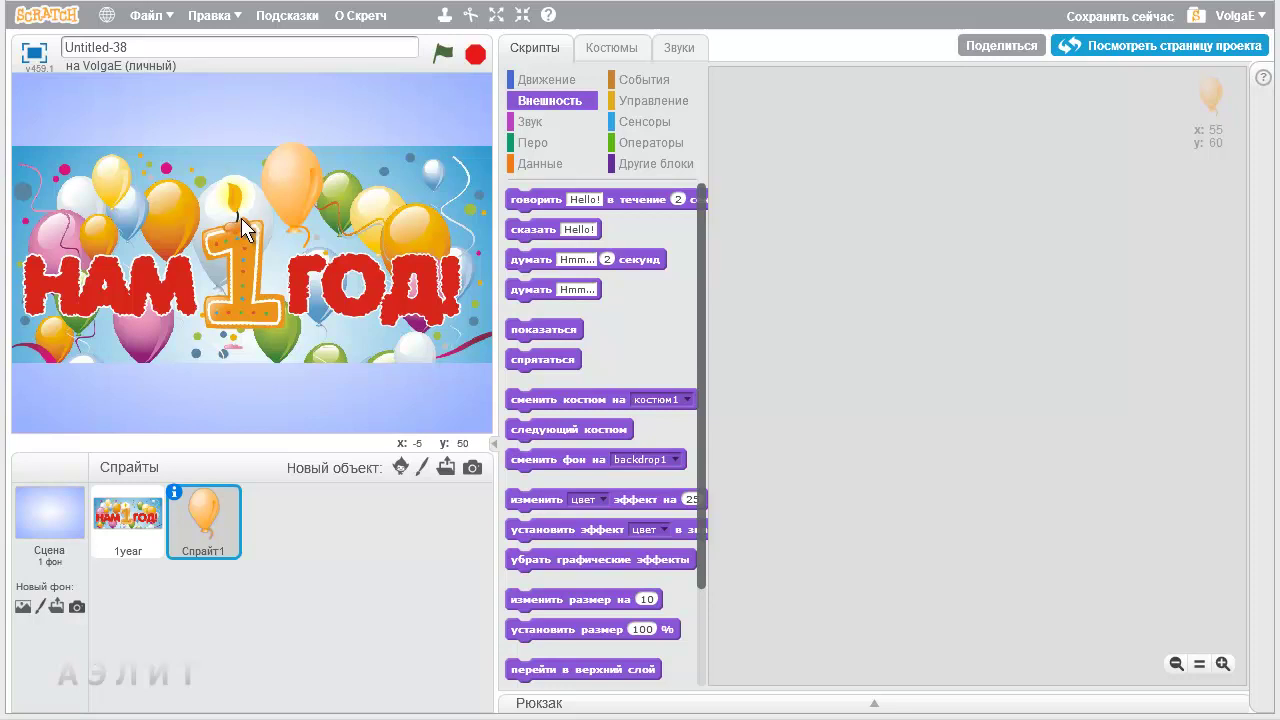
Step: Create a new painted sprite with its costume in bitmap mode and set up a filled red ellipse
left_click(422, 465)
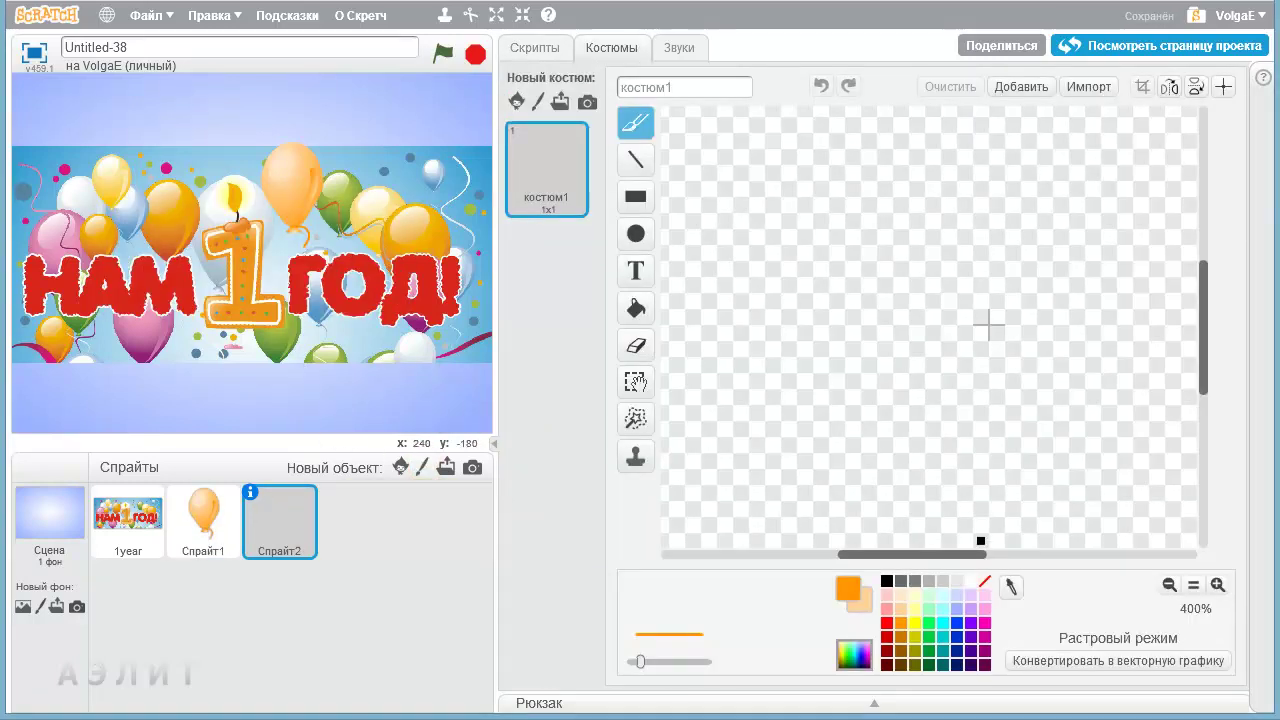
left_click(1052, 662)
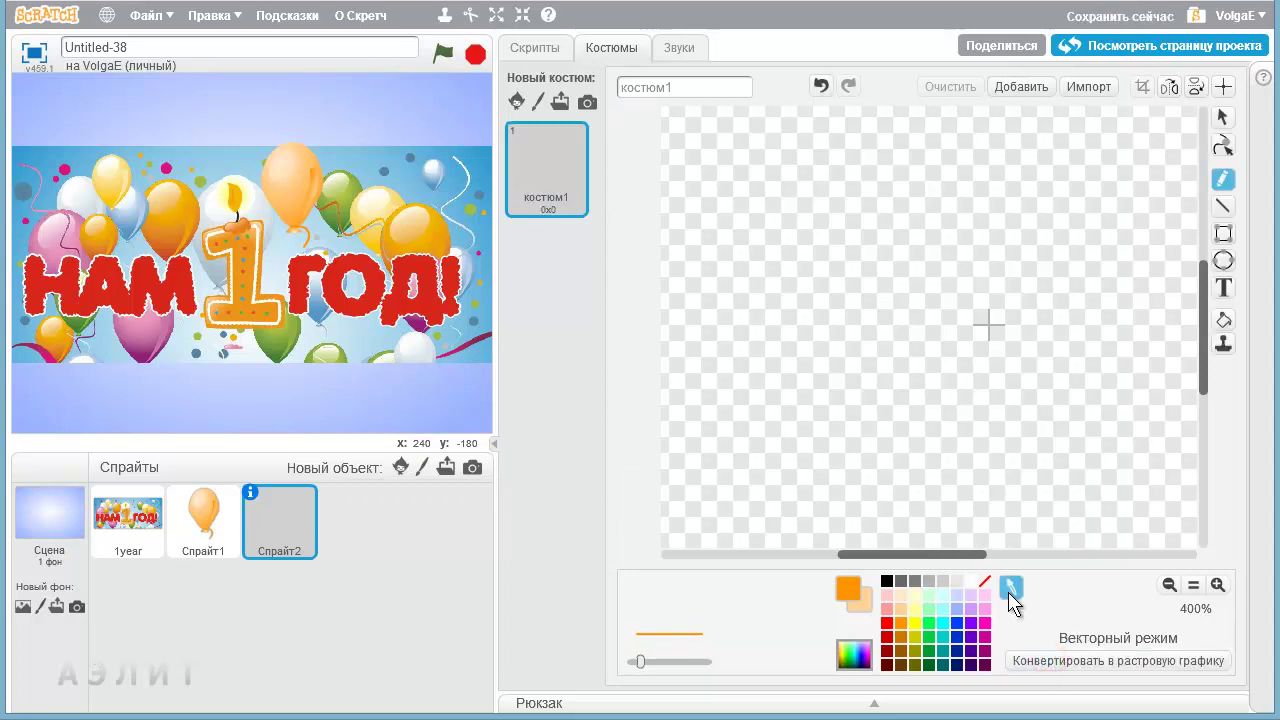
left_click(1064, 660)
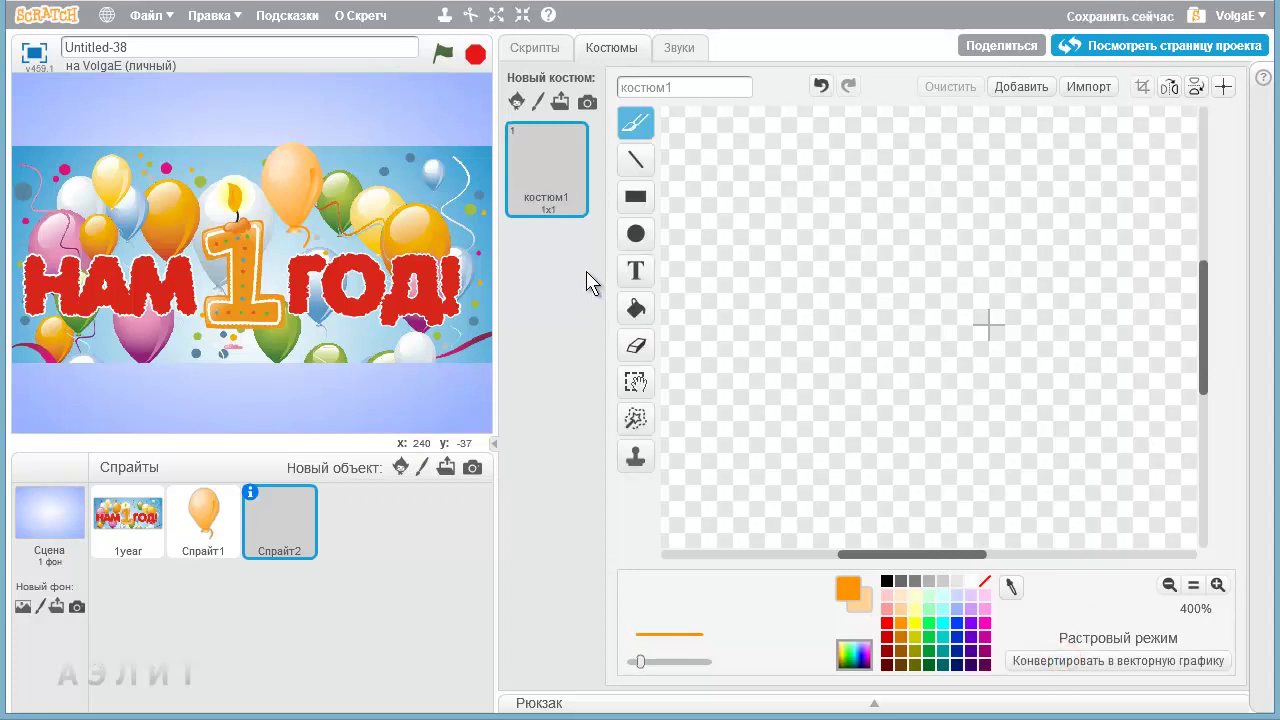
left_click(636, 234)
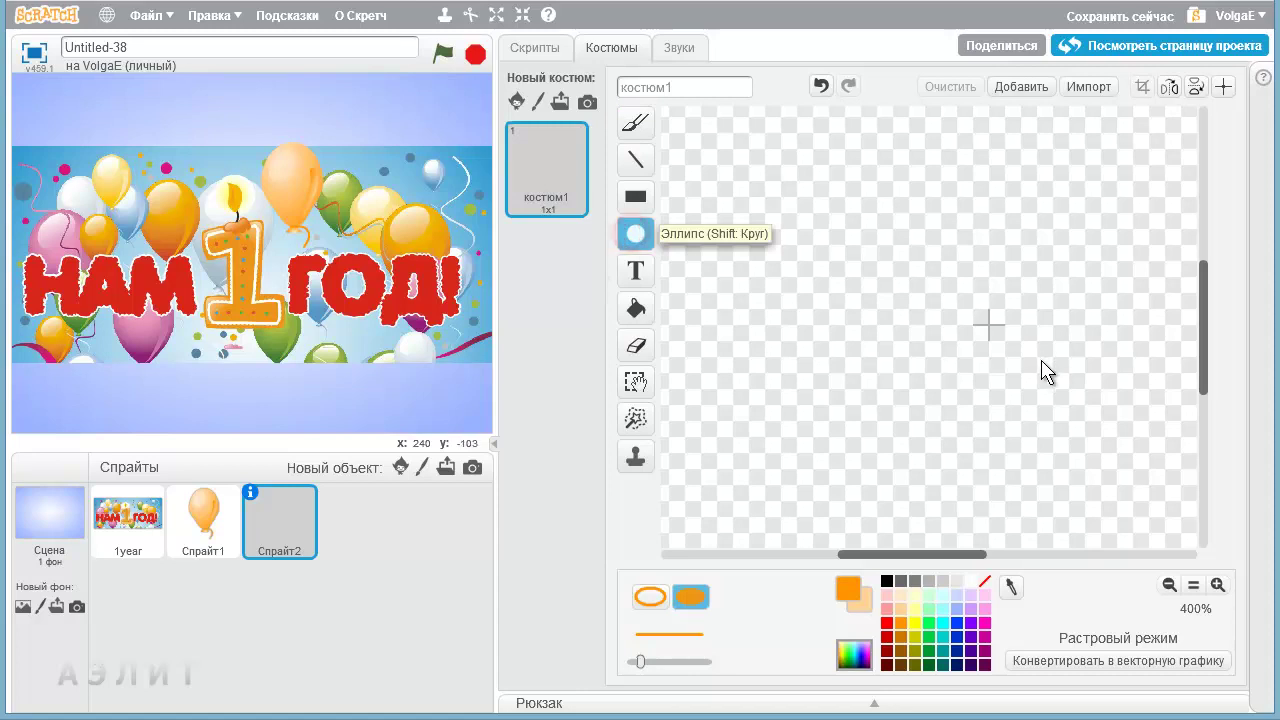
left_click(888, 624)
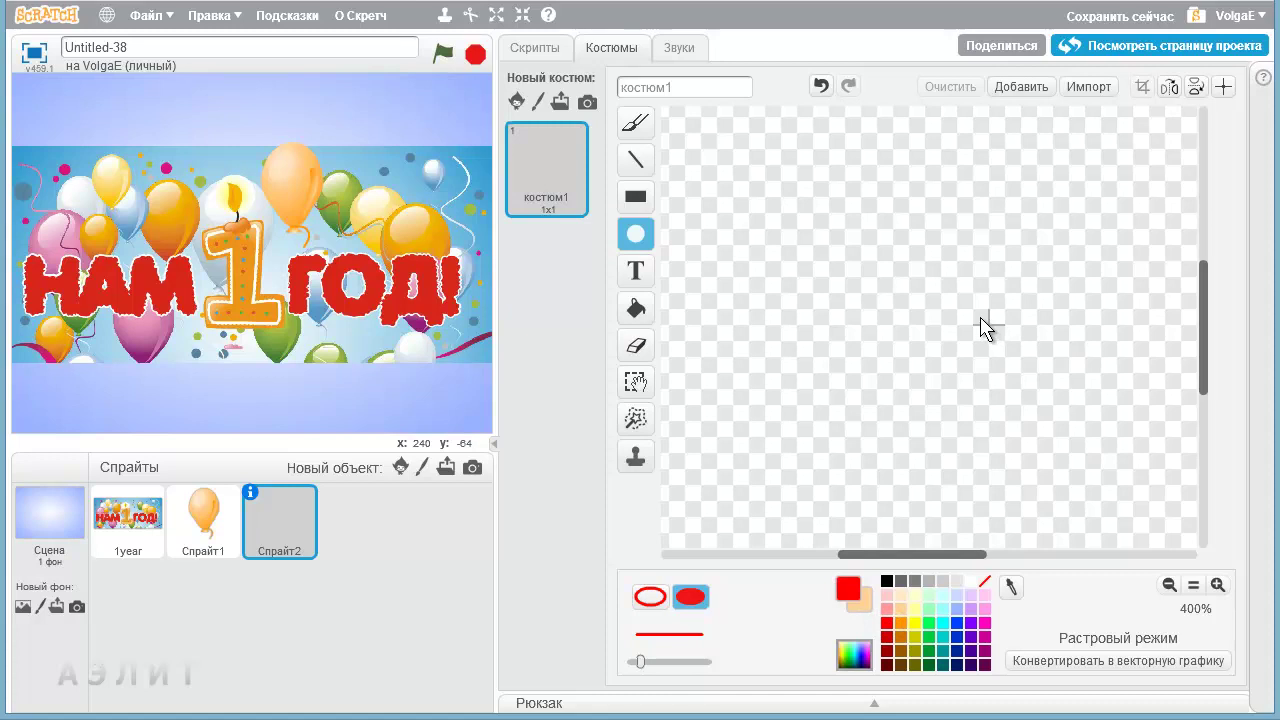
Step: Try drawing and enlarging a filled red circle of about 42 × 41 in bitmap mode, and undo it
left_click_drag(985, 328, 997, 360)
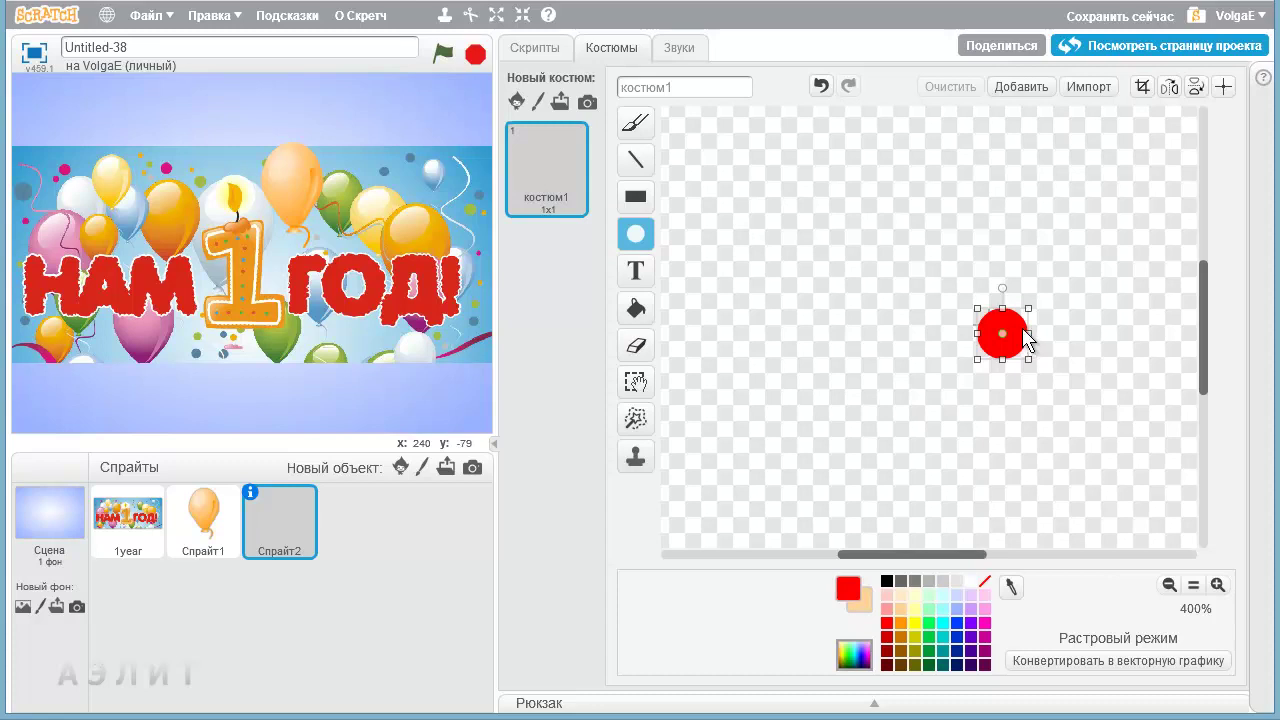
left_click(1193, 585)
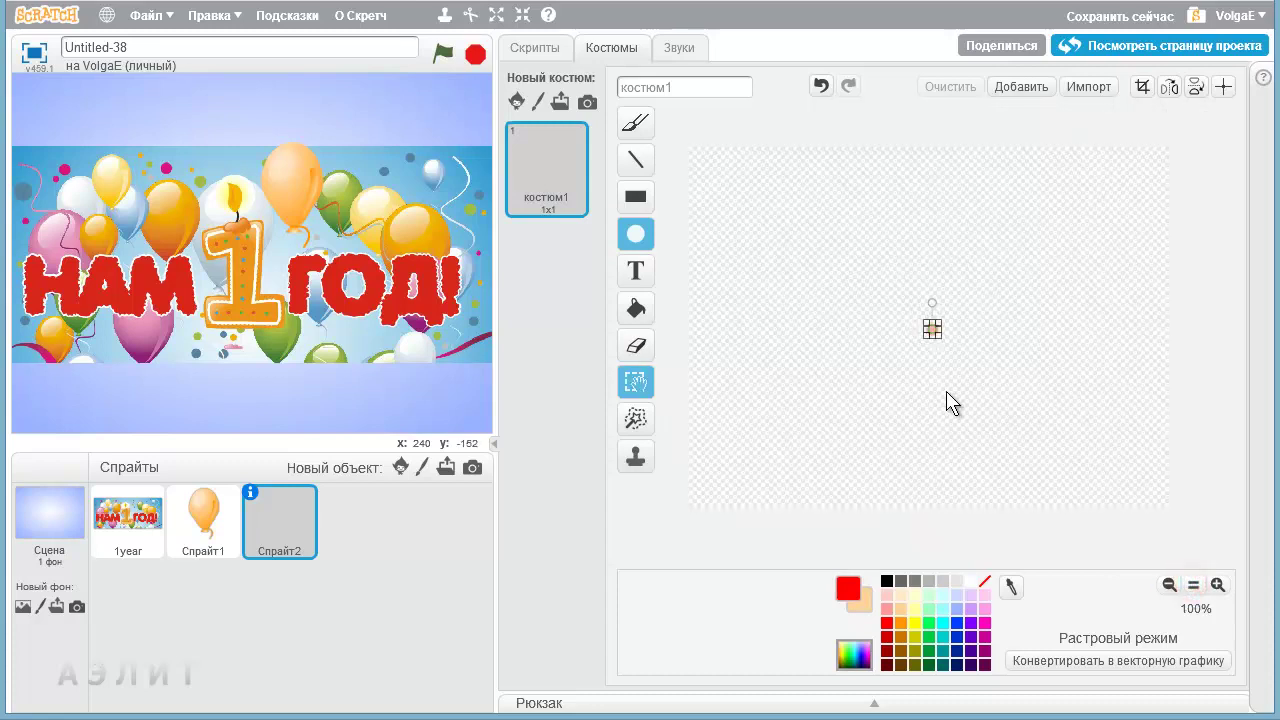
left_click_drag(922, 318, 897, 293)
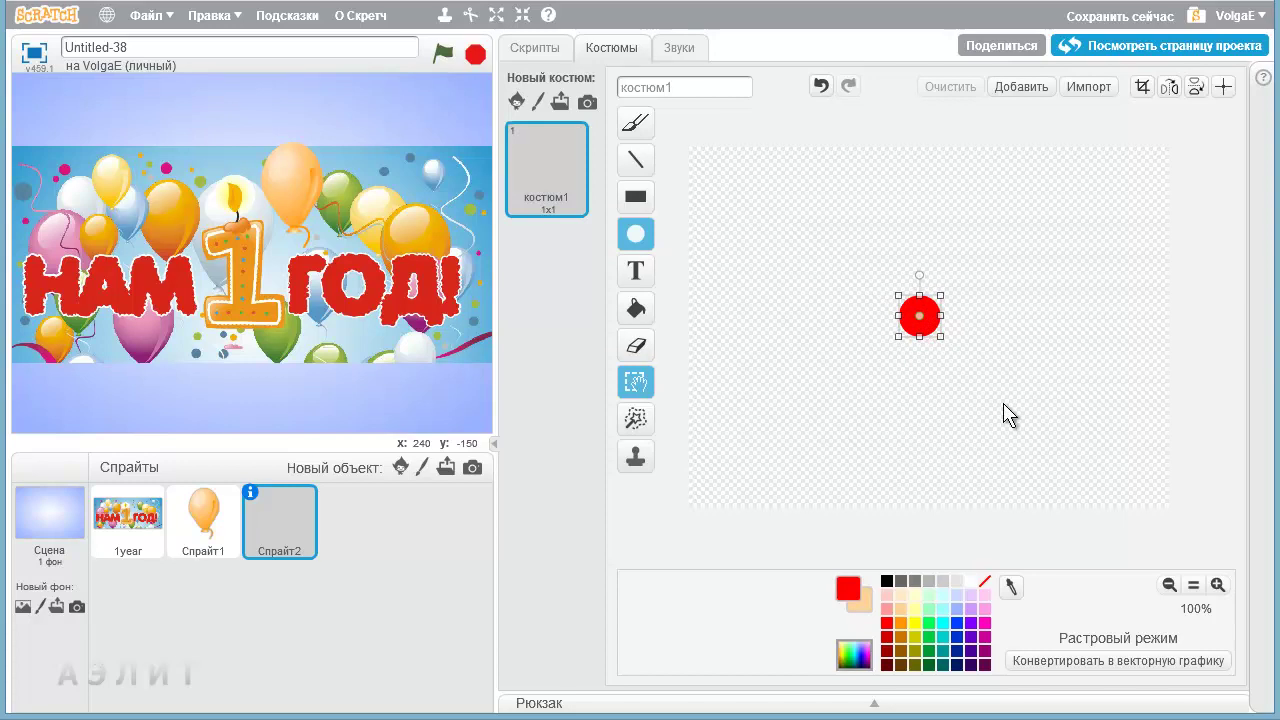
left_click(274, 540)
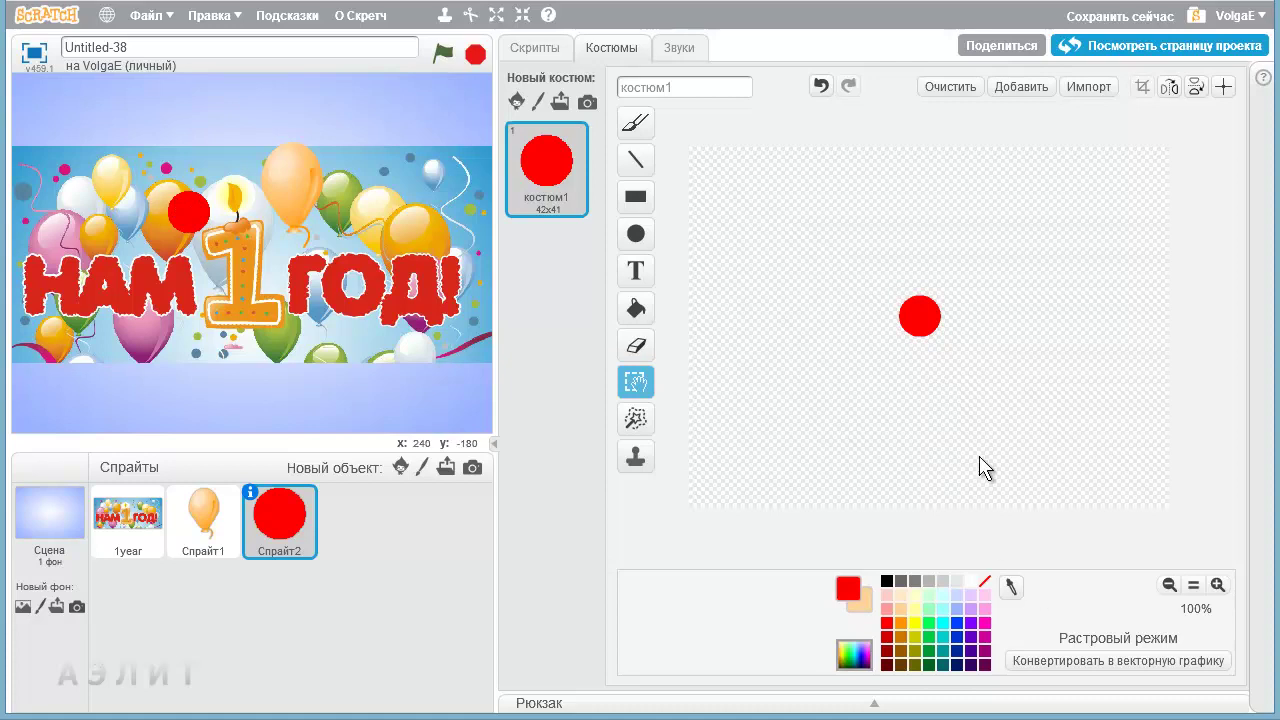
left_click(820, 87)
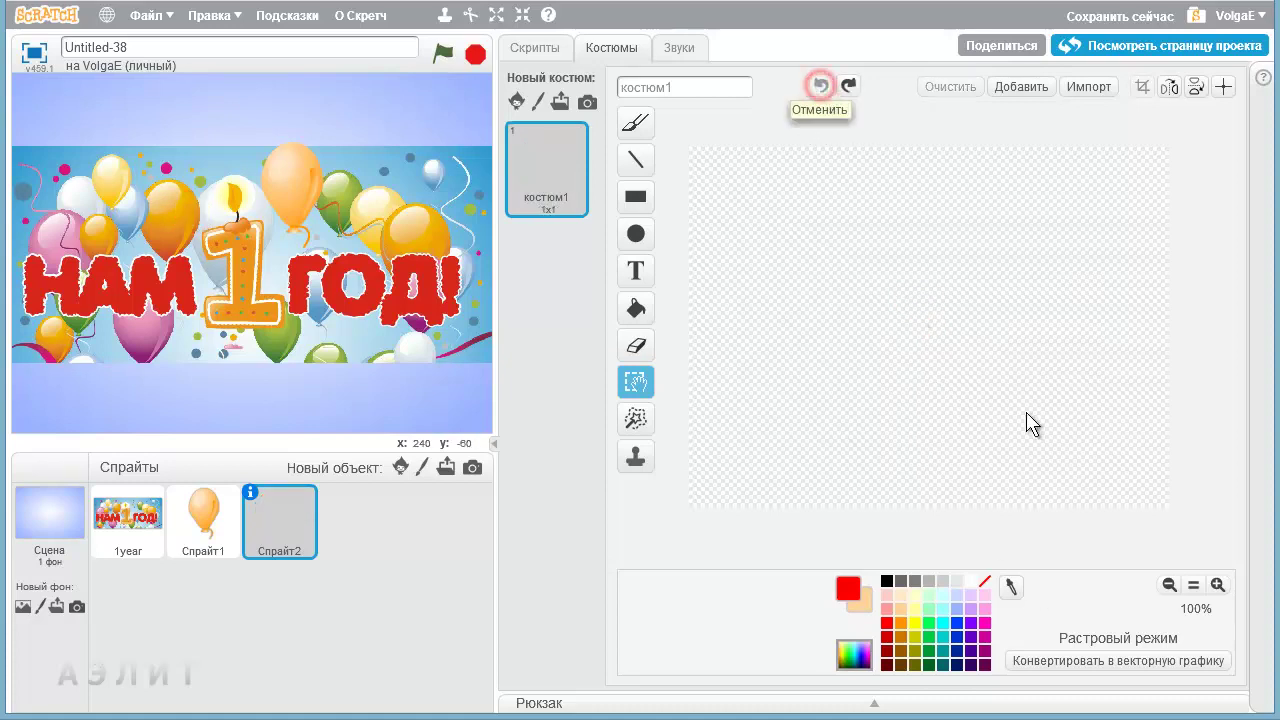
Step: Convert the costume to vector graphics, draw a perfect filled red circle and shrink it to about 26 × 26
left_click(1123, 662)
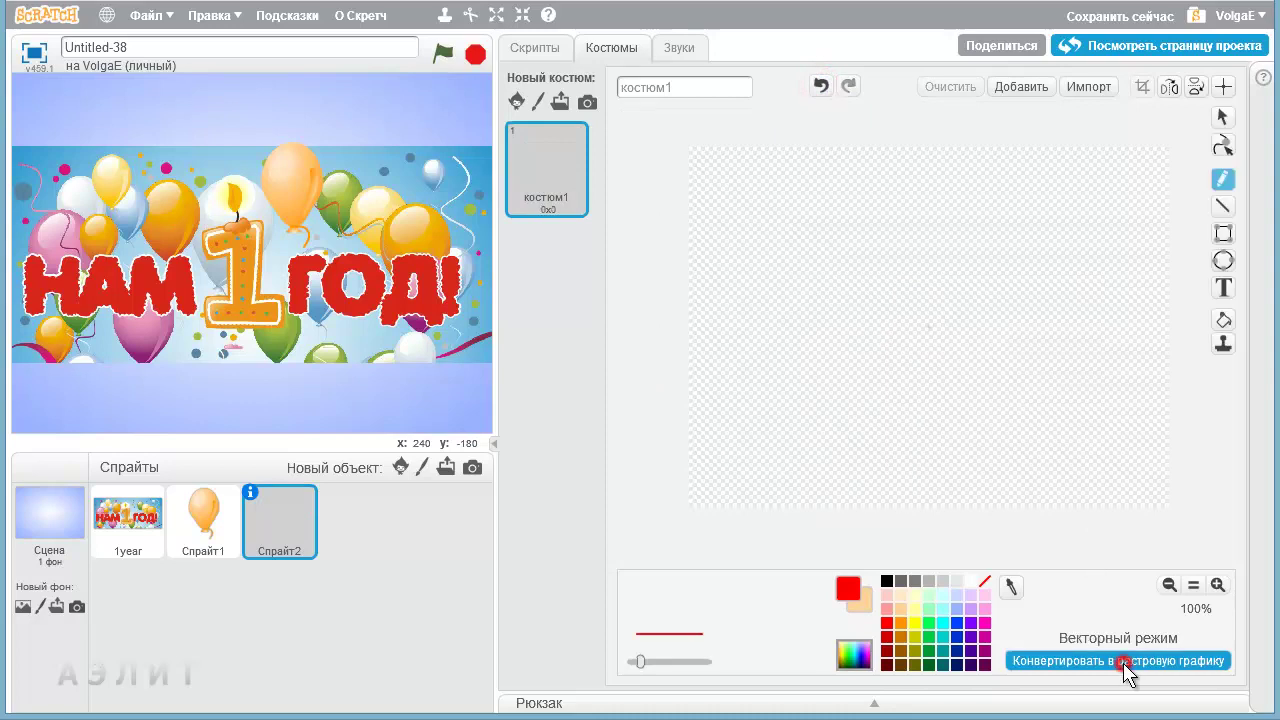
left_click(1223, 260)
key("shift")
left_click_drag(910, 287, 948, 345)
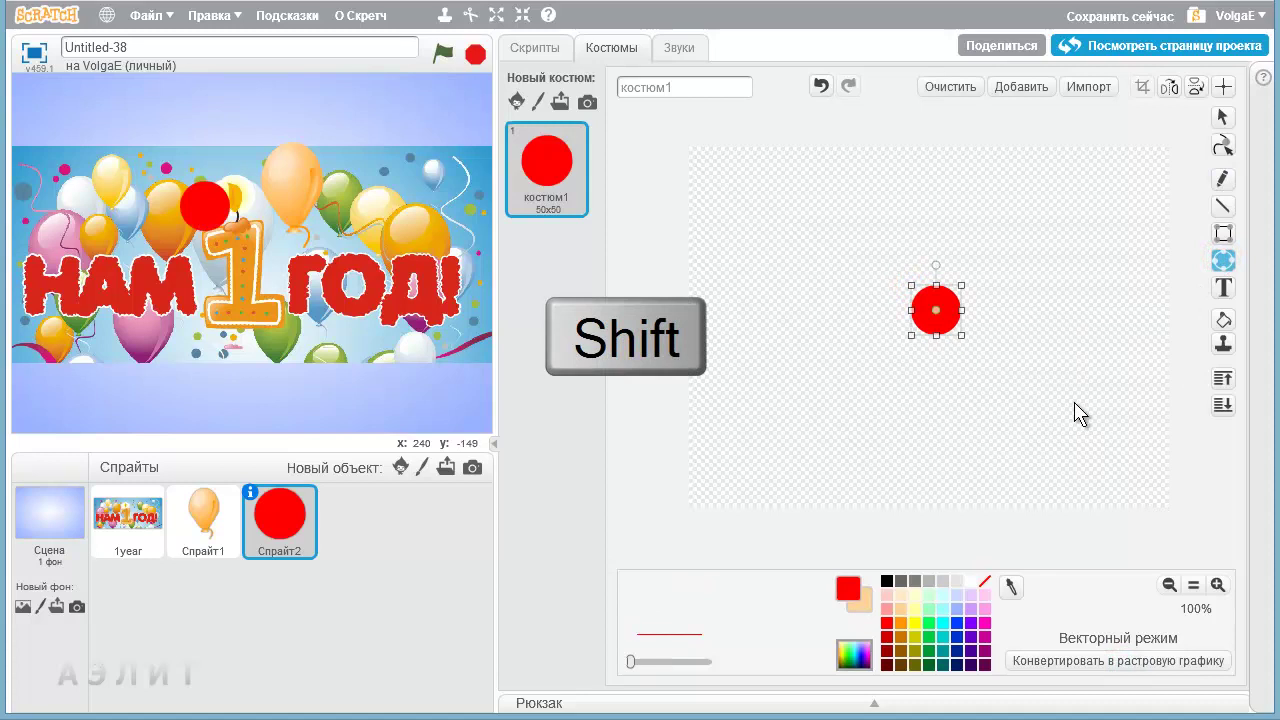
left_click_drag(905, 280, 956, 305)
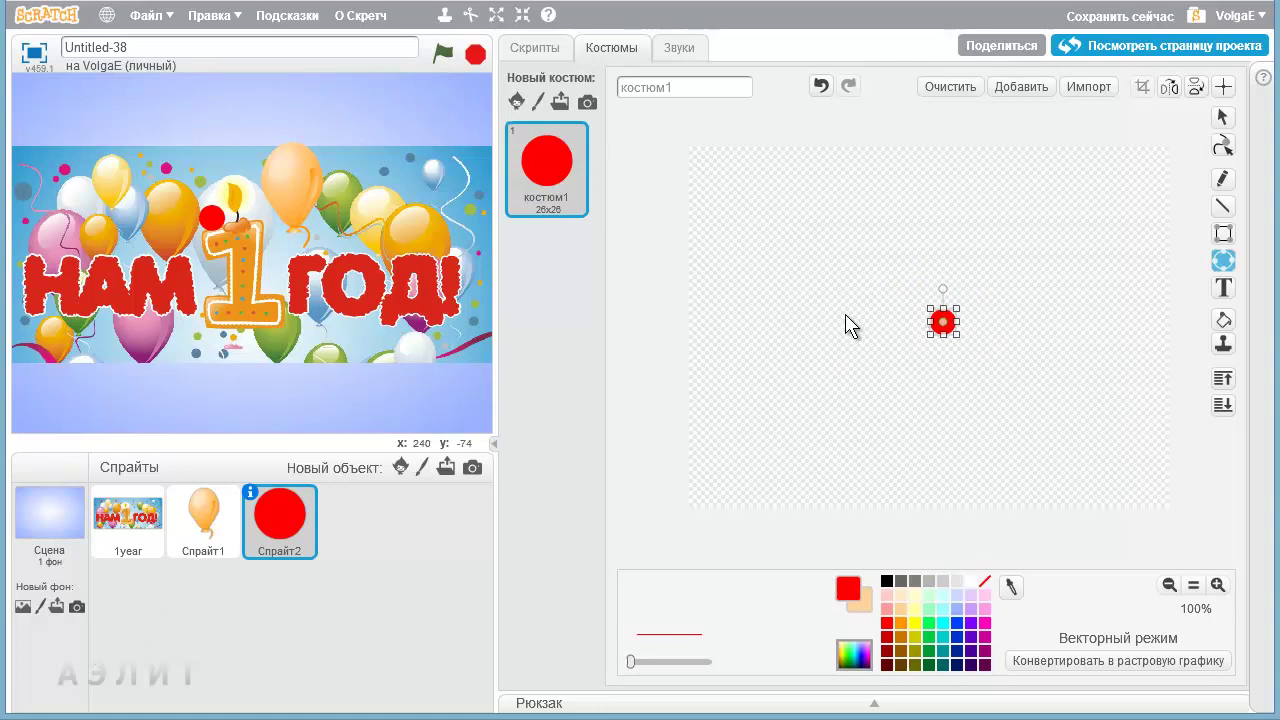
Step: Move the red circle above and to the right of the canvas middle and set the costume centre on the circle
left_click(216, 522)
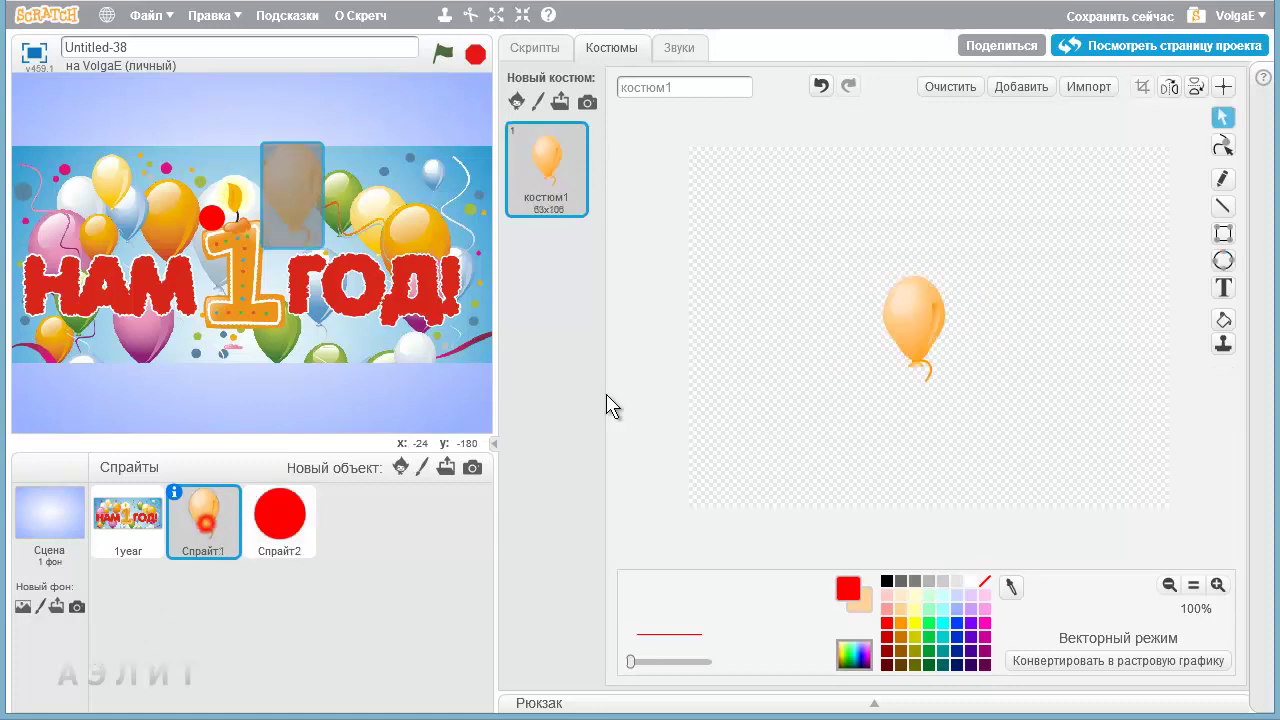
left_click(303, 536)
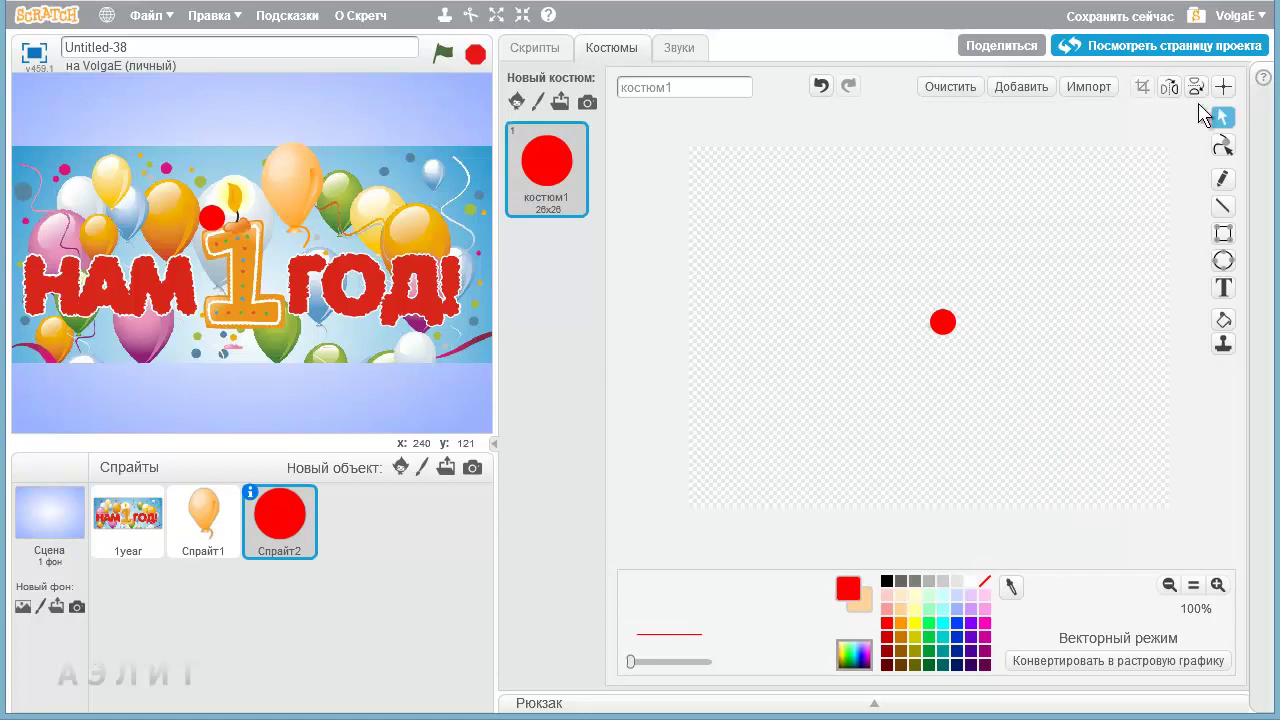
left_click_drag(943, 323, 1024, 243)
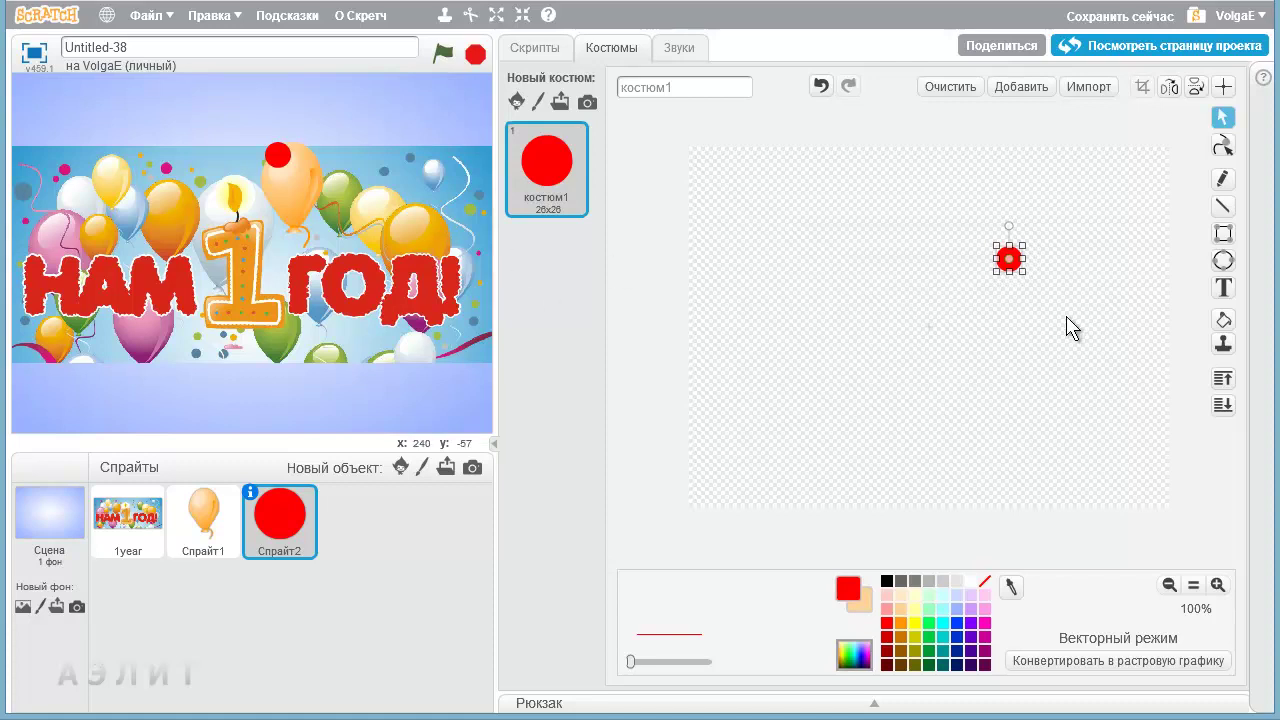
left_click(1223, 86)
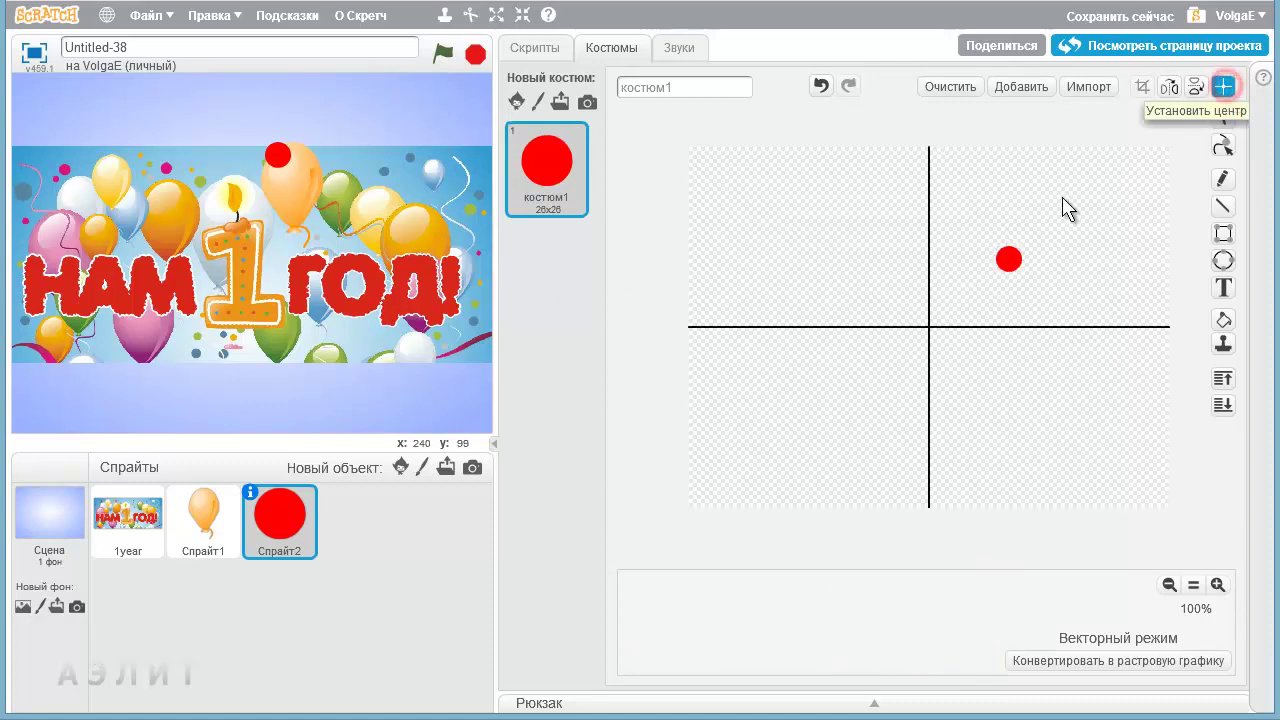
left_click(1010, 265)
Step: Set the balloon sprite's costume centre in the middle of the balloon's body
left_click(226, 540)
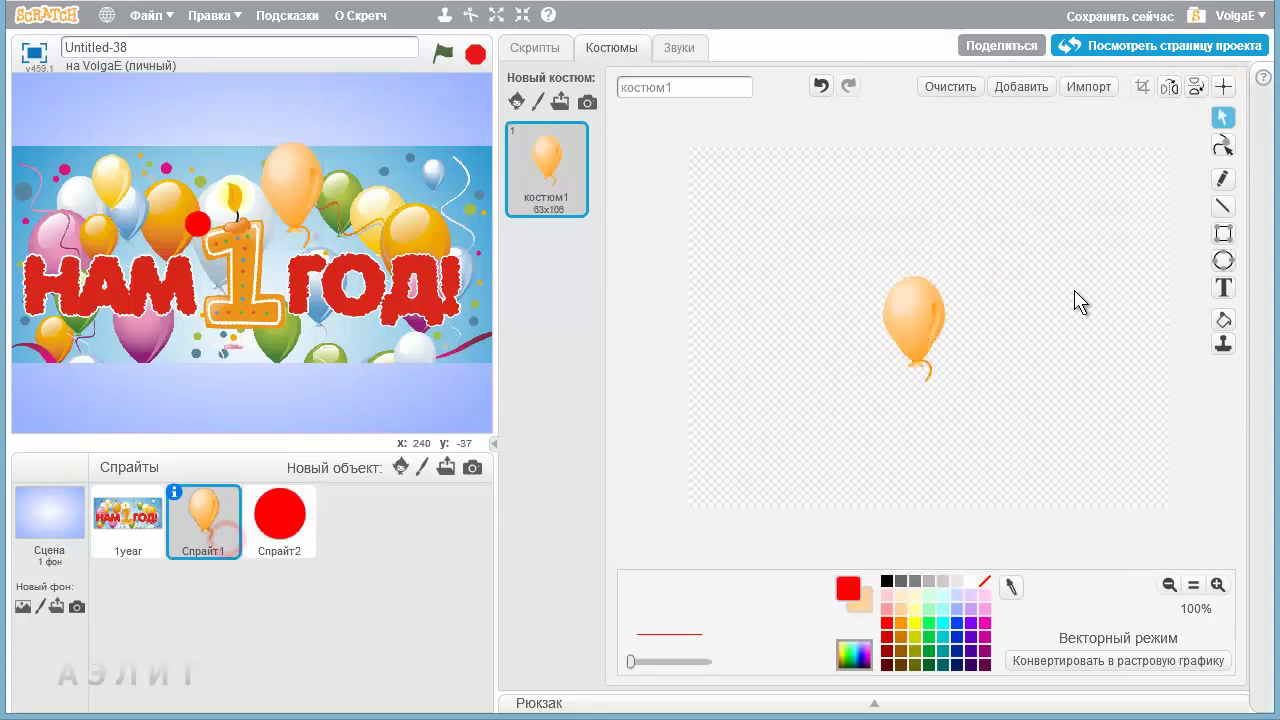
left_click(1223, 86)
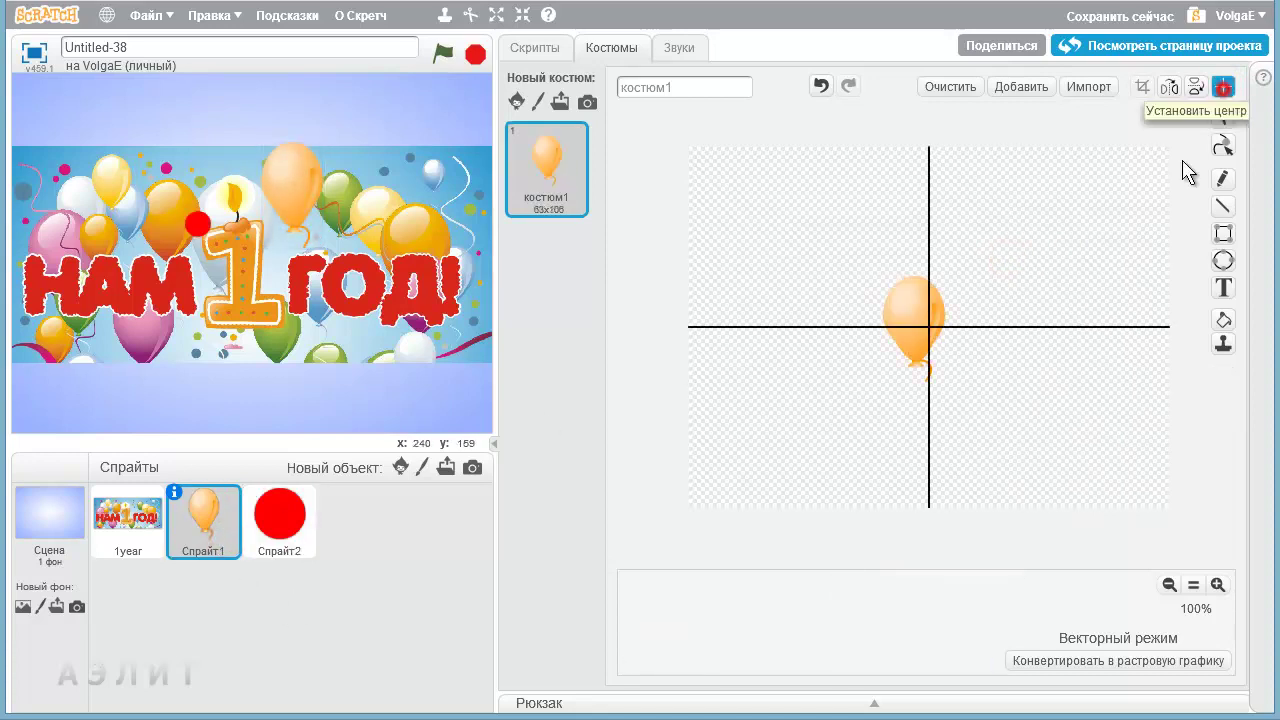
left_click(913, 322)
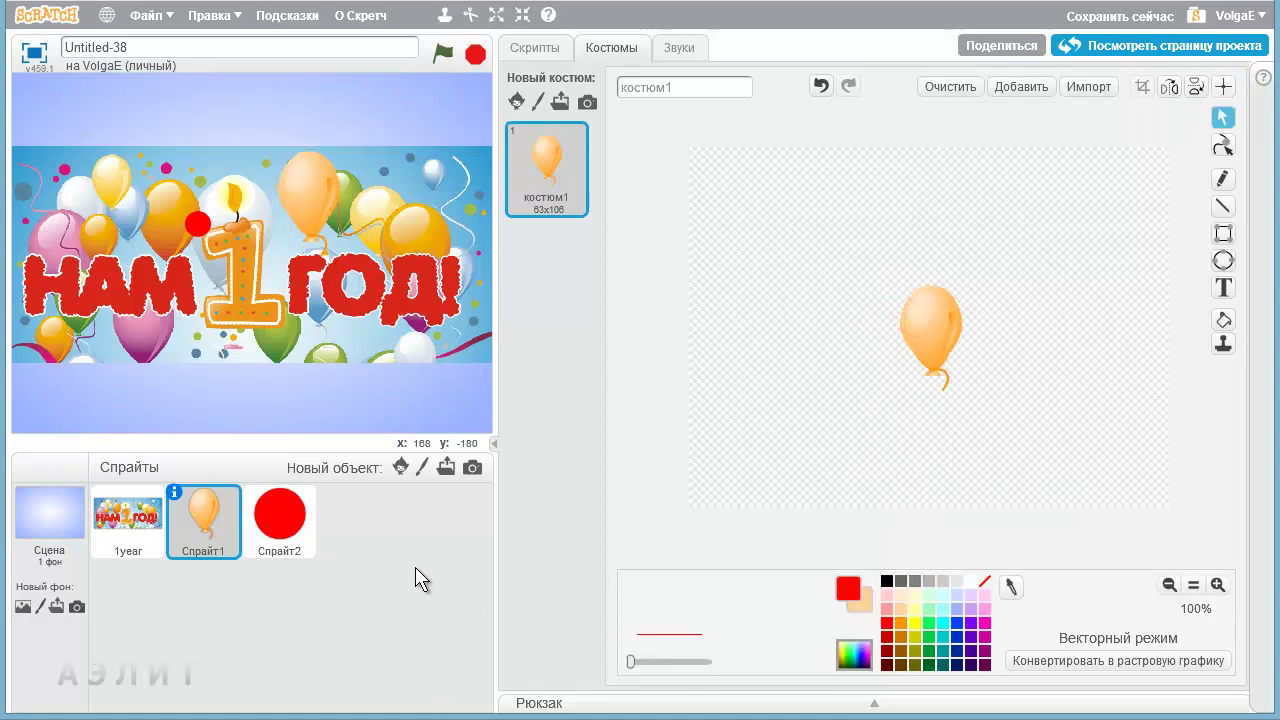
Step: Shrink the red circle sprite on the stage and move it and the balloon sprite up towards the stage's upper edge
left_click(280, 523)
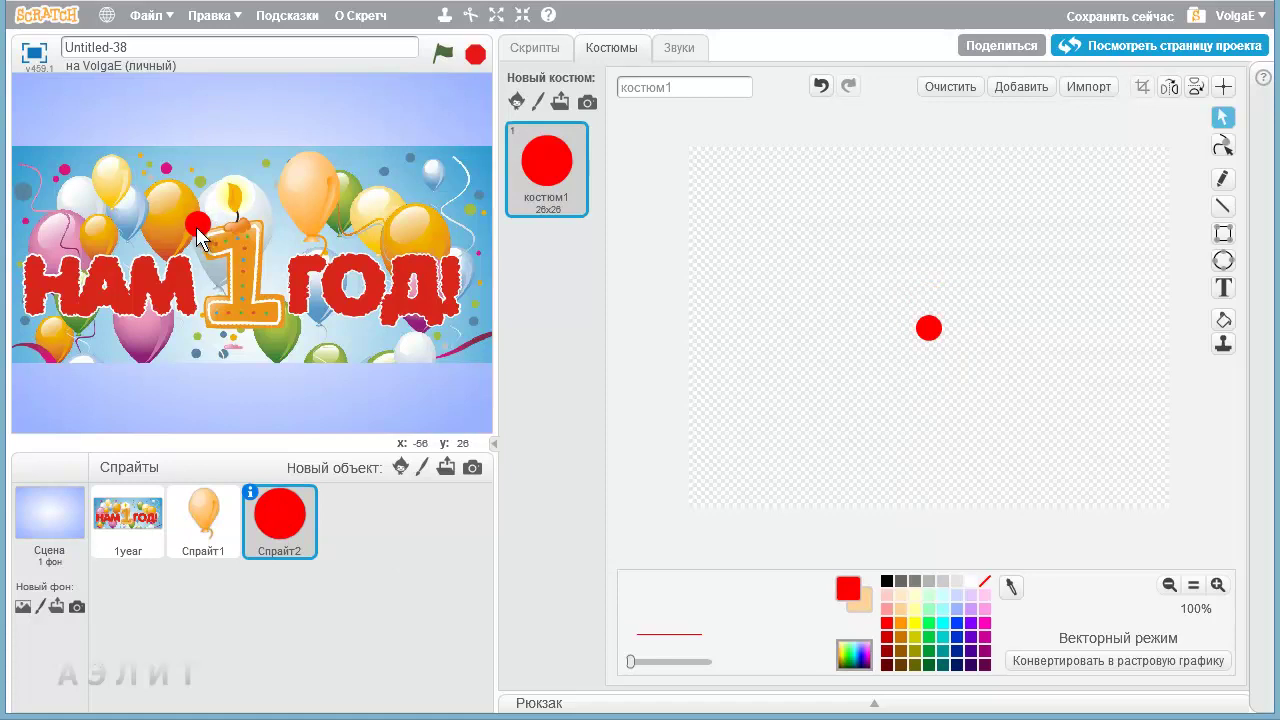
left_click(521, 14)
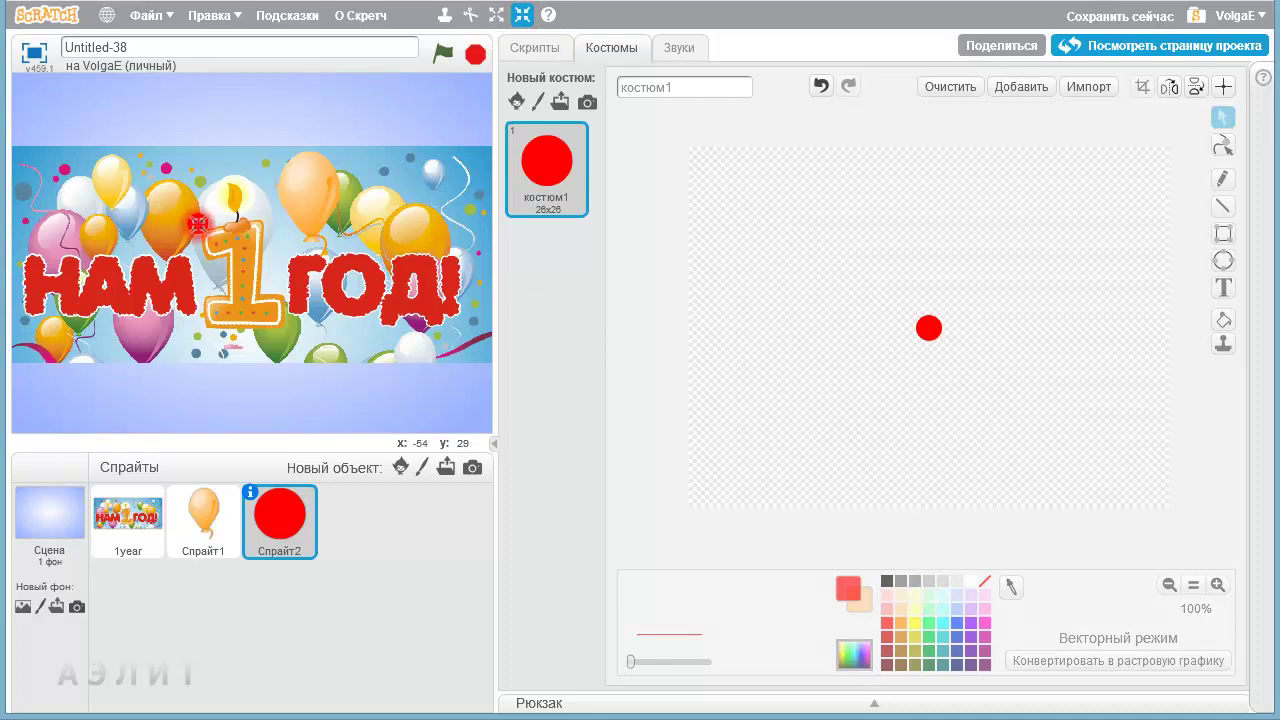
left_click(264, 392)
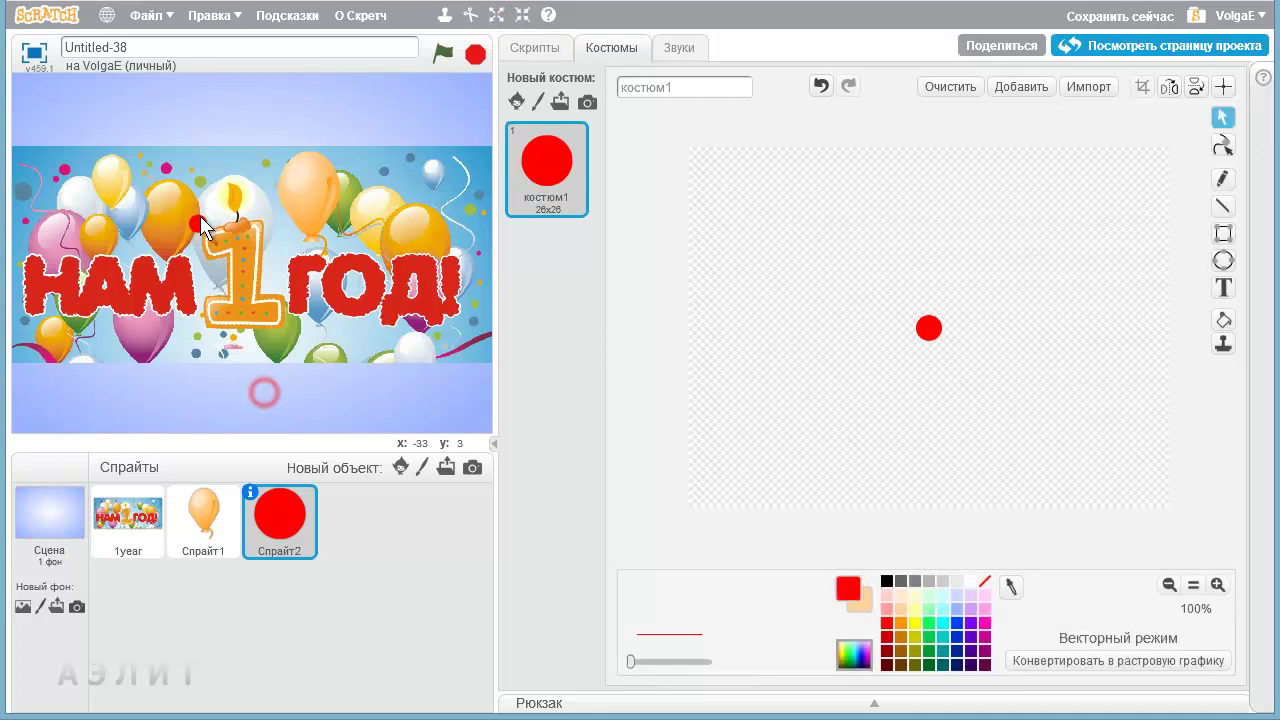
left_click_drag(252, 147, 267, 108)
left_click_drag(303, 178, 342, 106)
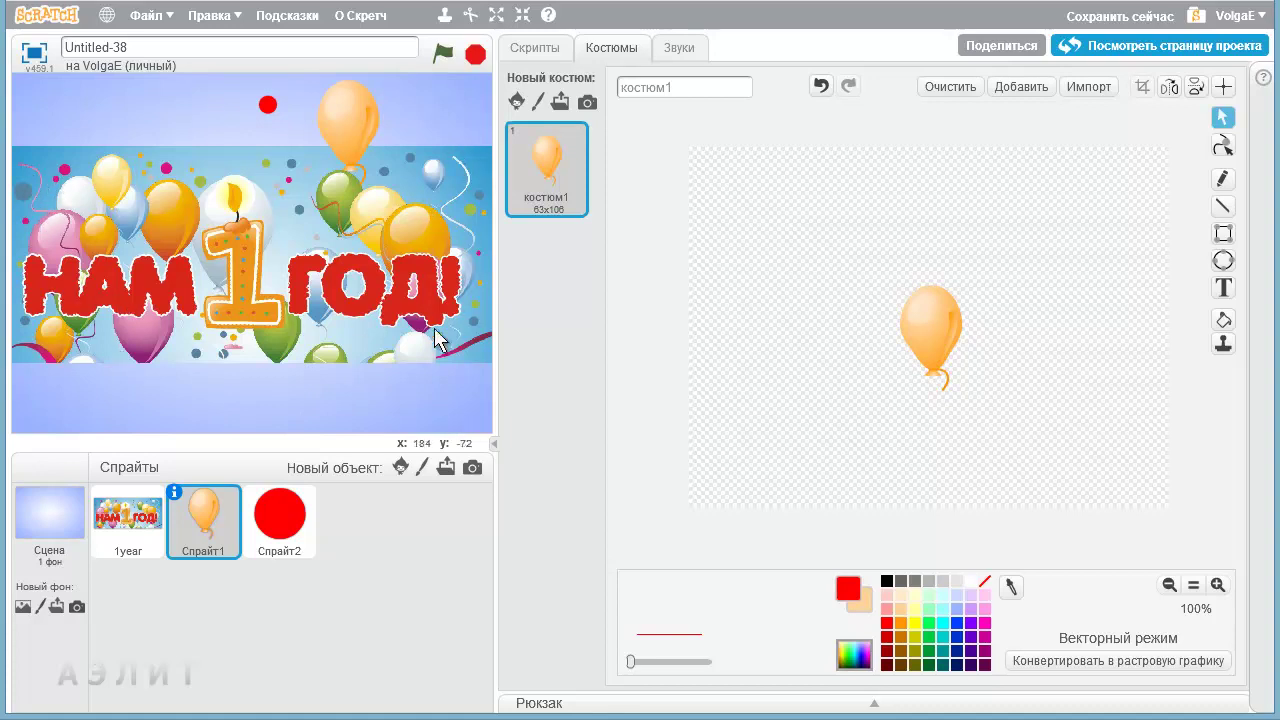
Step: Create another painted sprite in vector mode and draw a light purple wavy streamer of about 58 × 274 with the pencil
left_click(423, 468)
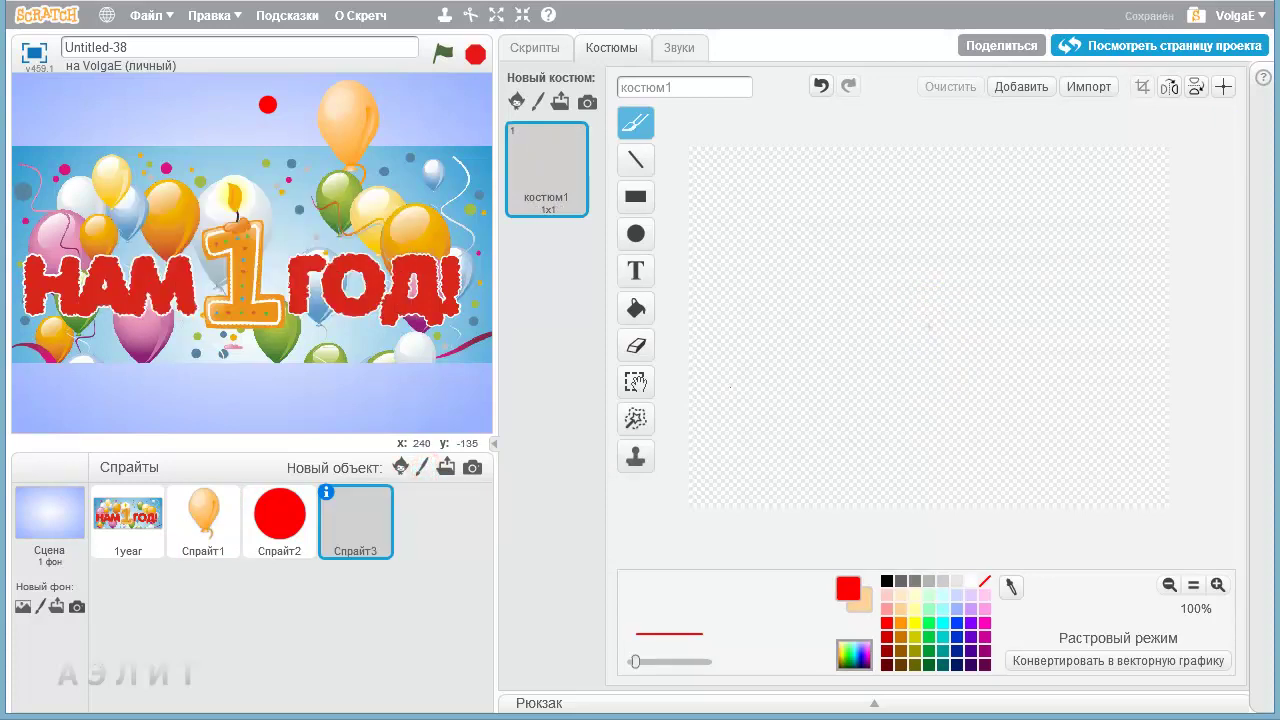
left_click(1088, 662)
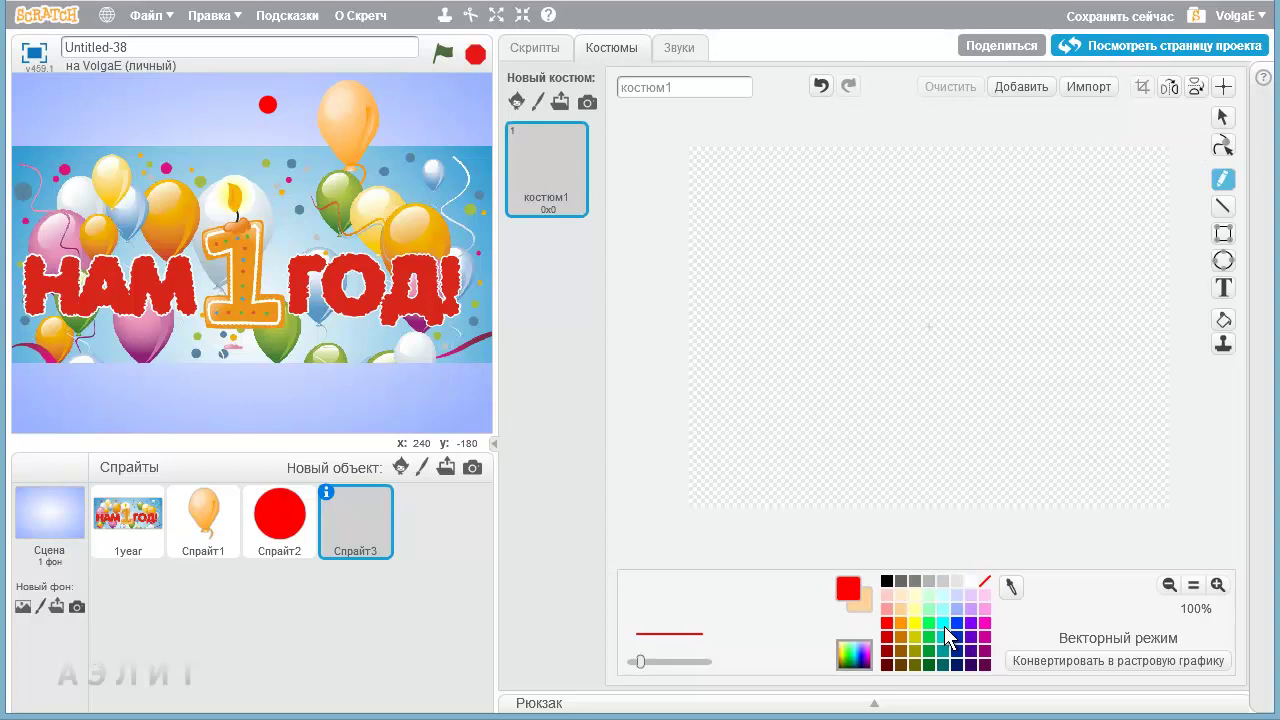
left_click(977, 608)
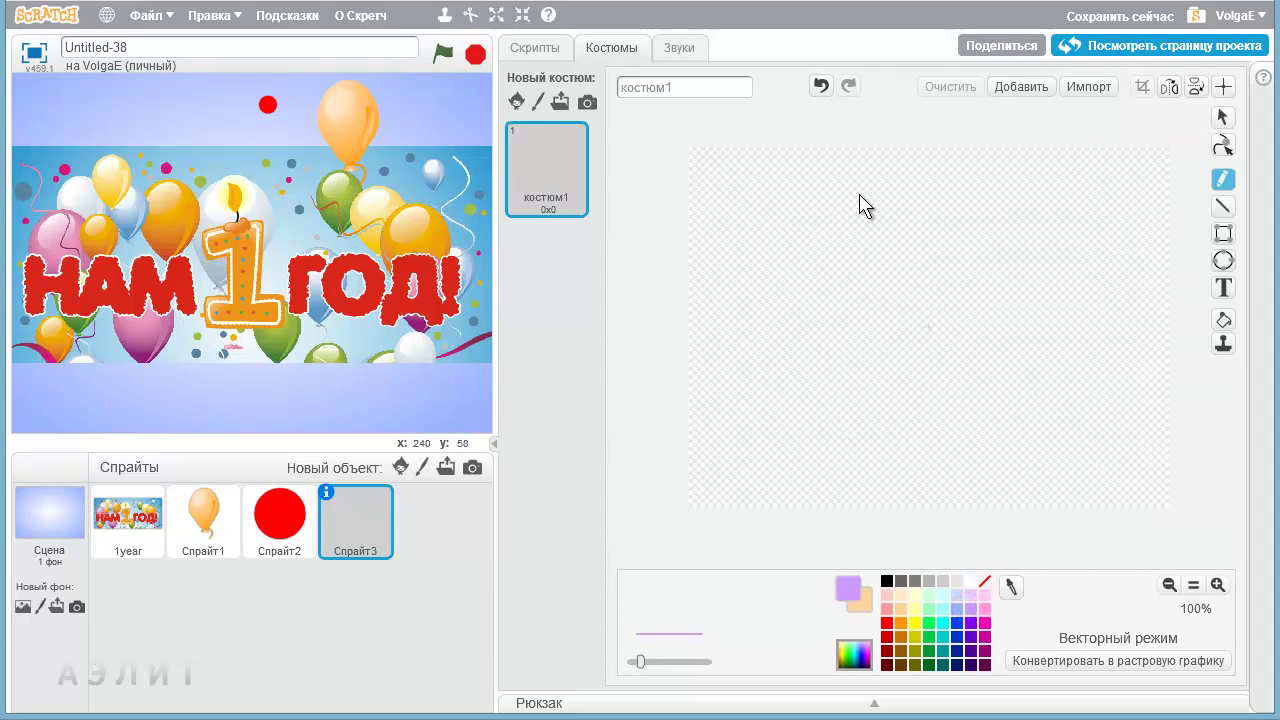
mouse_move(886, 199)
left_mouse_down()
mouse_move(914, 243)
mouse_move(929, 391)
mouse_move(919, 451)
mouse_move(937, 470)
left_mouse_up()
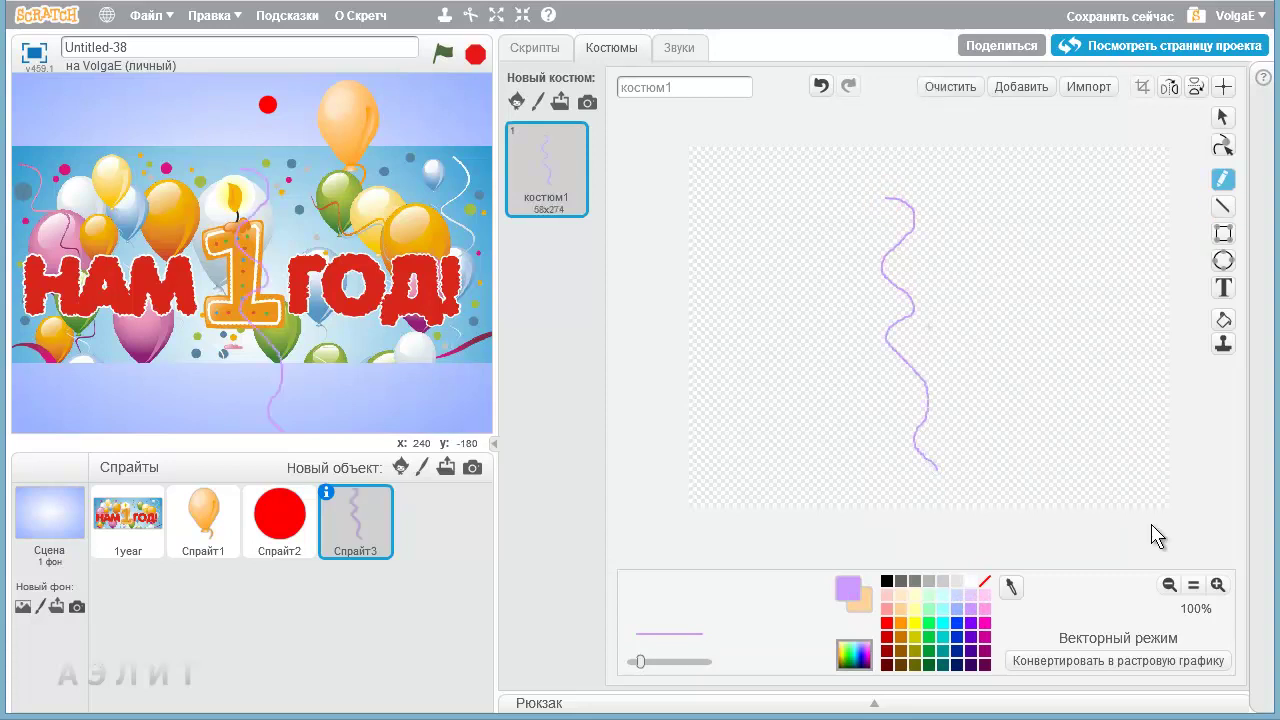
Step: Reshape the purple wavy line by removing surplus points along its curves
left_click(1216, 584)
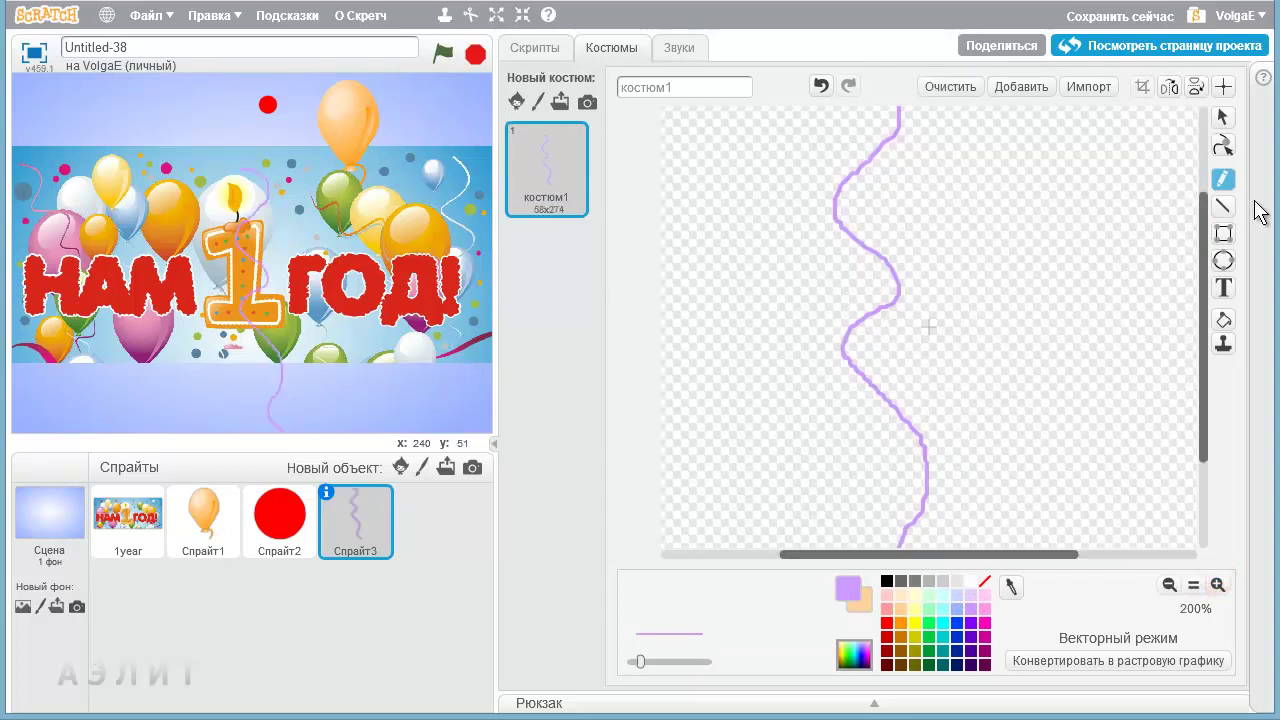
left_click(1222, 146)
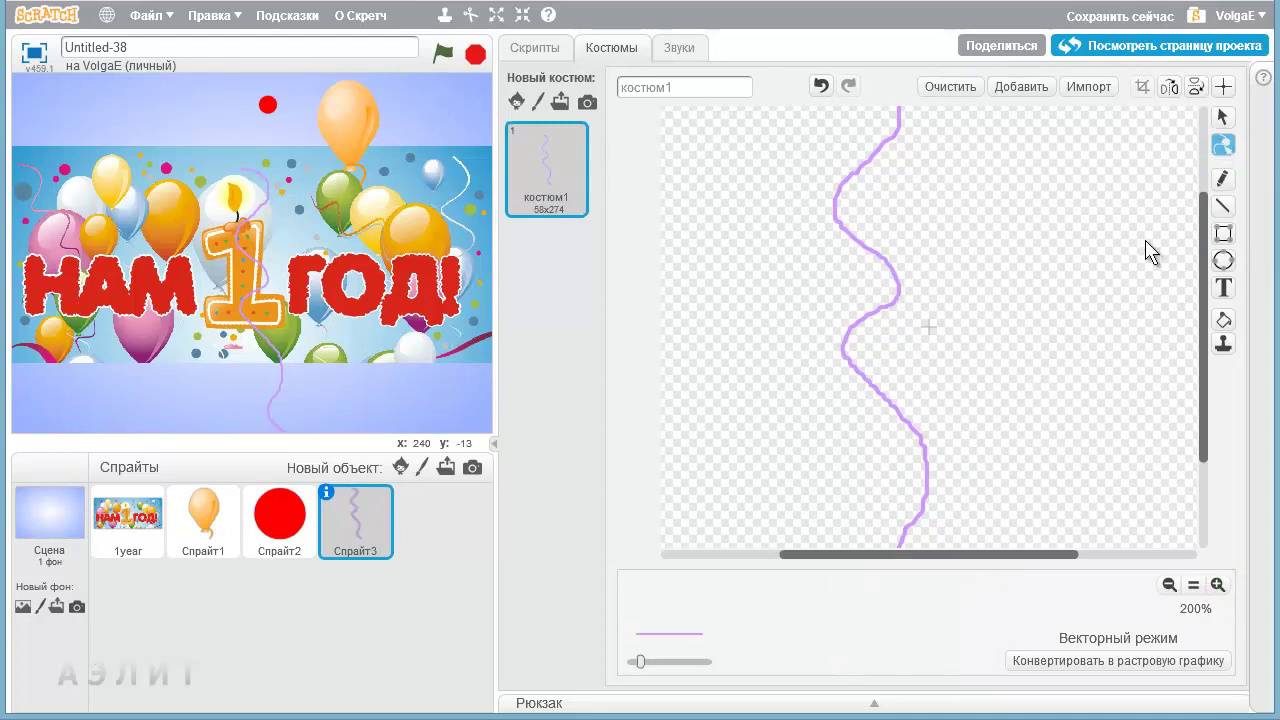
left_click(896, 282)
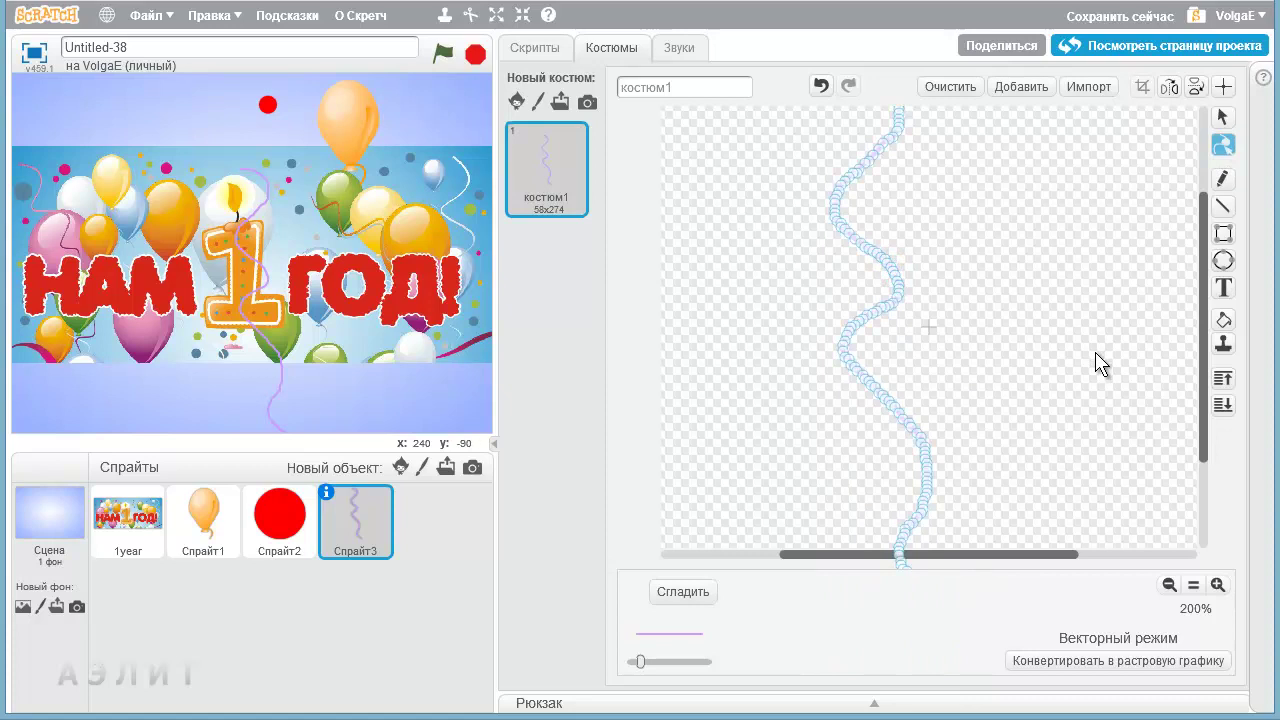
left_click(877, 314)
left_click(860, 322)
left_click(836, 214)
left_click(885, 142)
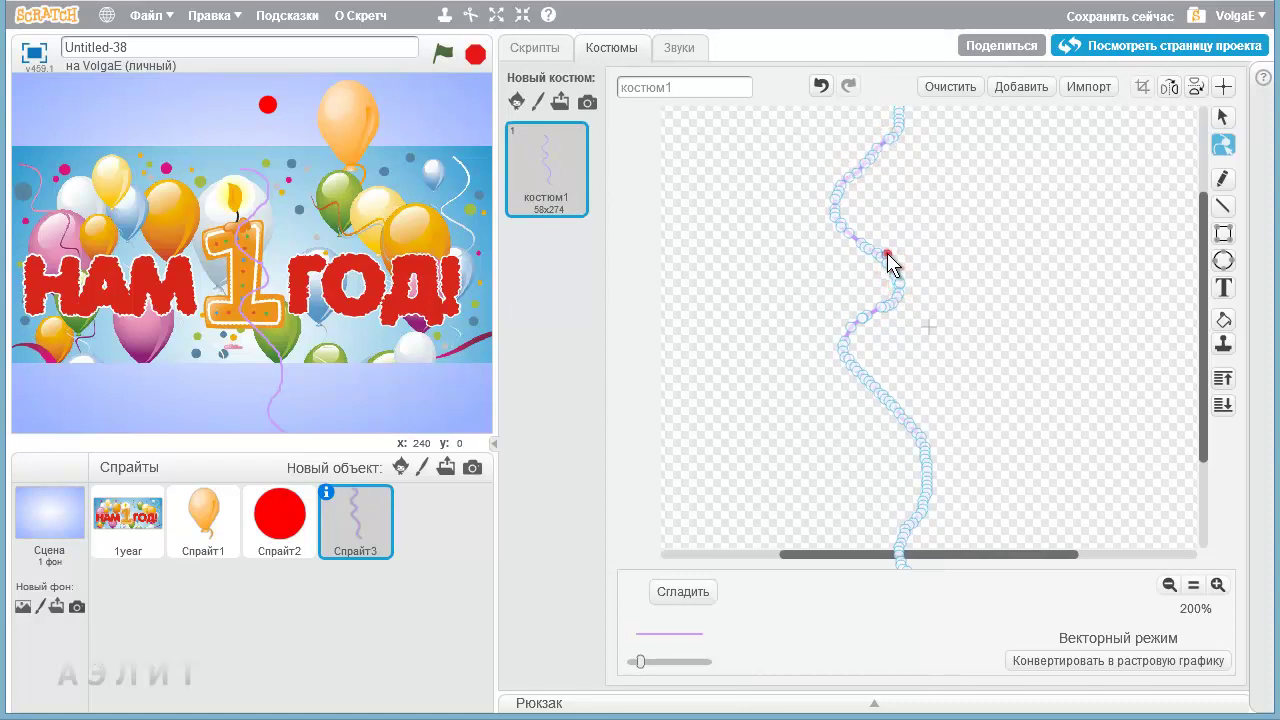
left_click(869, 383)
left_click(911, 429)
left_click(923, 461)
left_click(923, 478)
left_click(923, 503)
left_click(919, 520)
left_click(907, 530)
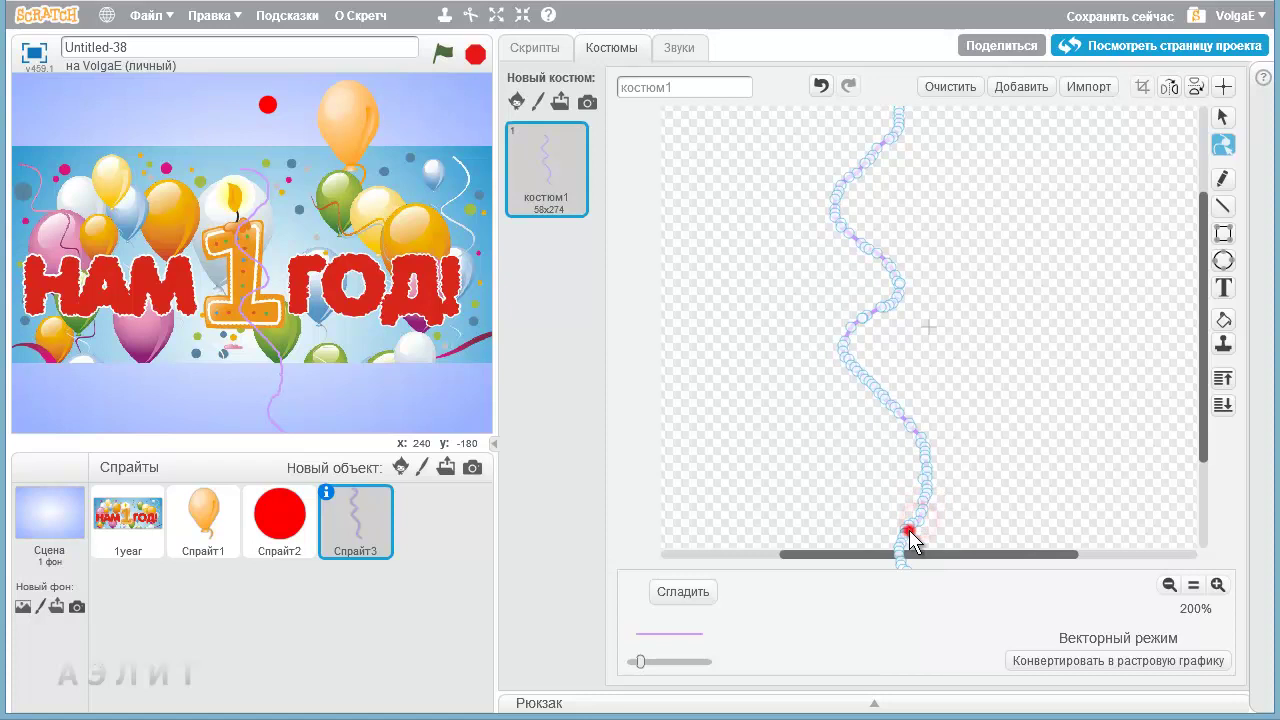
left_click(920, 460)
left_click(902, 530)
left_click_drag(874, 392, 855, 369)
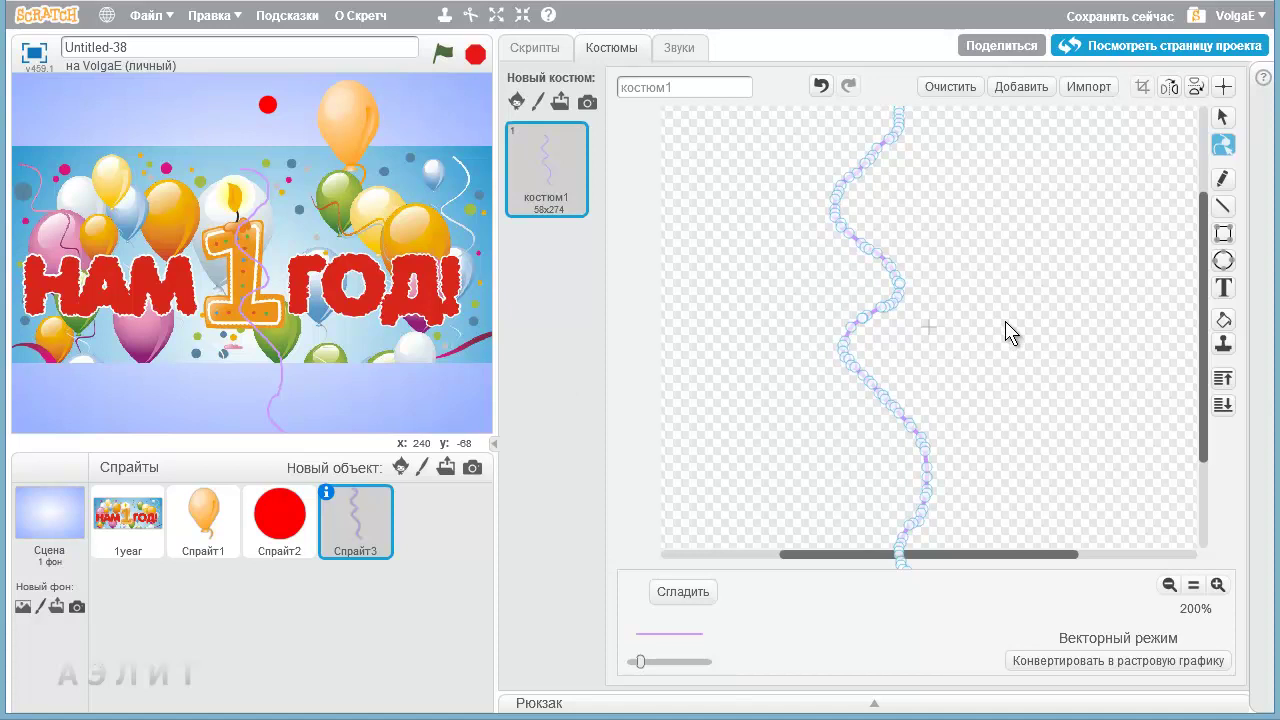
left_click(1192, 585)
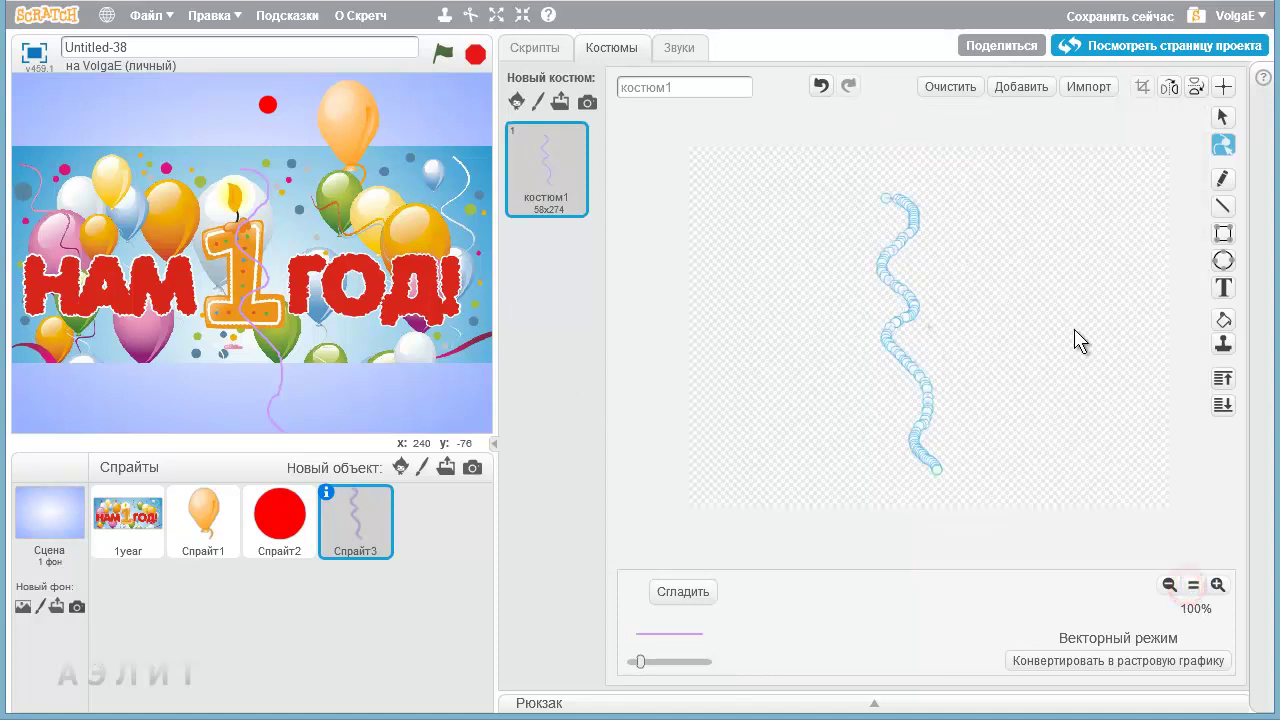
Step: Move the purple streamer on the stage so that its upper end sits beside the red circle
left_click(1222, 117)
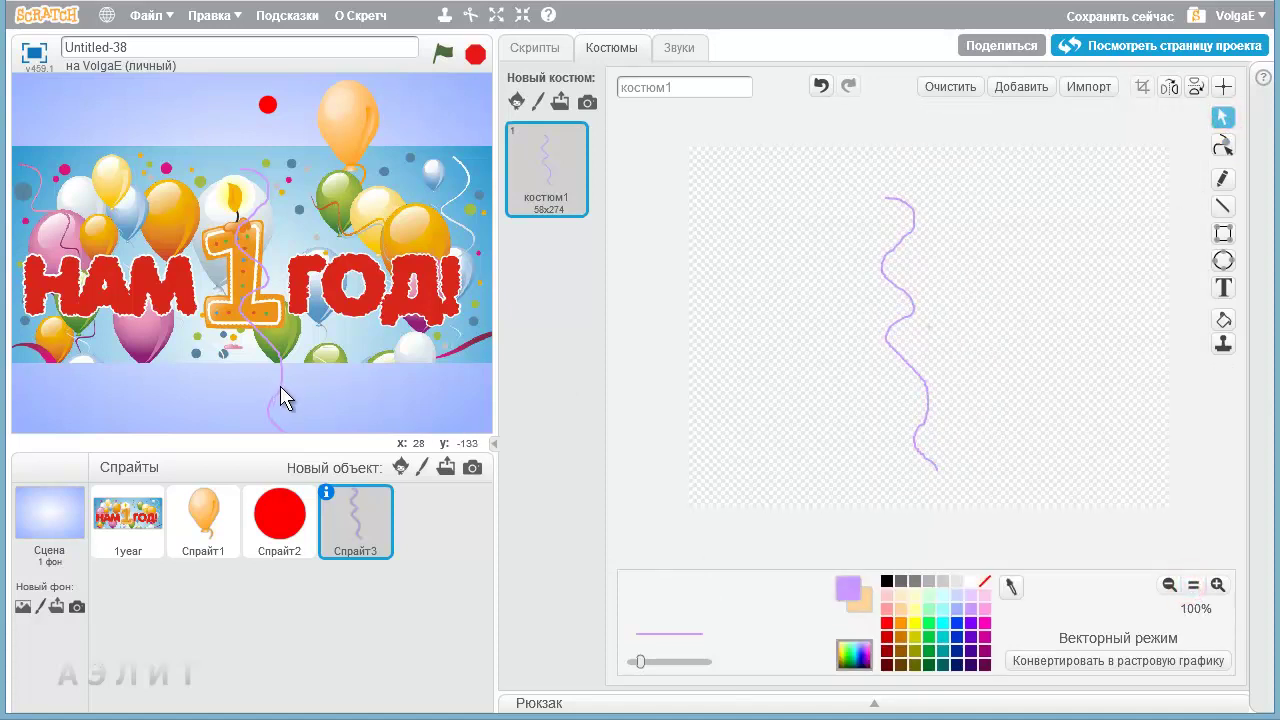
left_click(279, 356)
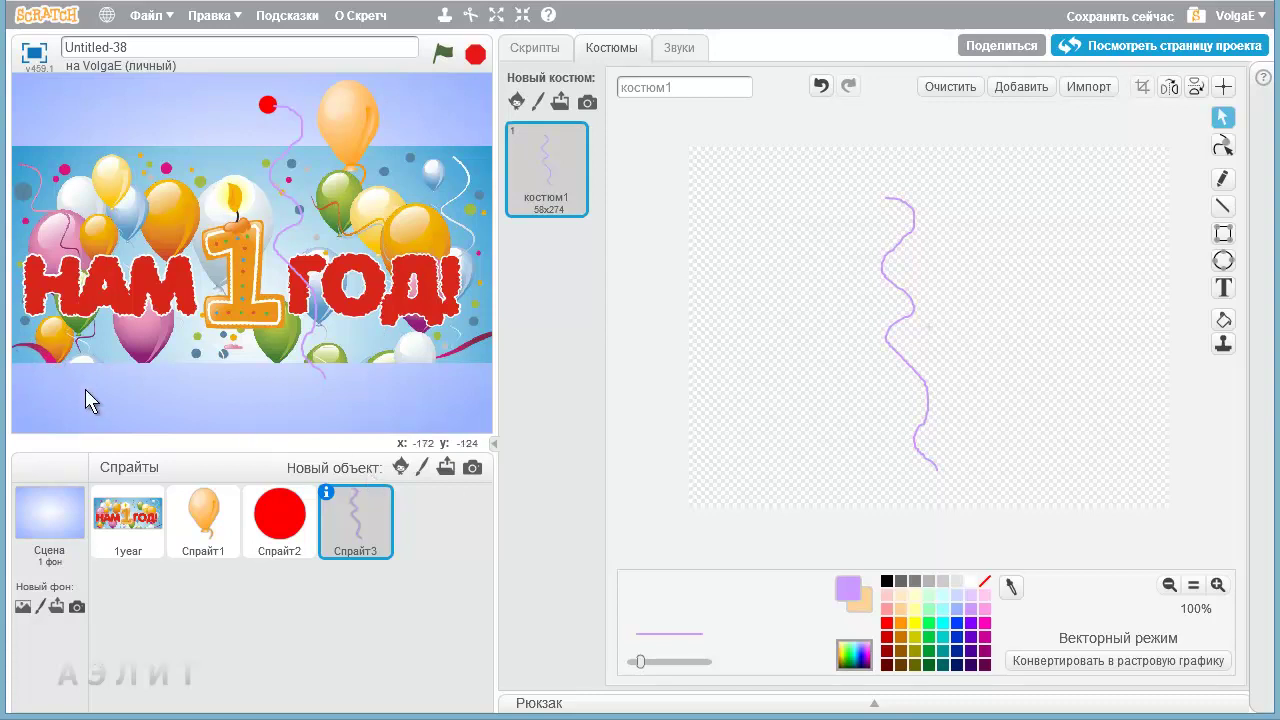
Step: Create another painted sprite in vector mode and choose bright green as the drawing colour
left_click(422, 467)
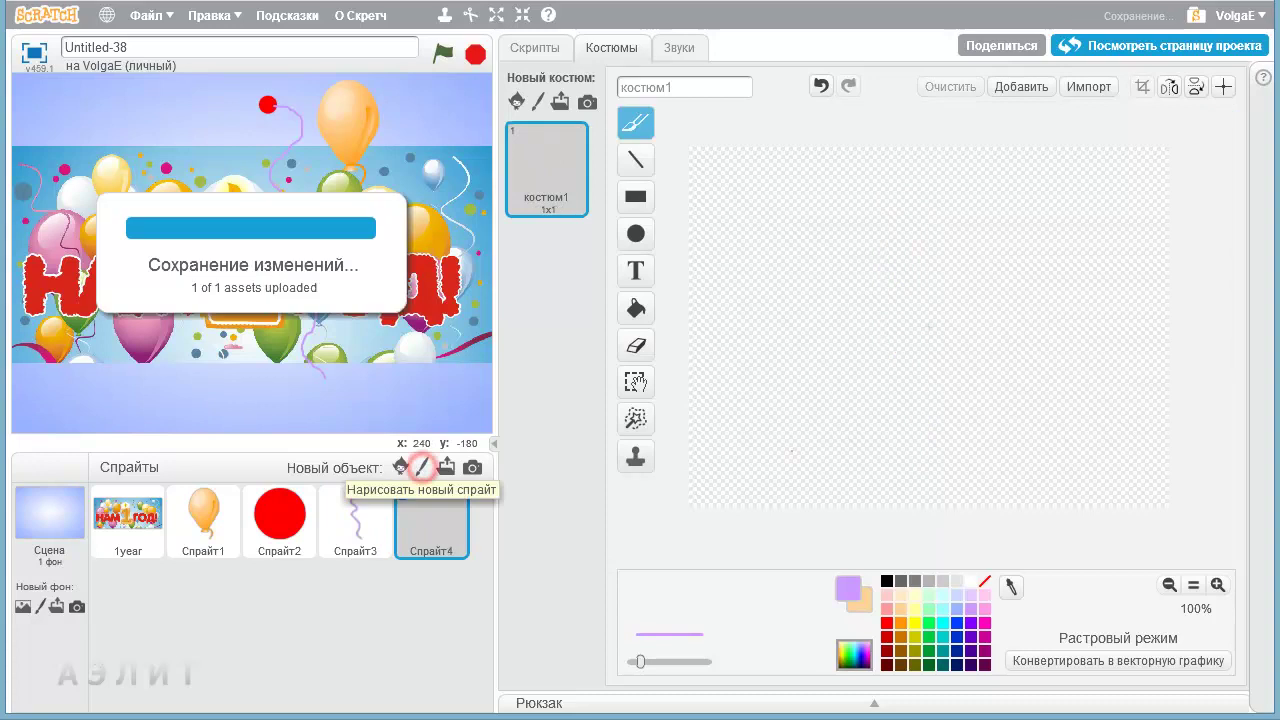
left_click(1060, 663)
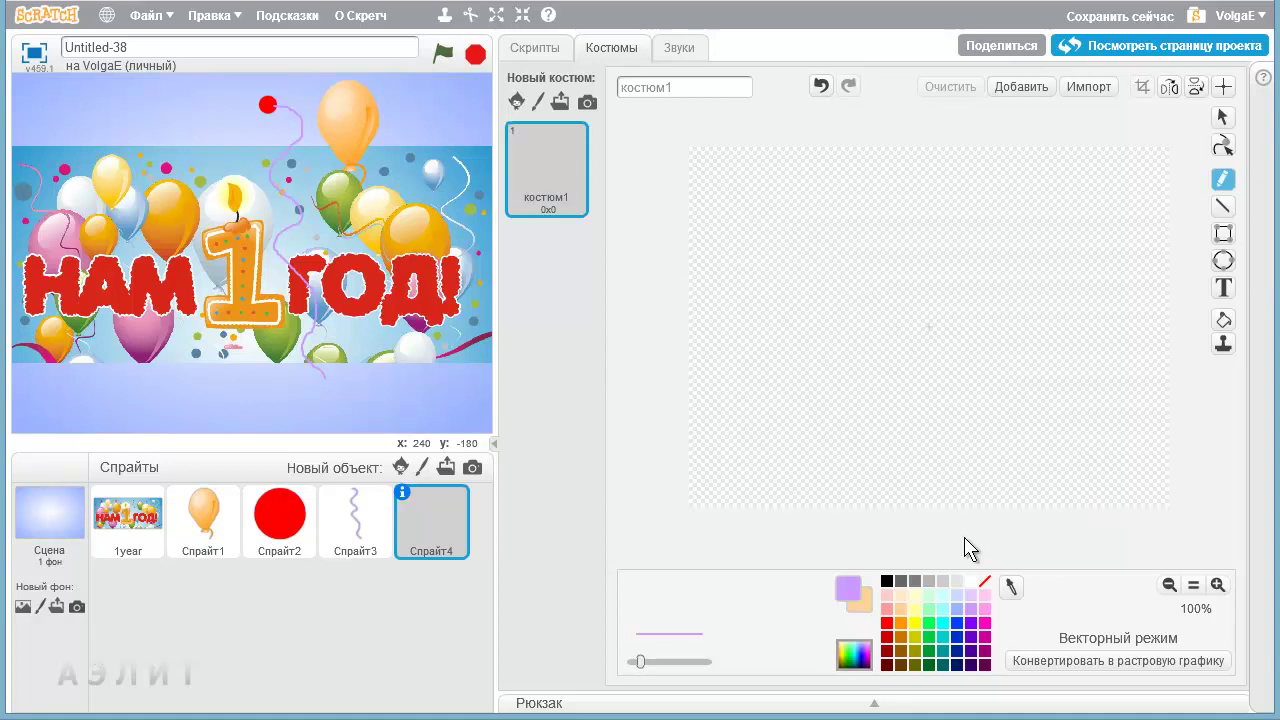
left_click(928, 622)
mouse_move(849, 310)
left_mouse_down()
mouse_move(897, 322)
mouse_move(922, 374)
mouse_move(960, 337)
mouse_move(960, 322)
mouse_move(846, 314)
left_mouse_up()
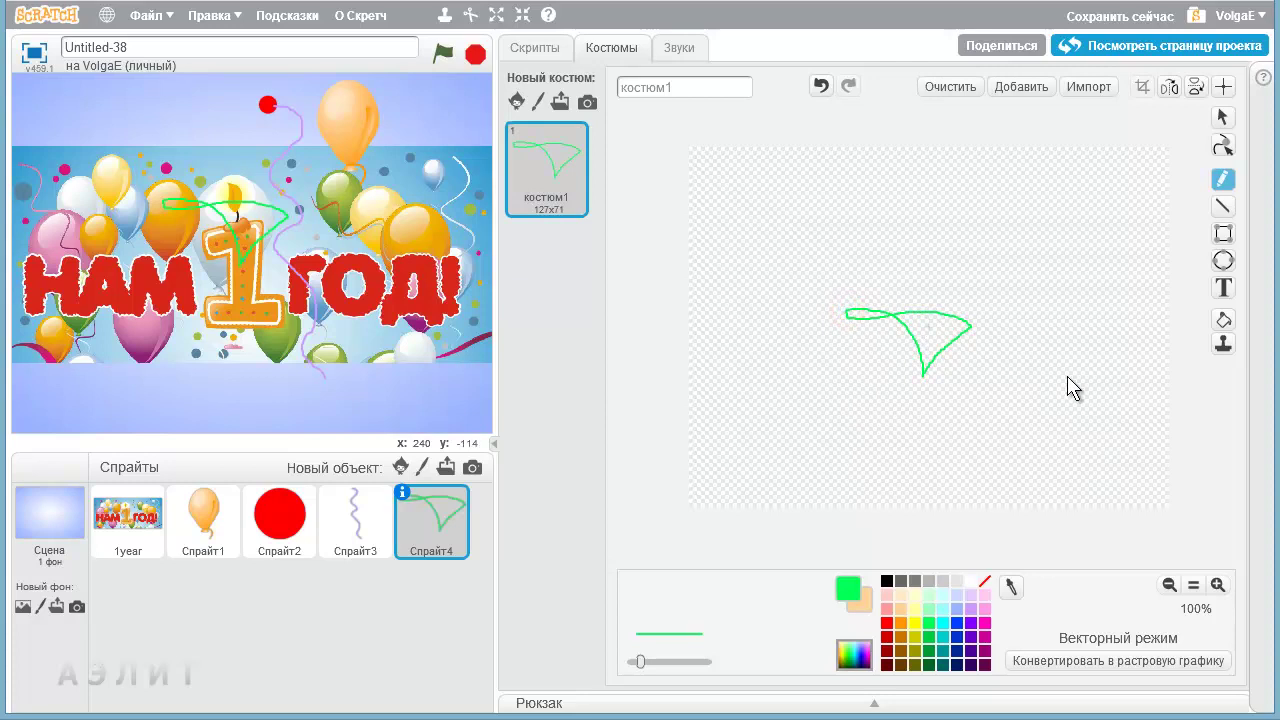
left_click(1222, 319)
left_click(922, 328)
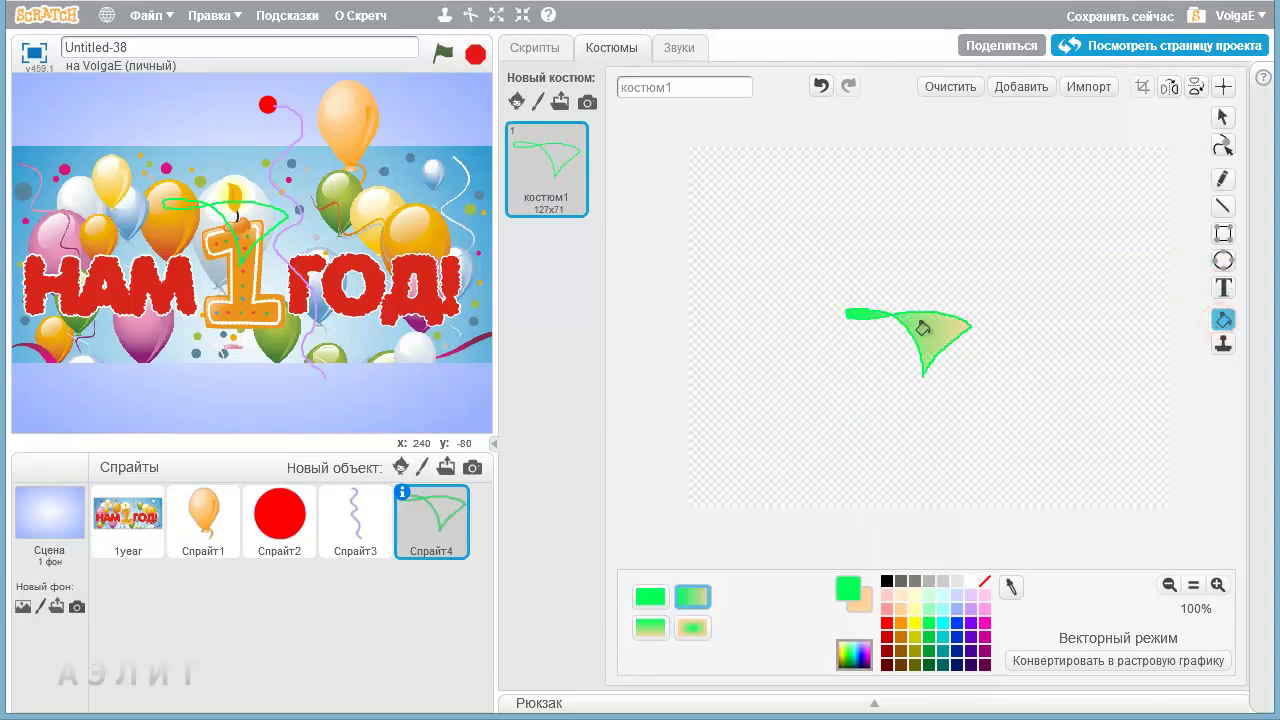
left_click(1222, 145)
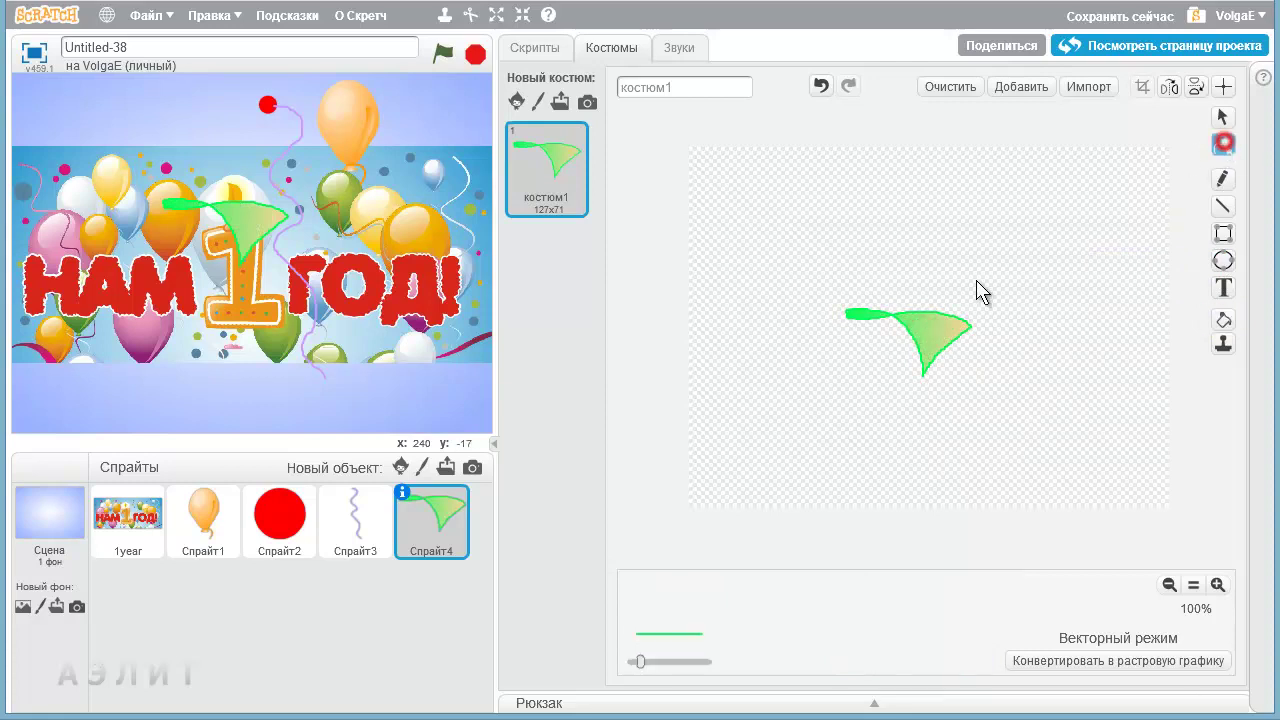
left_click(868, 334)
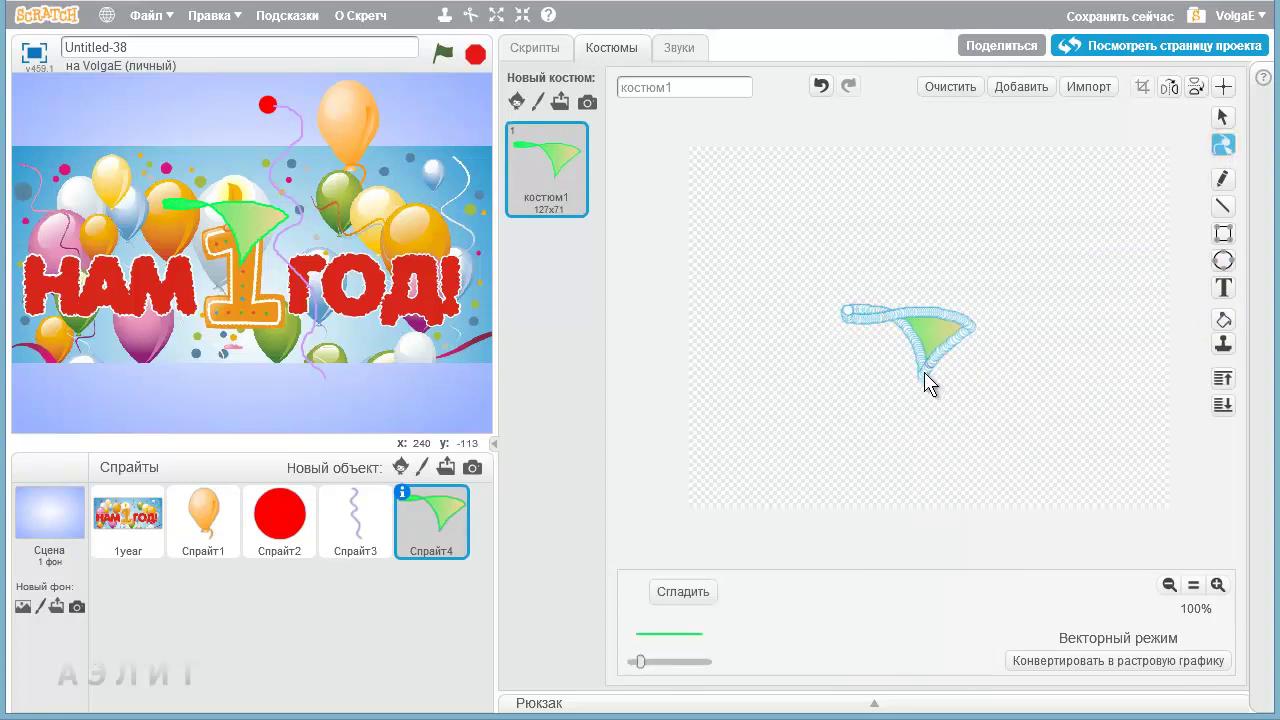
left_click_drag(890, 295, 889, 297)
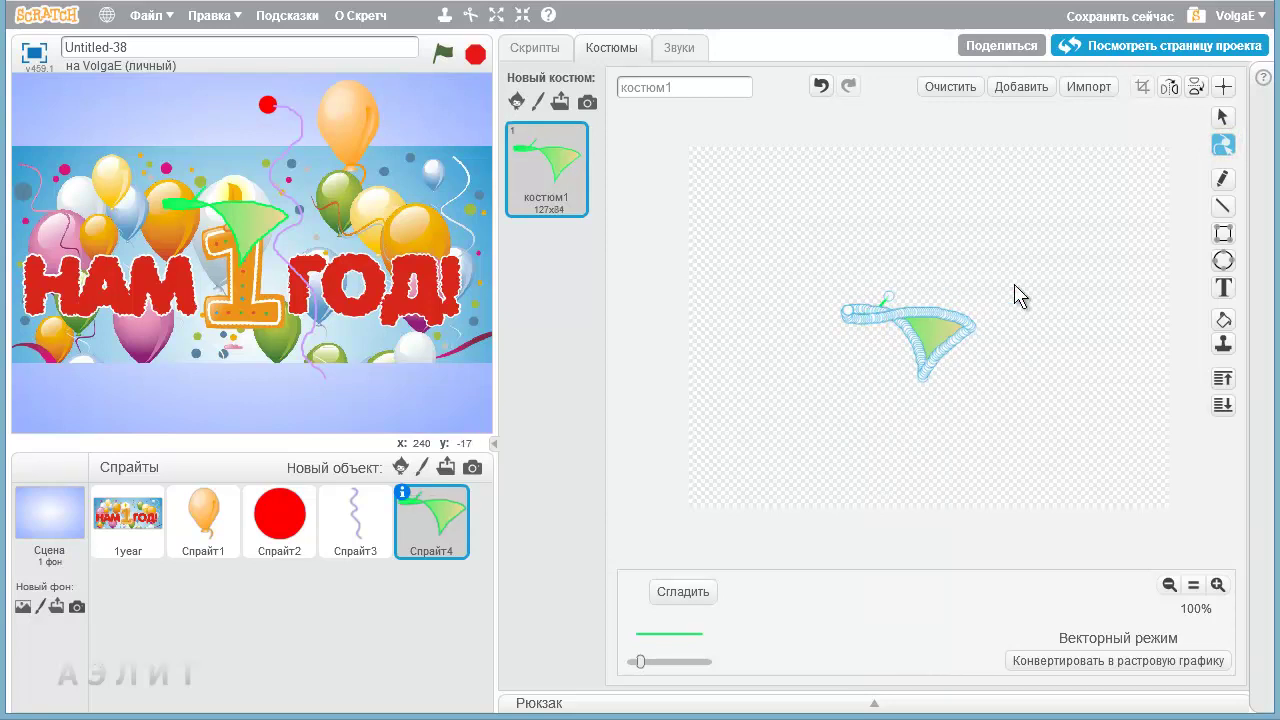
left_click(821, 86)
left_click(822, 86)
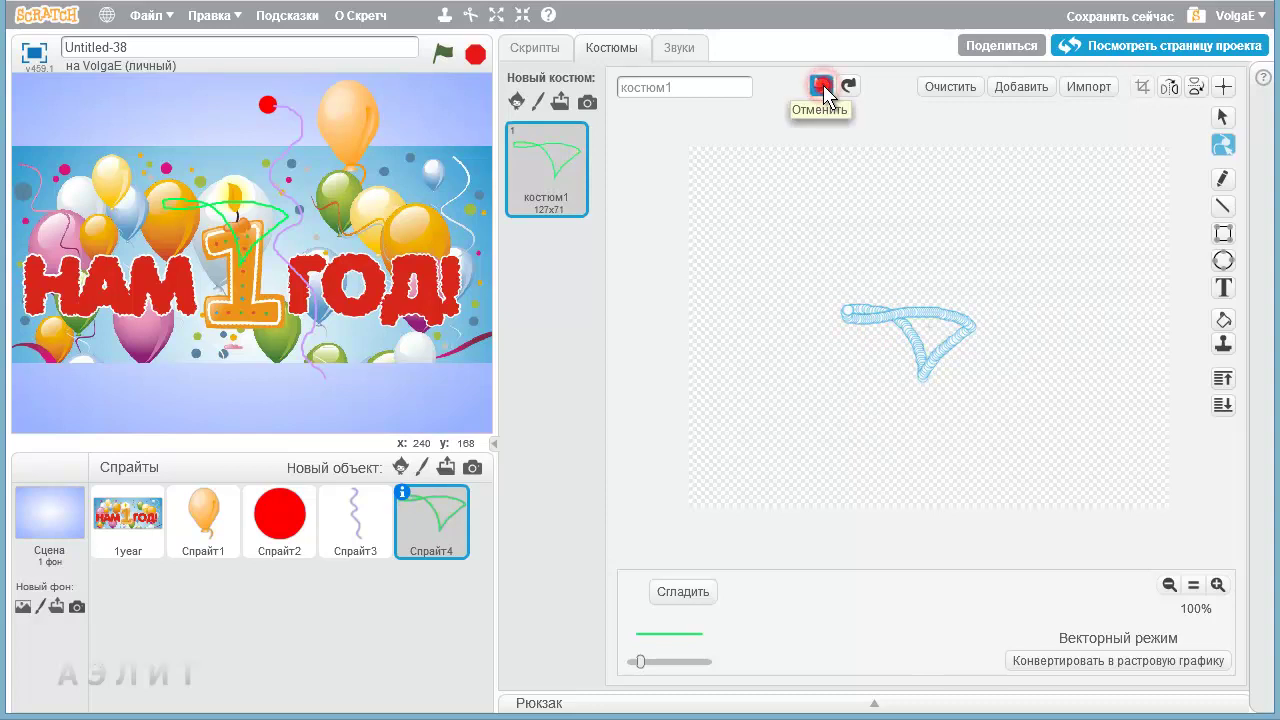
left_click(822, 86)
left_click(1040, 661)
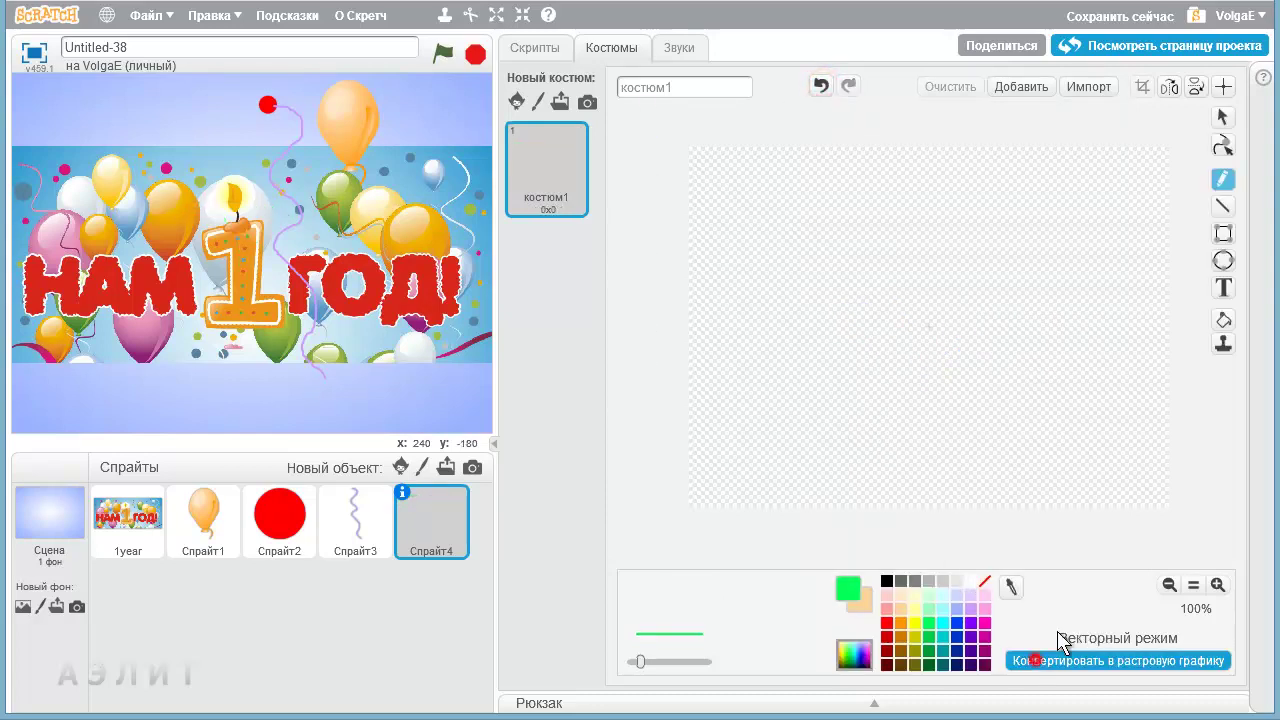
Step: Draw a solid green rectangle of about 66 × 165 and remove its lower right corner point to make a triangle
left_click(1222, 234)
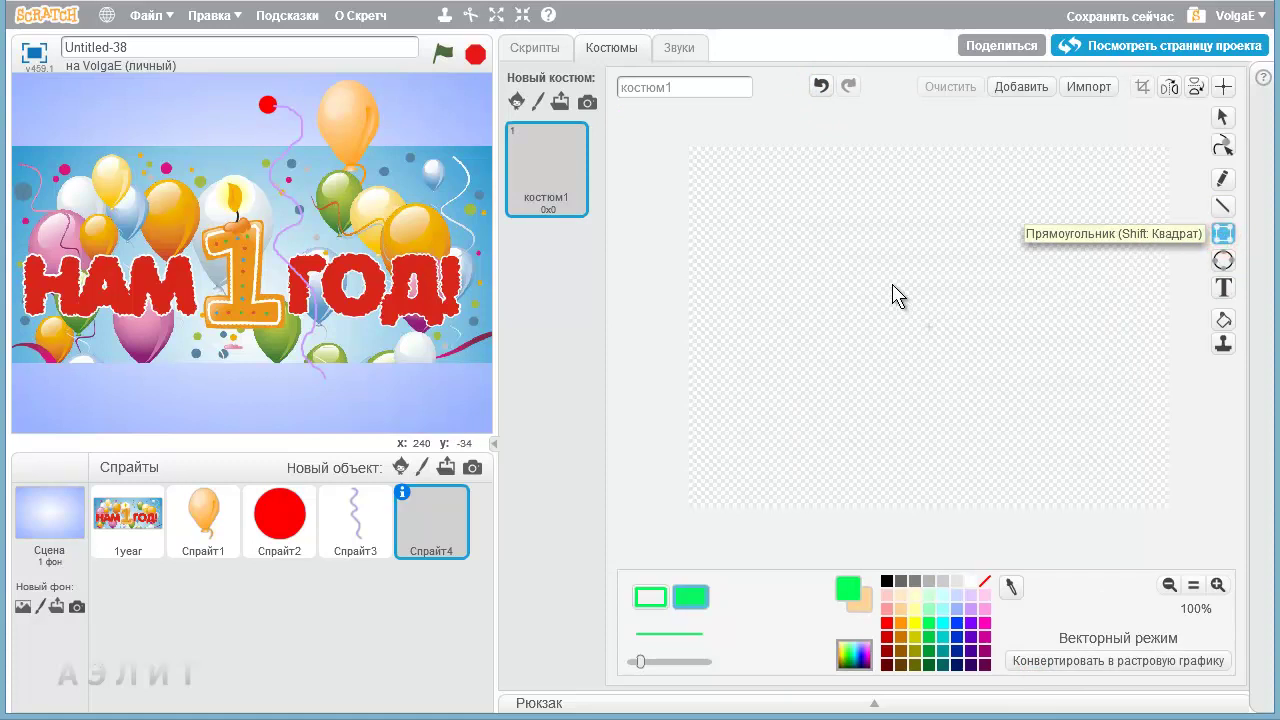
left_click_drag(888, 235, 954, 400)
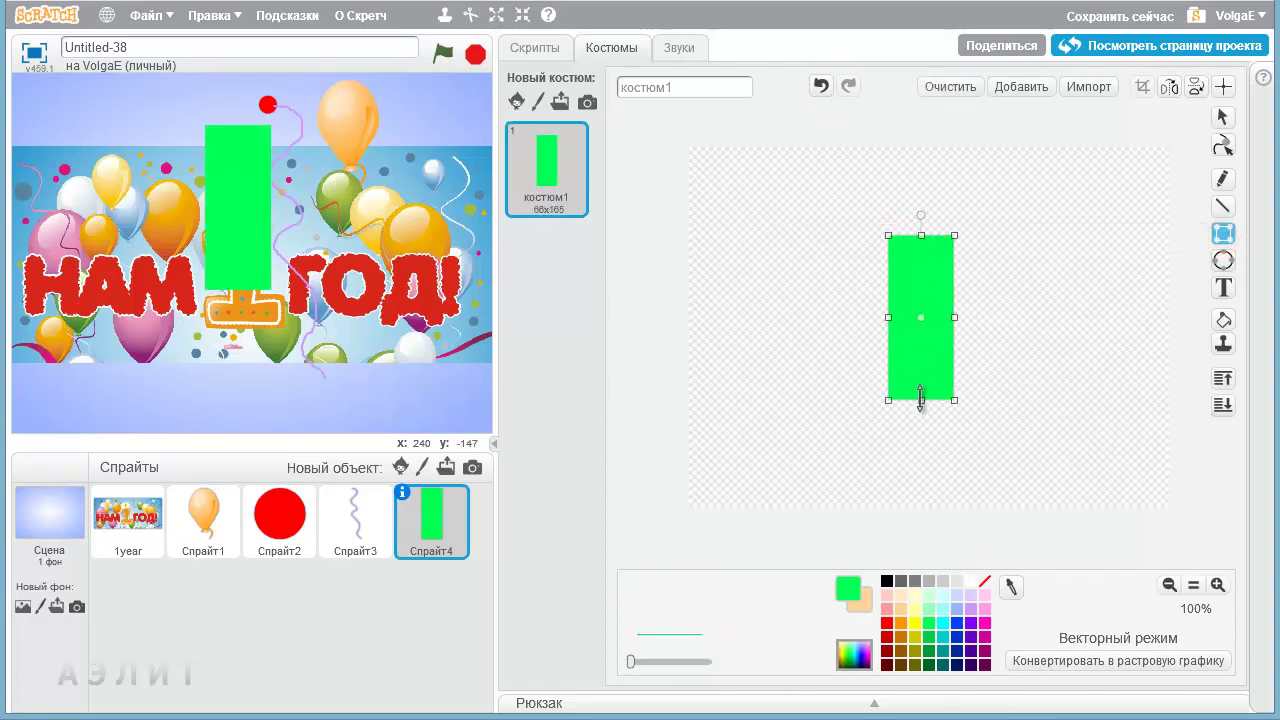
left_click(1222, 145)
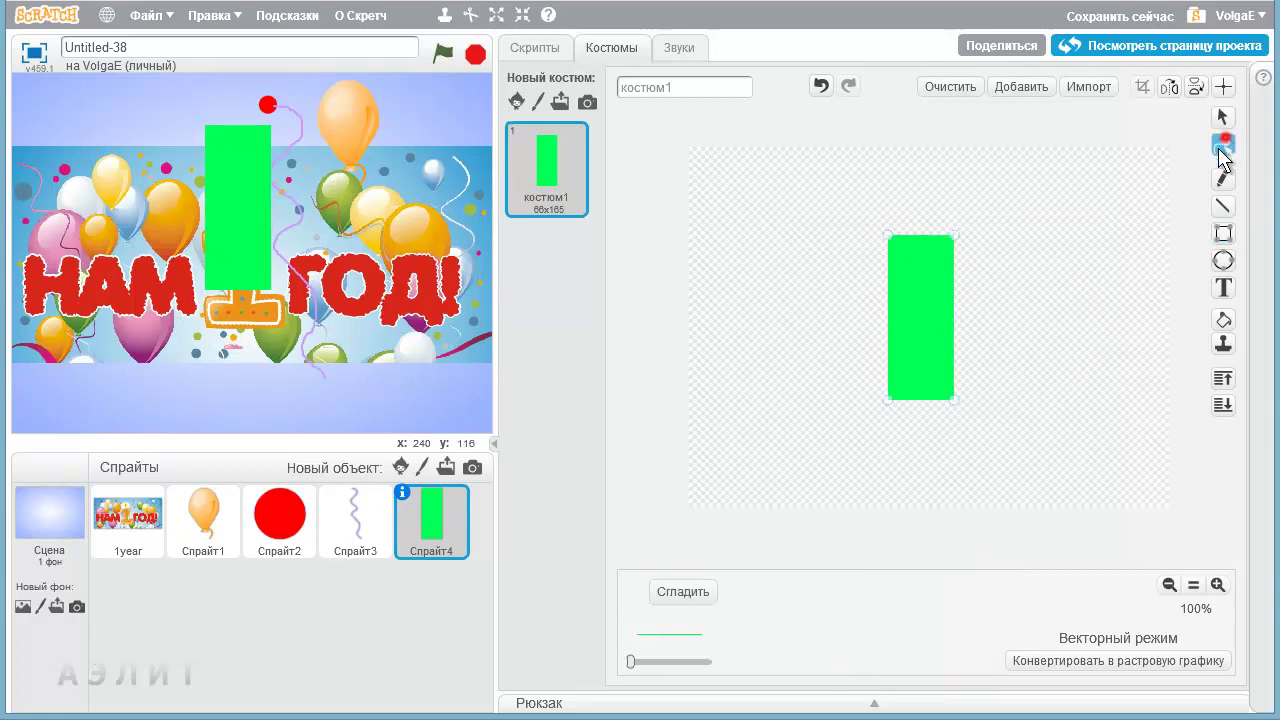
left_click(955, 401)
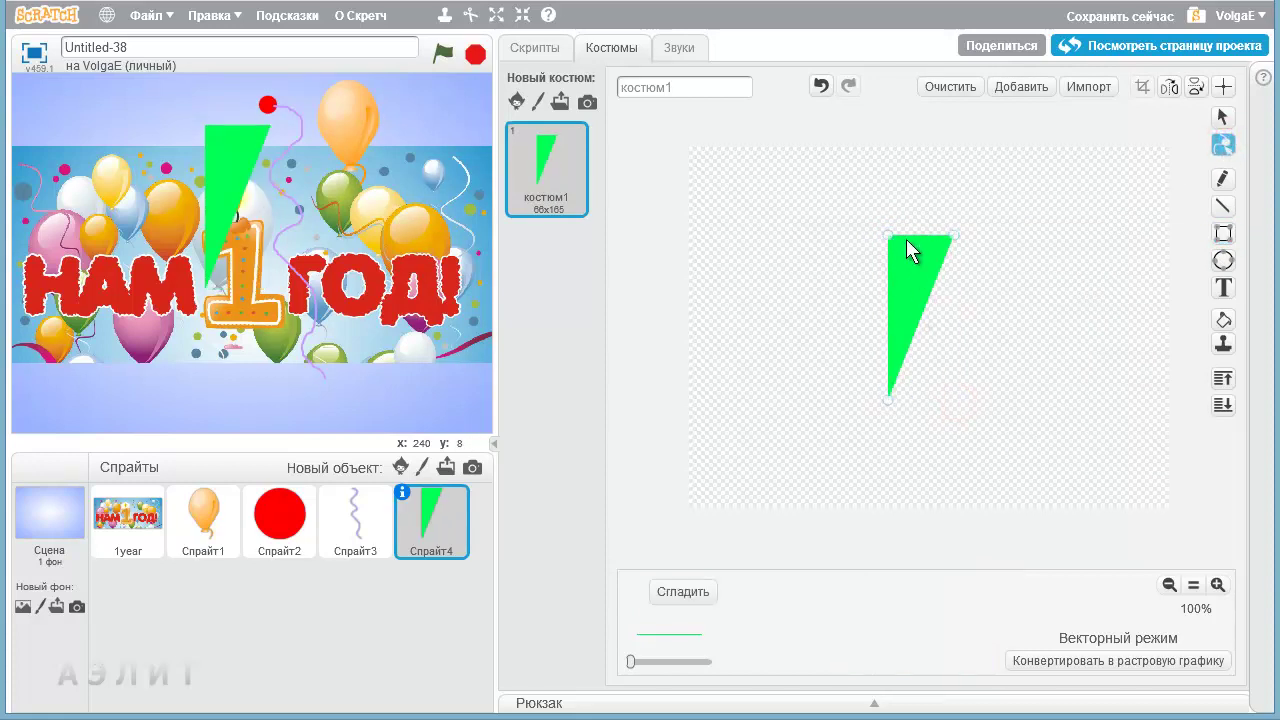
Step: Raise the green triangle's upper left corner and bend its long sides with extra points into a curved, tapering ribbon of about 51 × 192
left_click_drag(887, 233, 891, 211)
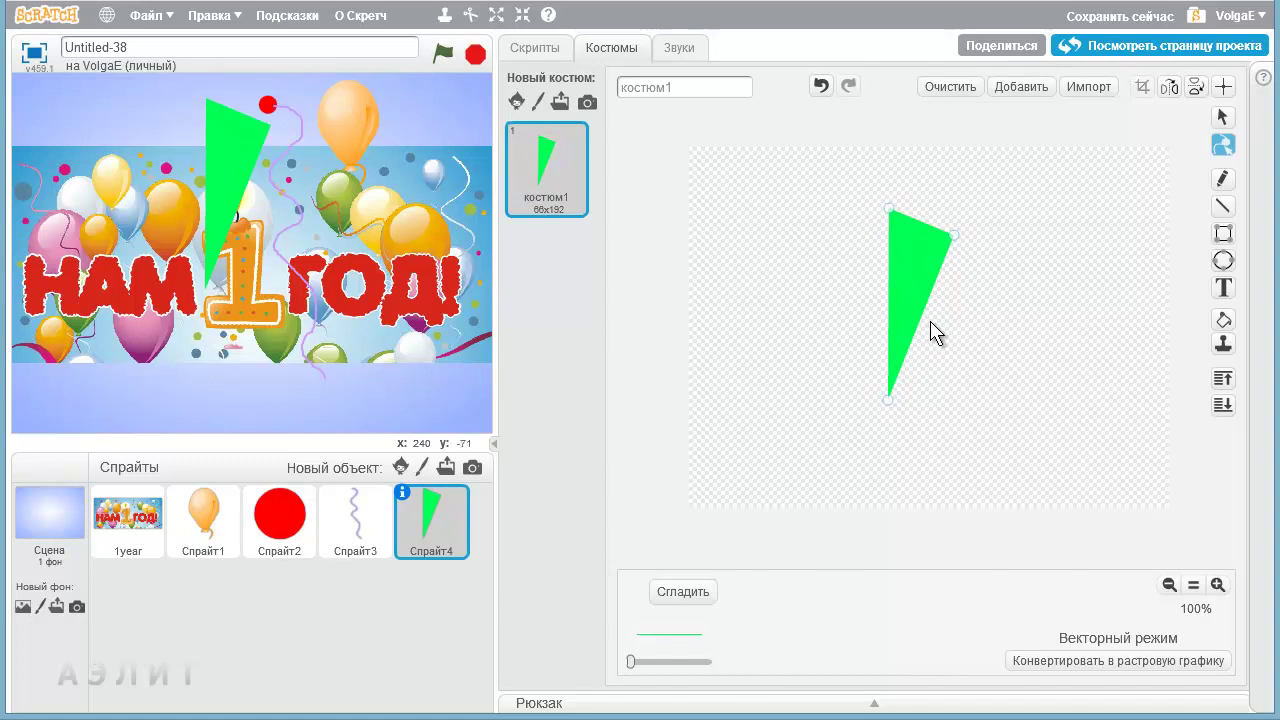
left_click_drag(926, 306, 913, 257)
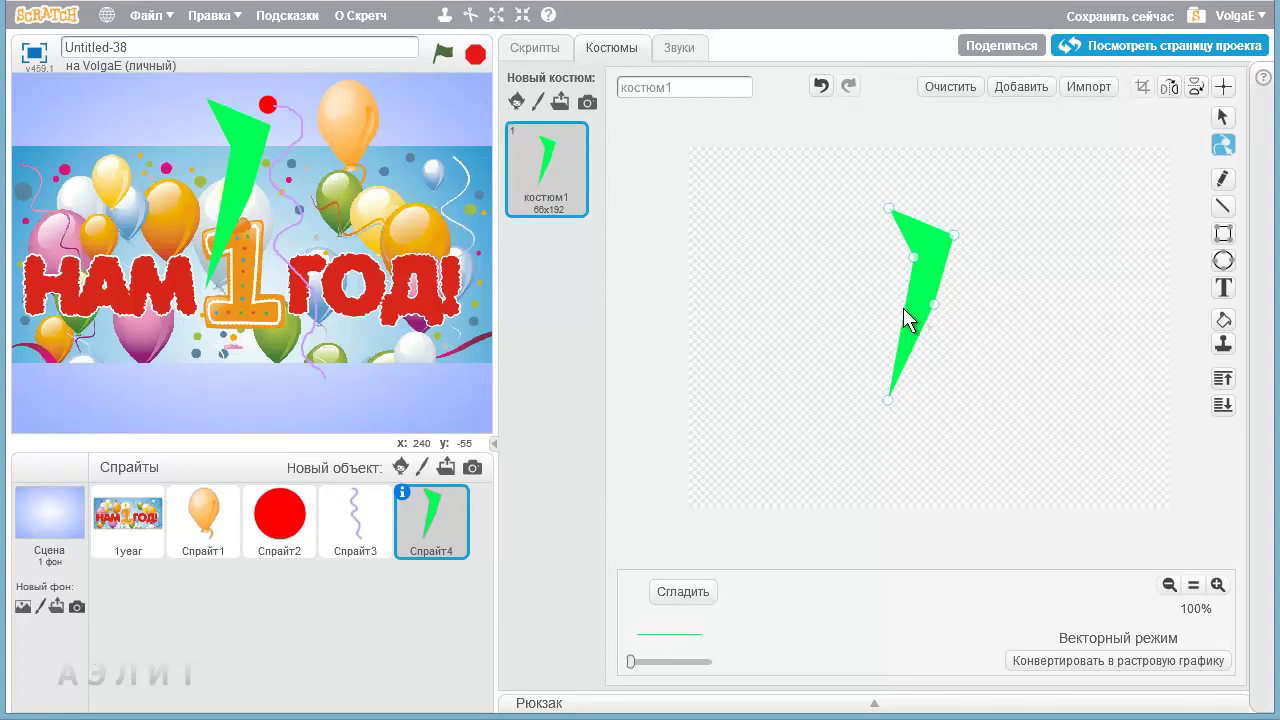
left_click_drag(903, 311, 909, 310)
left_click_drag(903, 235, 906, 236)
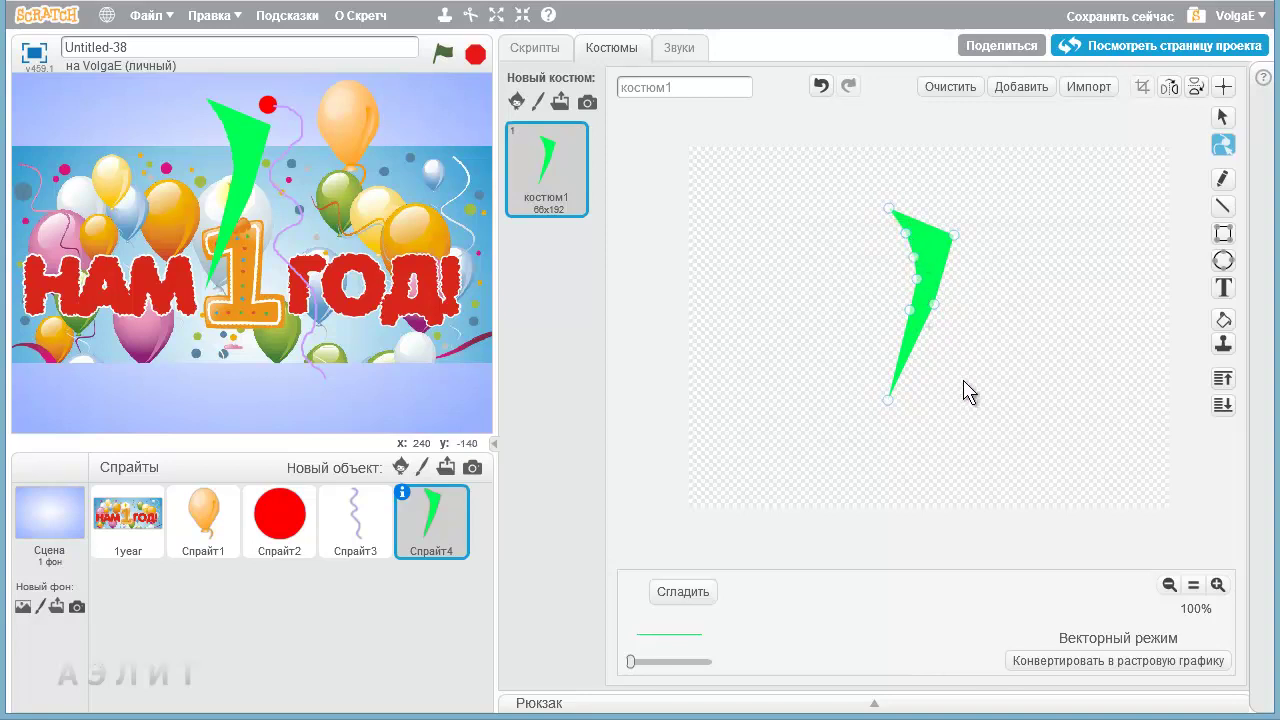
left_click(918, 333)
left_click_drag(940, 288, 937, 228)
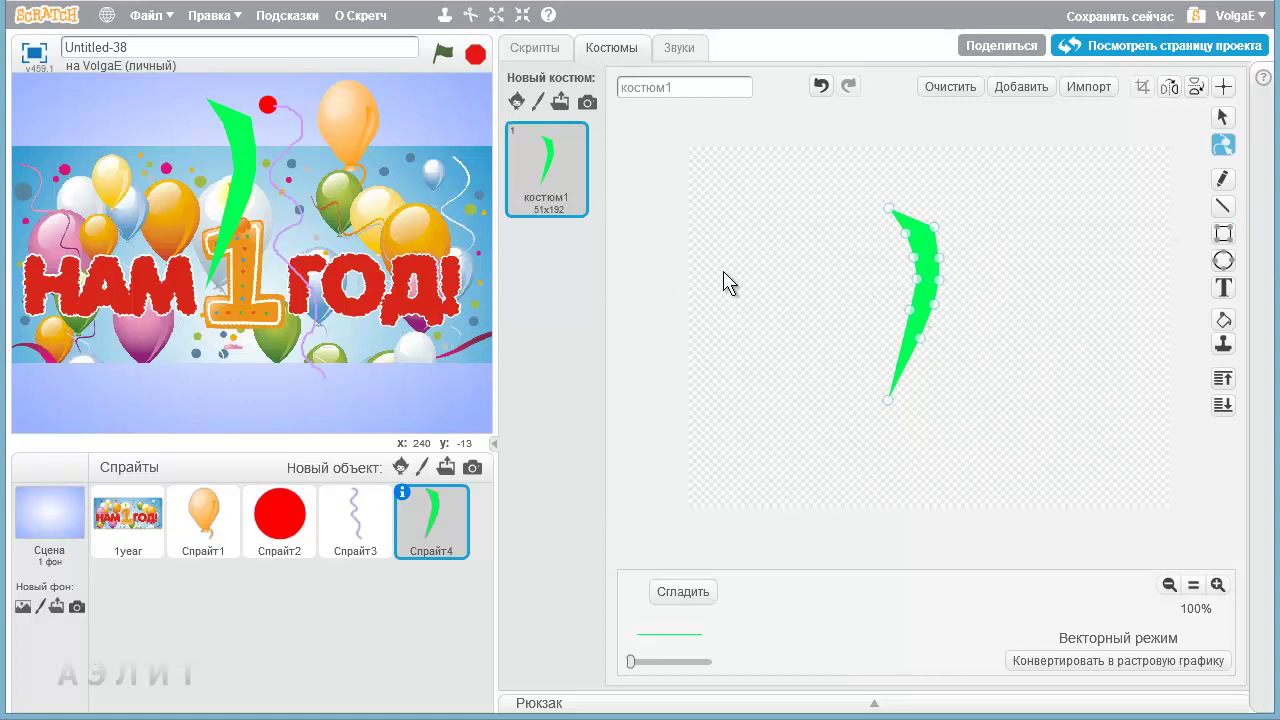
Step: Set the green ribbon sprite's costume centre in the middle of the shape
left_click(1223, 87)
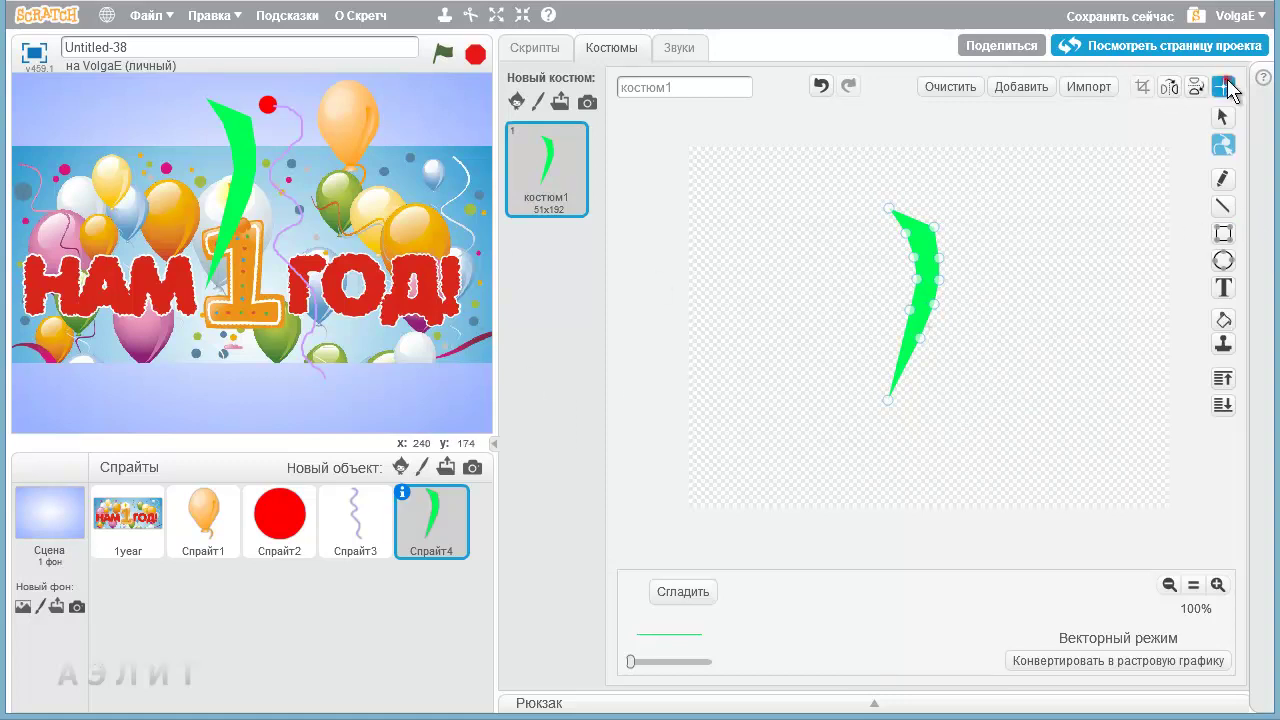
left_click(924, 285)
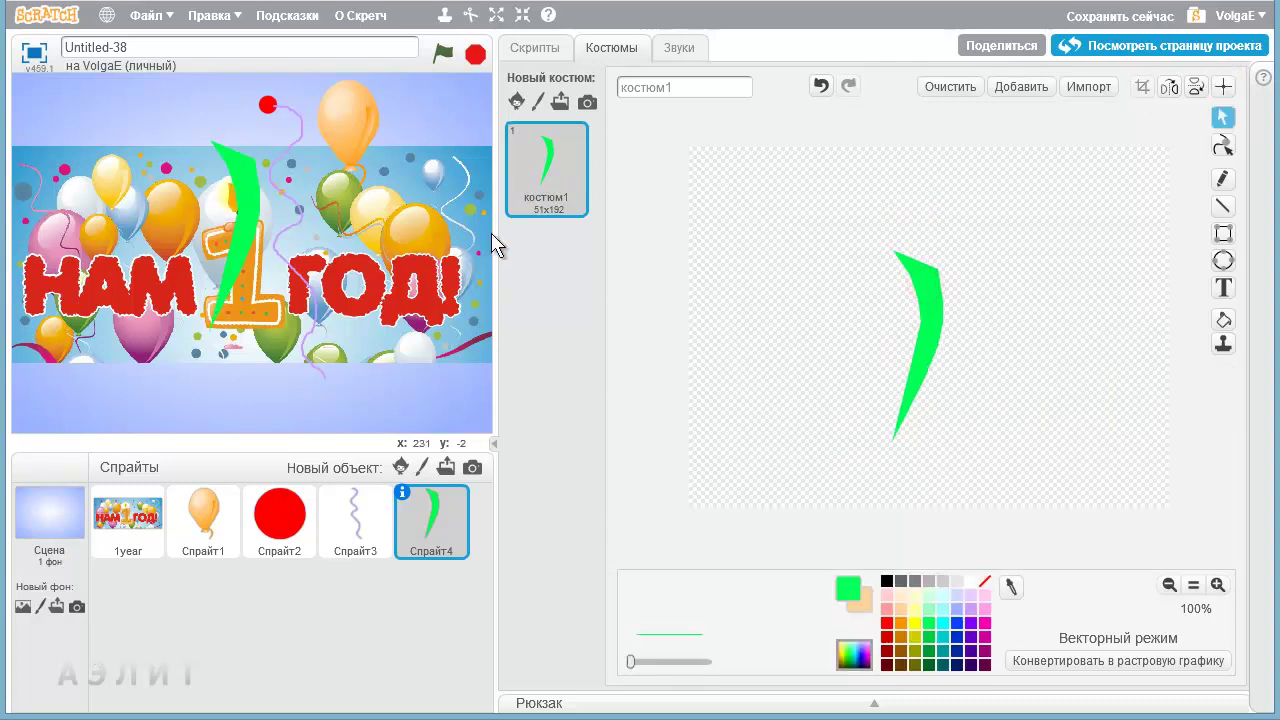
Step: Shrink the green ribbon and the greeting banner on the stage, and move the ribbon up near the stage's upper edge
left_click(522, 14)
left_click_drag(244, 227, 243, 217)
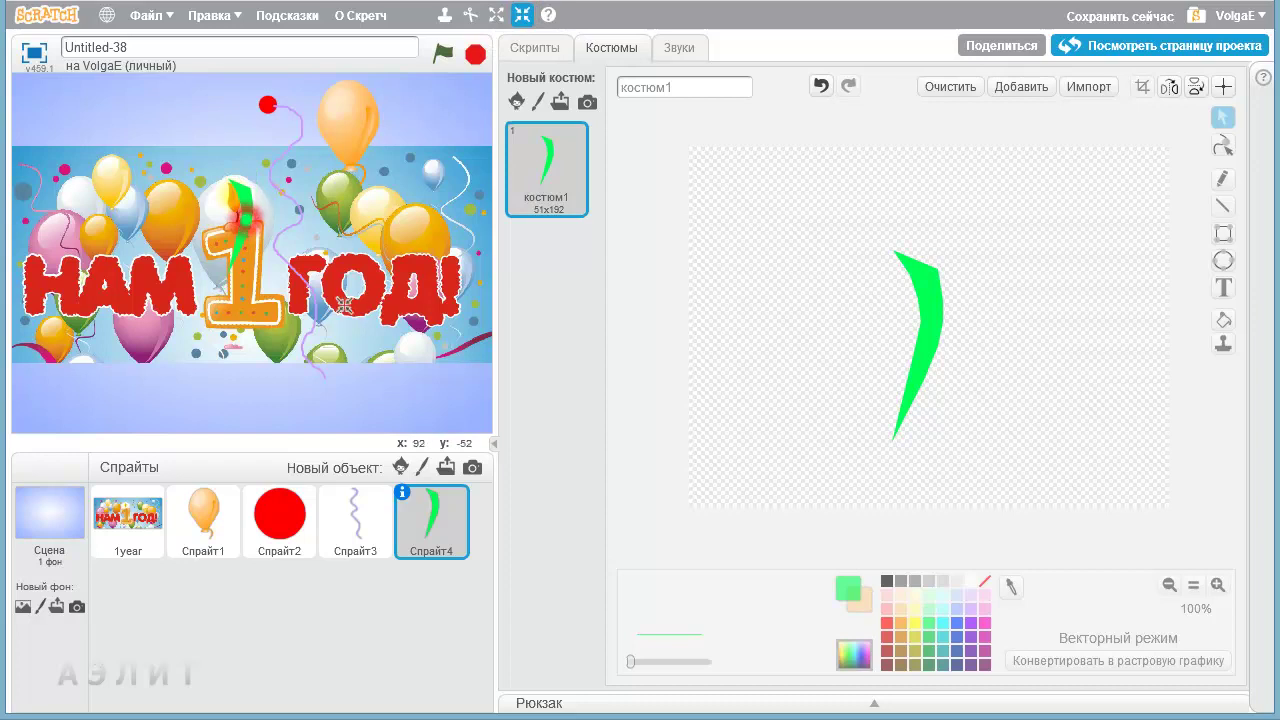
left_click(258, 270)
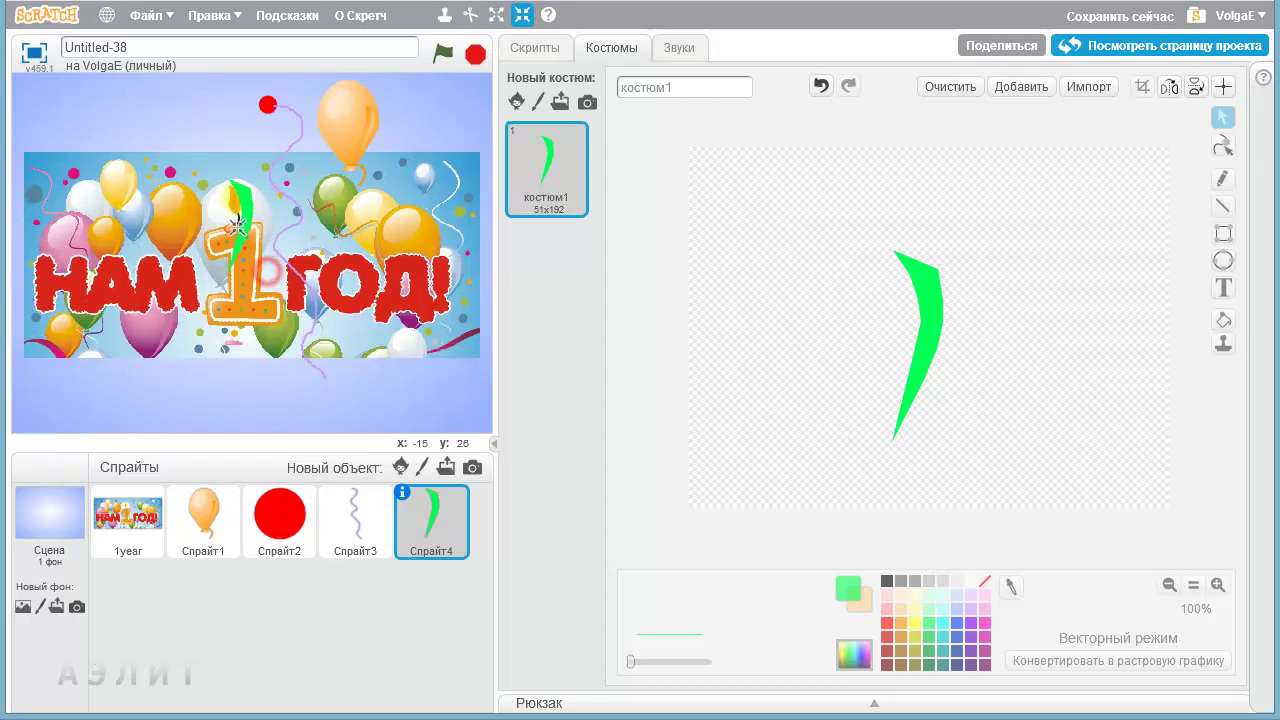
left_click(250, 139)
left_click_drag(240, 200, 212, 88)
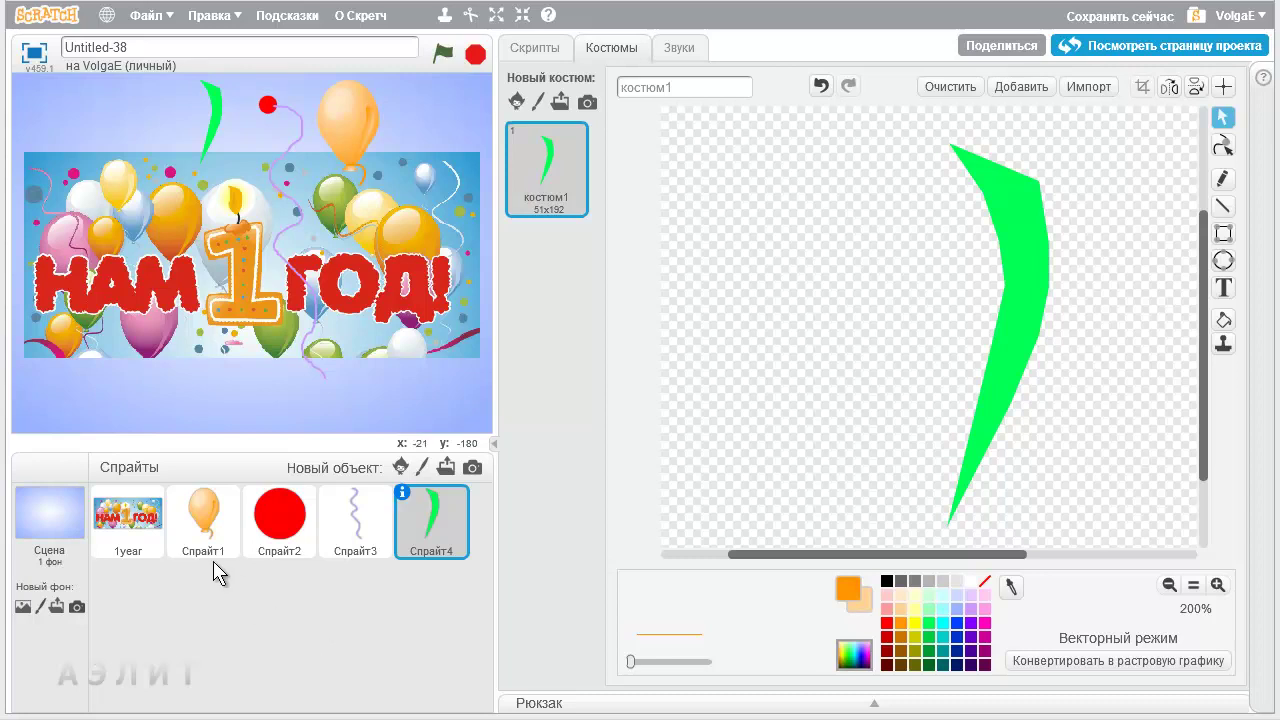
left_click(199, 540)
left_click(356, 522)
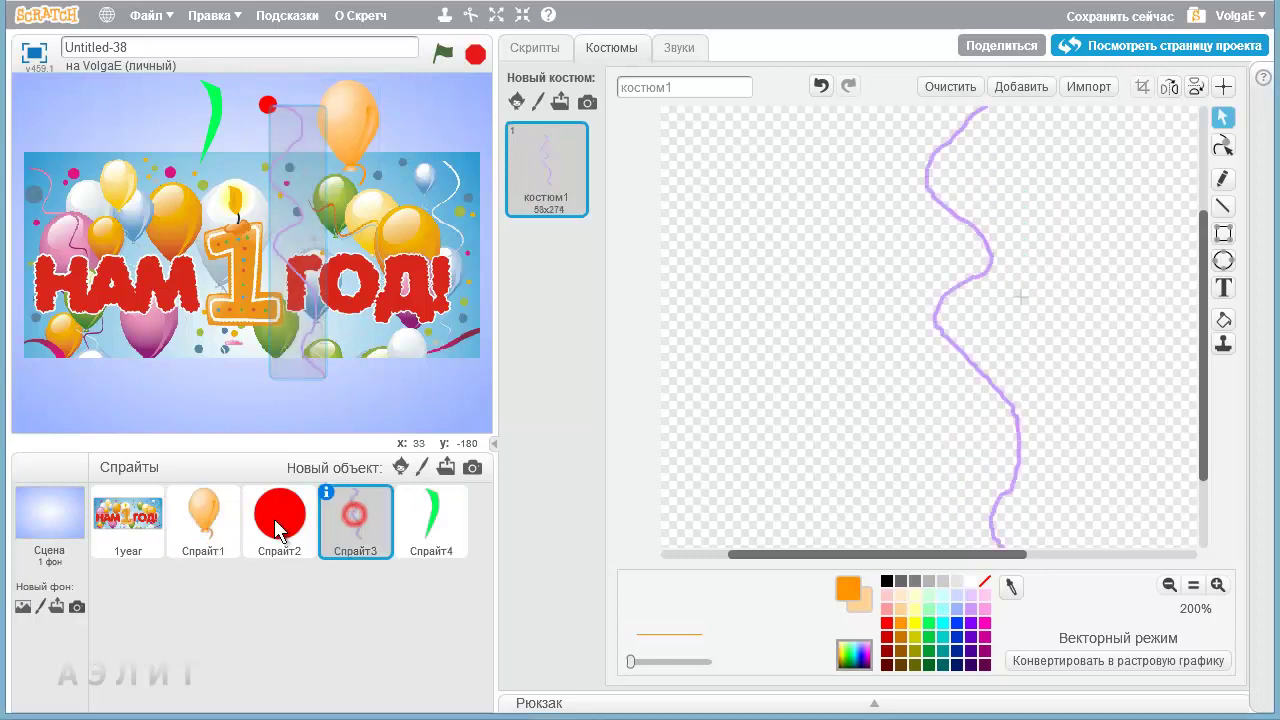
left_click(285, 520)
left_click(430, 516)
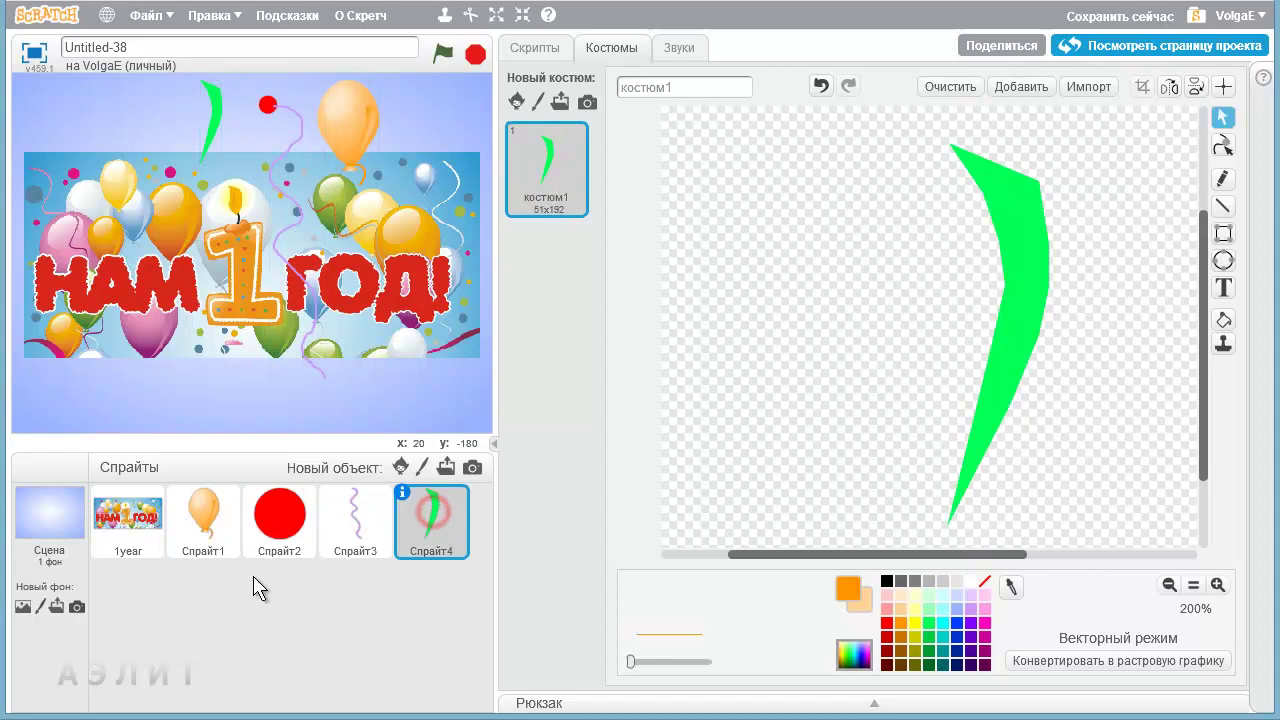
Step: Rename the balloon sprite as Шар
left_click(198, 512)
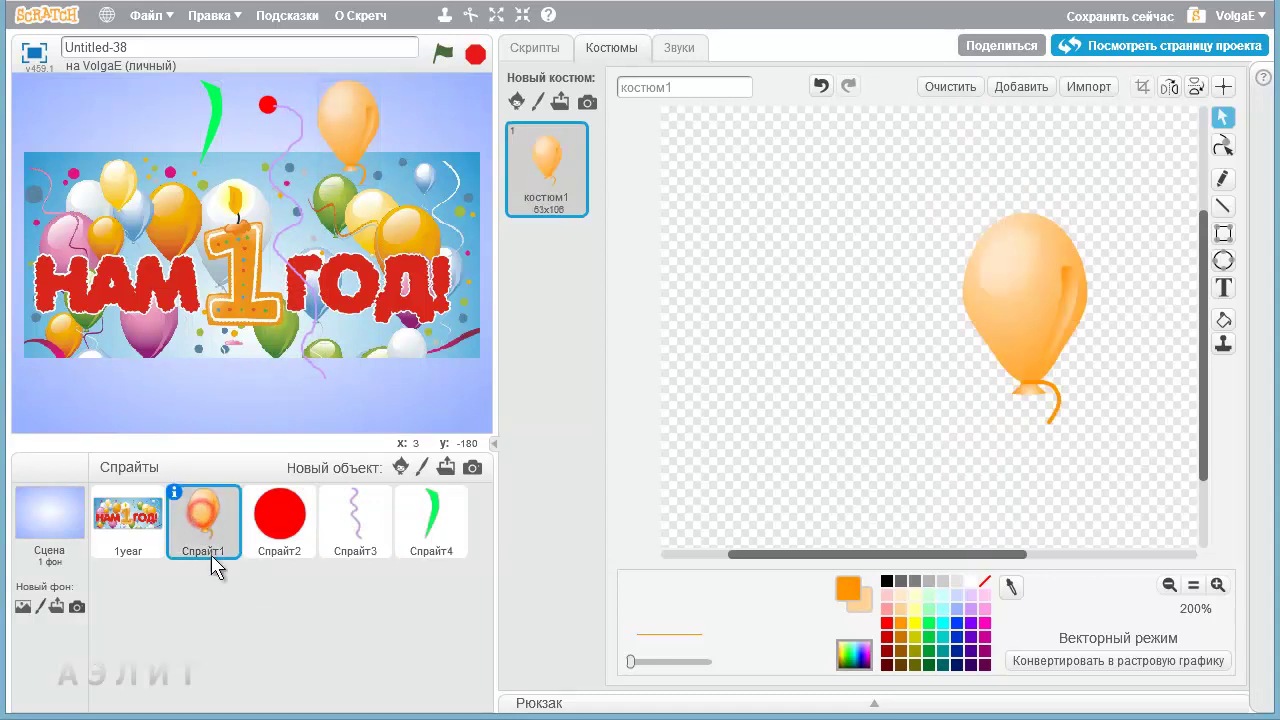
left_click(174, 494)
left_click(312, 500)
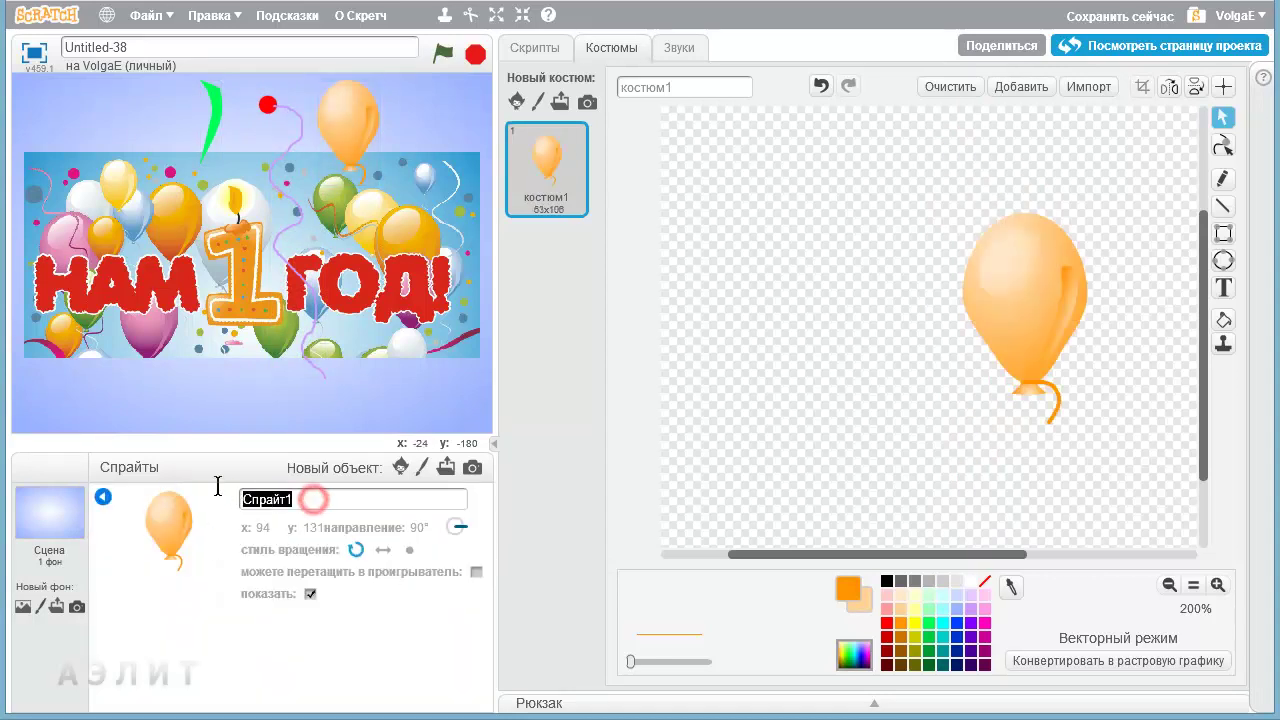
type("Шарик")
left_click(104, 498)
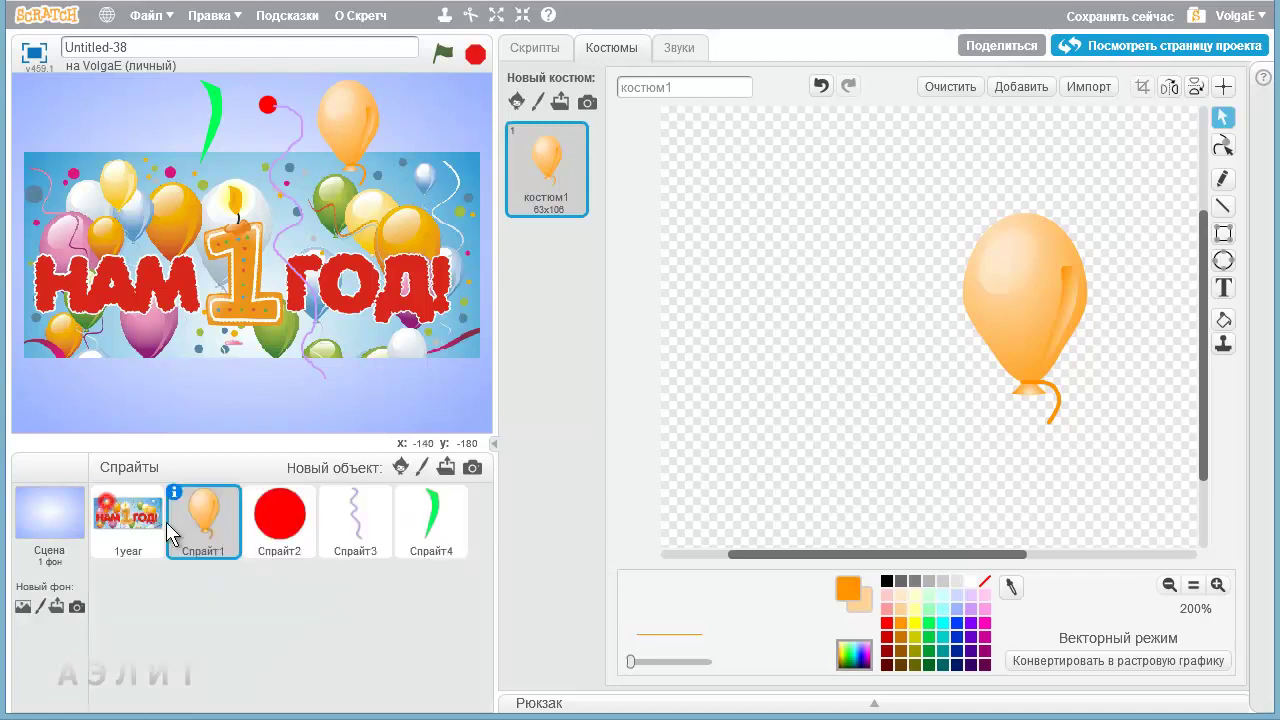
Step: Rename the red circle sprite as Конфетти
left_click(283, 520)
left_click(250, 494)
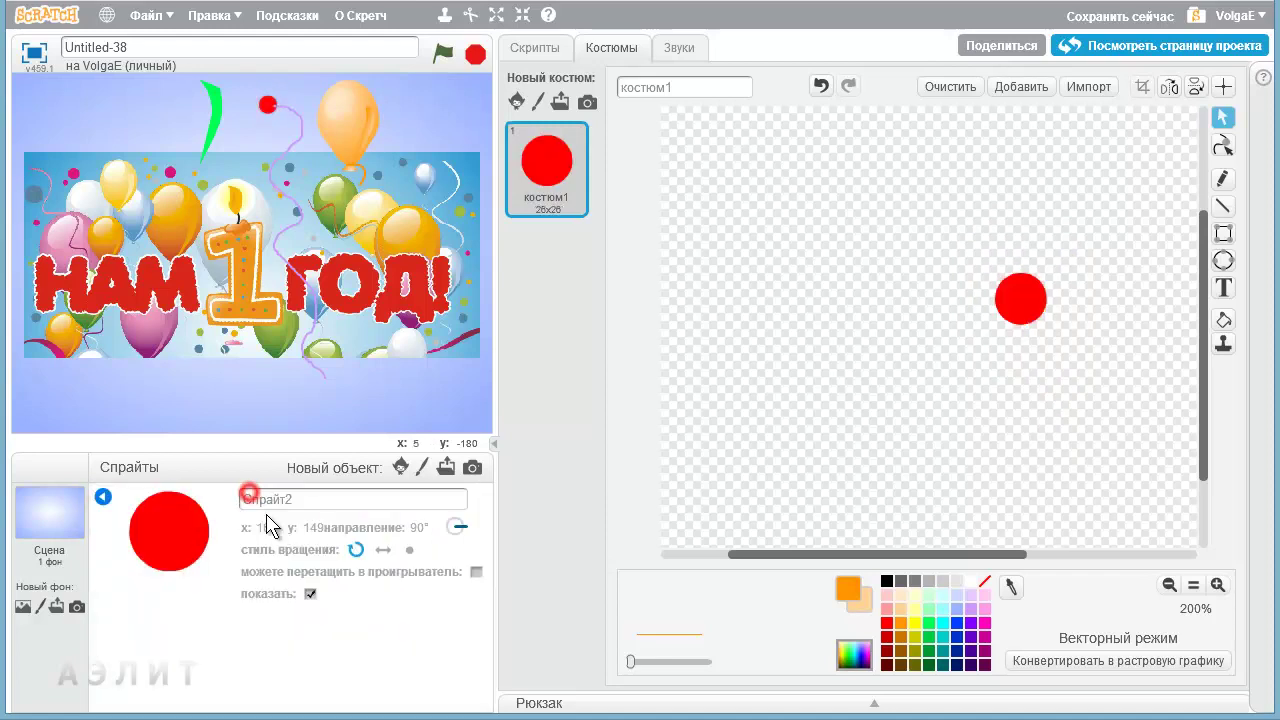
left_click(303, 500)
type("Конф")
left_click(103, 497)
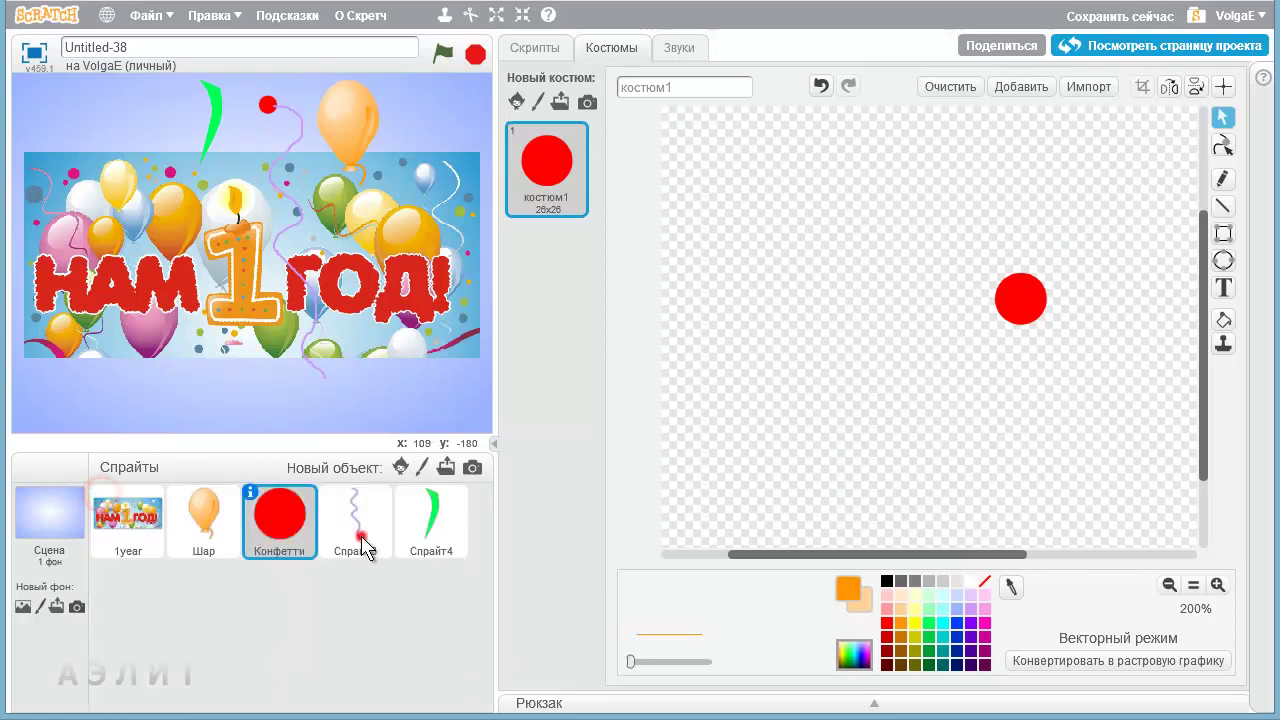
Step: Rename the purple wavy line sprite as Серпантин
left_click(330, 510)
left_click(327, 492)
left_click(300, 500)
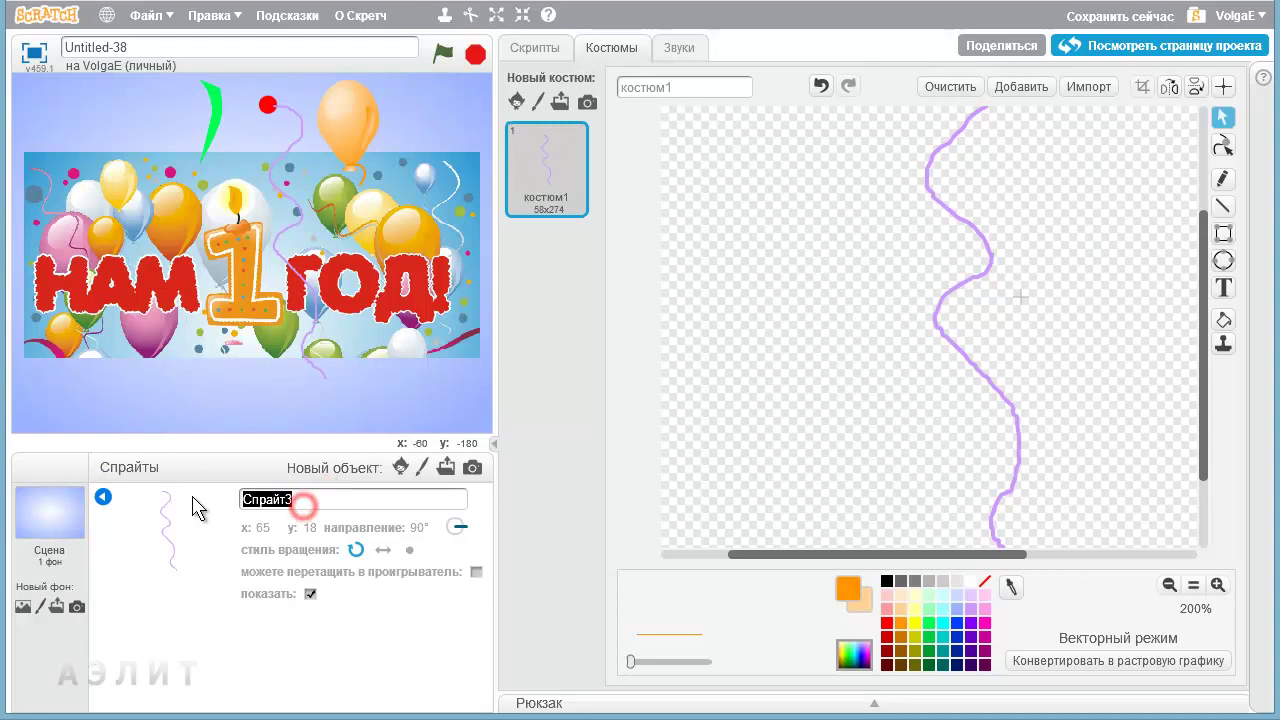
type("Серпантин")
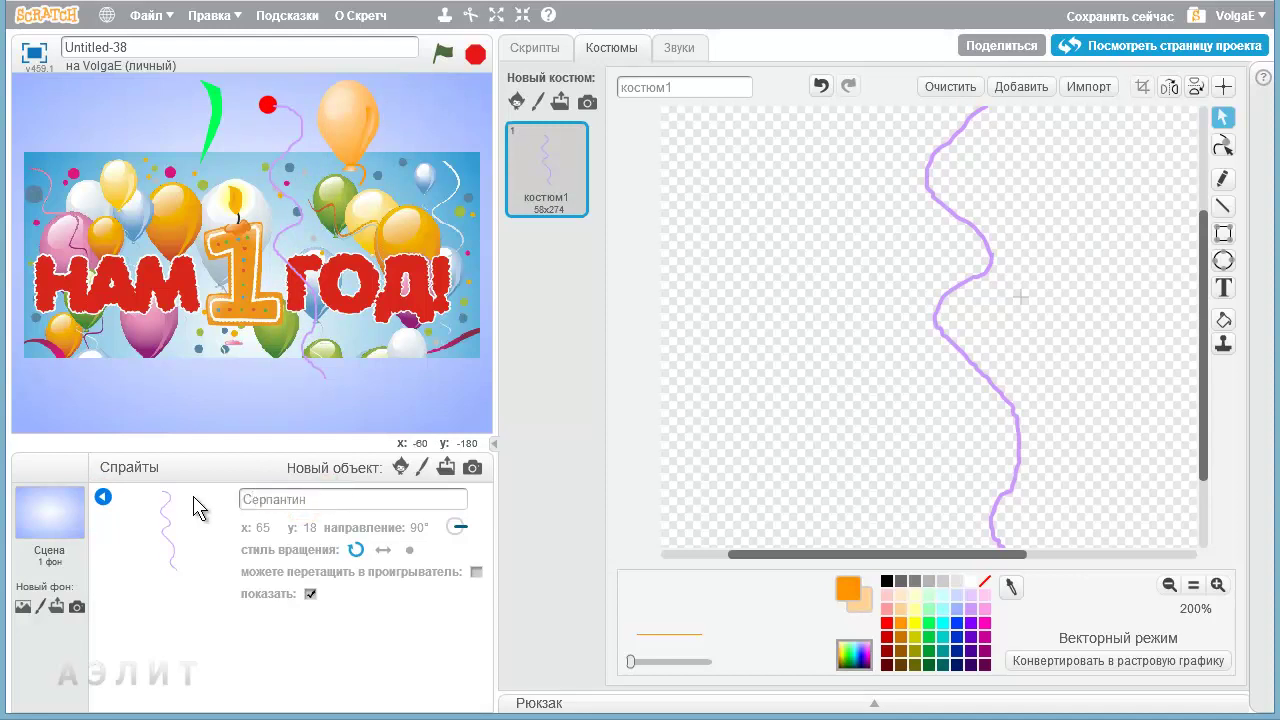
left_click(103, 497)
Step: Rename the green ribbon sprite as Фольга
left_click(437, 532)
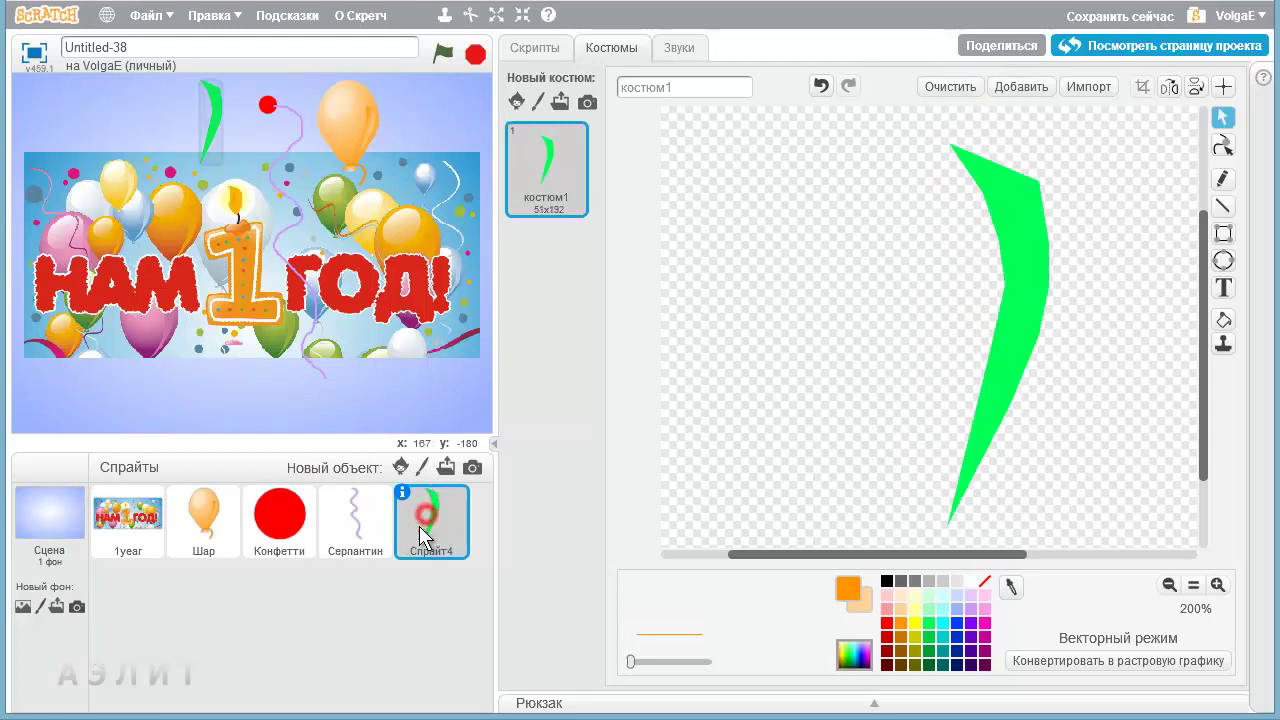
left_click(402, 492)
left_click(311, 495)
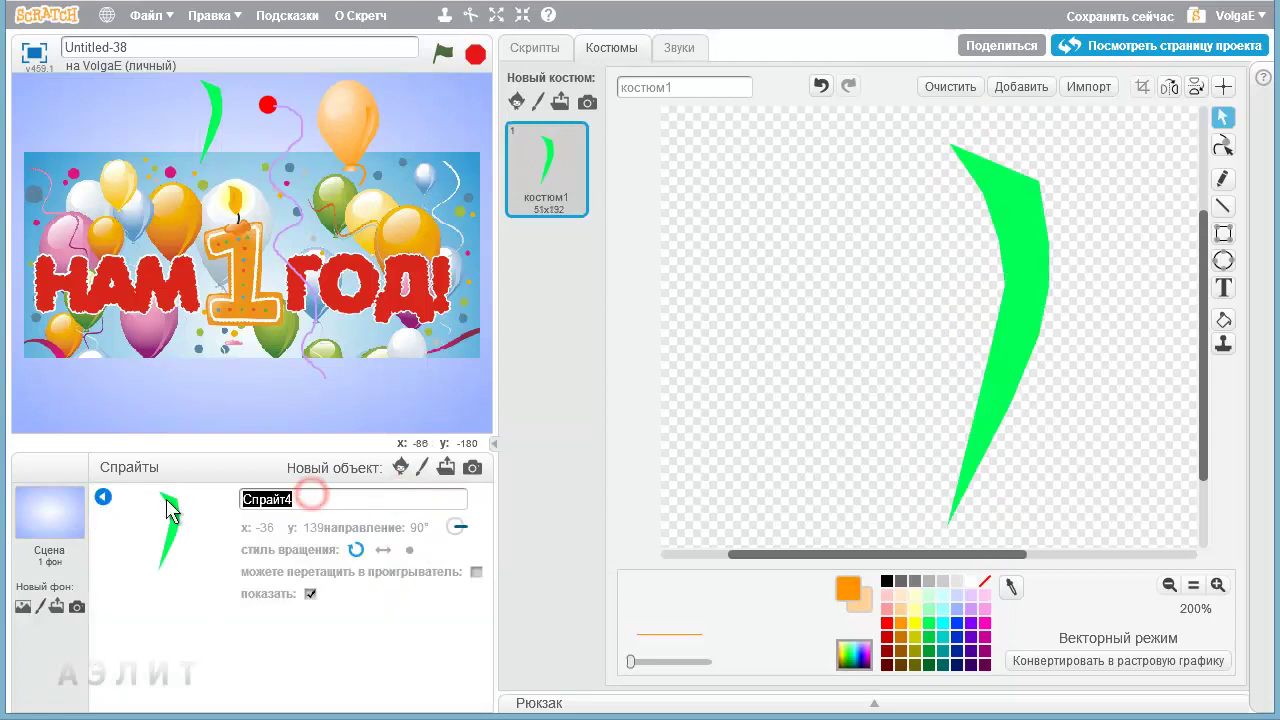
type("Фольга")
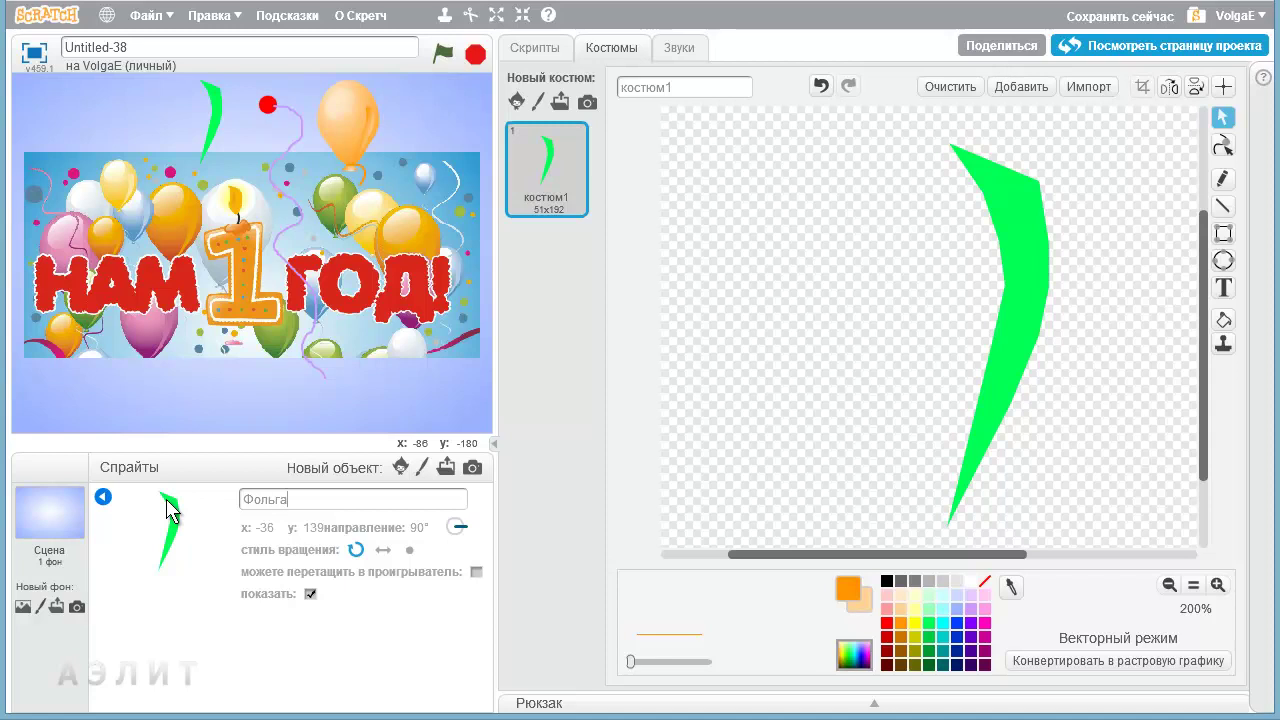
left_click(103, 497)
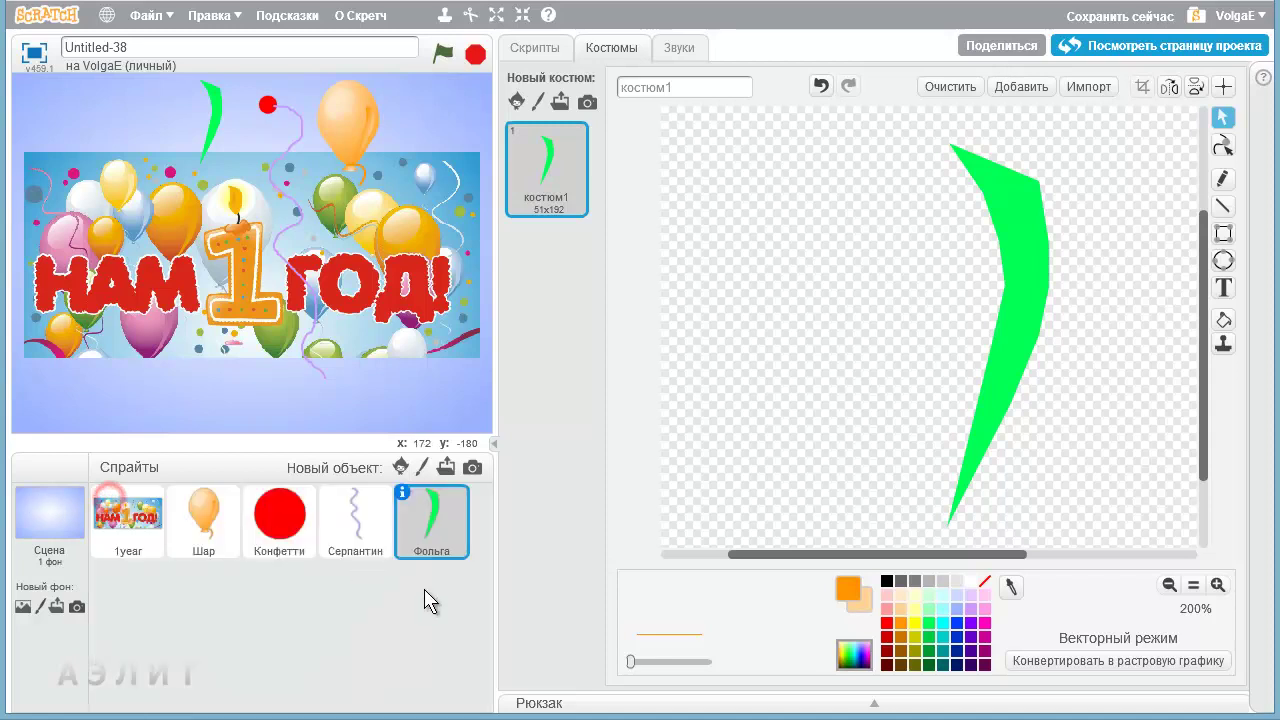
Step: Create a new blank painted sprite named Фитиль and convert its costume to vector graphics
left_click(421, 468)
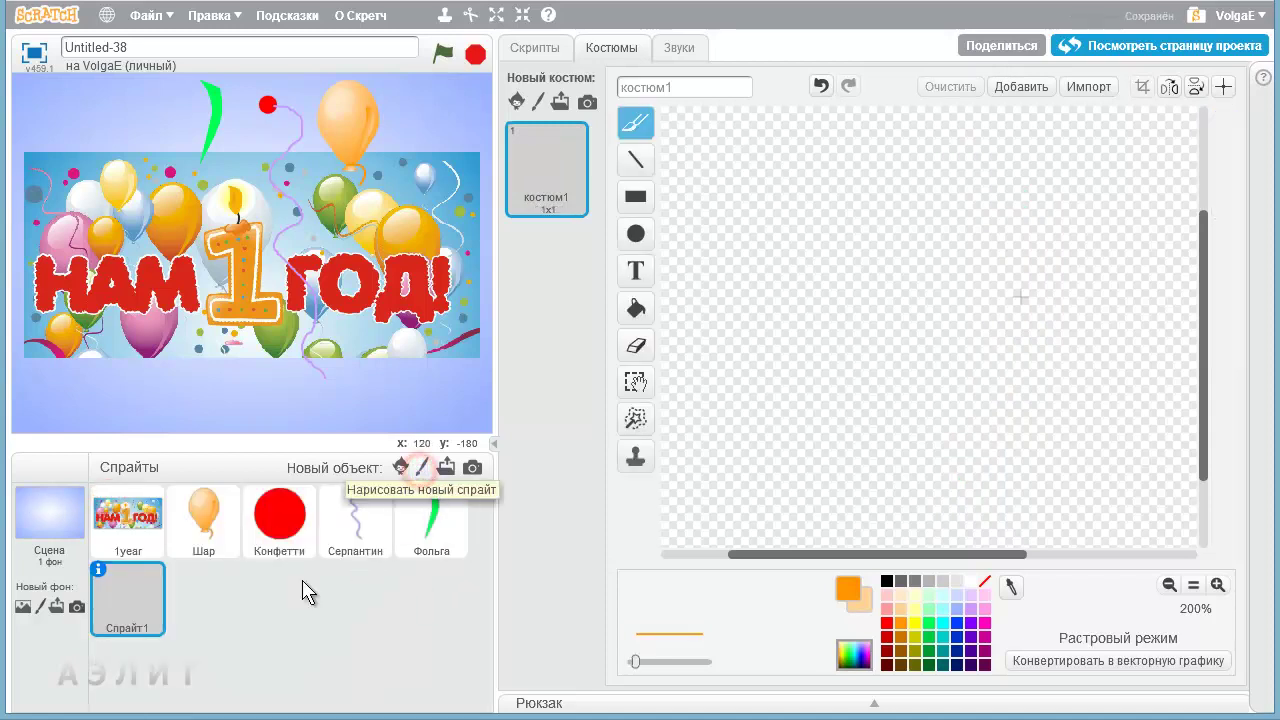
left_click(101, 569)
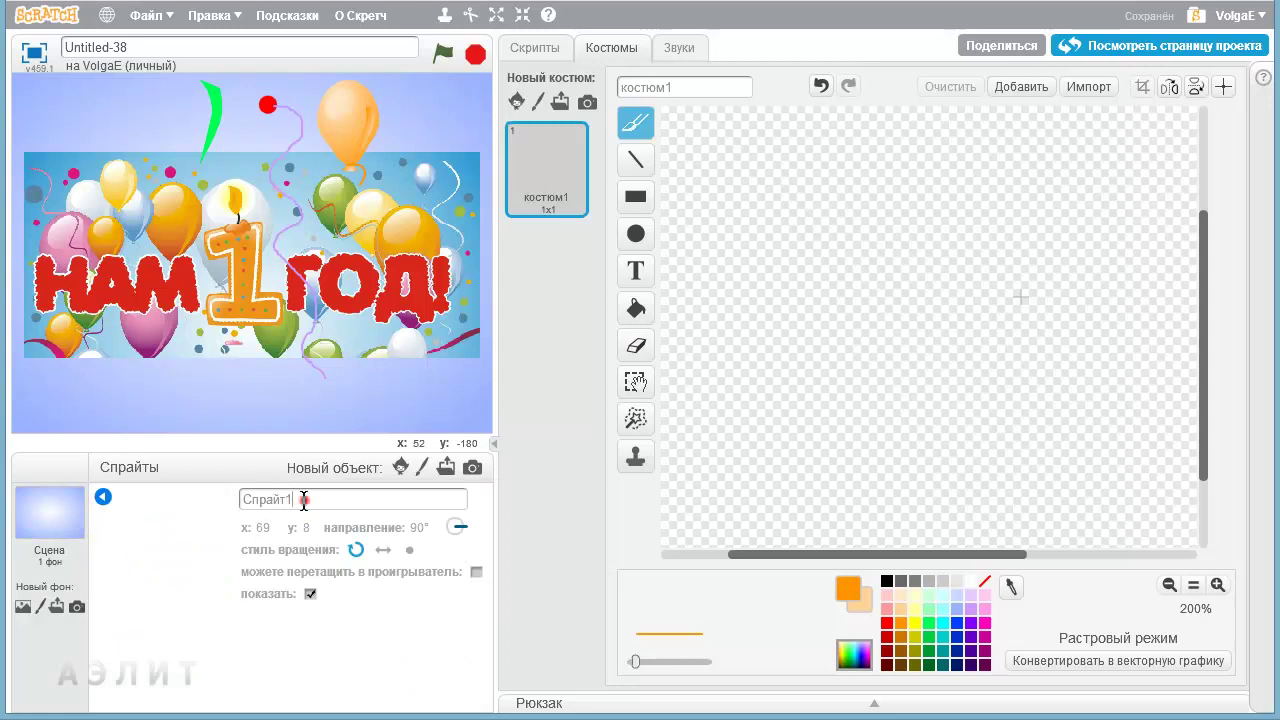
left_click_drag(304, 500, 223, 517)
type("Фитиль")
left_click(103, 497)
left_click(1120, 660)
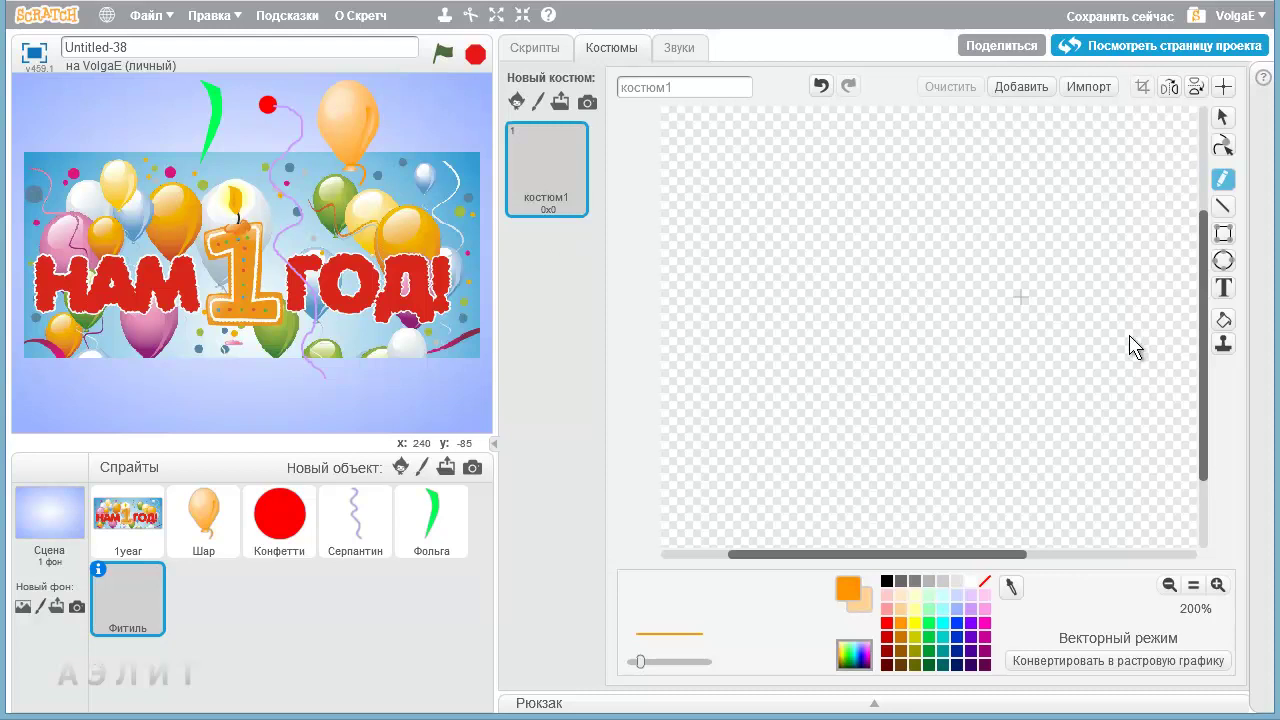
Step: Draw a filled white circle about 145×145 near the centre of the Фитиль costume at 100% zoom
left_click(1223, 261)
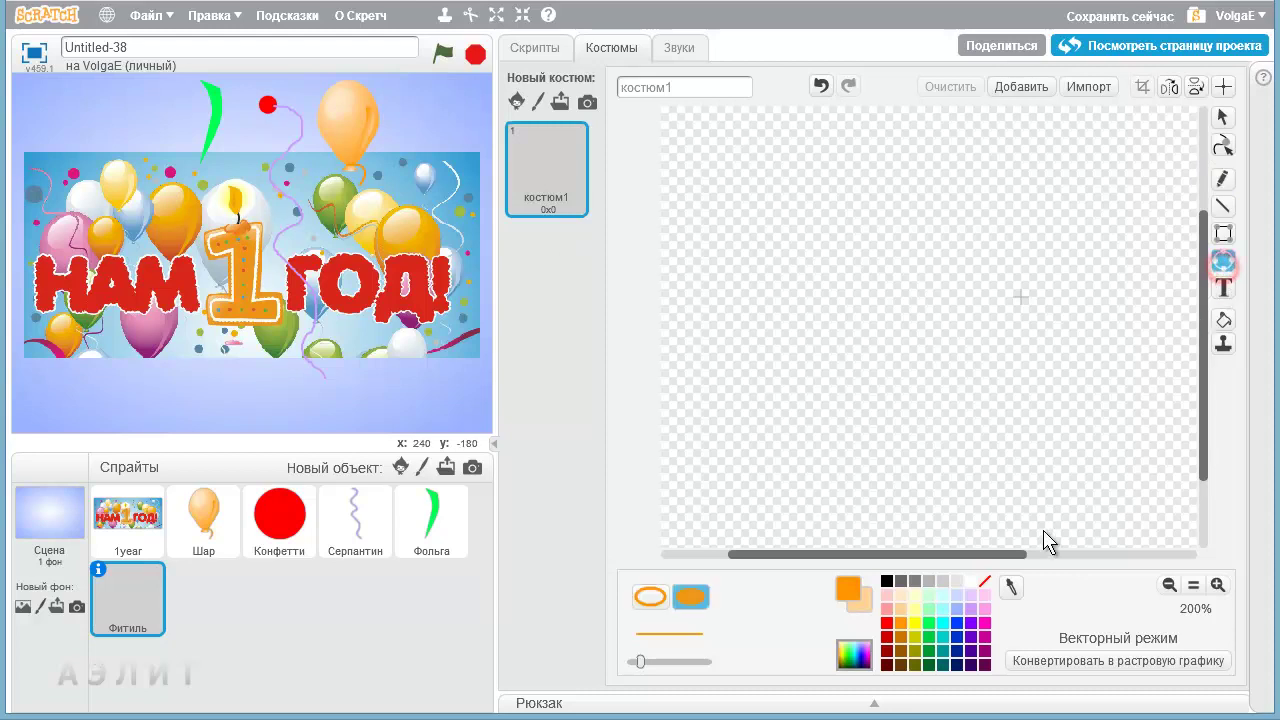
left_click(968, 584)
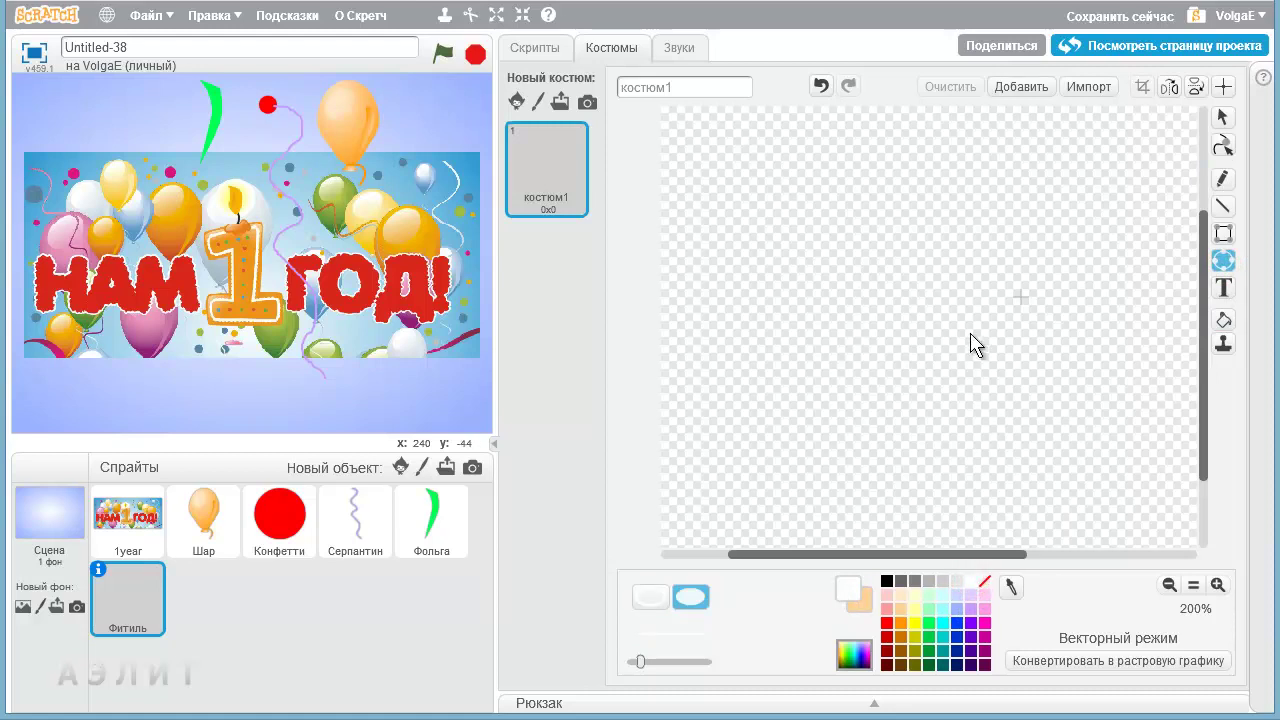
left_click(1169, 585)
key("shift")
left_click_drag(855, 270, 1000, 414)
left_click_drag(931, 377, 949, 356)
Step: Fill the white circle with a radial gradient from yellow in the centre to white at the edge
left_click(1223, 320)
left_click(693, 628)
left_click(868, 606)
left_click(914, 623)
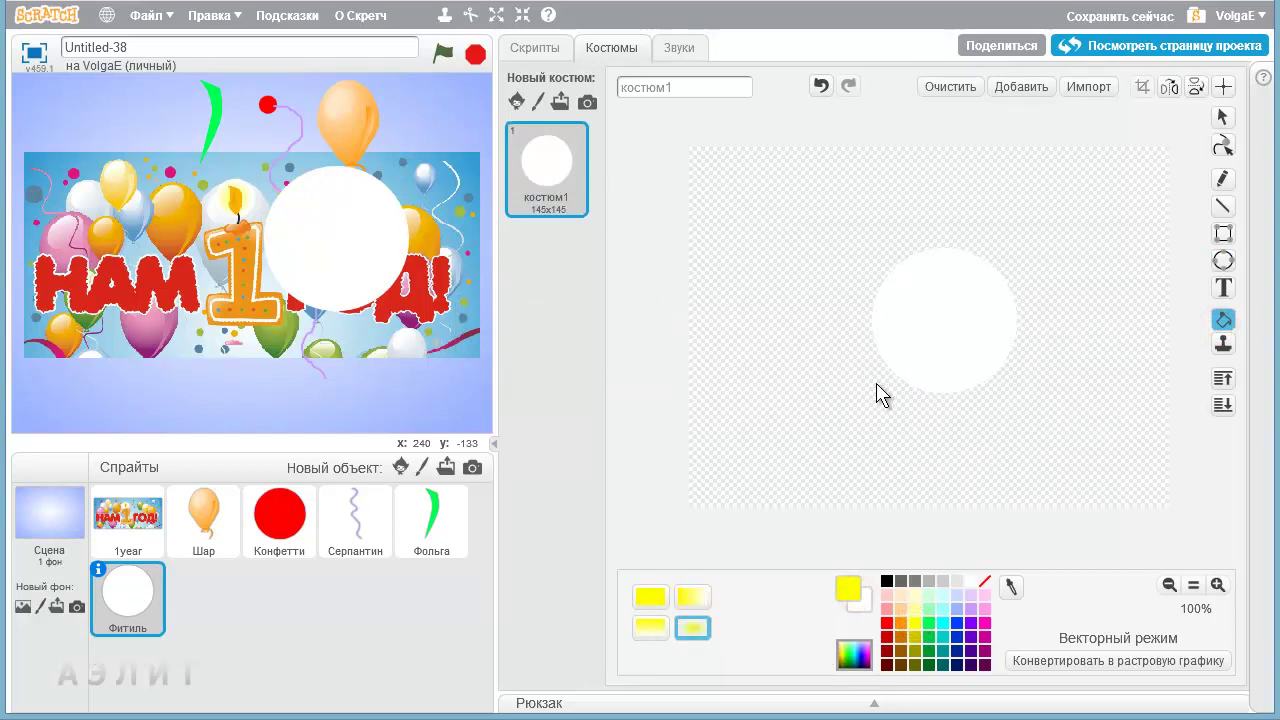
left_click(947, 306)
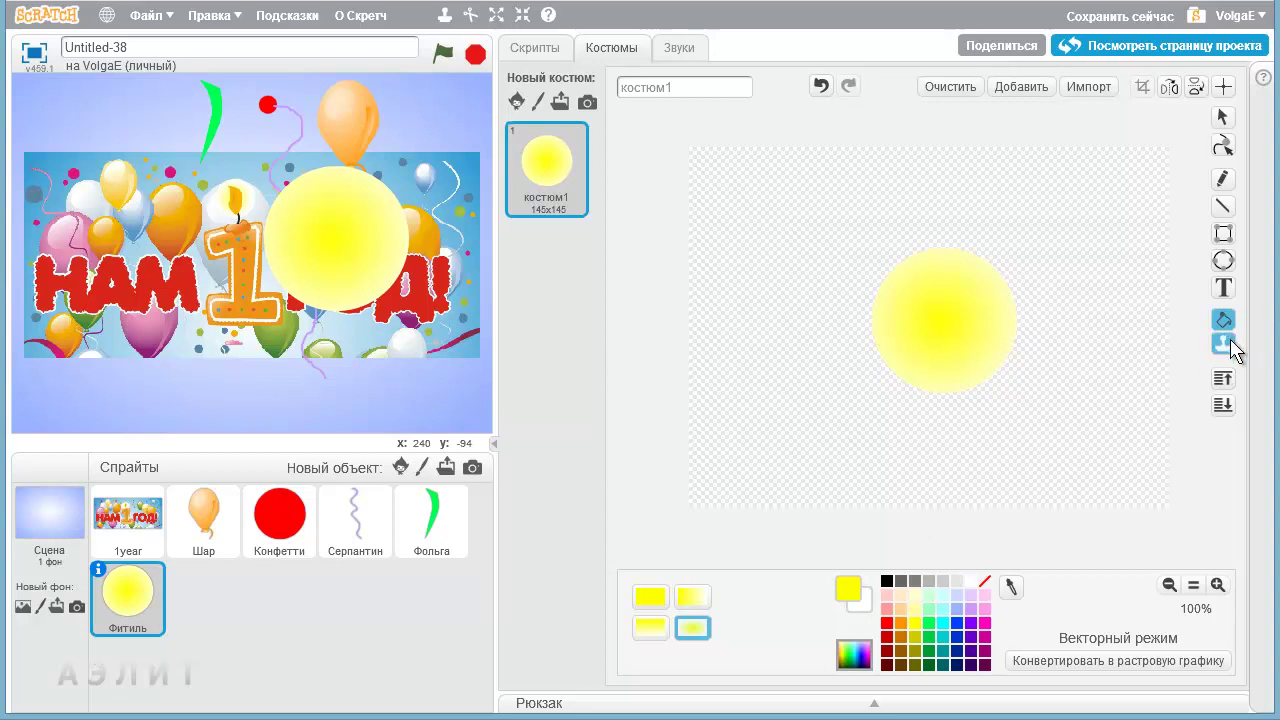
Step: Duplicate the yellow gradient circle and place the copy slightly below and to the right of the original
left_click(1222, 118)
left_click(947, 353)
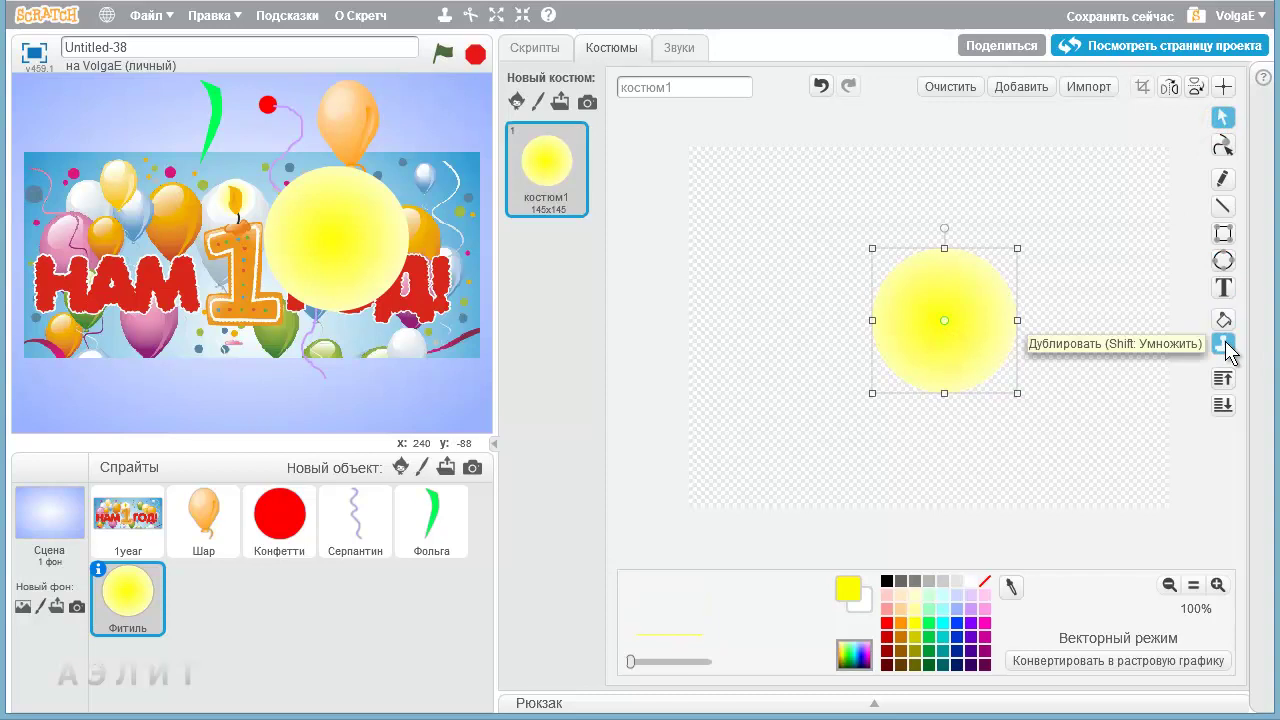
left_click(1224, 346)
left_click(960, 346)
left_click_drag(944, 386, 964, 376)
Step: Recolour the original back circle plain white and enlarge it to about 190×190
left_click(886, 312)
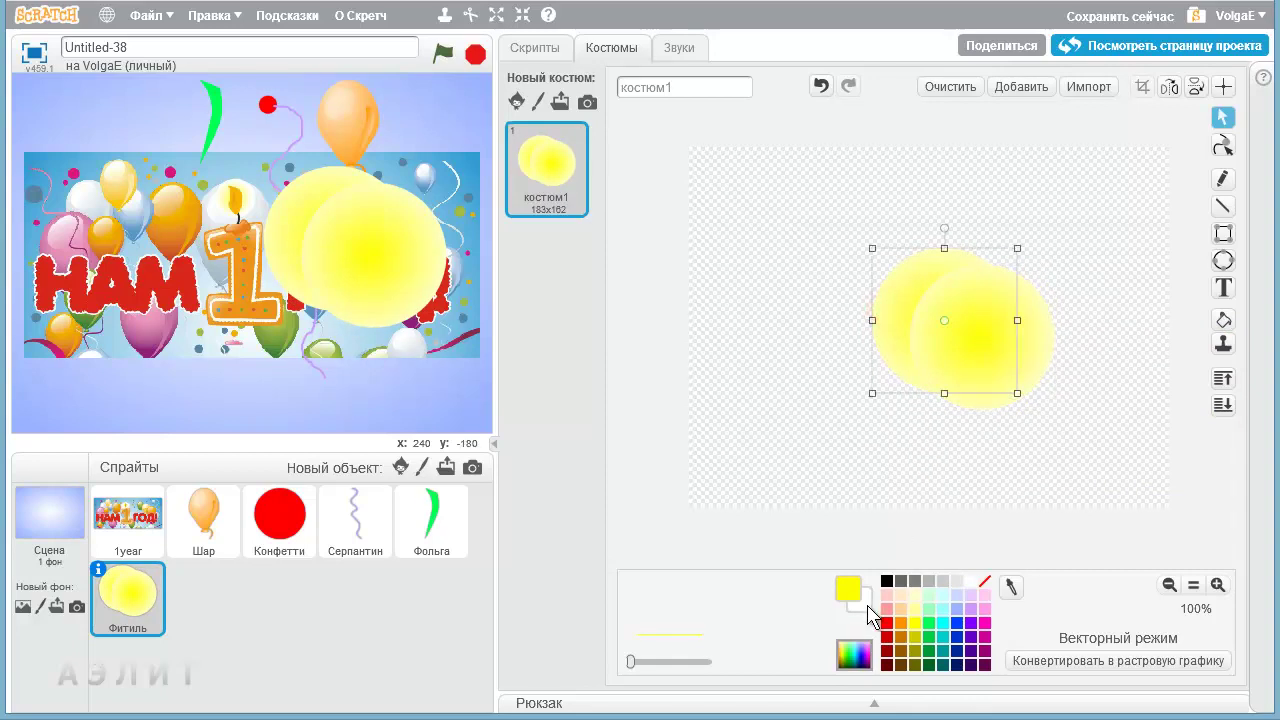
left_click(1223, 319)
left_click(971, 582)
left_click(894, 312)
left_click(1222, 117)
left_click(933, 263)
left_click_drag(1018, 395, 1062, 439)
Step: Centre the yellow gradient circle on the white one and enlarge it slightly, leaving an even white rim
left_click(1028, 378)
left_click_drag(986, 357, 1010, 363)
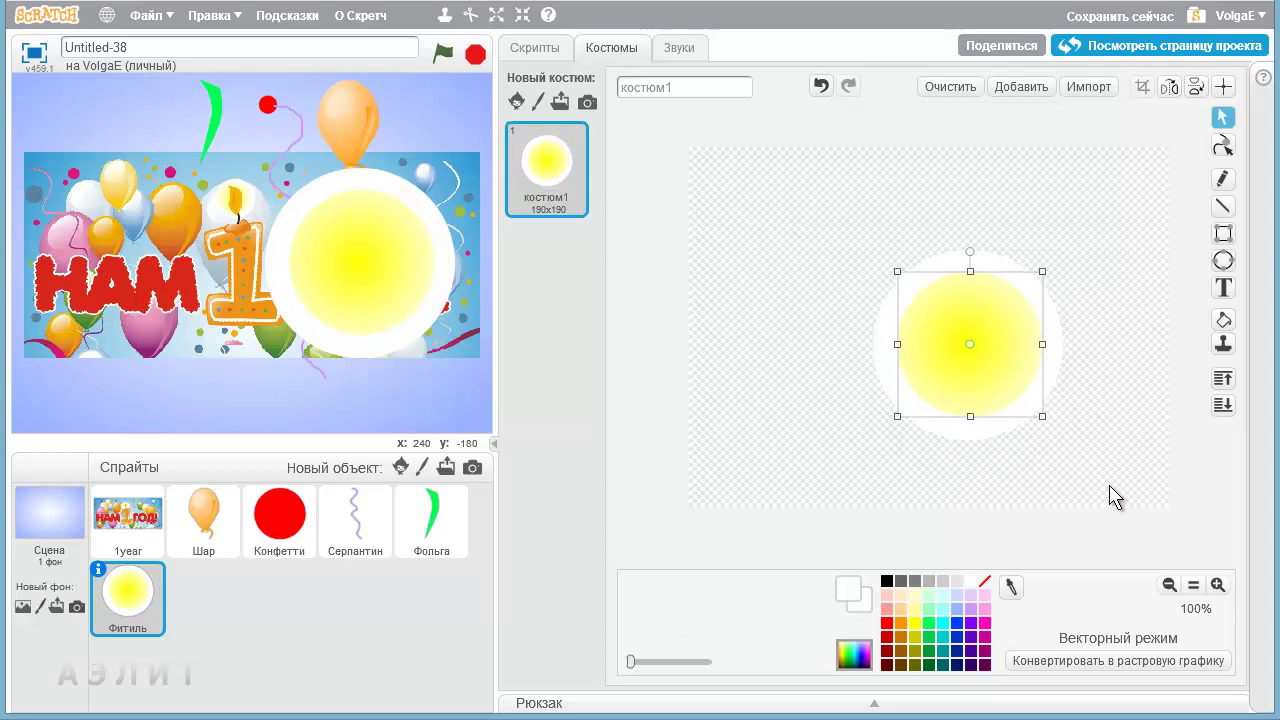
left_click_drag(896, 416, 889, 424)
left_click_drag(1040, 268, 1047, 264)
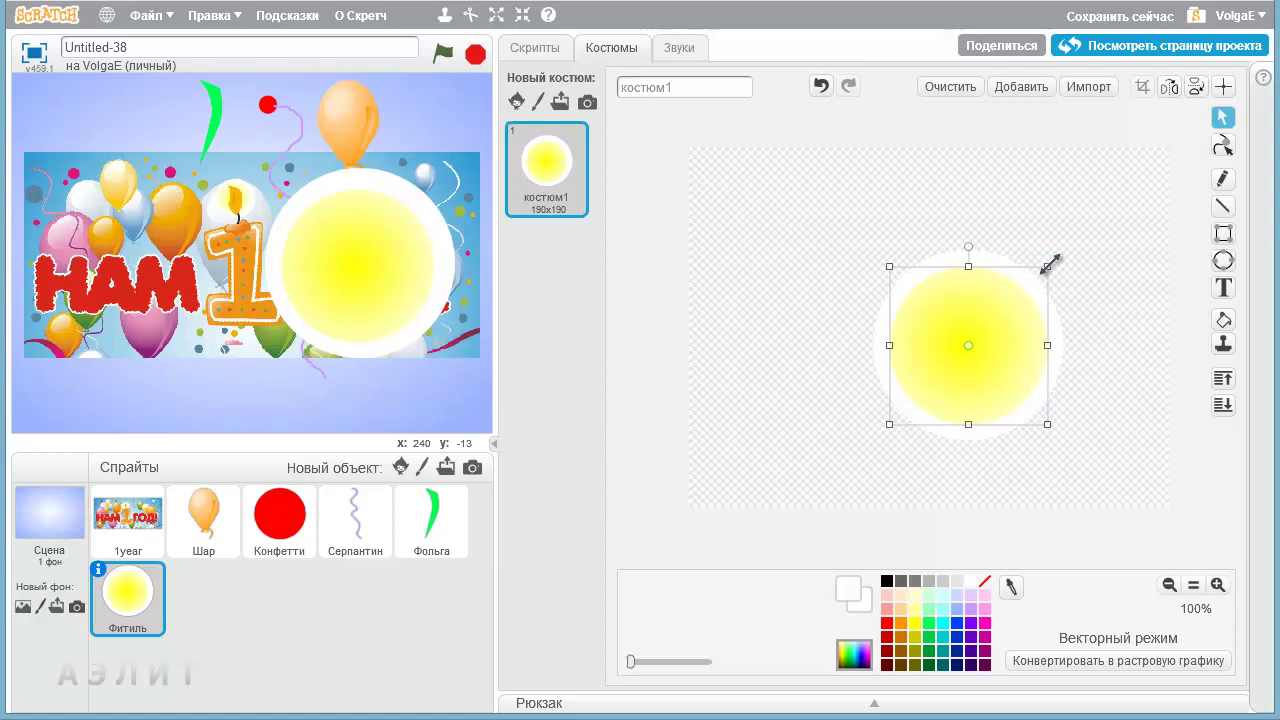
Step: Group the yellow and white circles, shrink the group to about 89×89 and move it back near the canvas centre
left_click_drag(822, 188, 1109, 490)
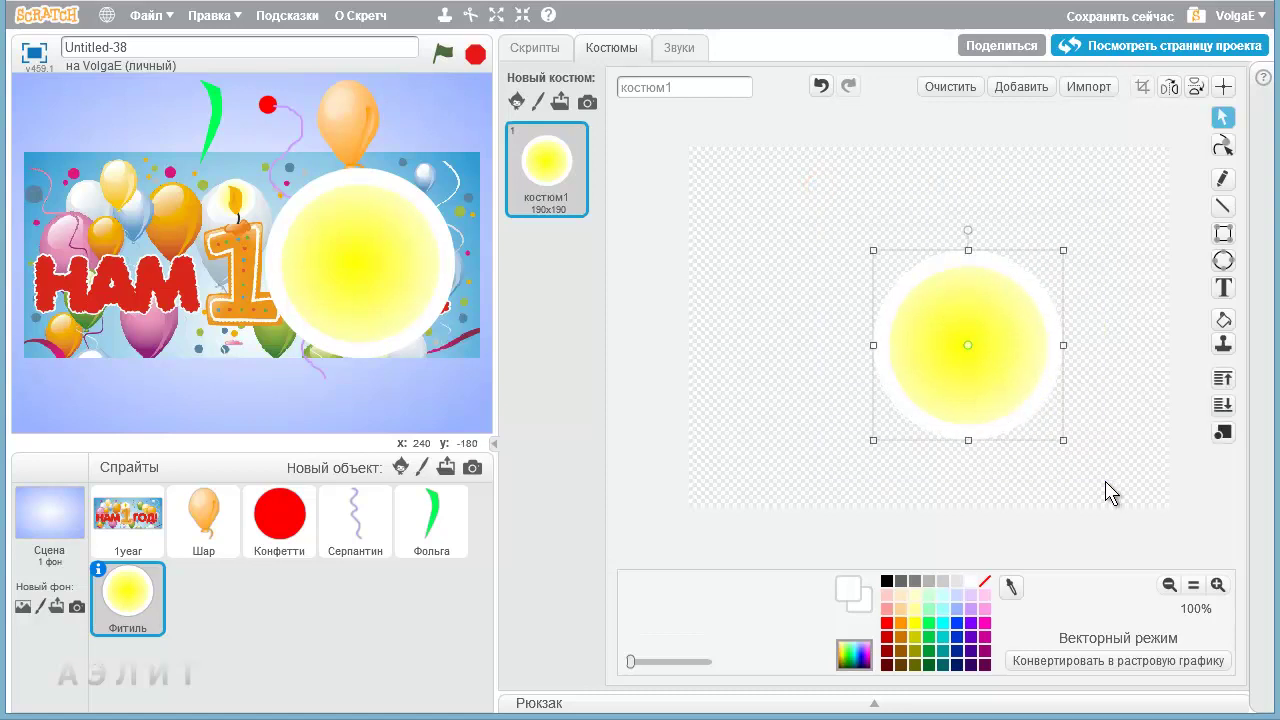
left_click(1226, 438)
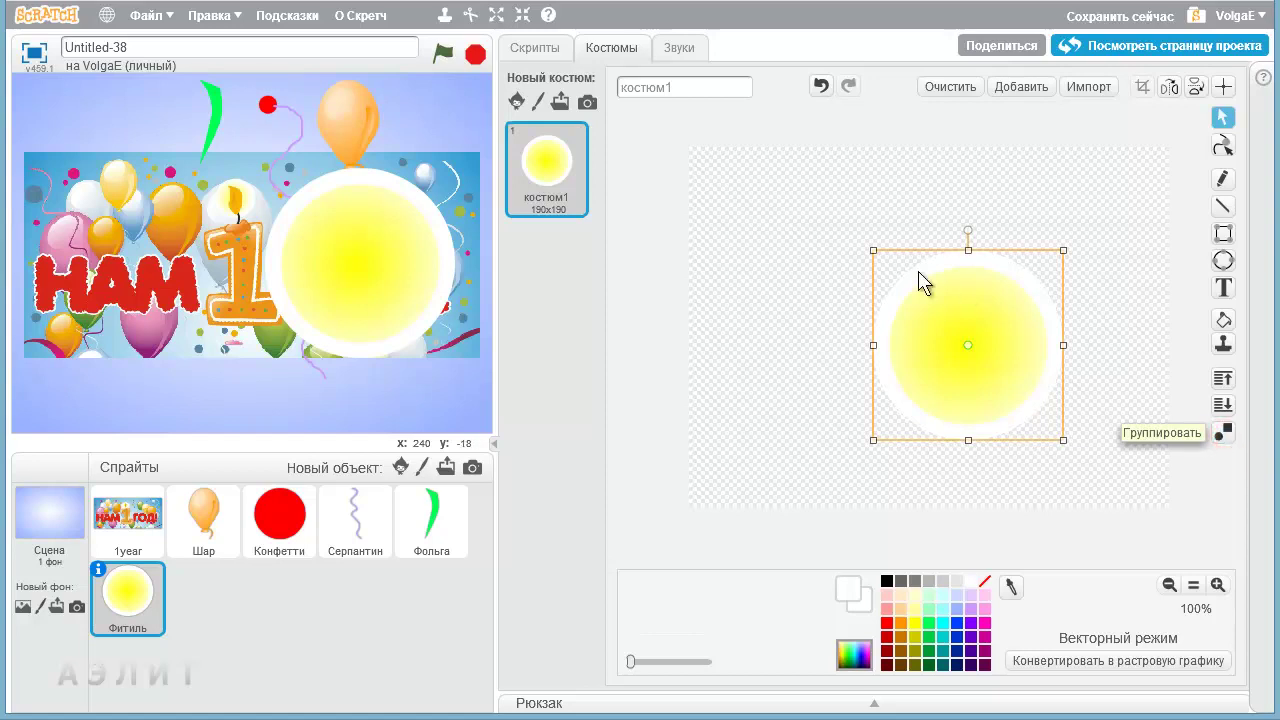
left_click_drag(873, 250, 963, 343)
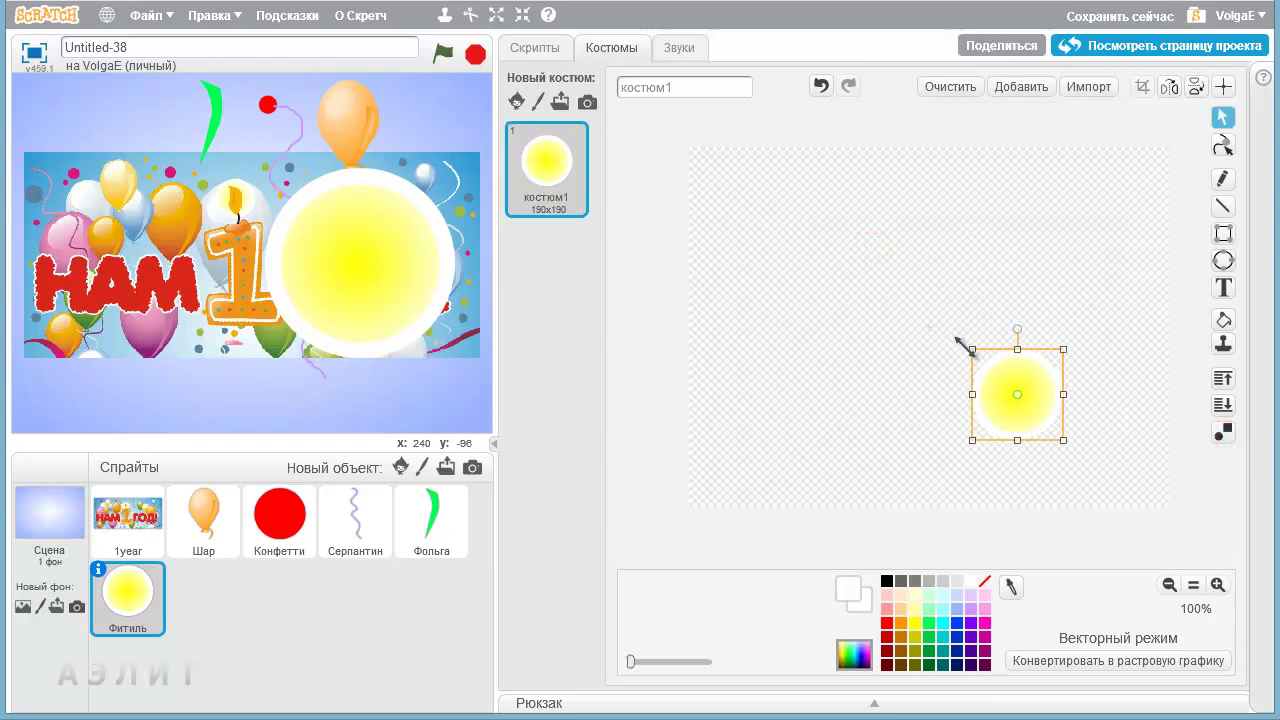
left_click_drag(1006, 424, 934, 324)
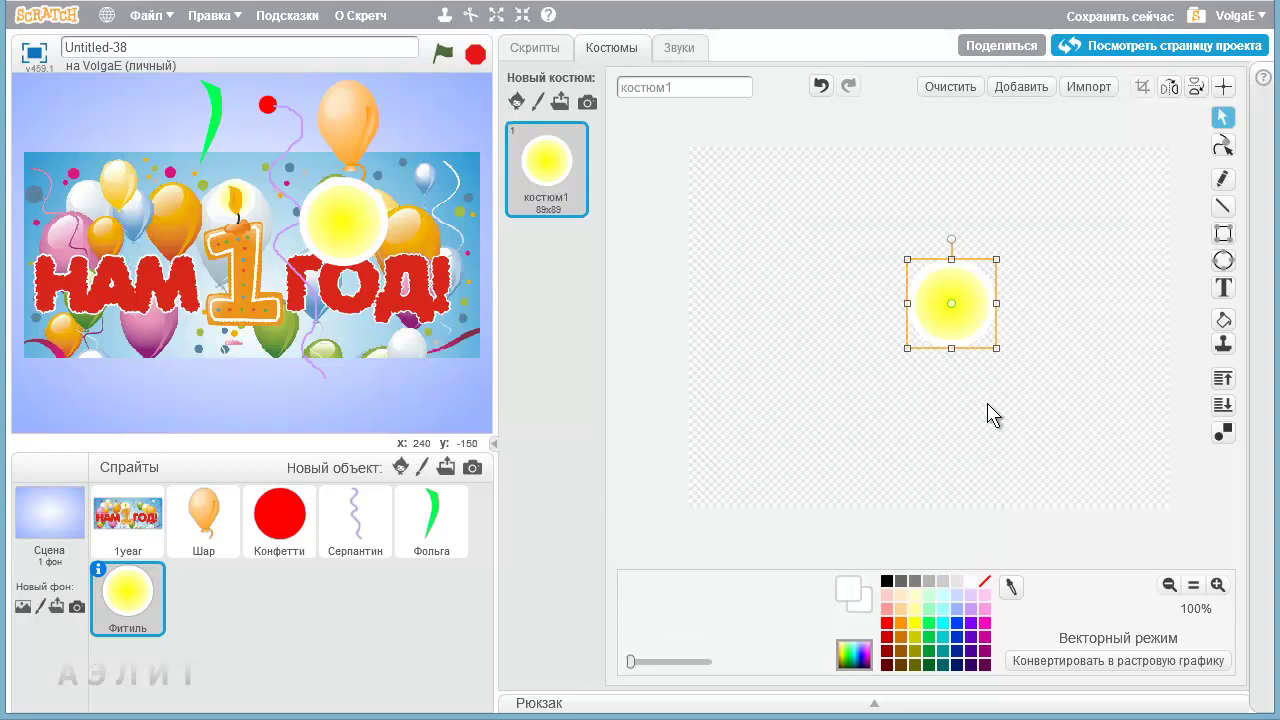
Step: Ungroup the yellow and white circles
left_click(987, 410)
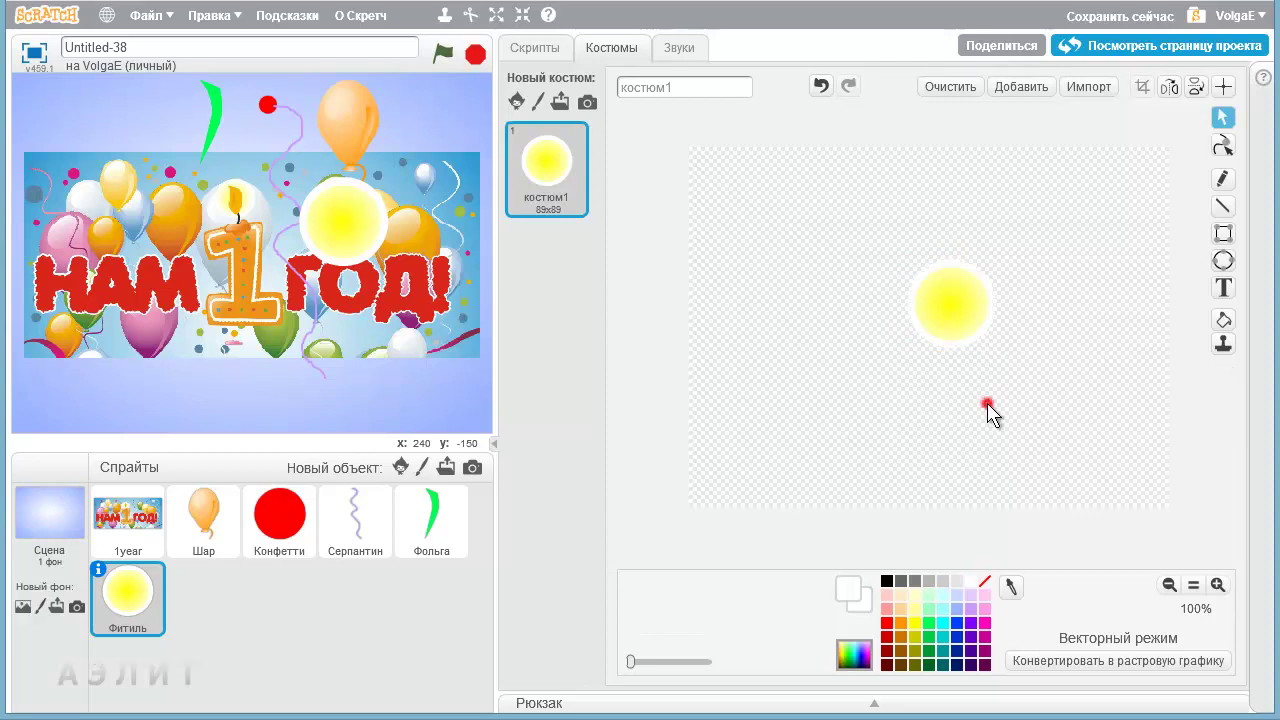
left_click(933, 311)
left_click(1223, 432)
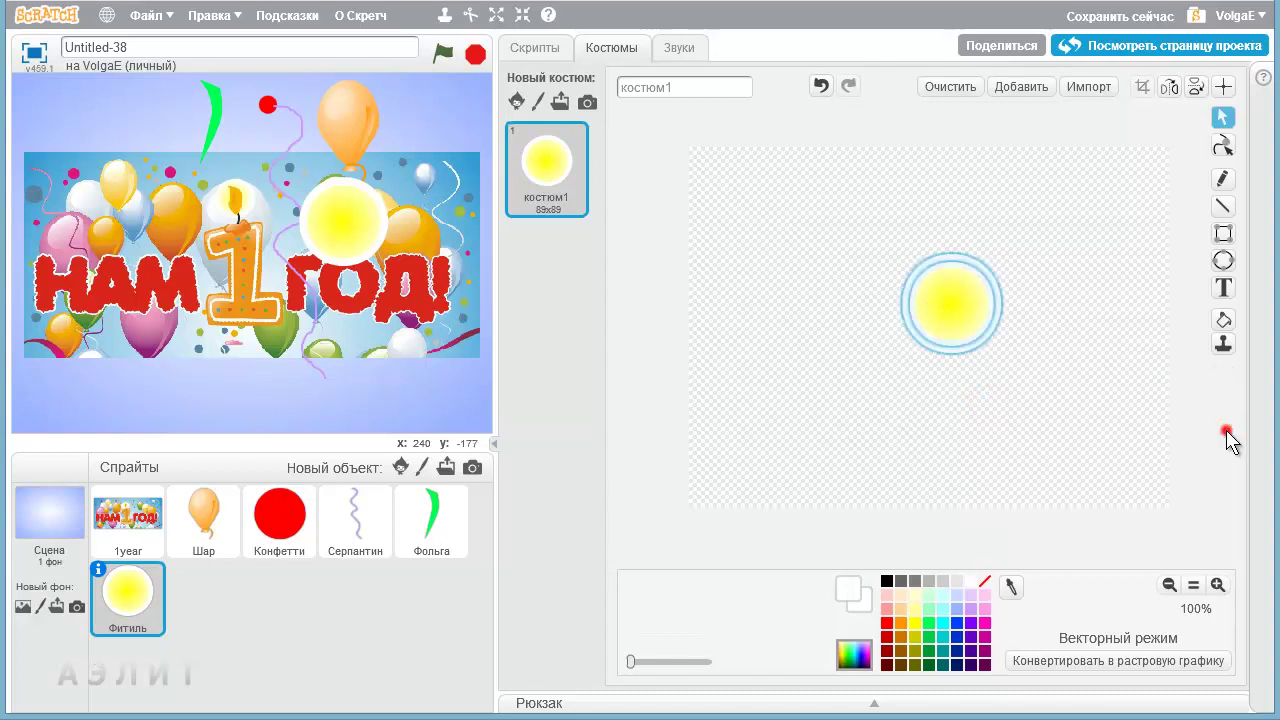
left_click(985, 428)
Step: Refill the inner circle with a radial gradient from yellow in the centre to transparent at the edge
left_click(957, 306)
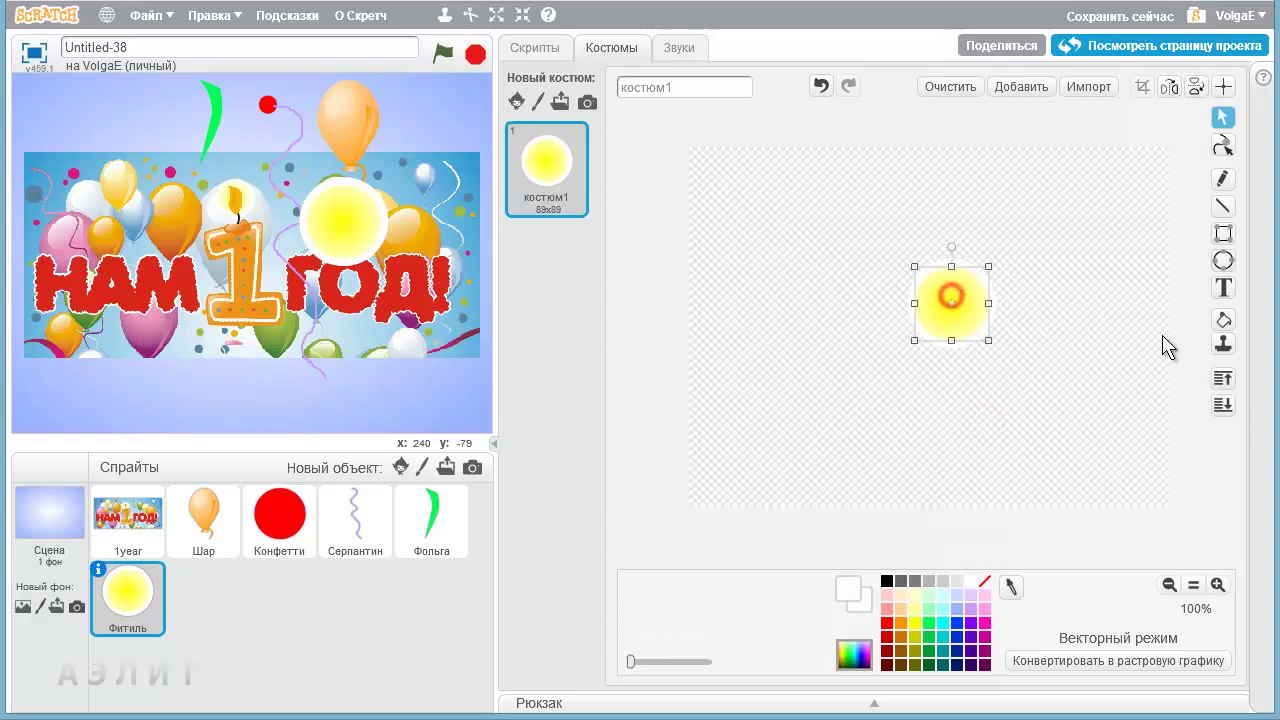
left_click(1223, 319)
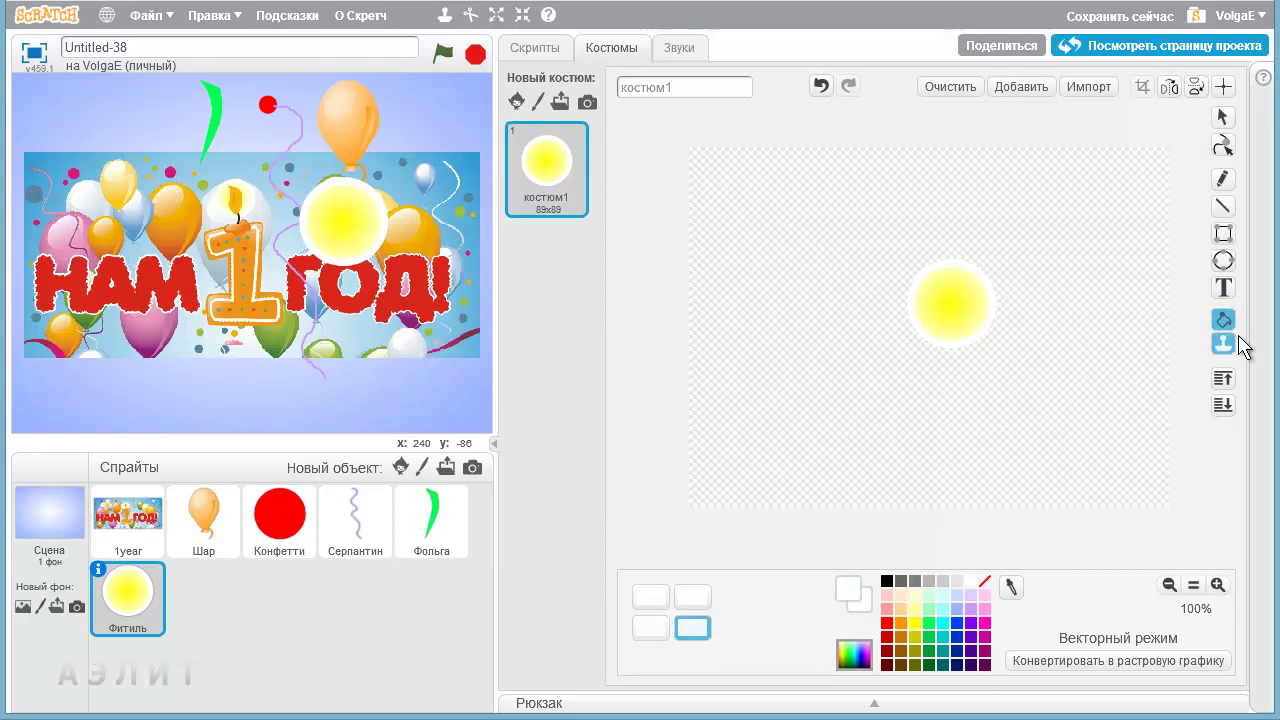
left_click(917, 621)
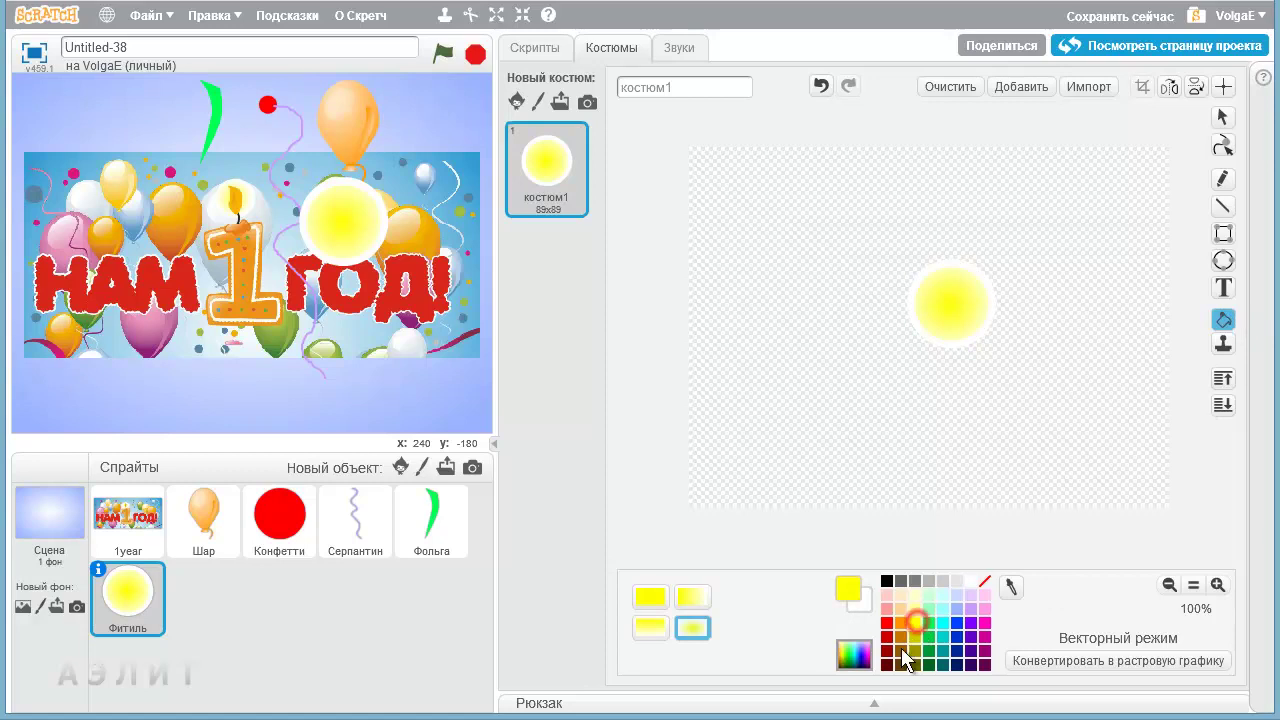
left_click(860, 598)
left_click(985, 584)
left_click(859, 601)
left_click(971, 309)
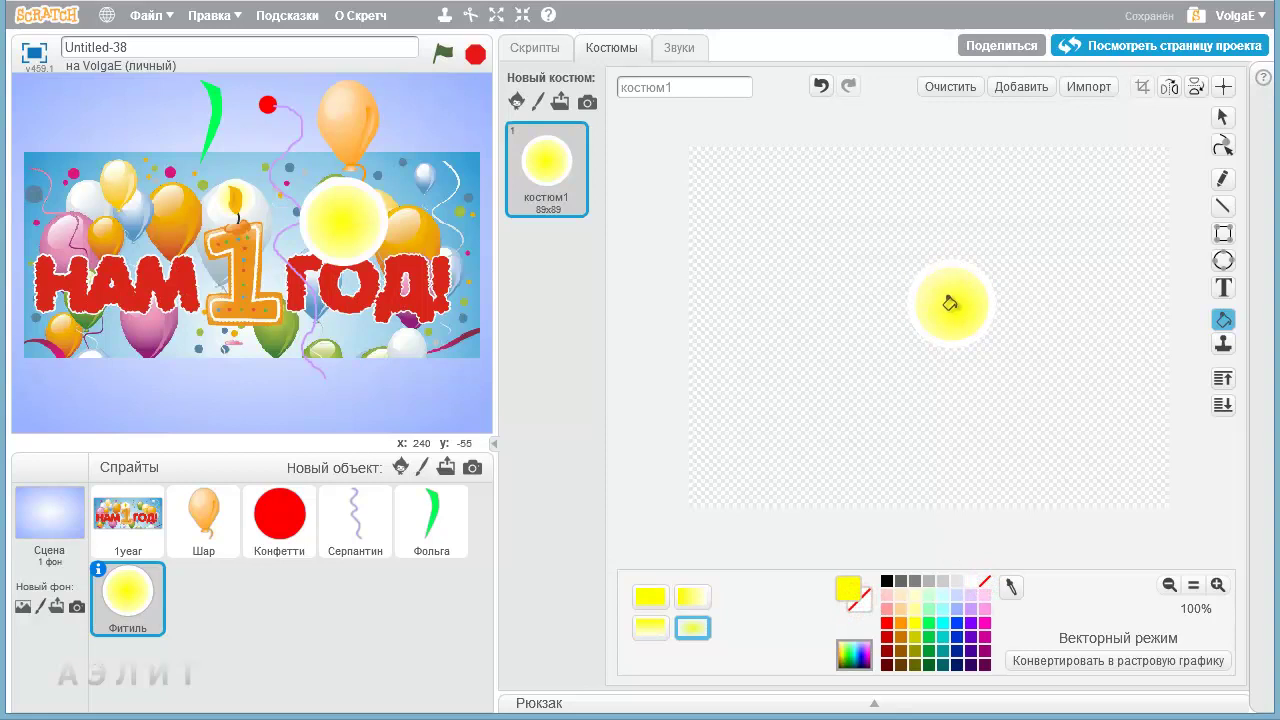
left_click(943, 302)
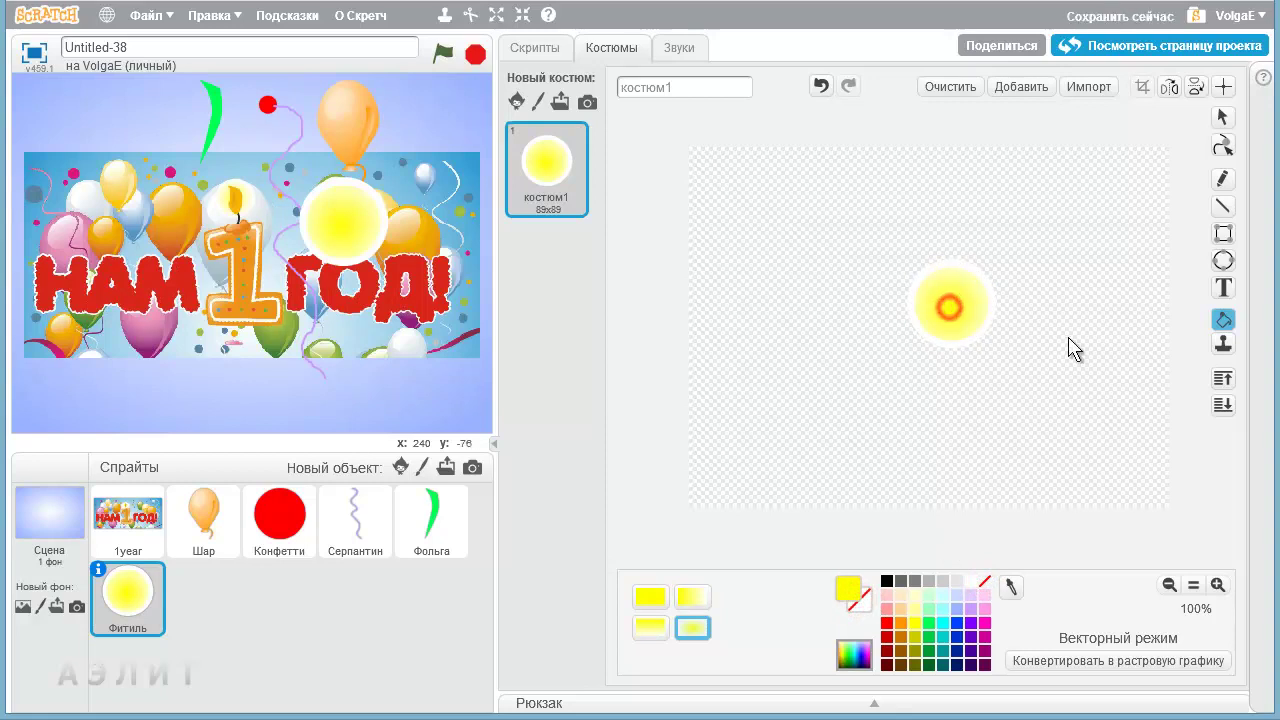
left_click(936, 292)
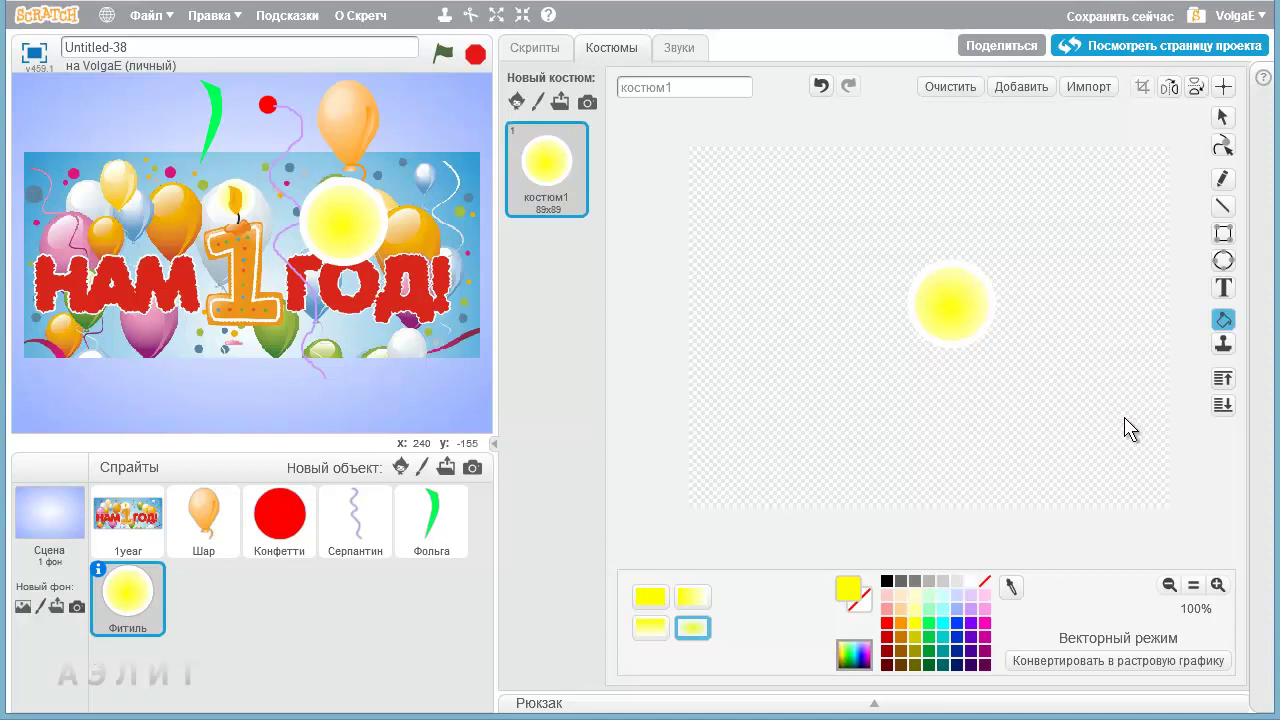
Step: Group the two circles again and shift the group slightly to the left on the canvas
left_click(1222, 117)
left_click_drag(886, 226, 1030, 400)
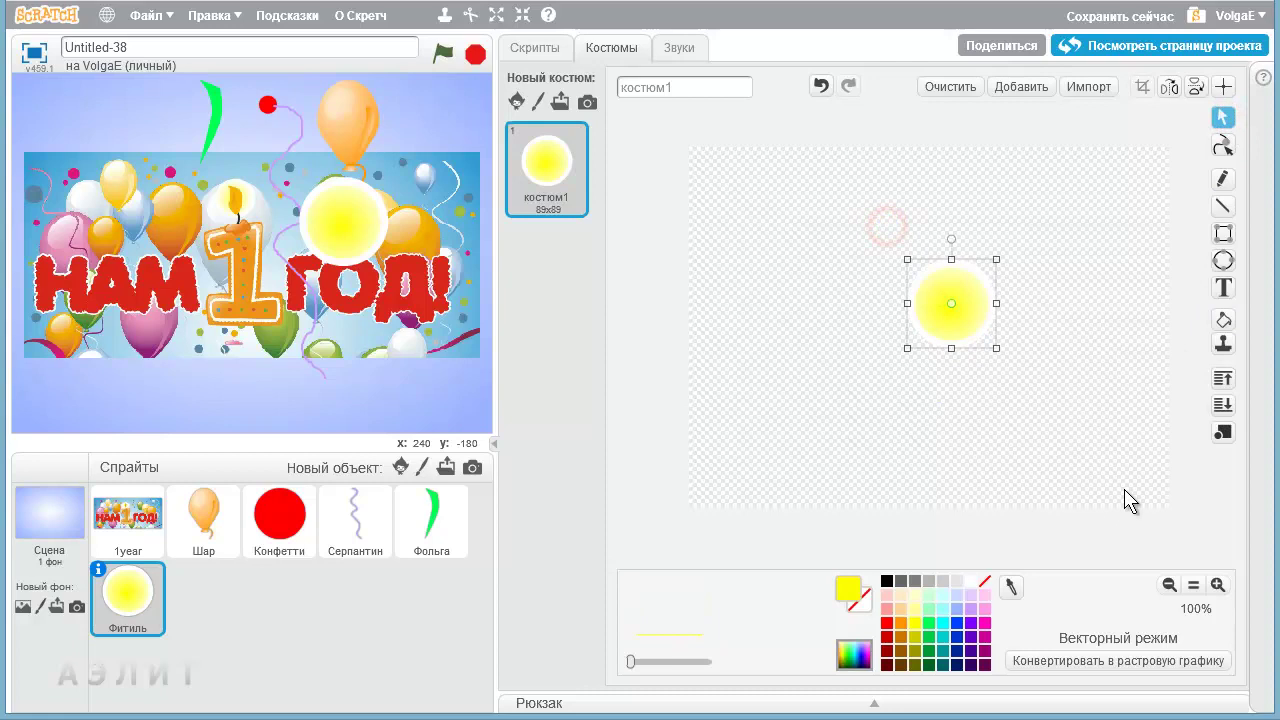
left_click(1224, 436)
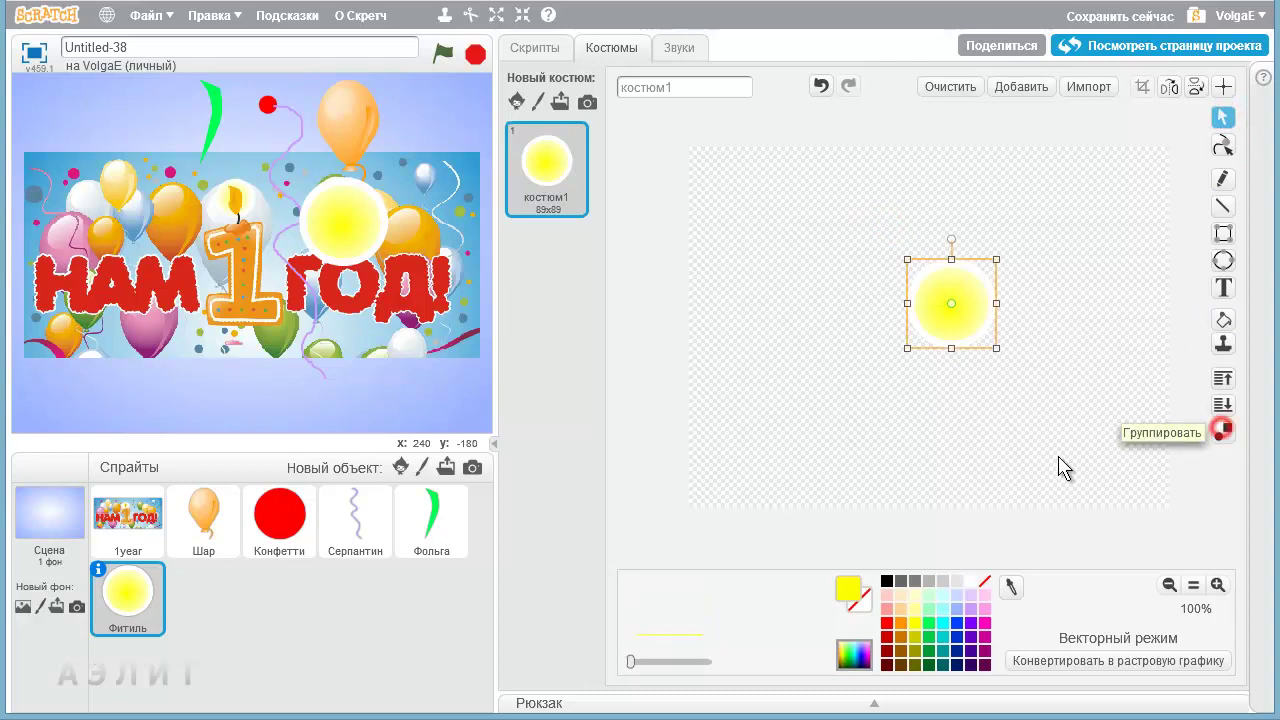
left_click(894, 429)
mouse_move(951, 314)
left_mouse_down()
mouse_move(853, 294)
mouse_move(956, 252)
mouse_move(943, 323)
mouse_move(963, 318)
left_mouse_up()
left_click(938, 430)
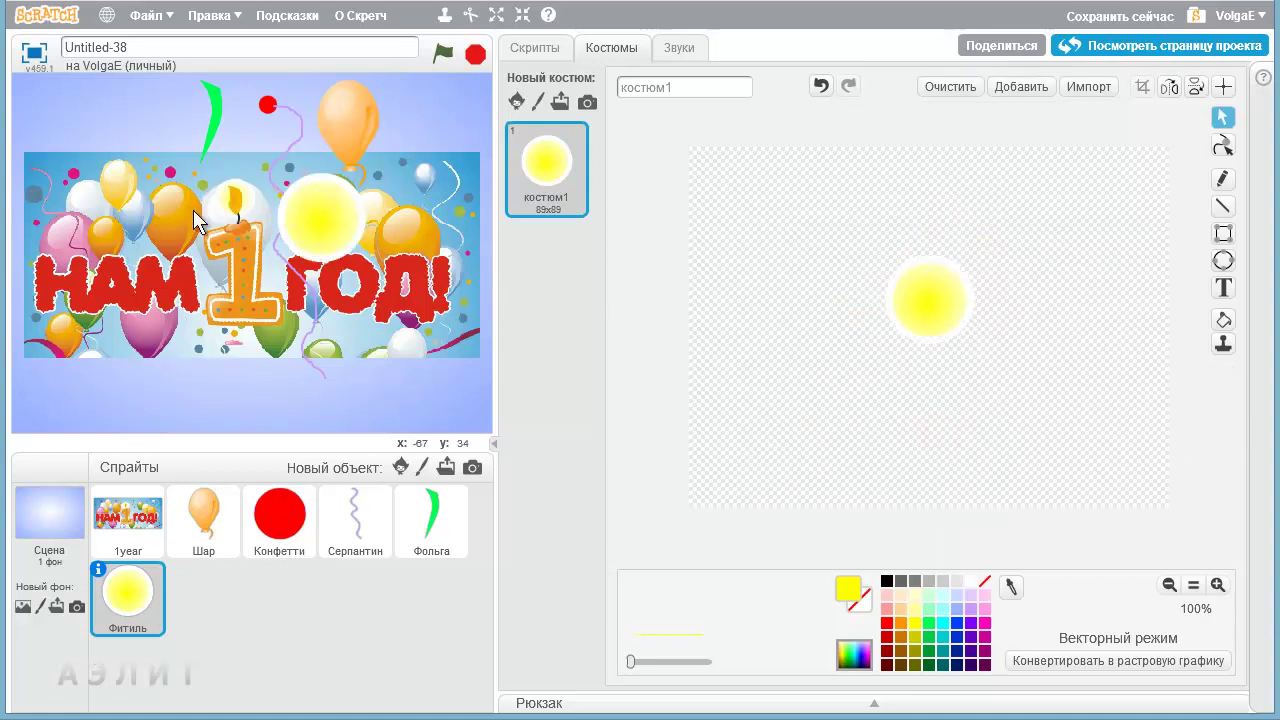
Step: Draw a narrow upright filled orange ellipse in the middle of the yellow glow as the flame
left_click(1221, 263)
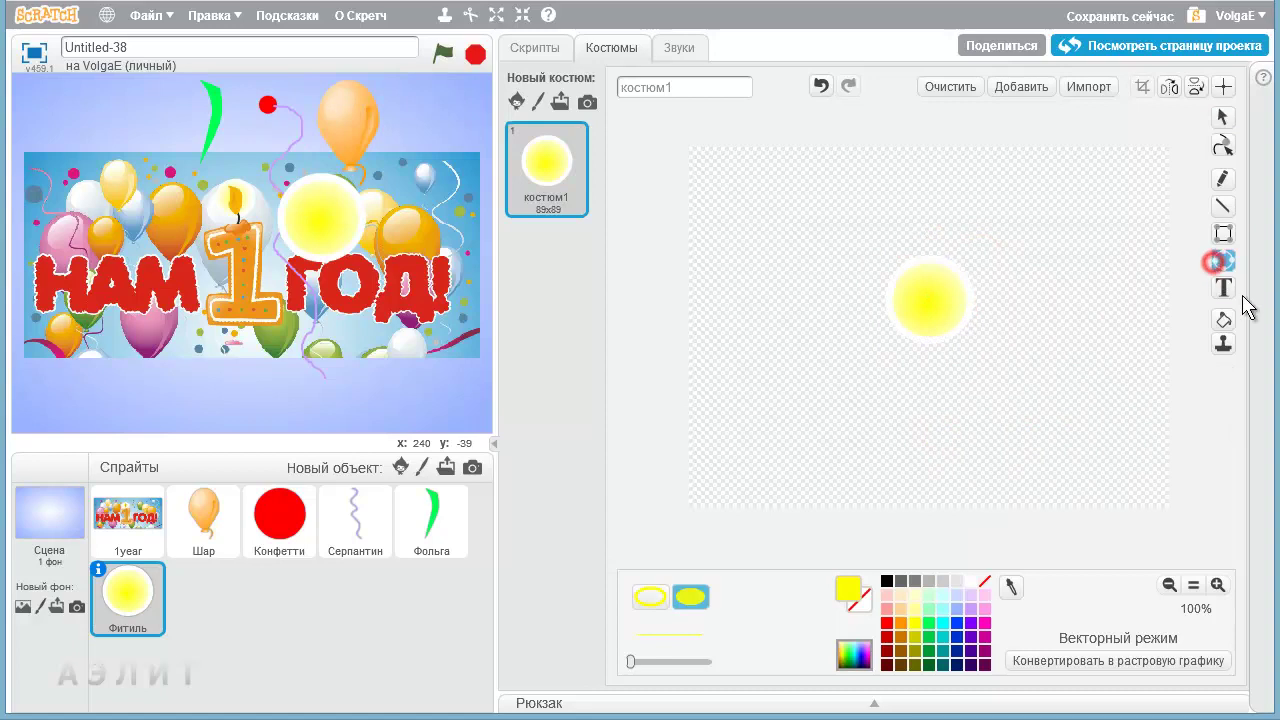
left_click(899, 624)
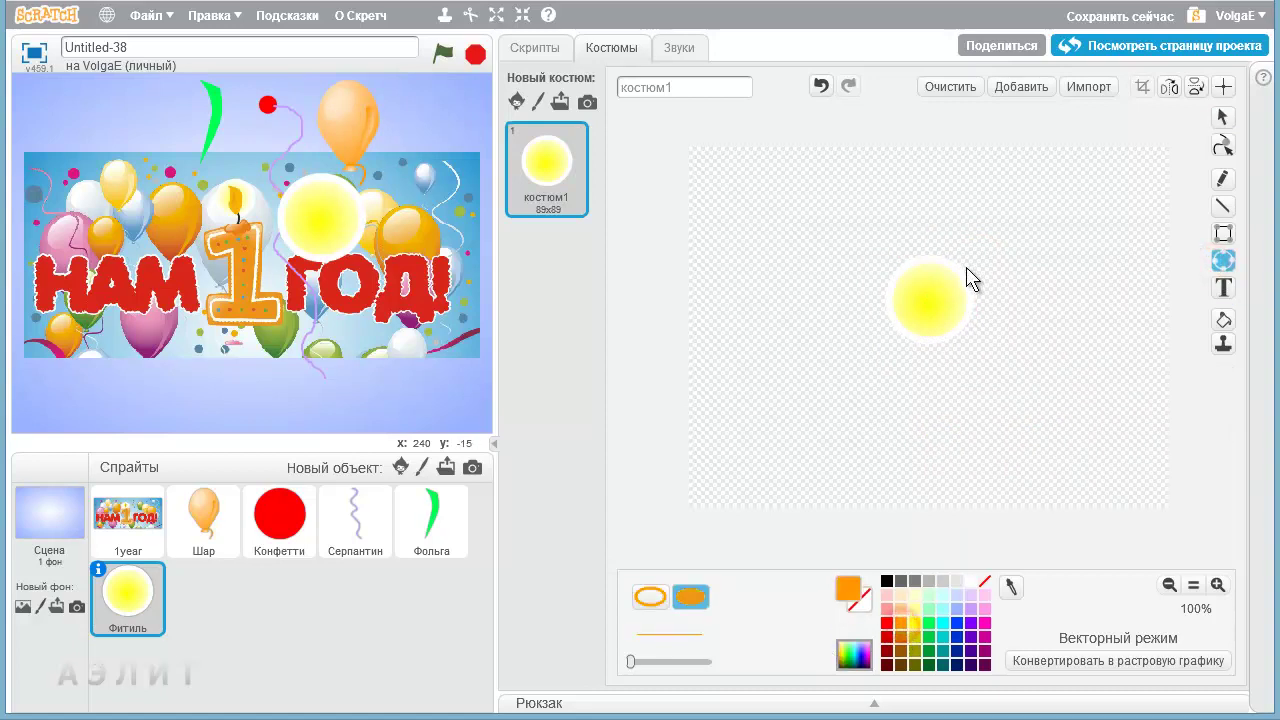
left_click_drag(918, 281, 945, 329)
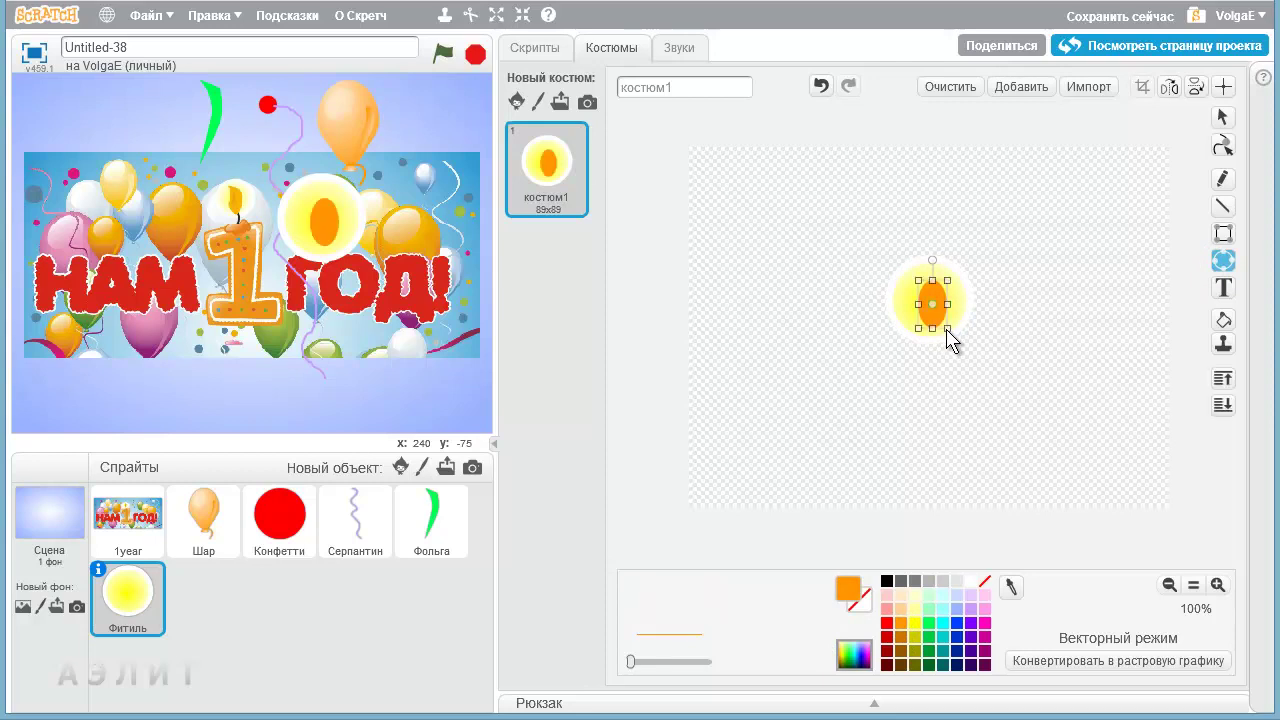
left_click(1217, 585)
left_click(1217, 585)
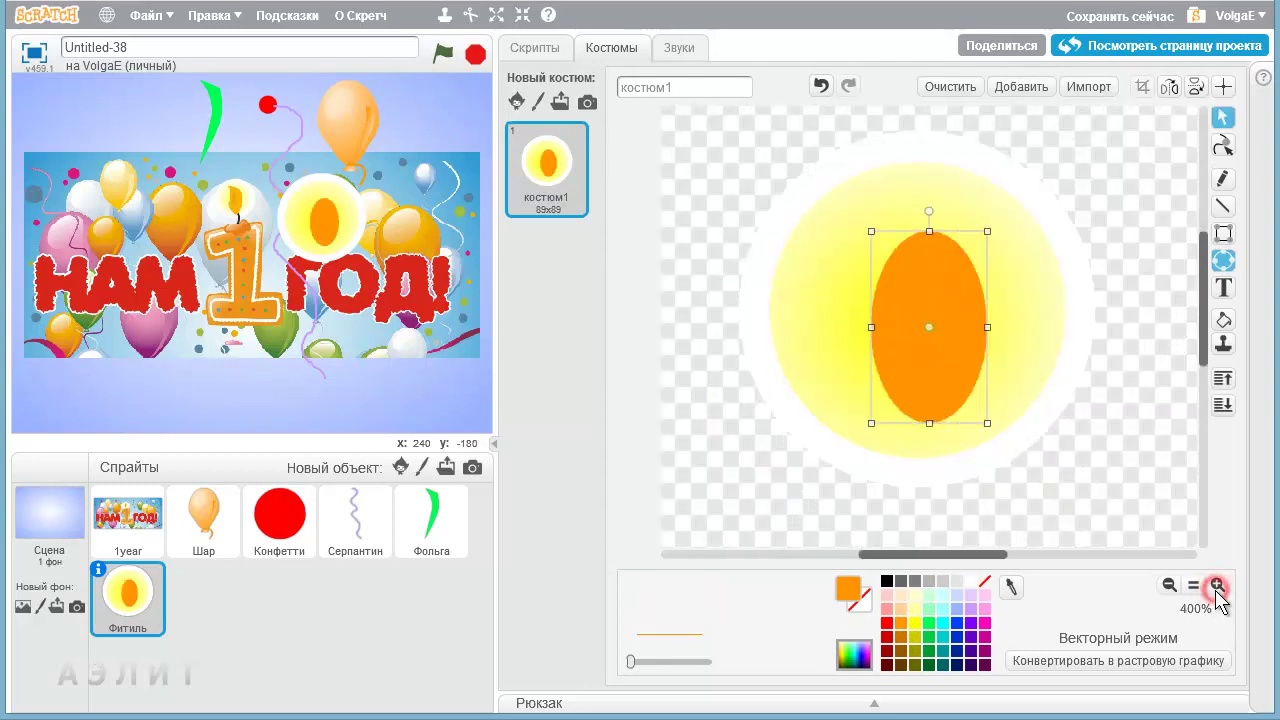
left_click(1217, 585)
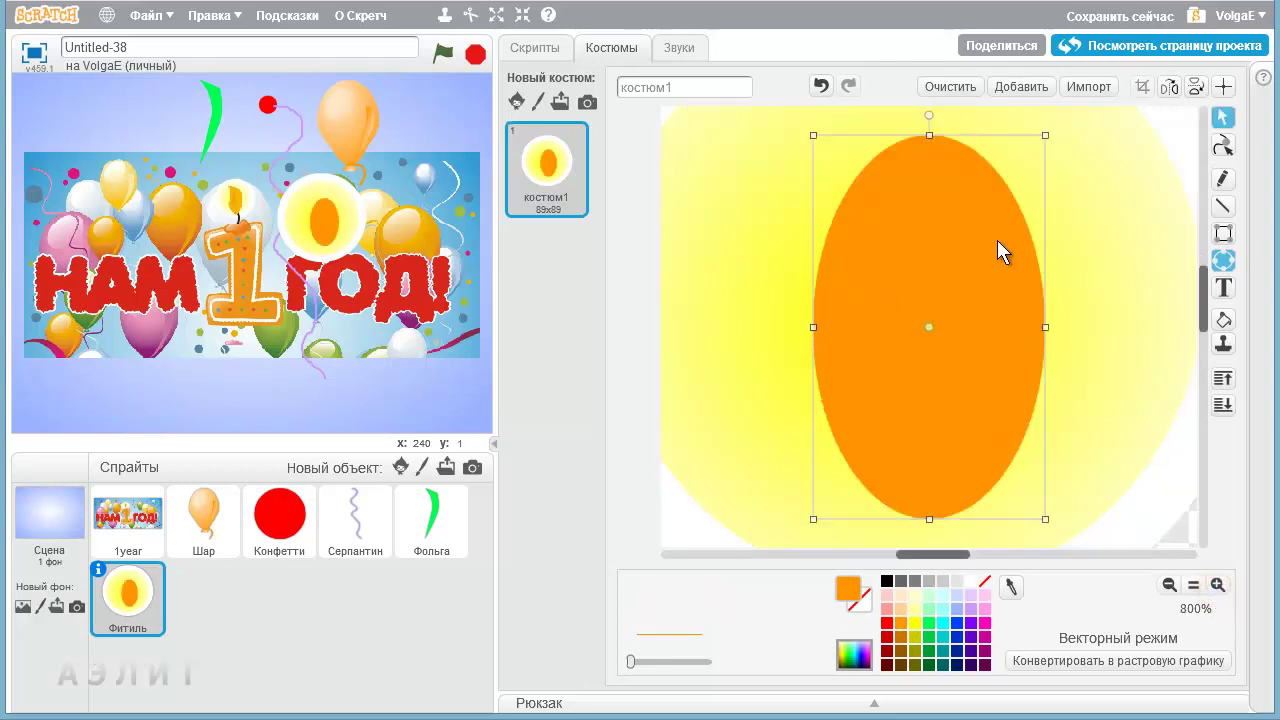
Step: Reshape the top of the orange ellipse into a narrow tip leaning left, pulling the upper side points inward
left_click(1222, 146)
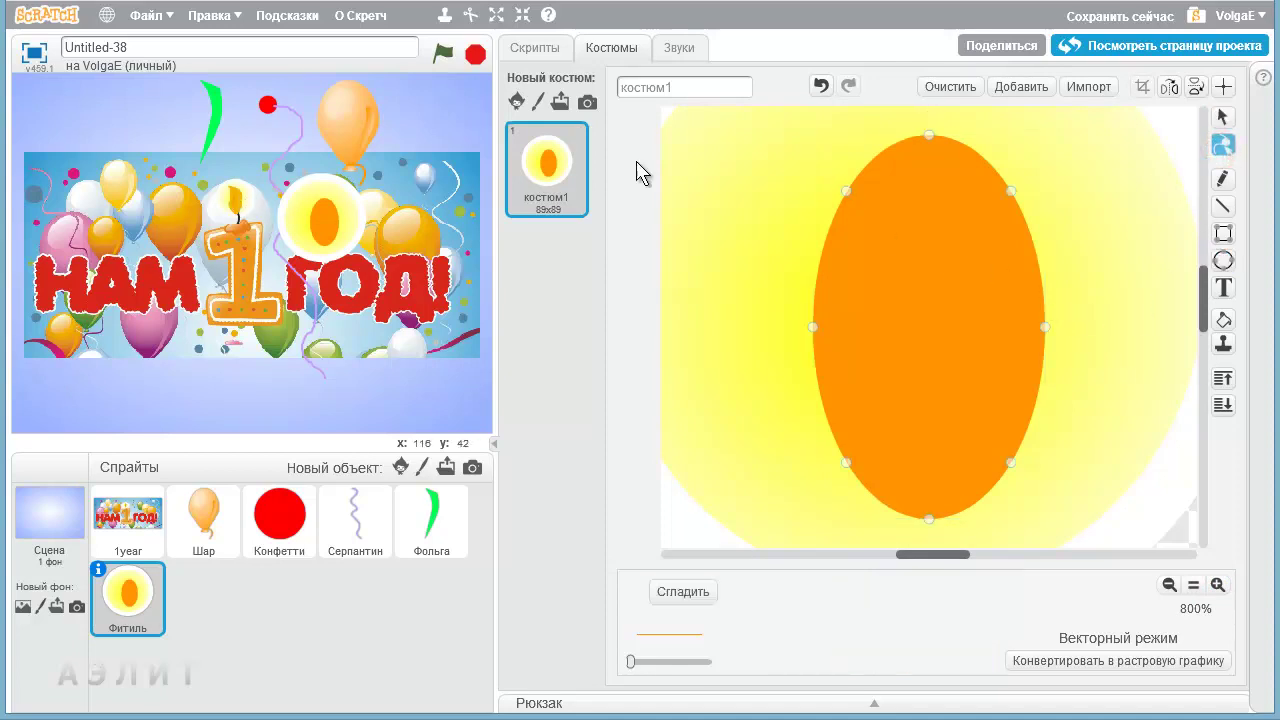
left_click_drag(929, 135, 847, 113)
left_click_drag(847, 191, 864, 231)
left_click_drag(1008, 187, 971, 228)
left_click_drag(866, 236, 848, 249)
left_click_drag(1206, 296, 1206, 272)
left_click_drag(844, 250, 874, 248)
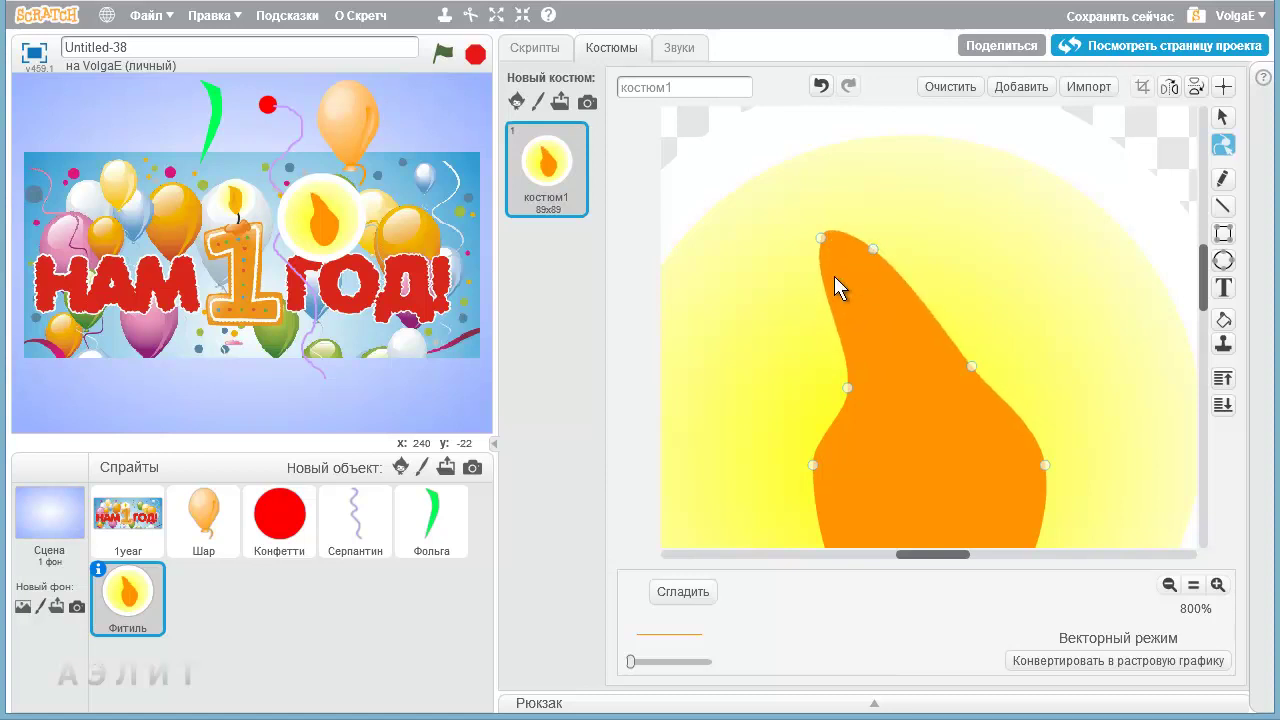
Step: Sharpen the flame's tip with an extra point on its left edge and round out the upper right edge
left_click_drag(824, 282, 855, 292)
left_click_drag(847, 232, 840, 232)
left_click_drag(861, 291, 886, 247)
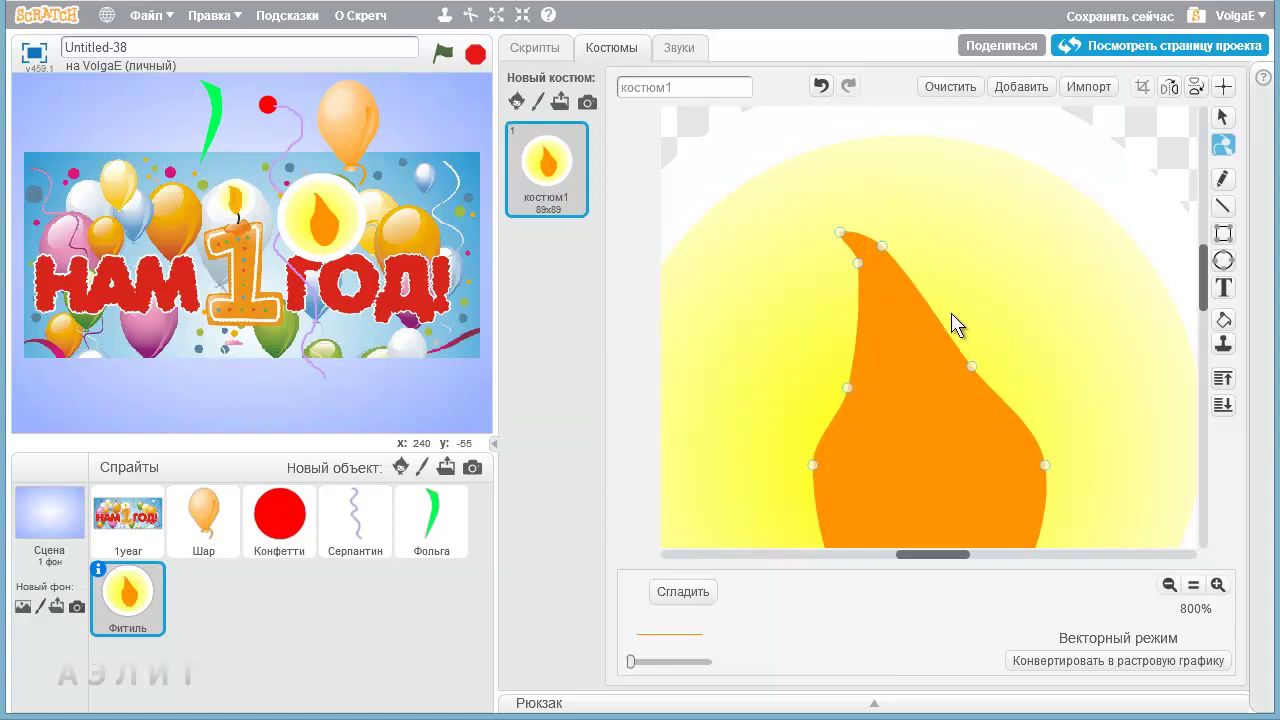
left_click_drag(975, 366, 935, 280)
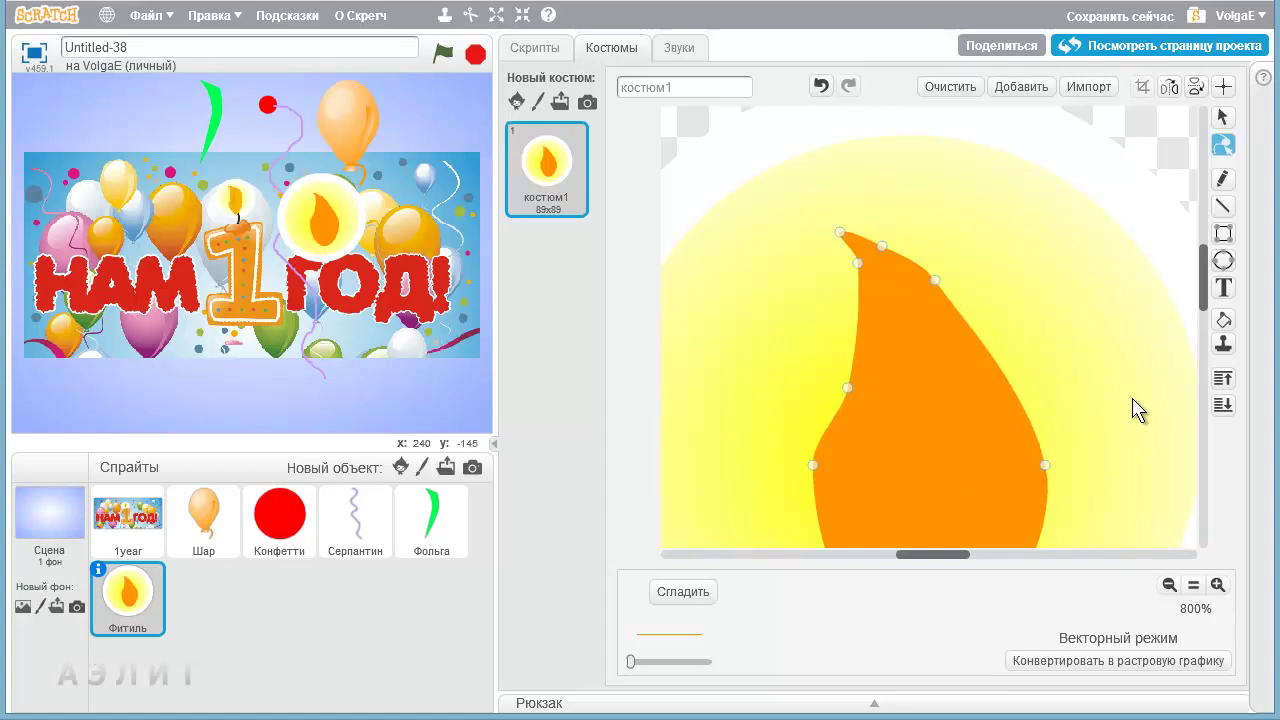
Step: Shorten and narrow the flame's lower half by moving its bottom and side points inward into a rounded base
left_click_drag(1201, 293, 1197, 308)
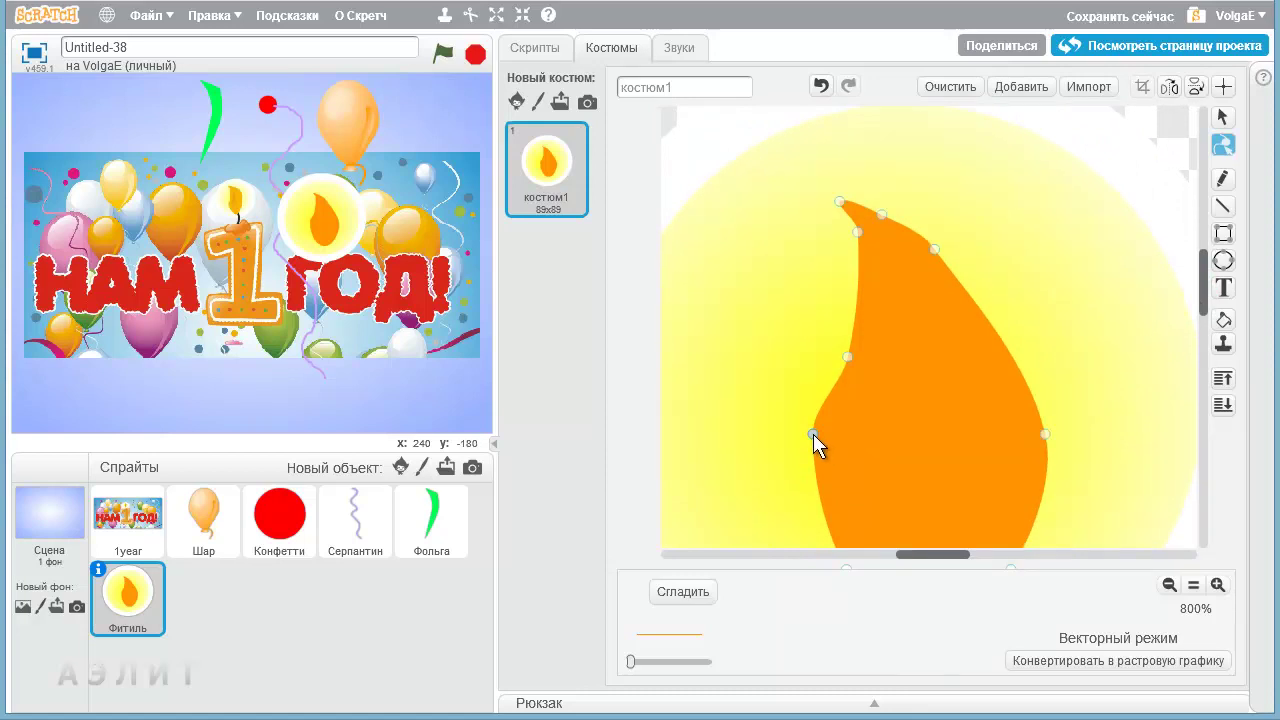
scroll(1207, 310, "down", 3)
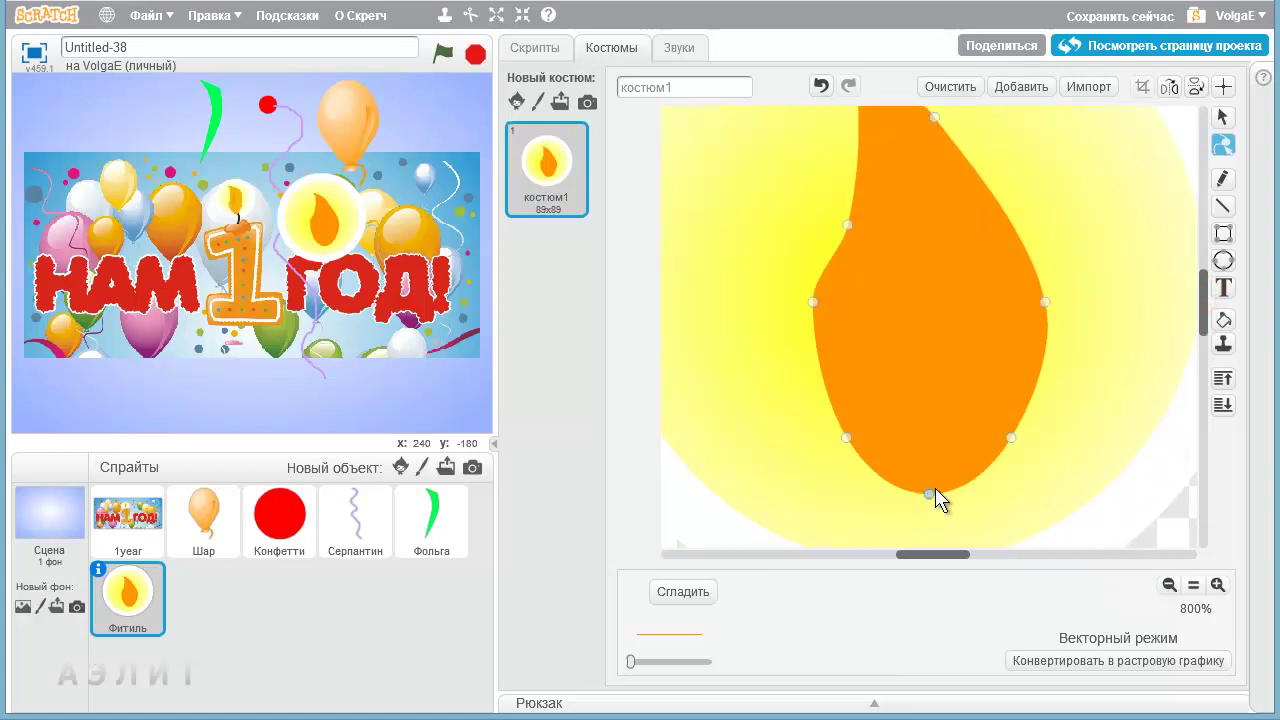
left_click_drag(847, 437, 835, 378)
left_click_drag(928, 494, 914, 420)
left_click_drag(1011, 439, 979, 374)
left_click_drag(1045, 299, 997, 254)
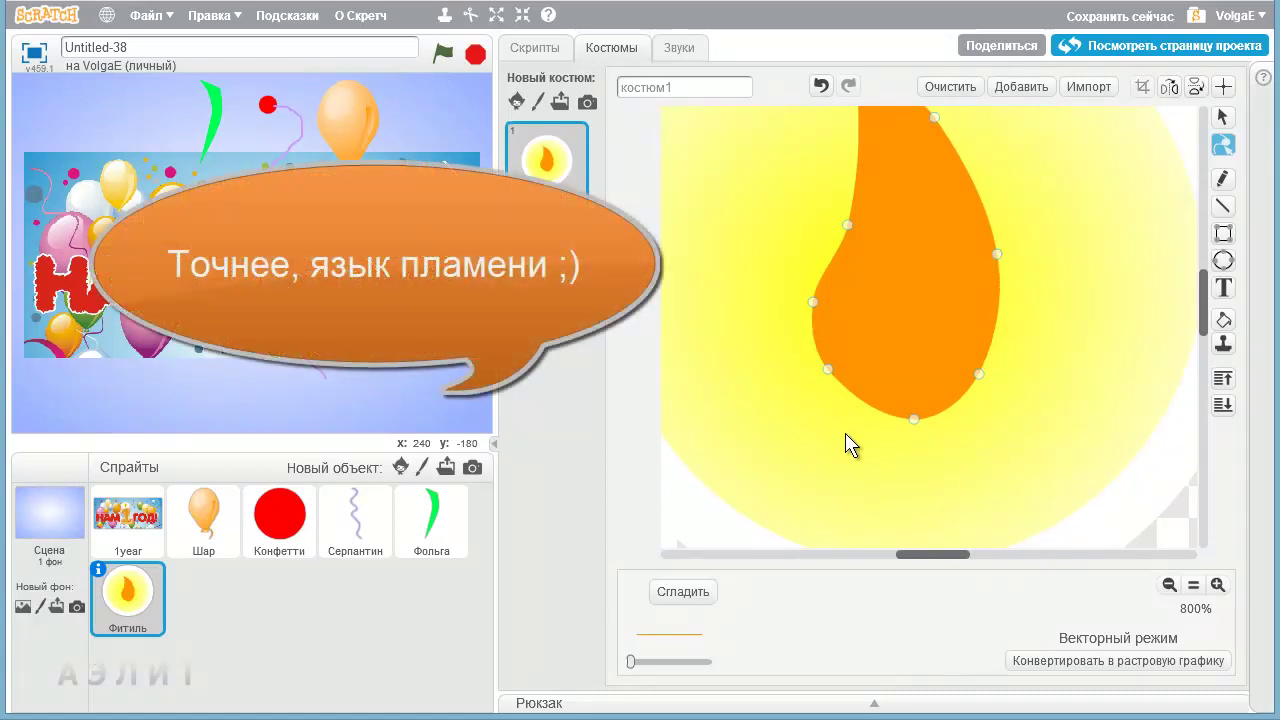
left_click_drag(811, 299, 804, 299)
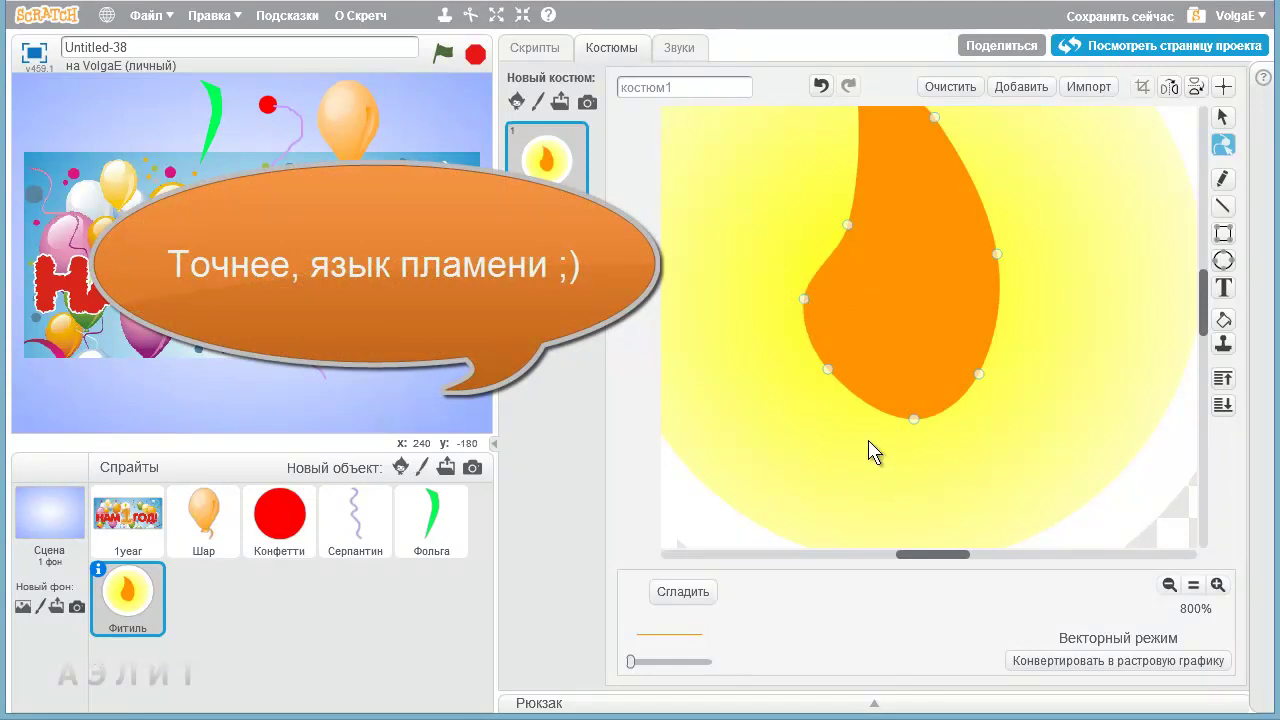
left_click_drag(834, 377, 842, 385)
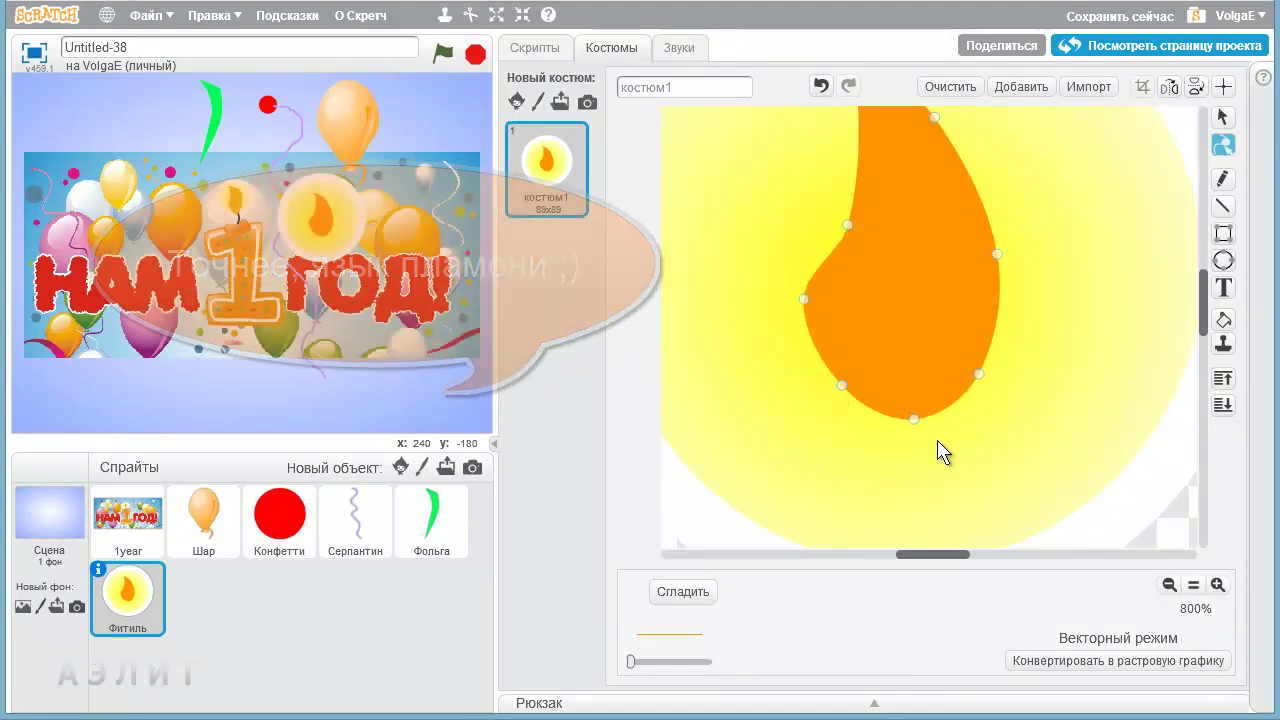
Step: Add curve points on both sides of the flame's base and taper it into a blunt point
left_click_drag(884, 426, 950, 418)
left_click(877, 418)
left_click_drag(900, 429, 877, 423)
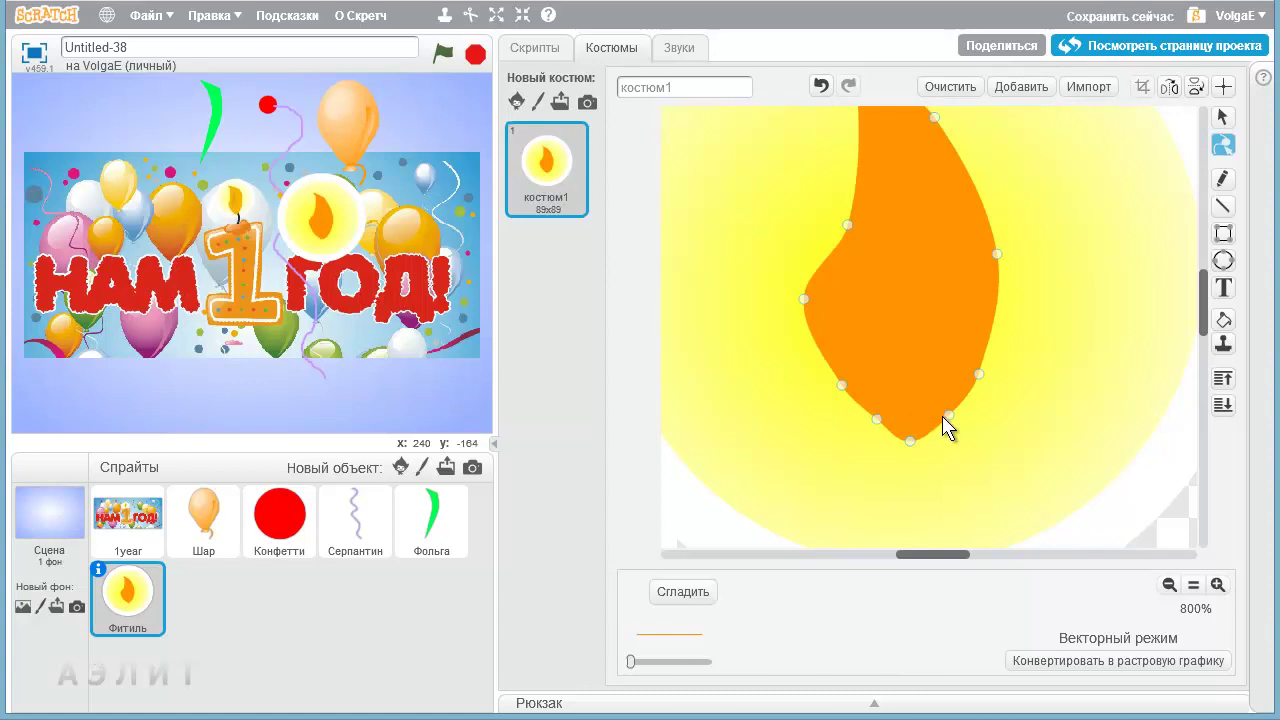
left_click_drag(978, 374, 975, 371)
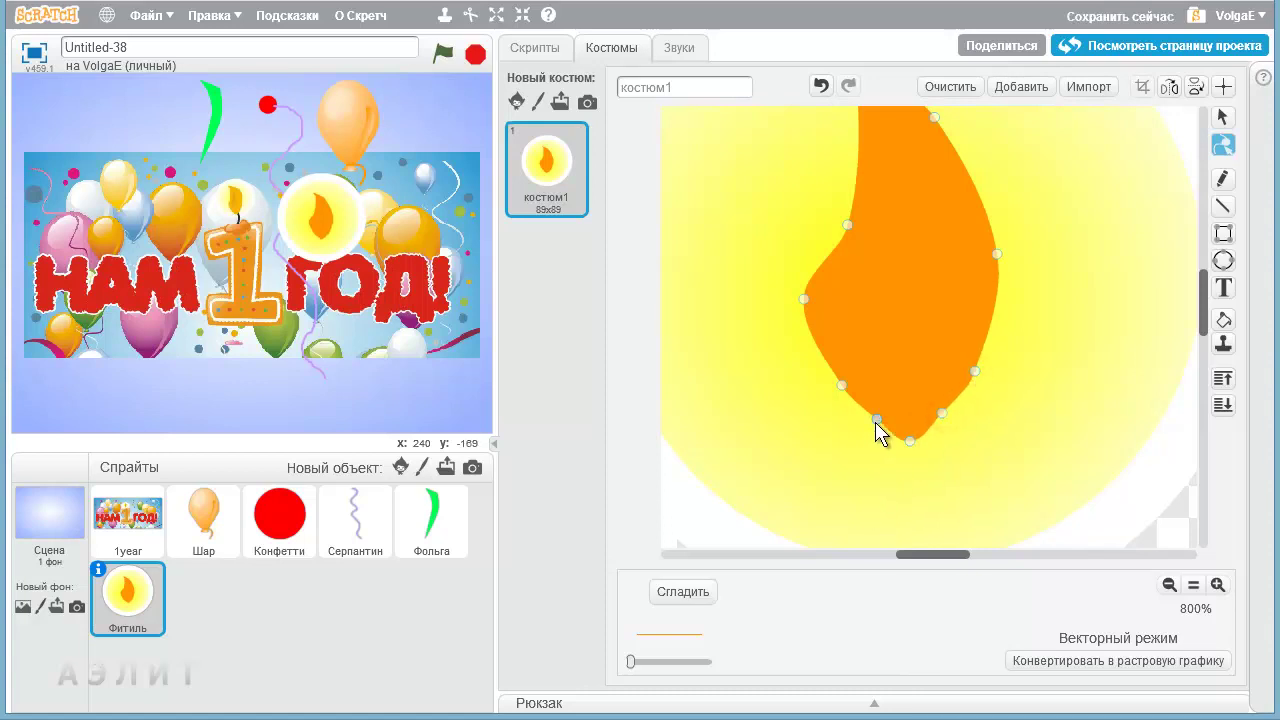
left_click_drag(875, 421, 870, 422)
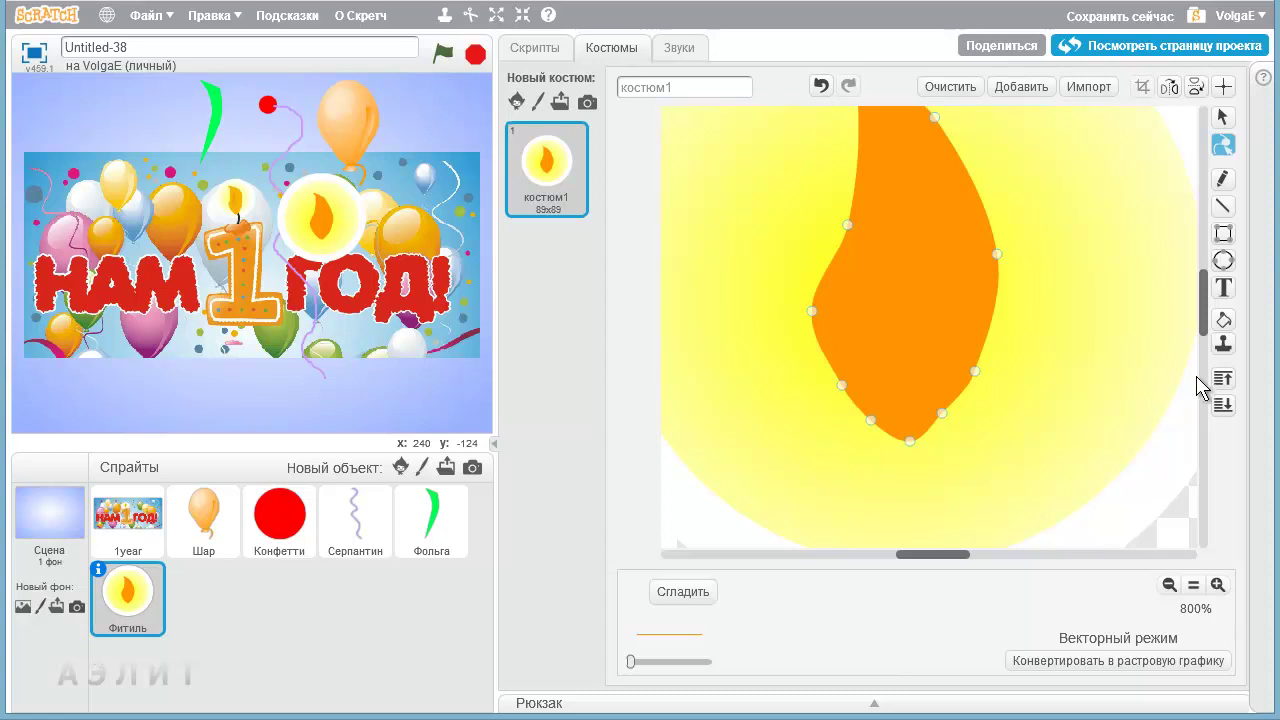
Step: Try a solid pale orange fill on the flame and return it to solid orange
left_click(1222, 117)
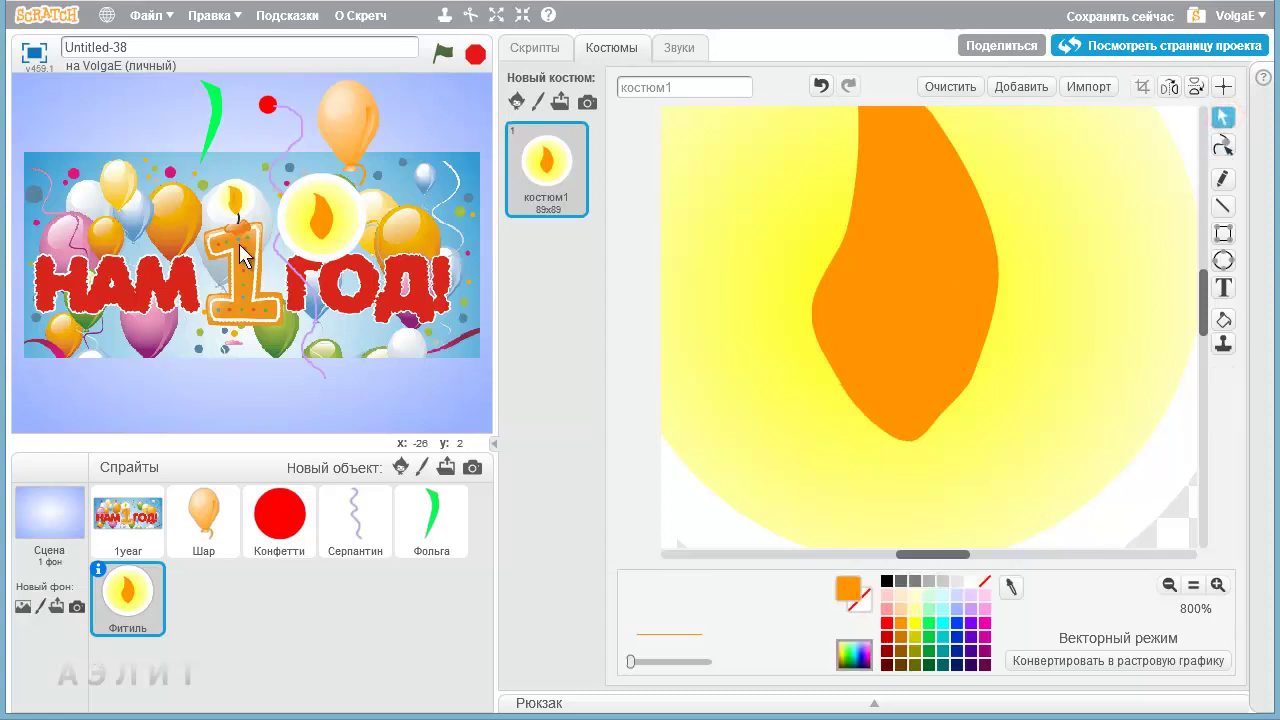
left_click(946, 251)
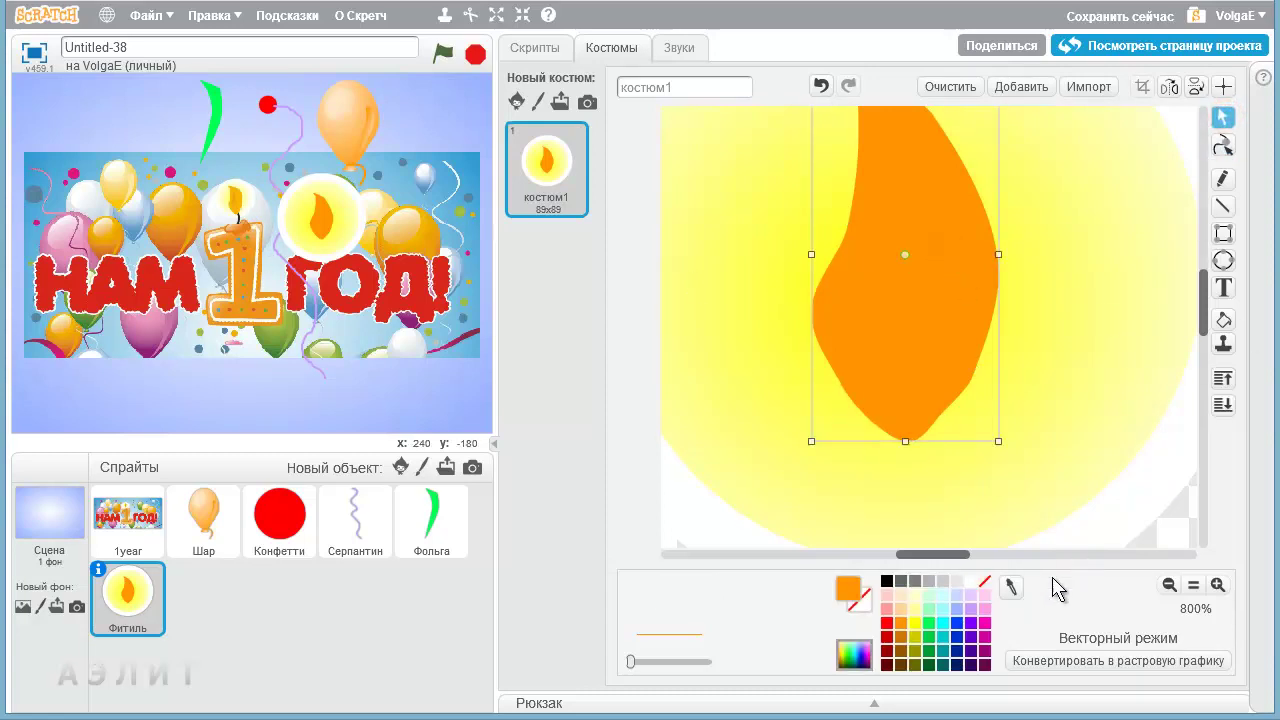
left_click(1222, 320)
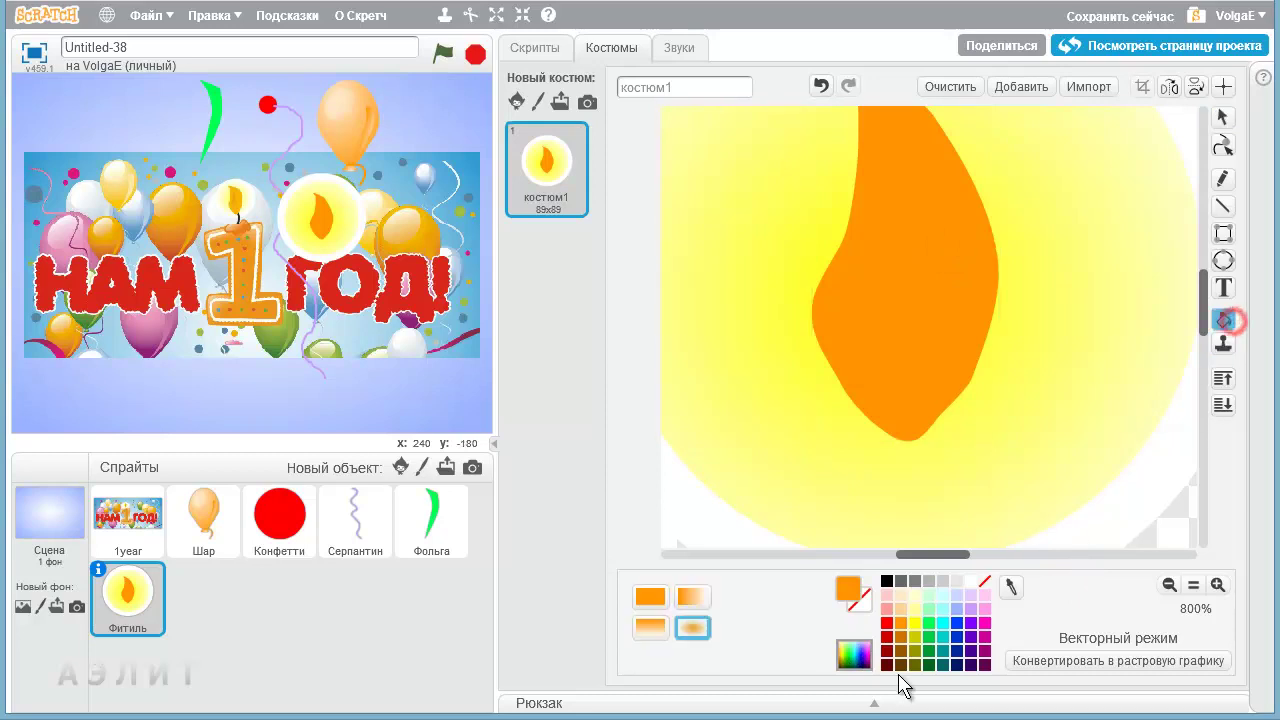
left_click(899, 607)
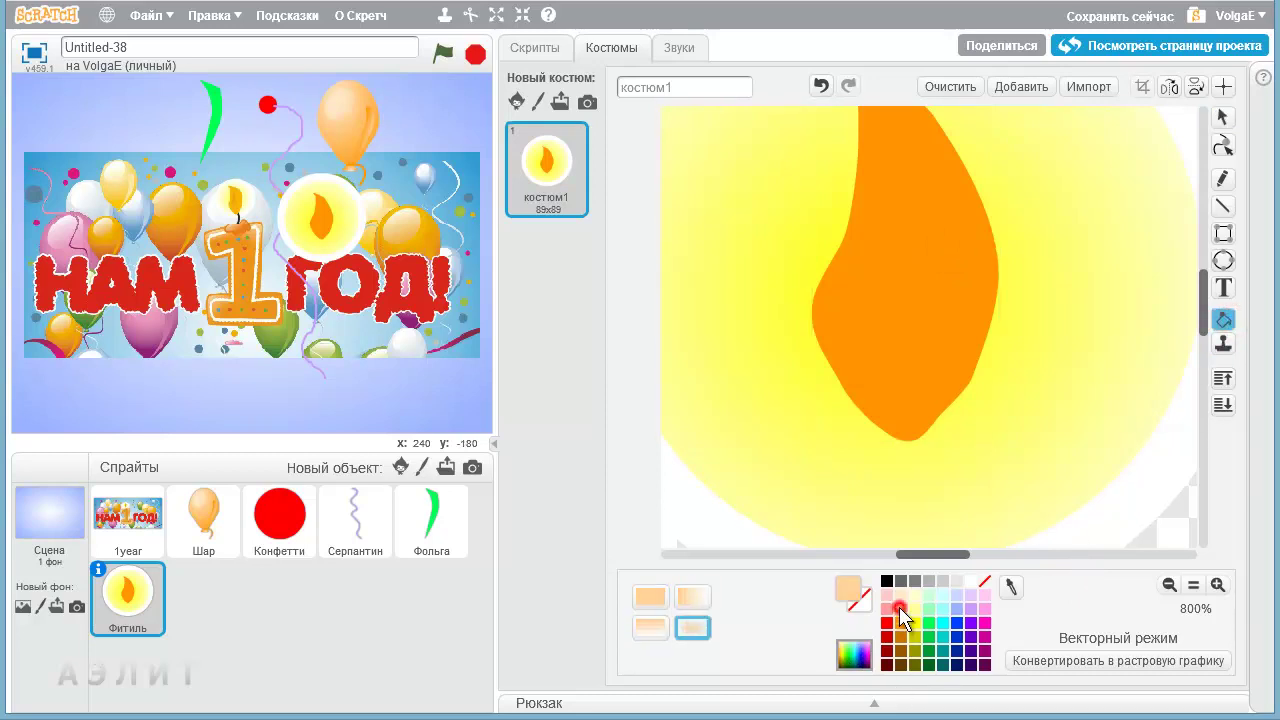
left_click(905, 318)
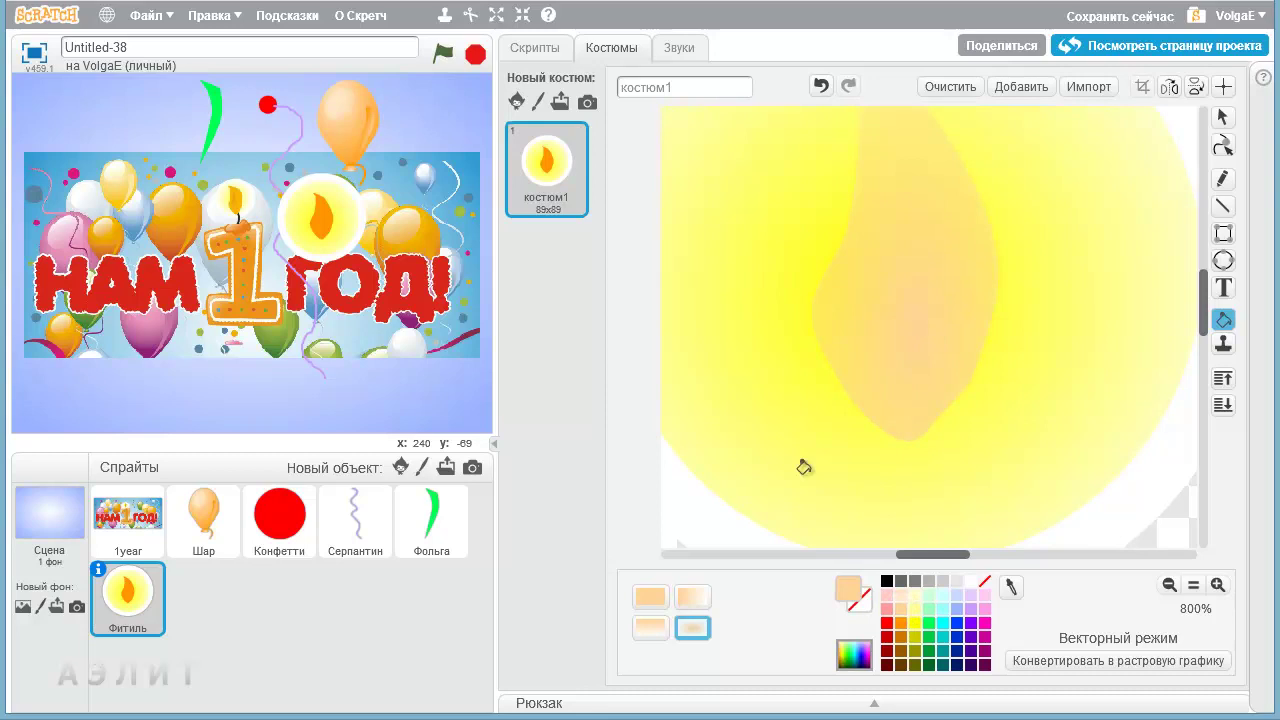
left_click(650, 597)
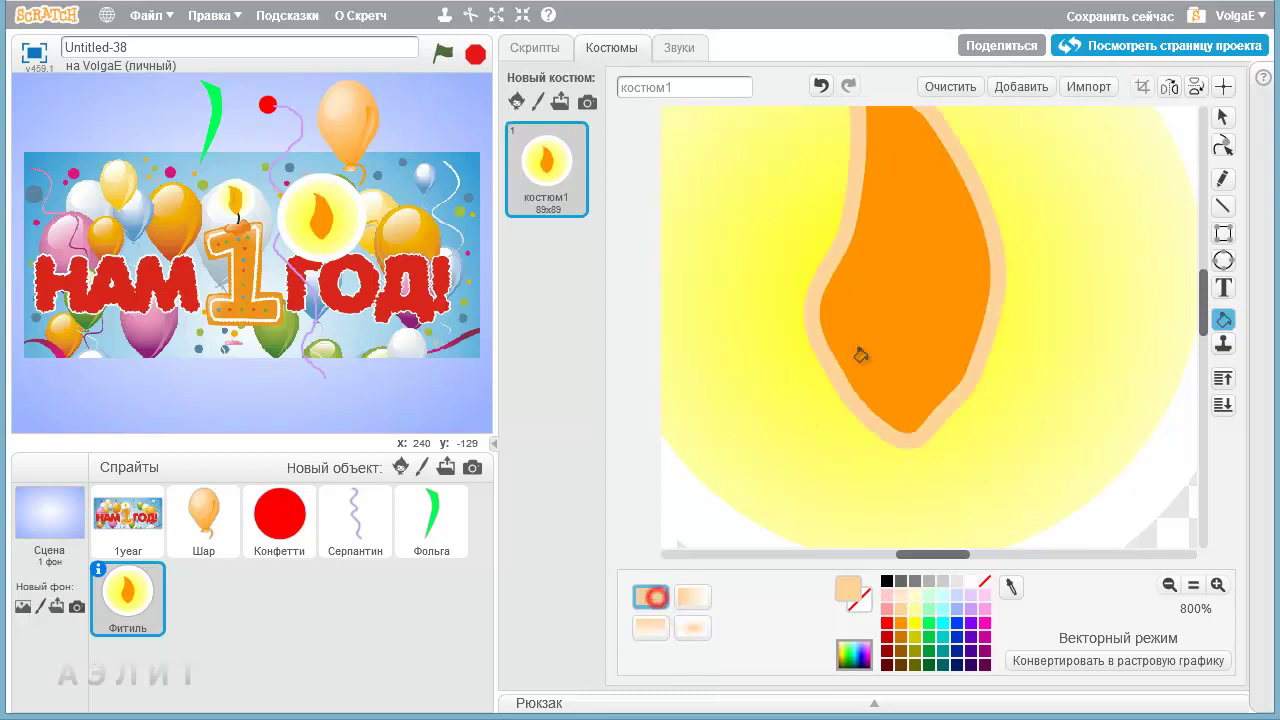
left_click(903, 263)
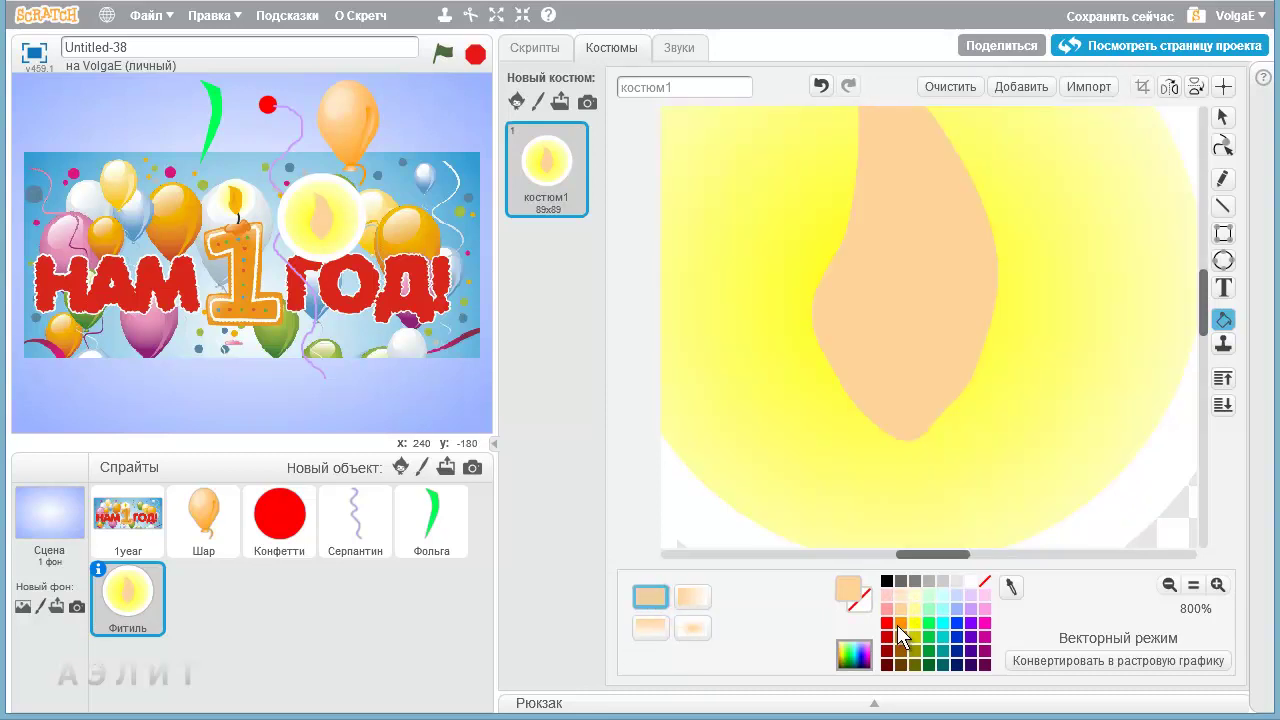
left_click(899, 626)
left_click(915, 252)
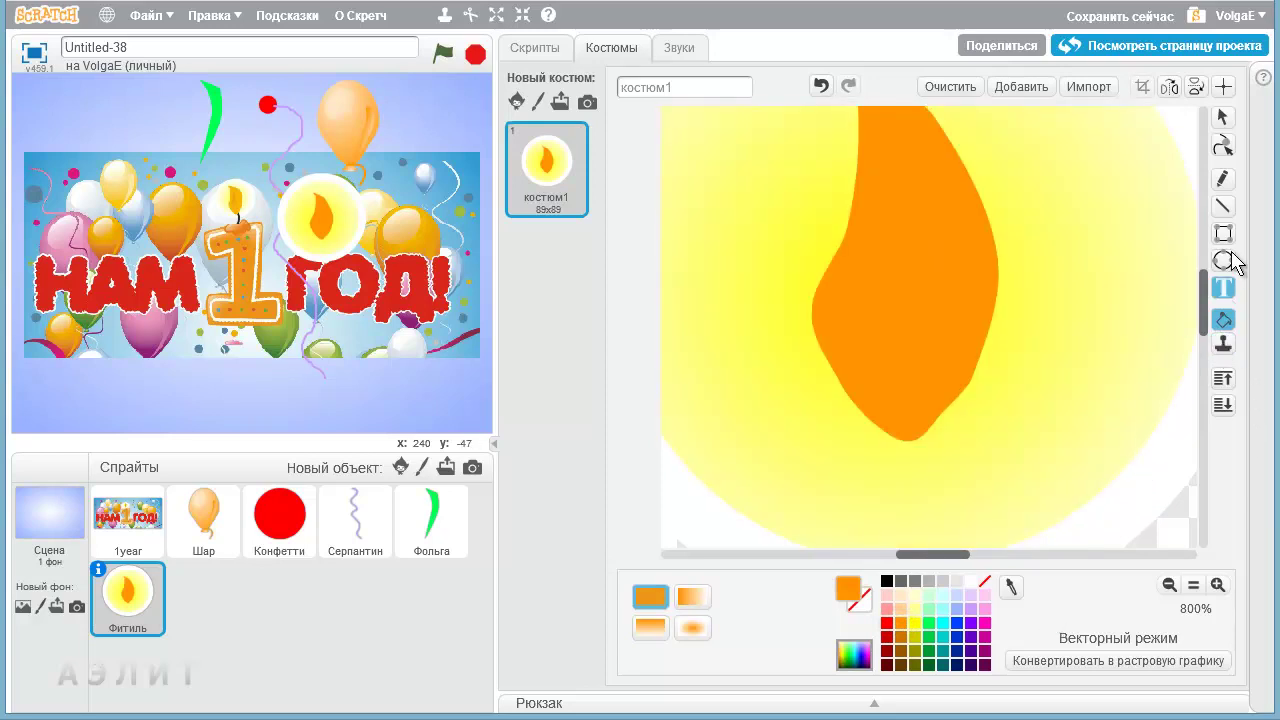
Step: Duplicate the orange flame and place the copy slightly to the right of and below the original
left_click(1222, 117)
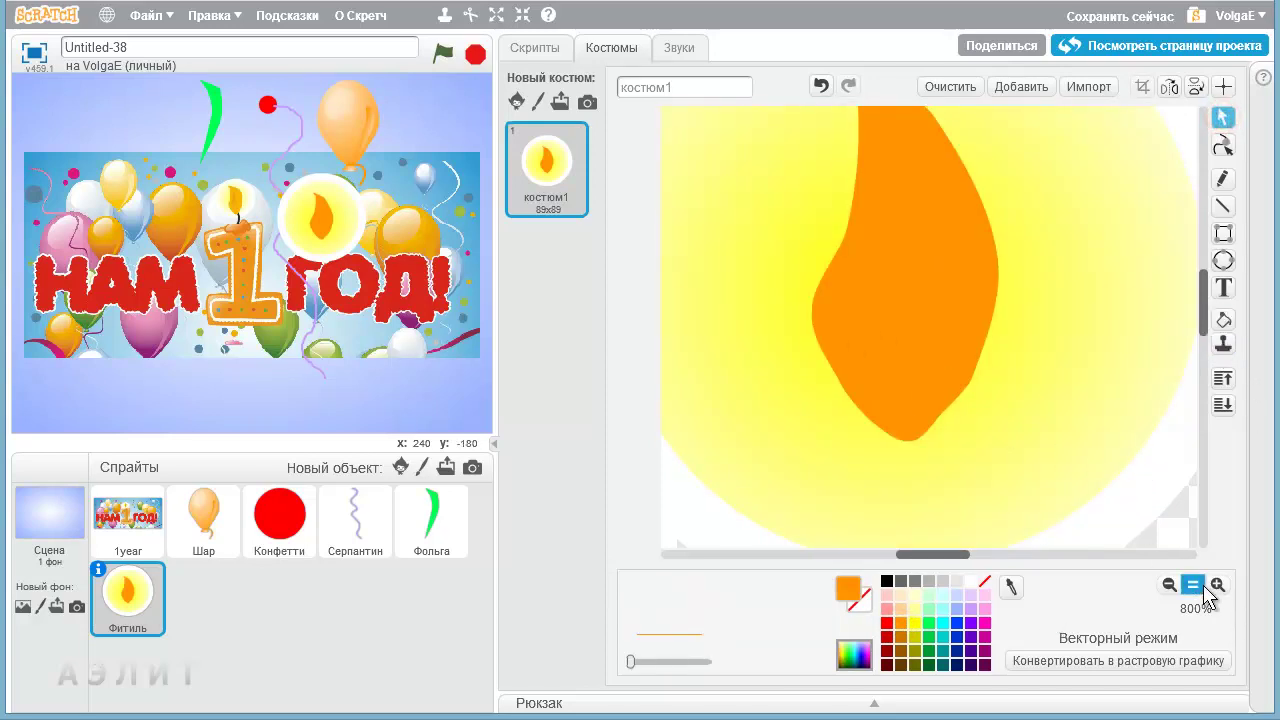
left_click(1169, 585)
left_click(909, 331)
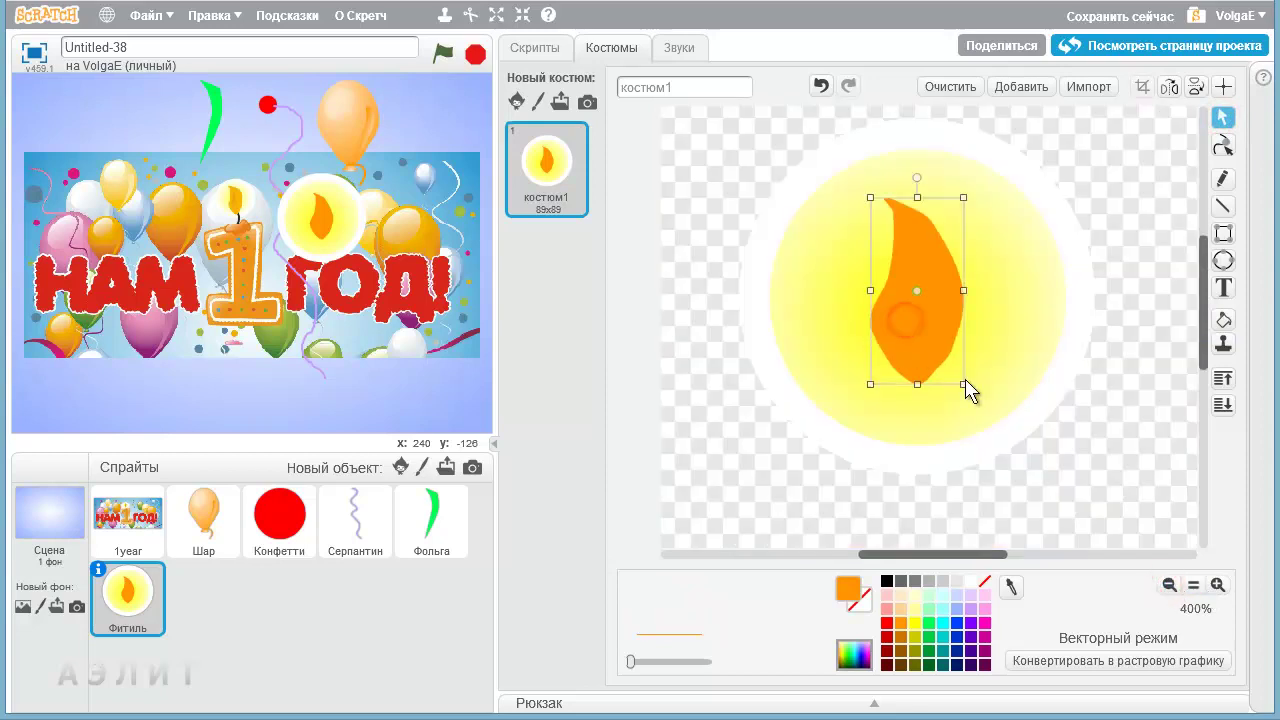
left_click(1222, 345)
left_click(930, 310)
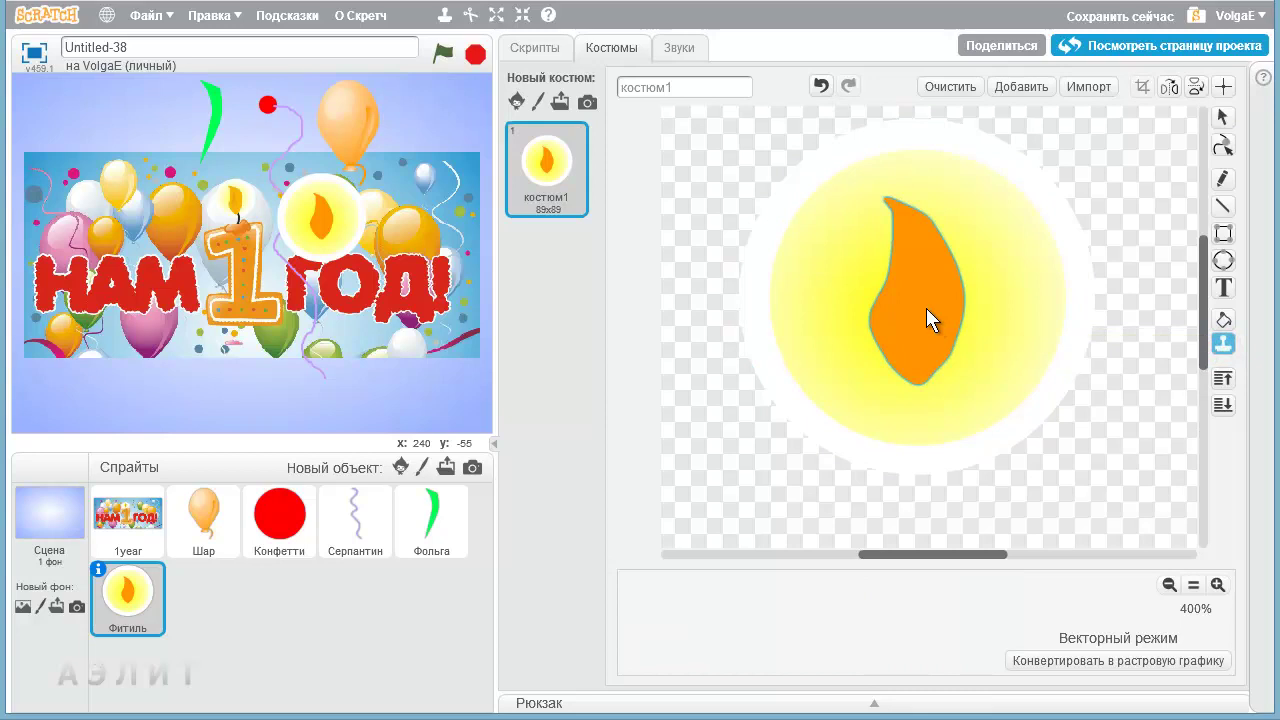
left_click(926, 308)
mouse_move(934, 330)
left_mouse_down()
mouse_move(974, 324)
mouse_move(958, 323)
left_mouse_up()
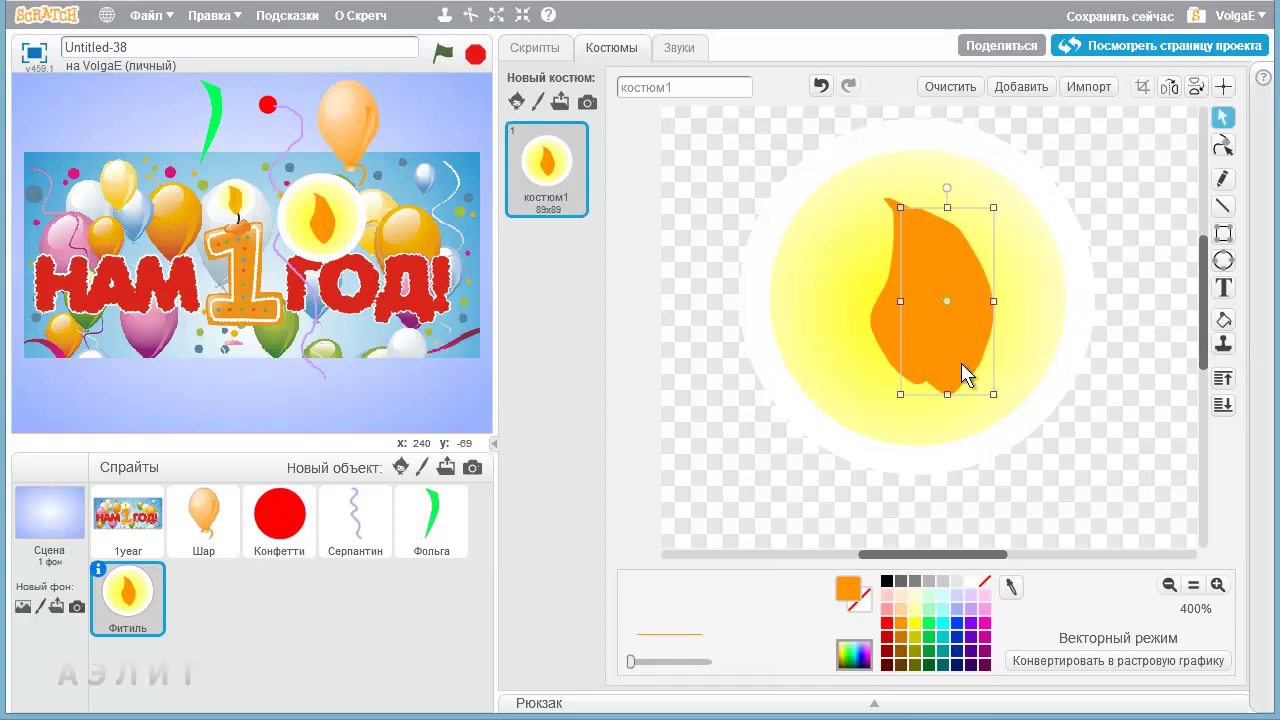
Step: Fill the flame copy with a vertical gradient from dark orange at the top to transparent at the bottom
left_click(1222, 319)
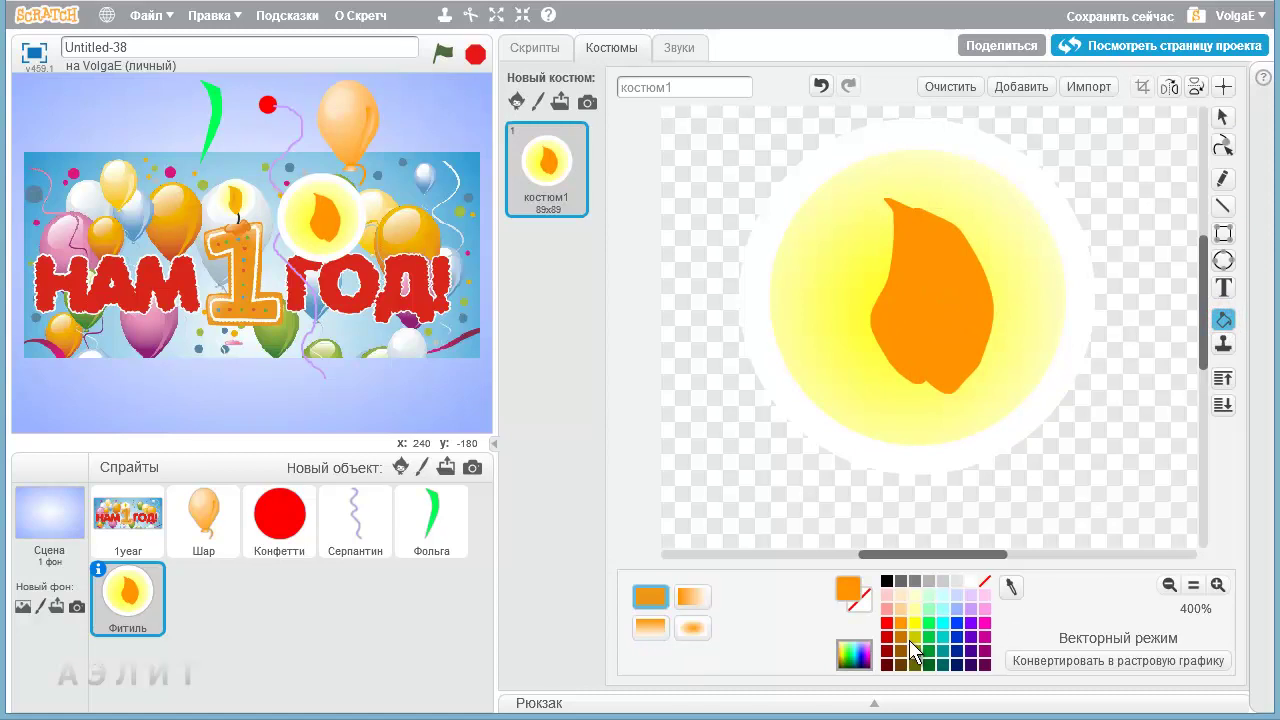
left_click(955, 320)
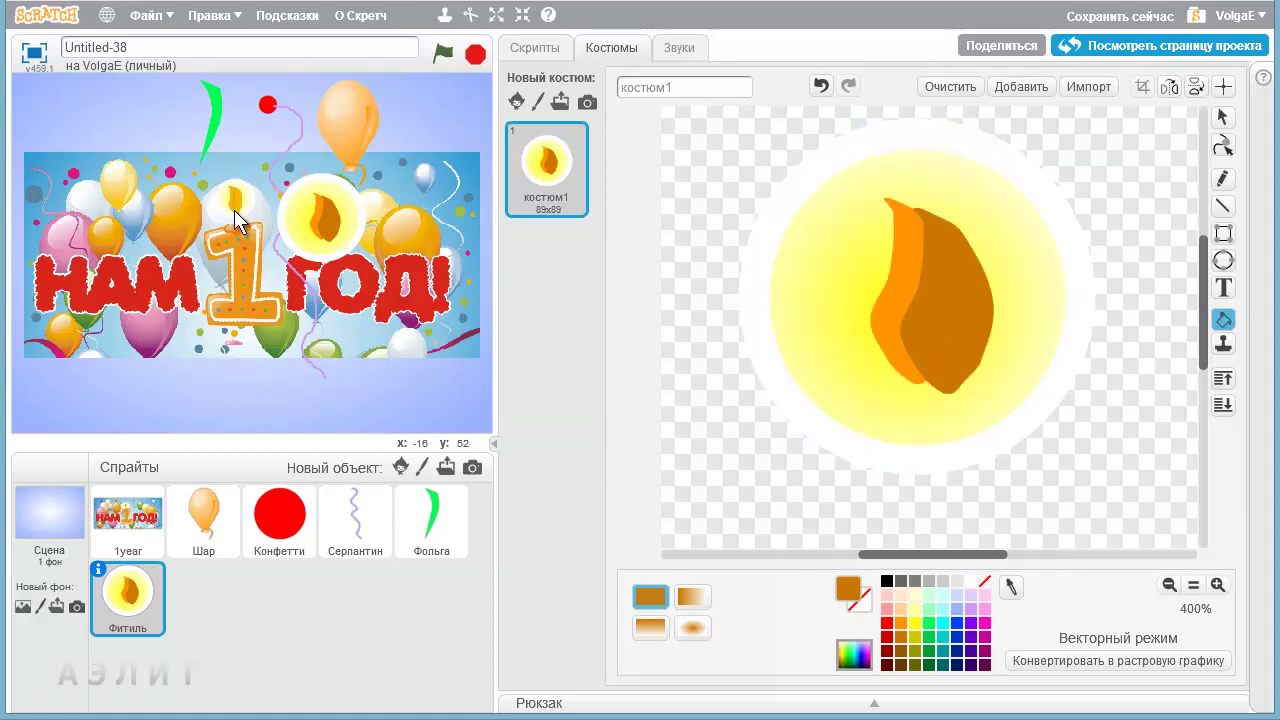
left_click(652, 628)
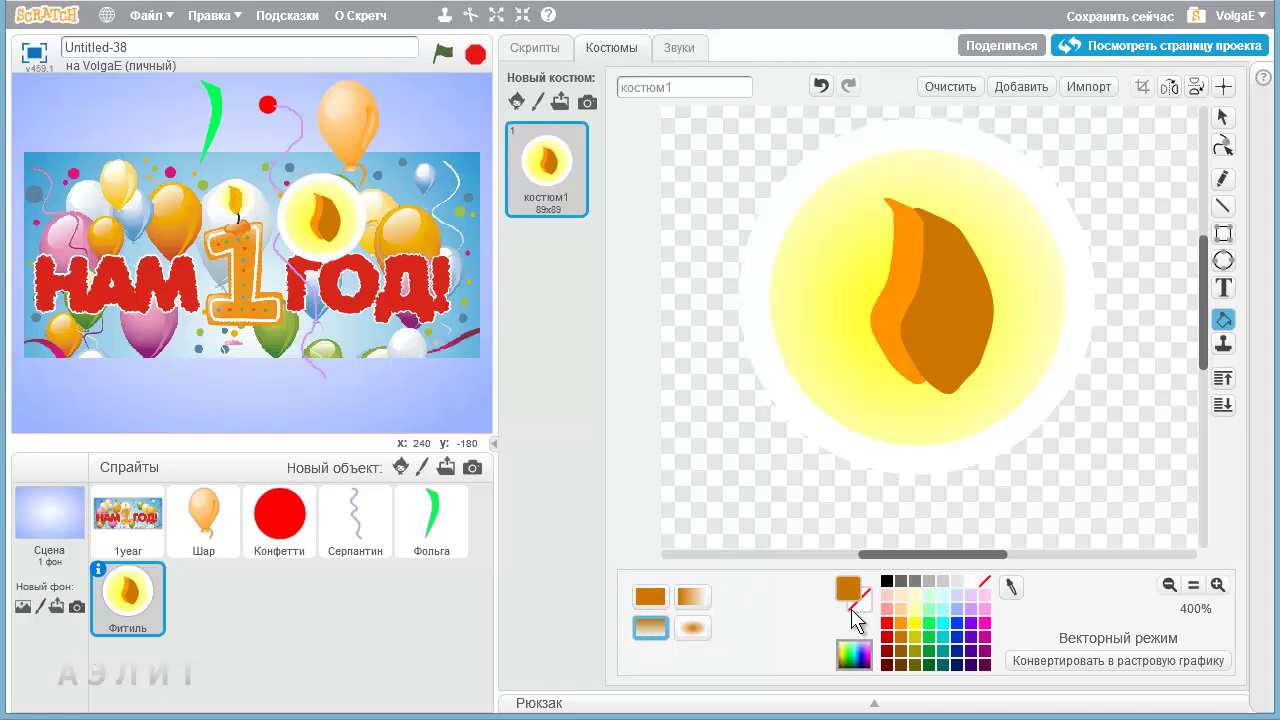
left_click(920, 305)
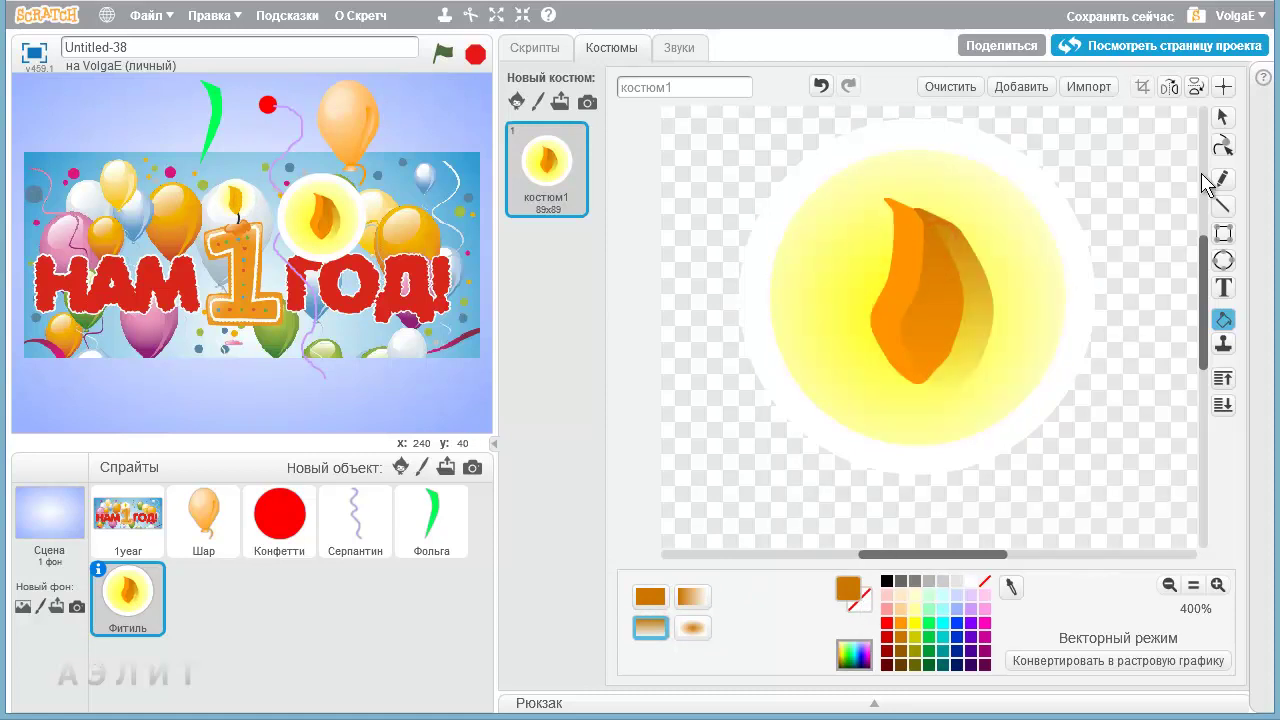
Step: Shrink the dark flame copy to a narrow sliver and centre it inside the orange flame
left_click(1223, 120)
left_click(1000, 230)
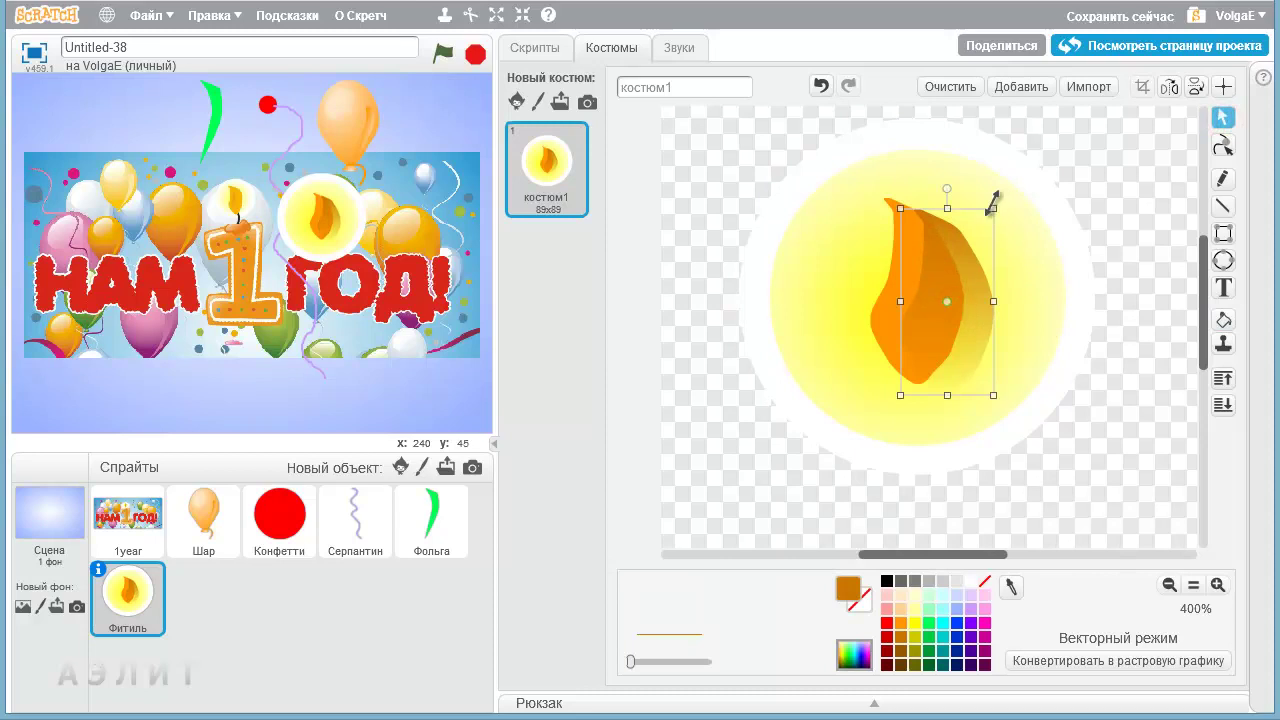
left_click(995, 207)
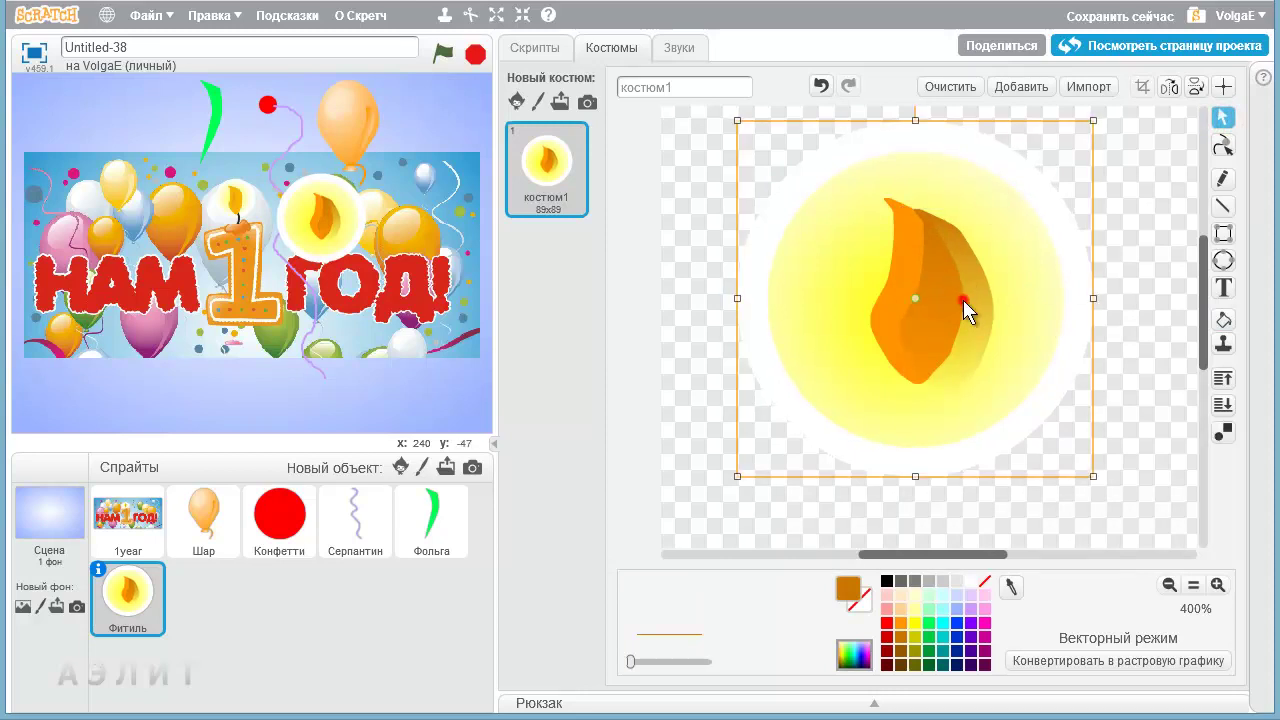
left_click(1137, 257)
left_click(943, 309)
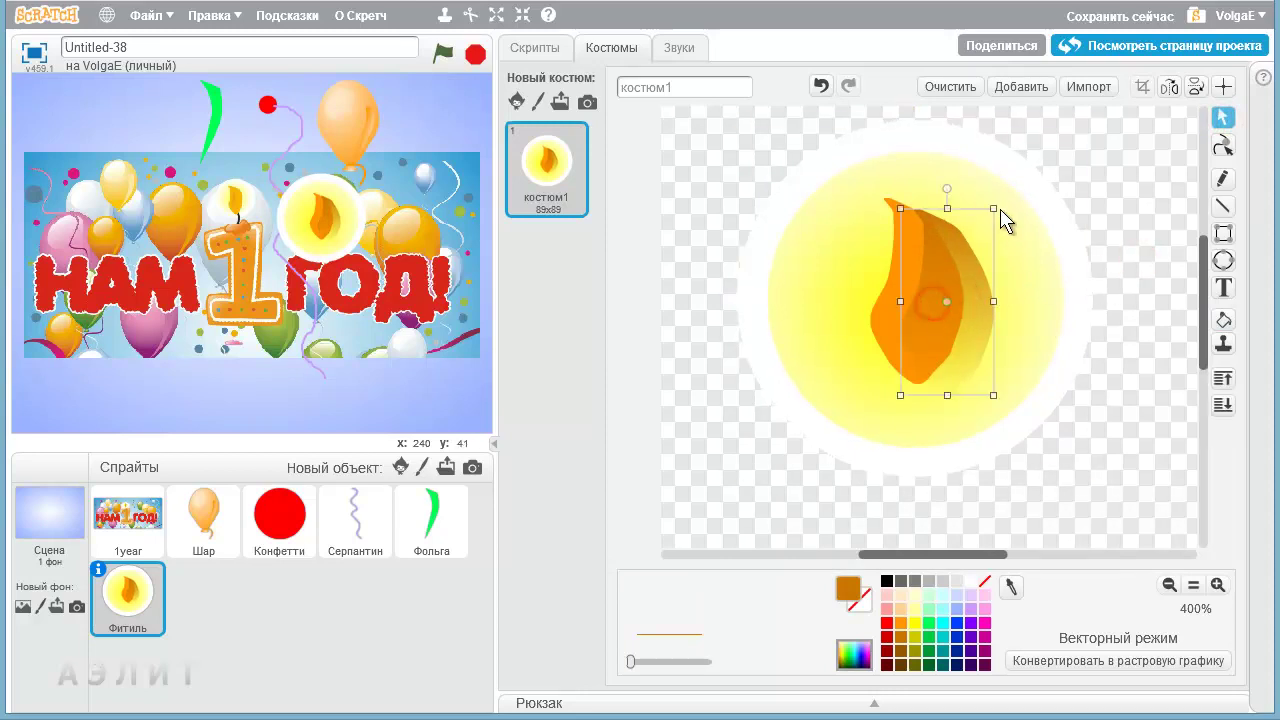
left_click_drag(993, 209, 955, 285)
left_click_drag(953, 340, 918, 306)
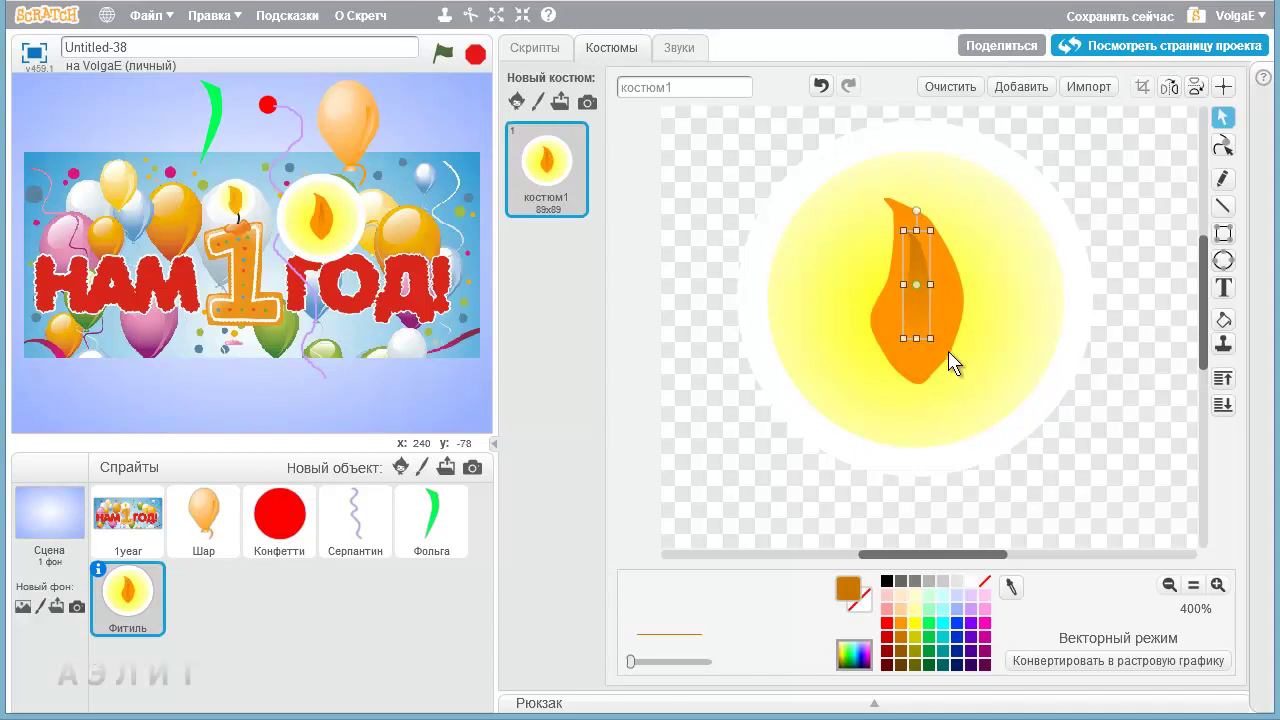
Step: Lengthen the inner dark flame slightly downward and tilt it a little clockwise, shifted slightly left
left_click_drag(909, 334, 894, 343)
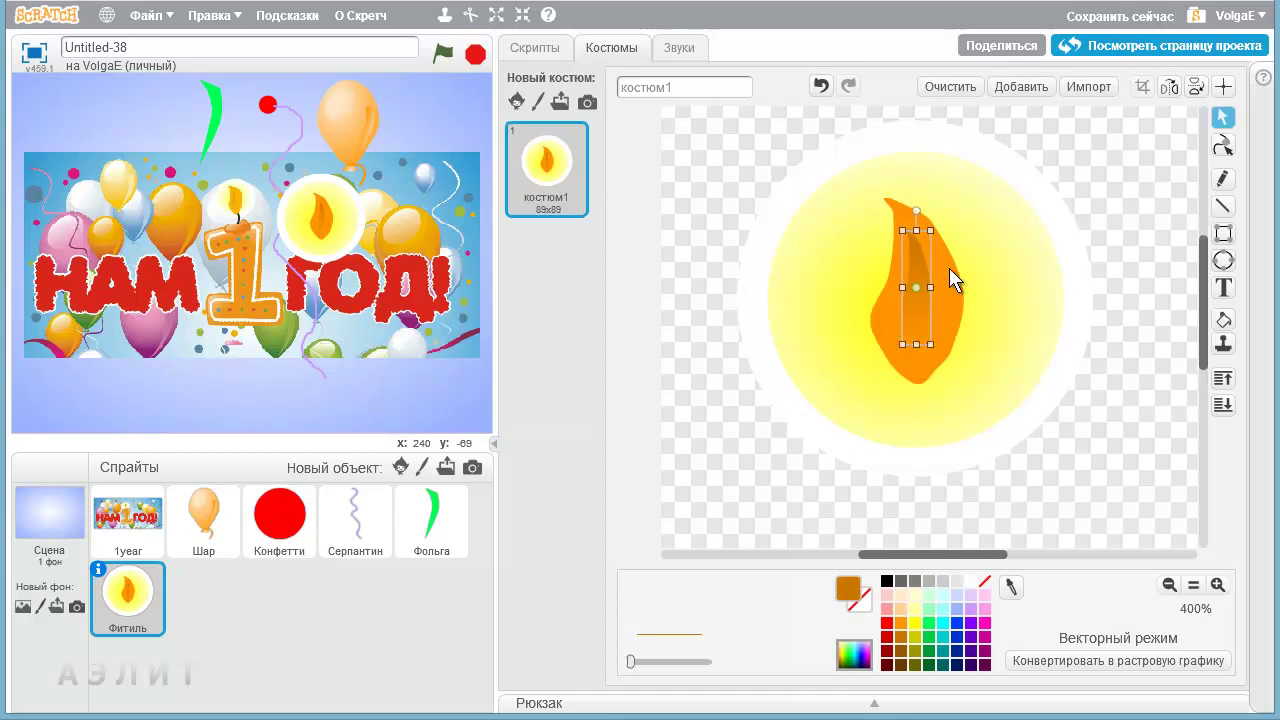
left_click_drag(918, 212, 920, 210)
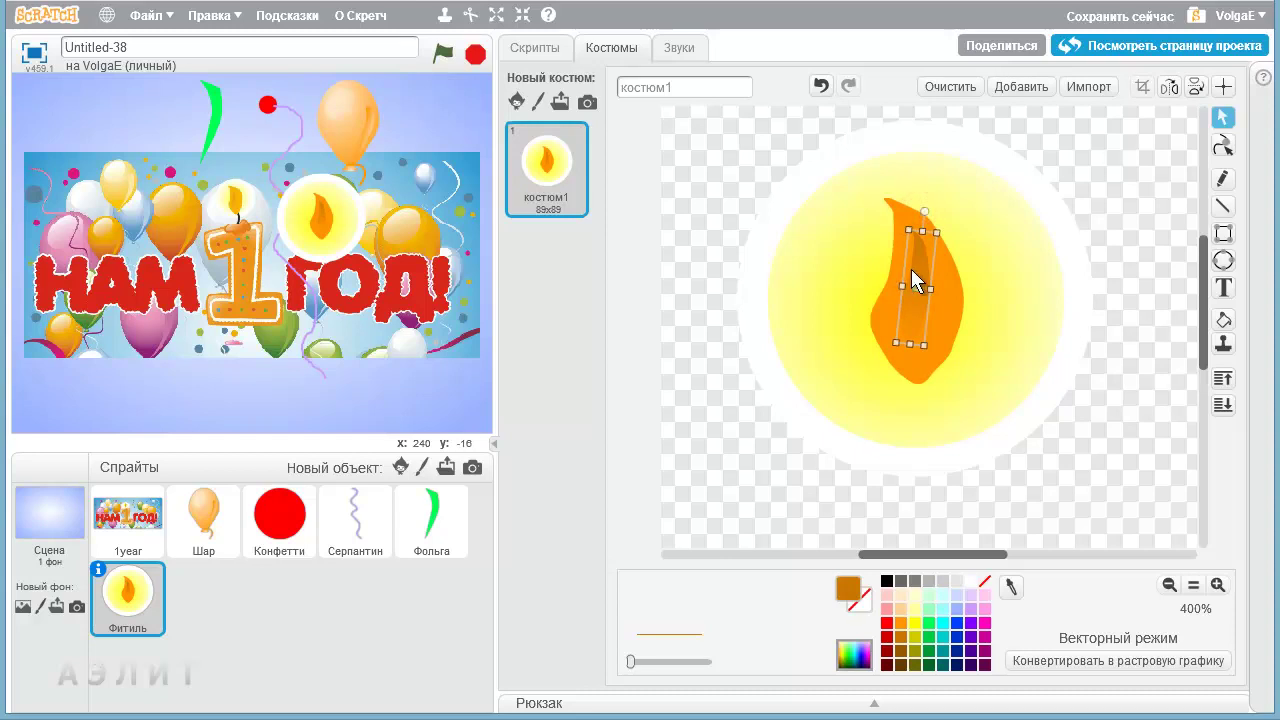
left_click(908, 267)
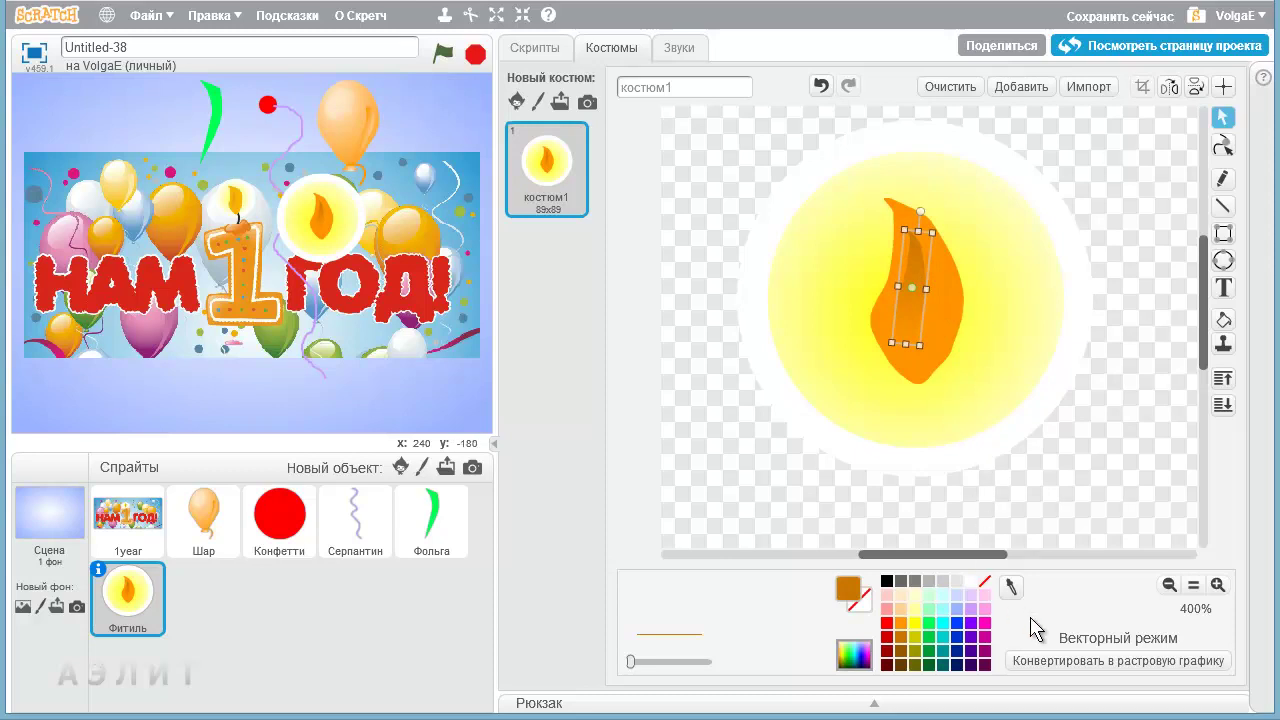
Step: Fill the inner flame with a vertical gradient from red at the top to transparent at the bottom
left_click(886, 624)
left_click(1223, 319)
left_click(913, 276)
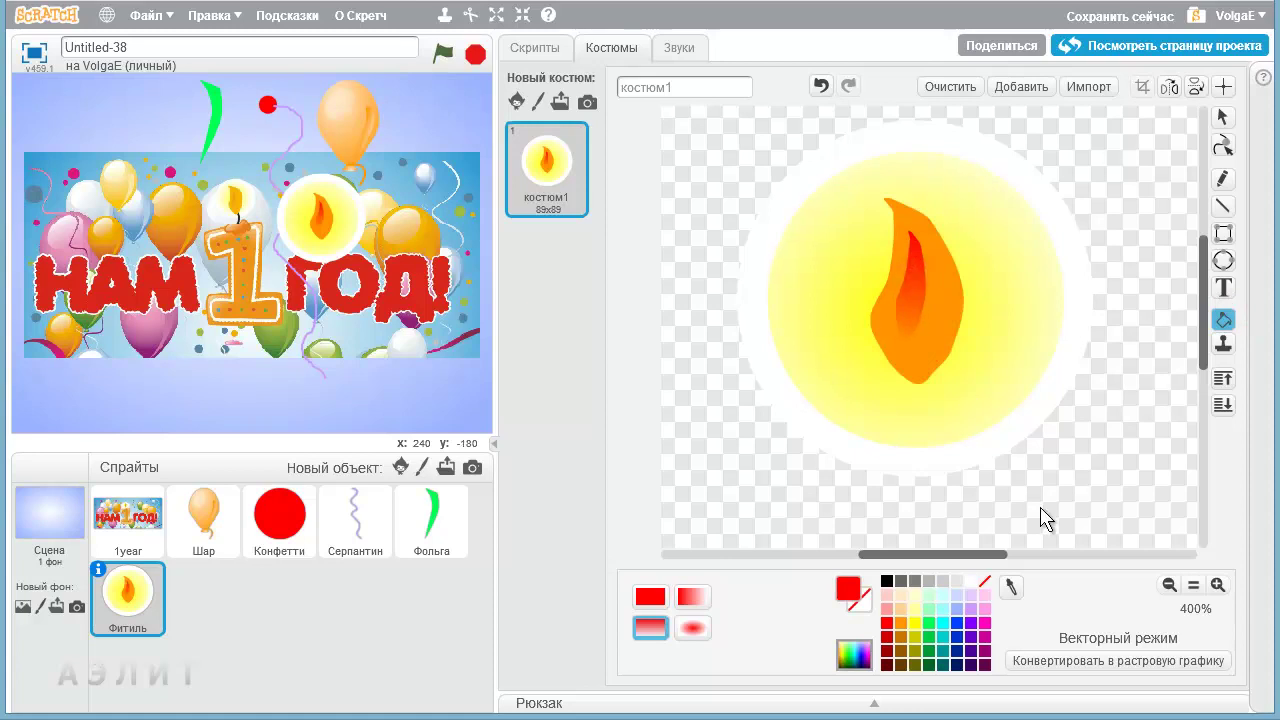
Step: Try a light pink vertical gradient on the inner flame and return it to the red gradient
left_click(887, 609)
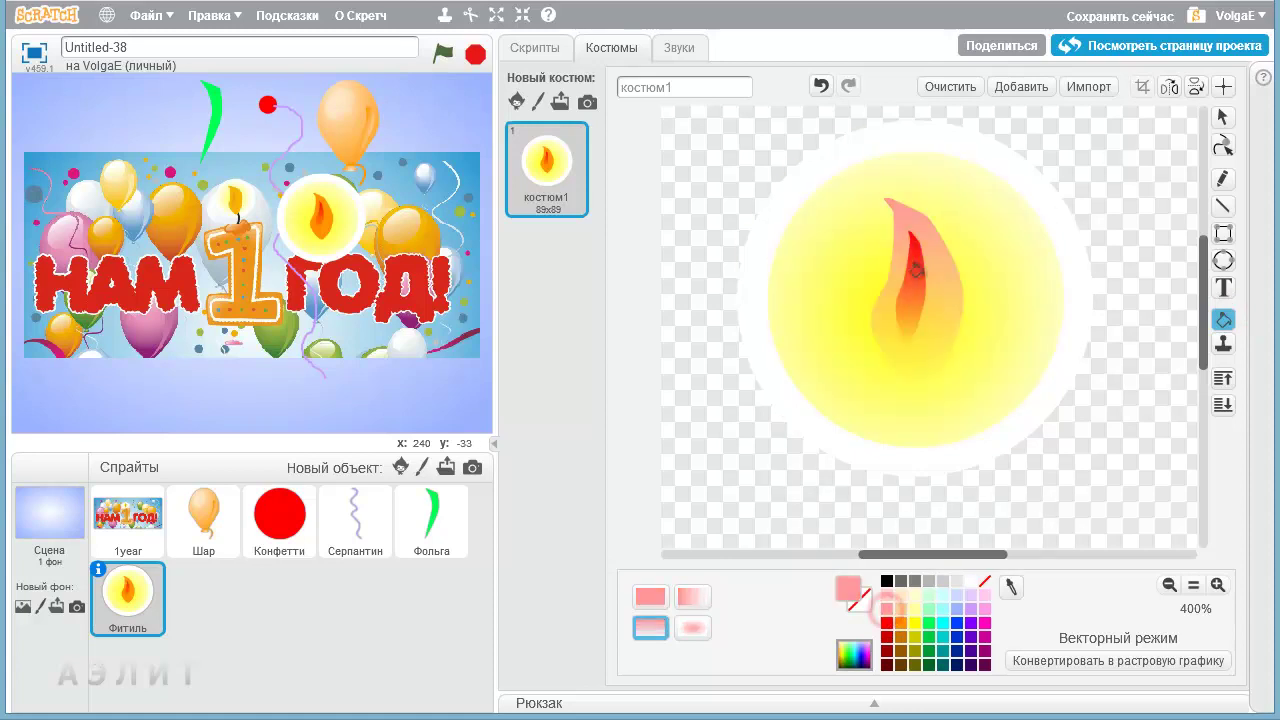
left_click(910, 247)
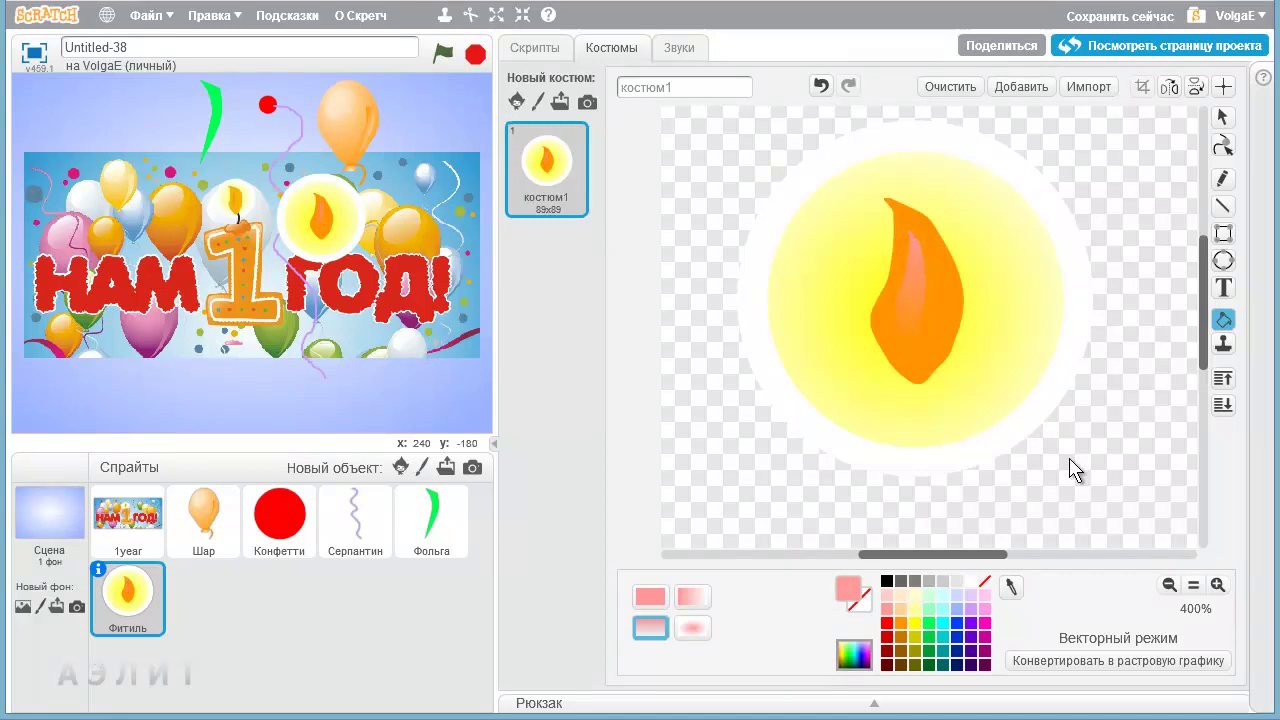
left_click(887, 624)
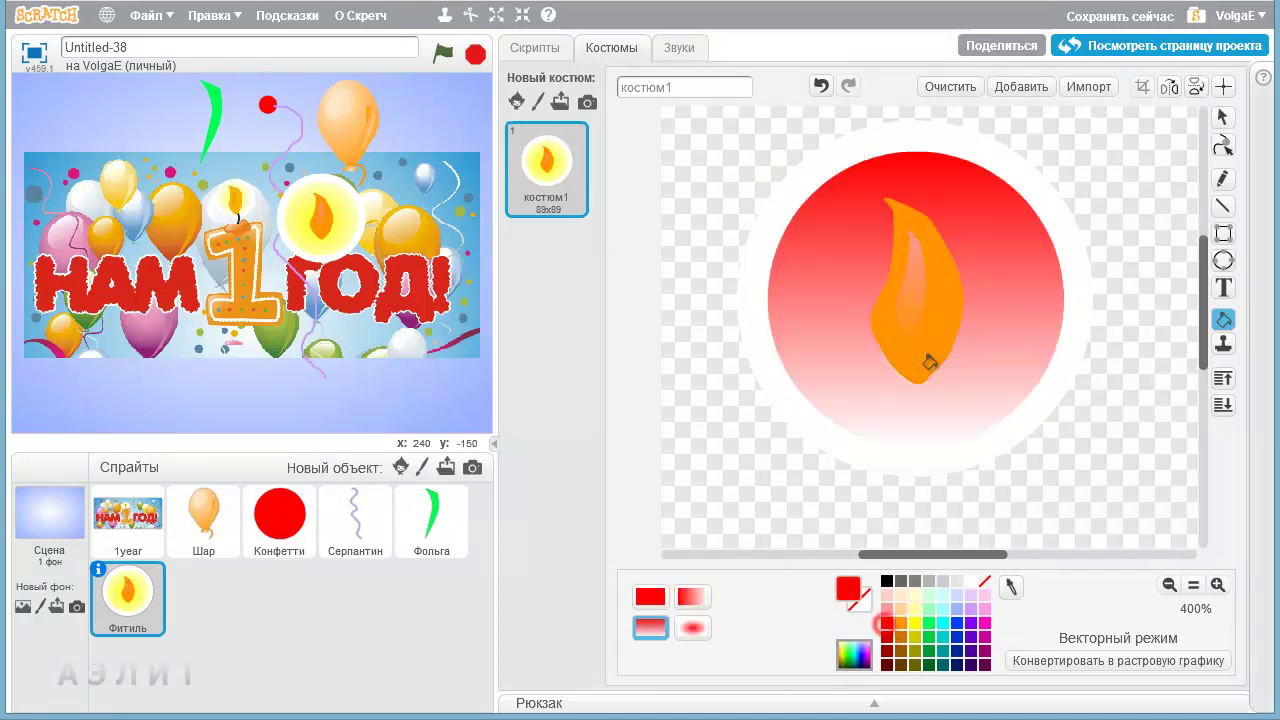
left_click(909, 257)
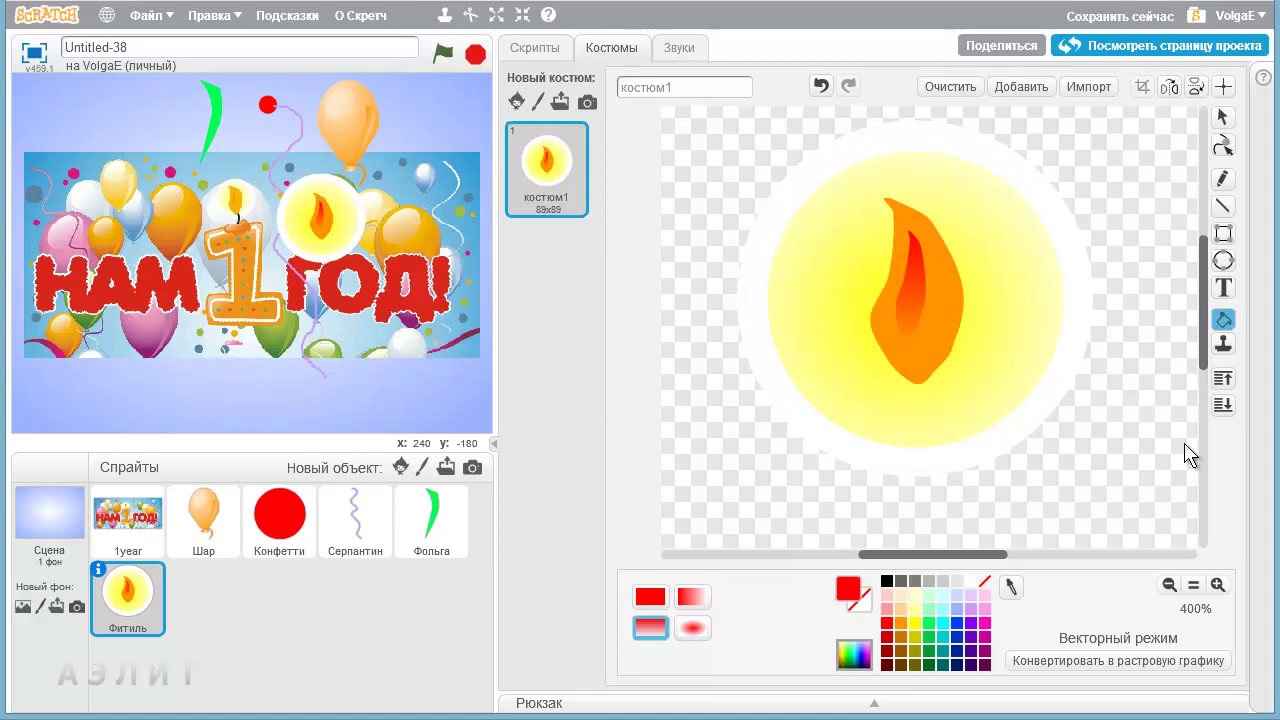
Step: Select the outer orange flame together with the inner red flame and group them
left_click(1222, 118)
left_click_drag(1017, 529, 836, 122)
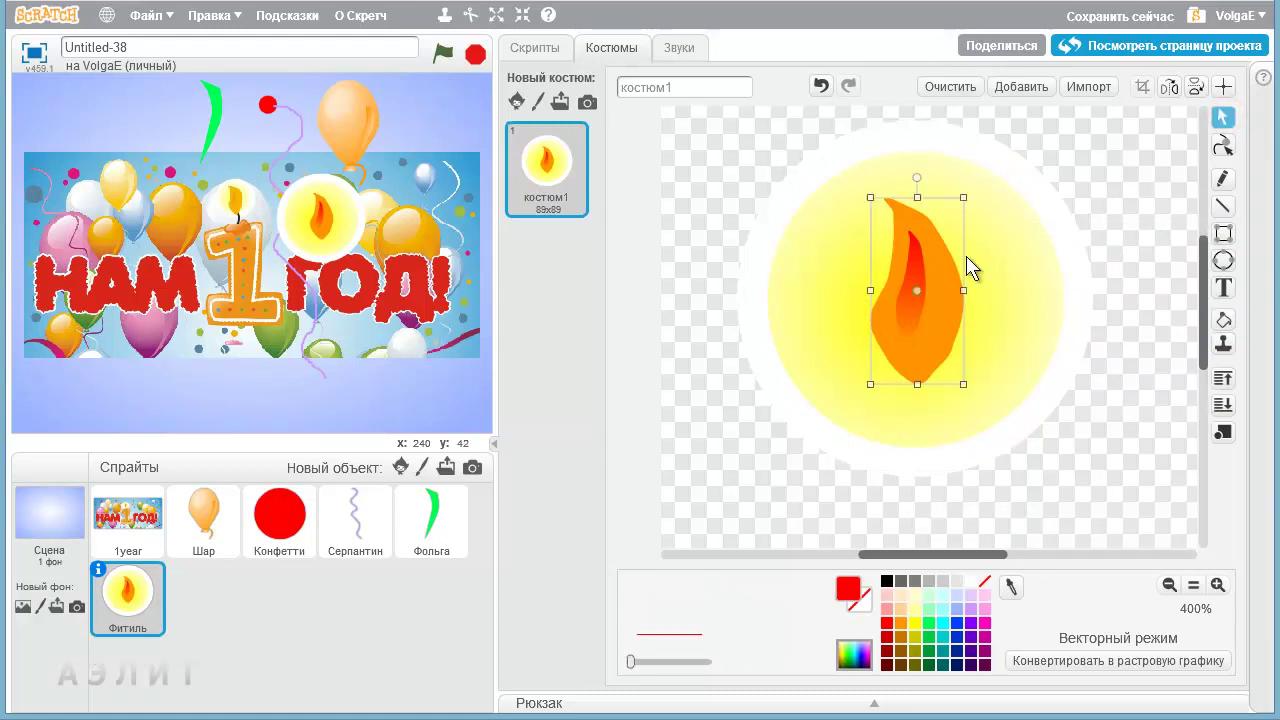
left_click(1222, 432)
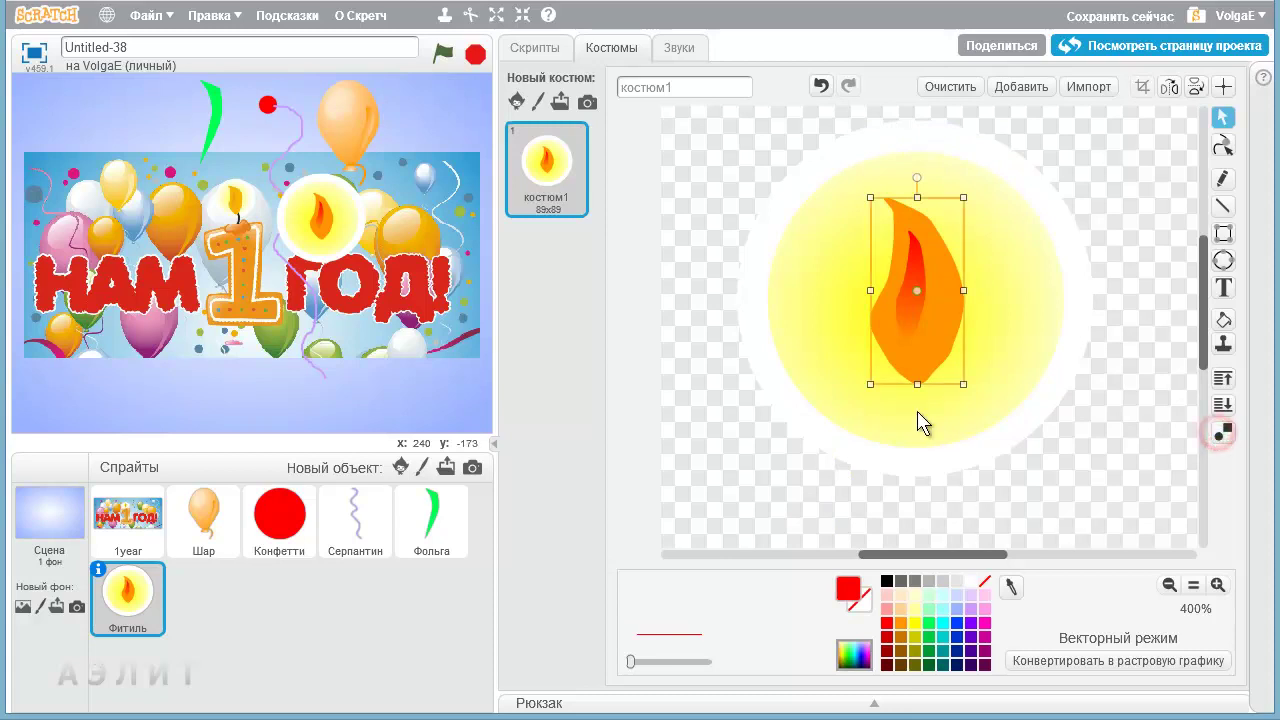
Step: Enlarge the grouped flame so it nearly fills the glow's height, keeping it centred with its base near the glow's lower edge
left_click_drag(918, 388, 920, 418)
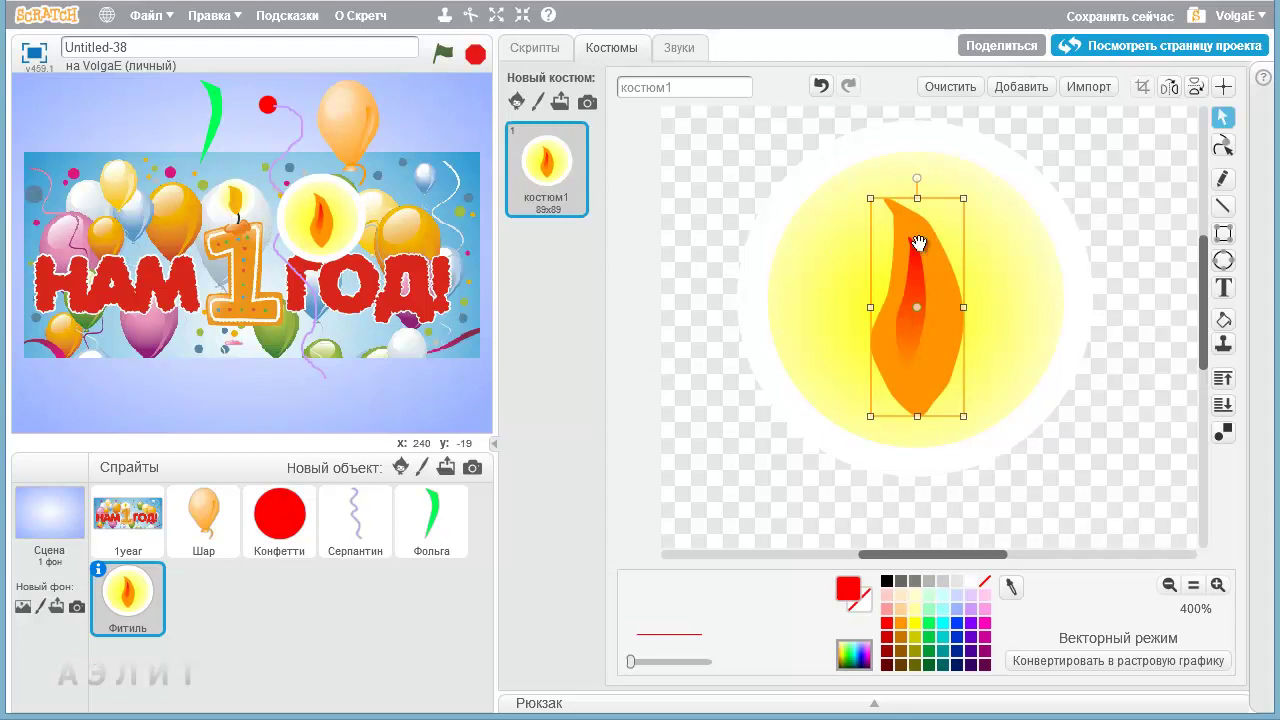
left_click_drag(870, 199, 843, 172)
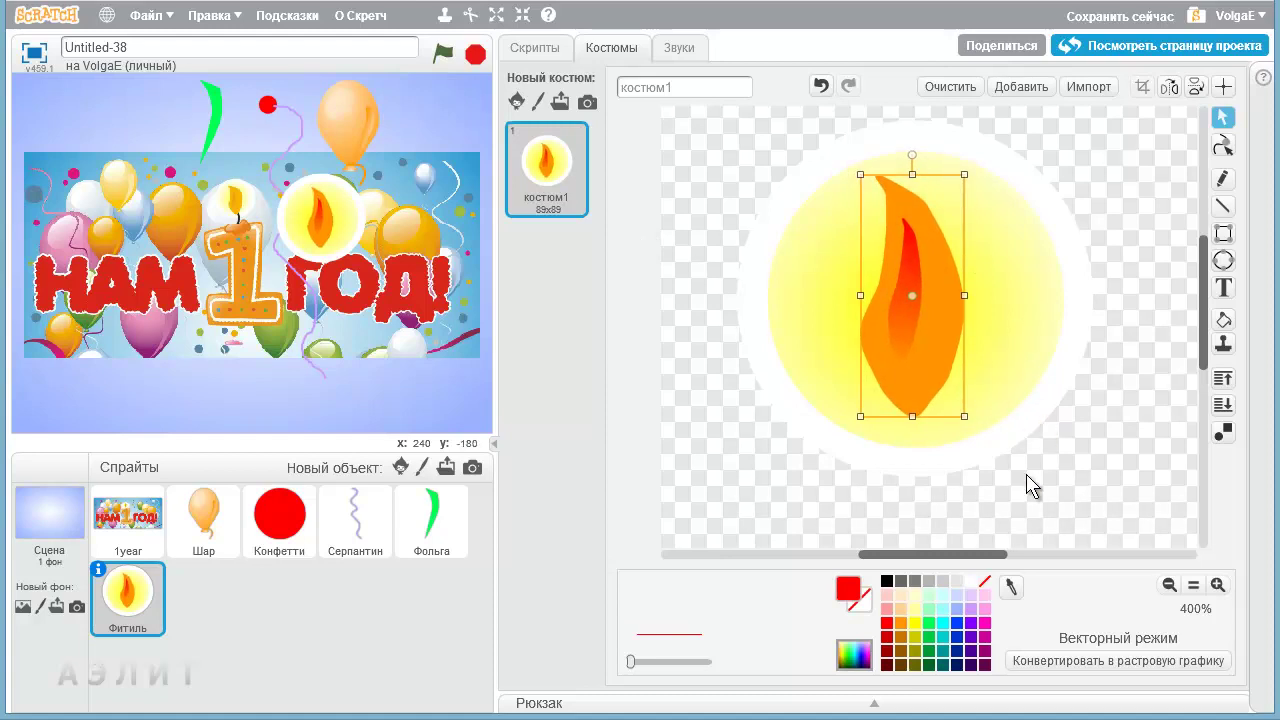
left_click_drag(923, 377, 929, 382)
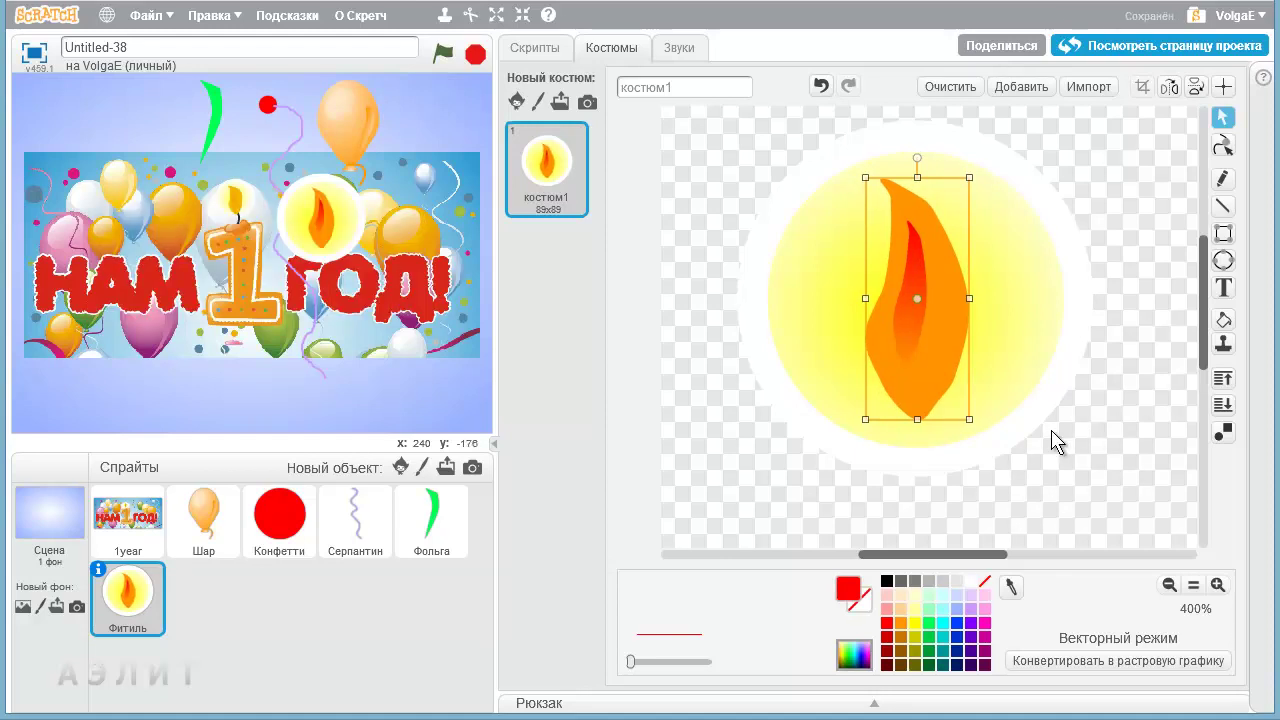
left_click_drag(917, 422, 914, 440)
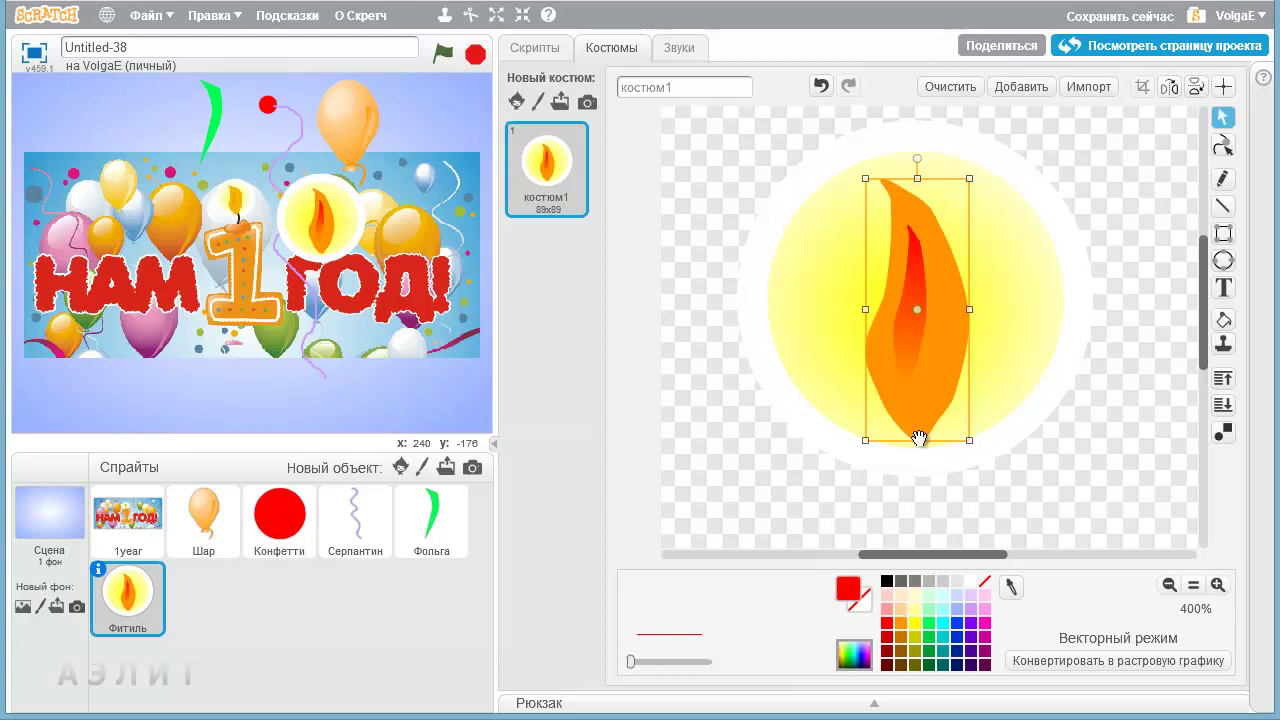
left_click_drag(918, 442, 918, 432)
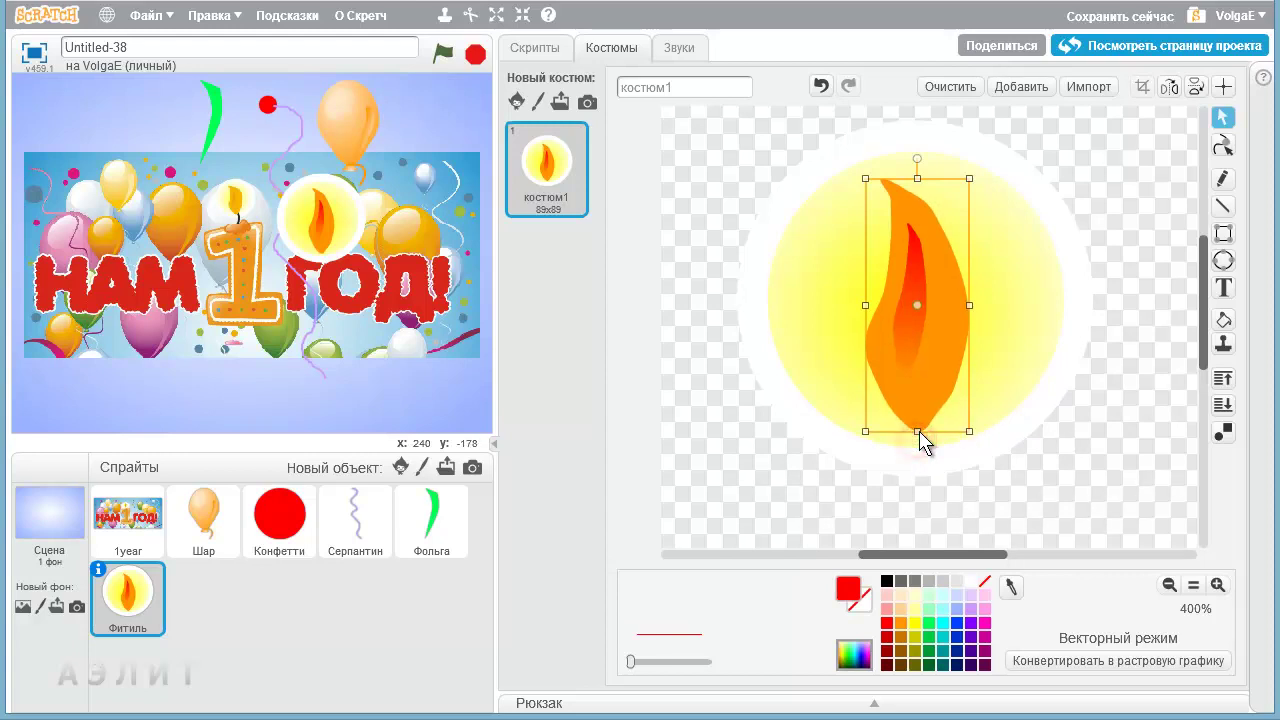
left_click(1058, 460)
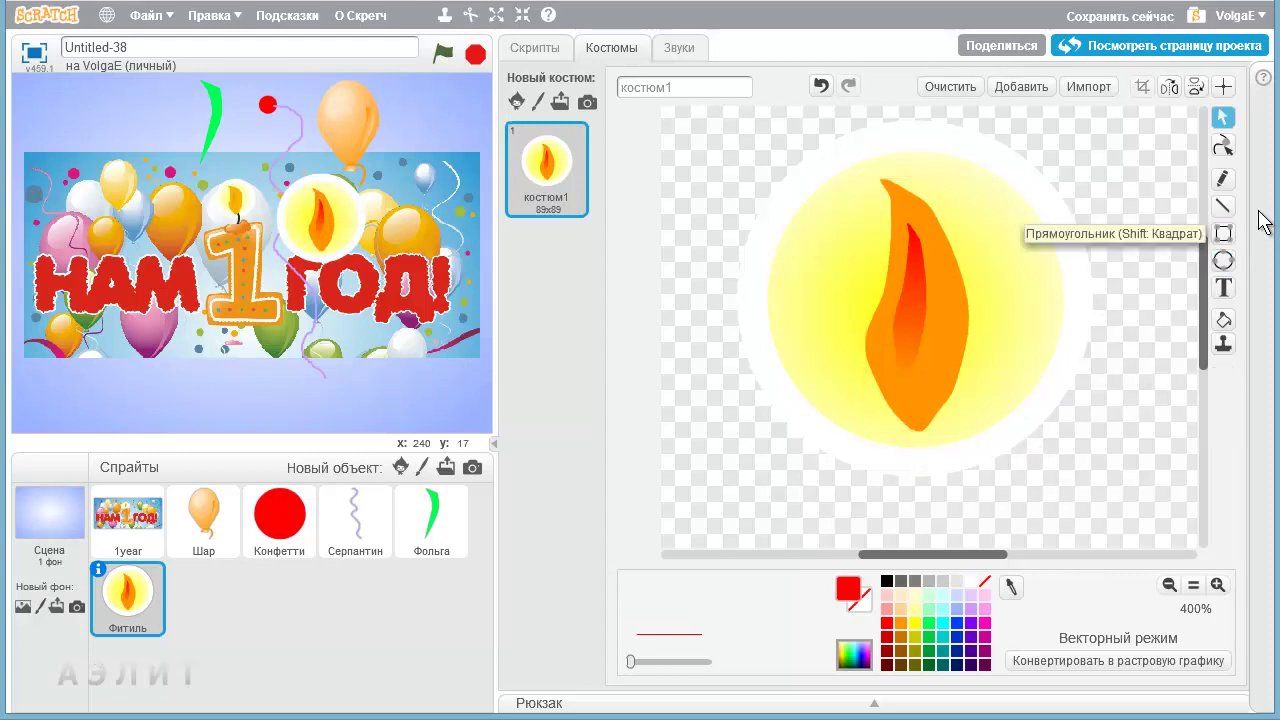
Step: Draw a short, curved black wick freehand from the flame's base down past the edge of the white halo
left_click(1224, 177)
left_click(886, 580)
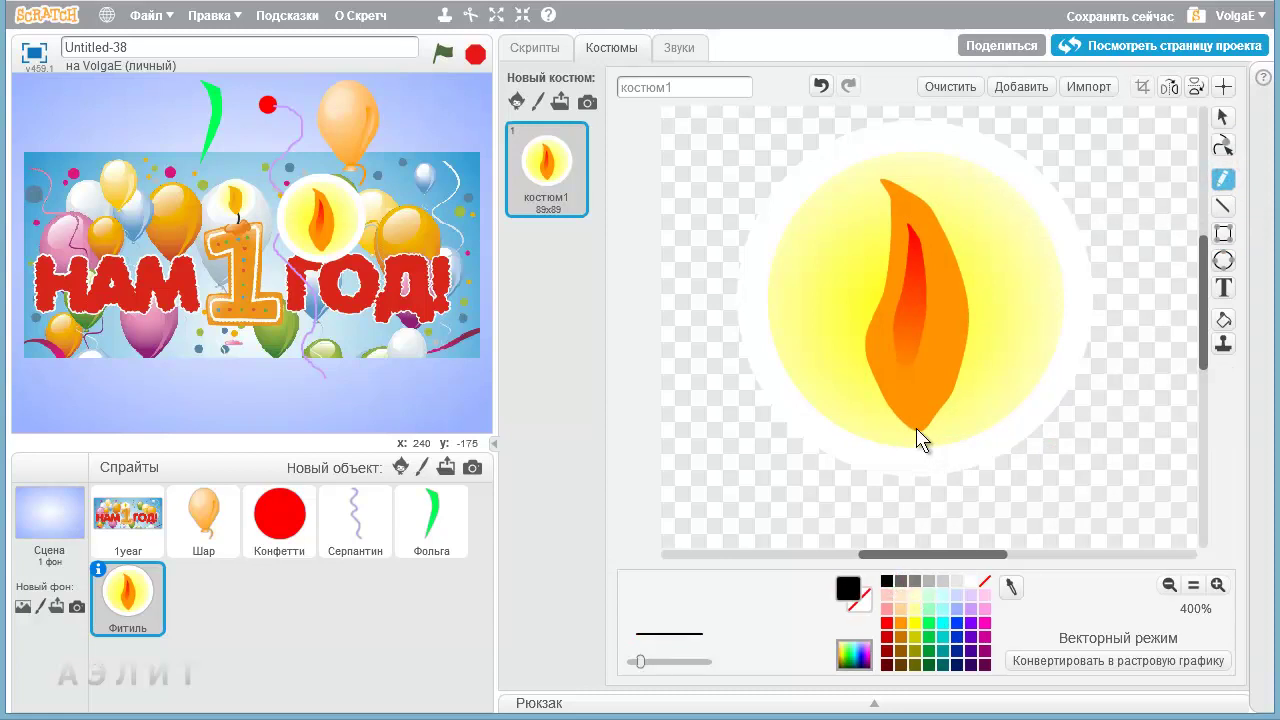
left_click_drag(917, 430, 908, 502)
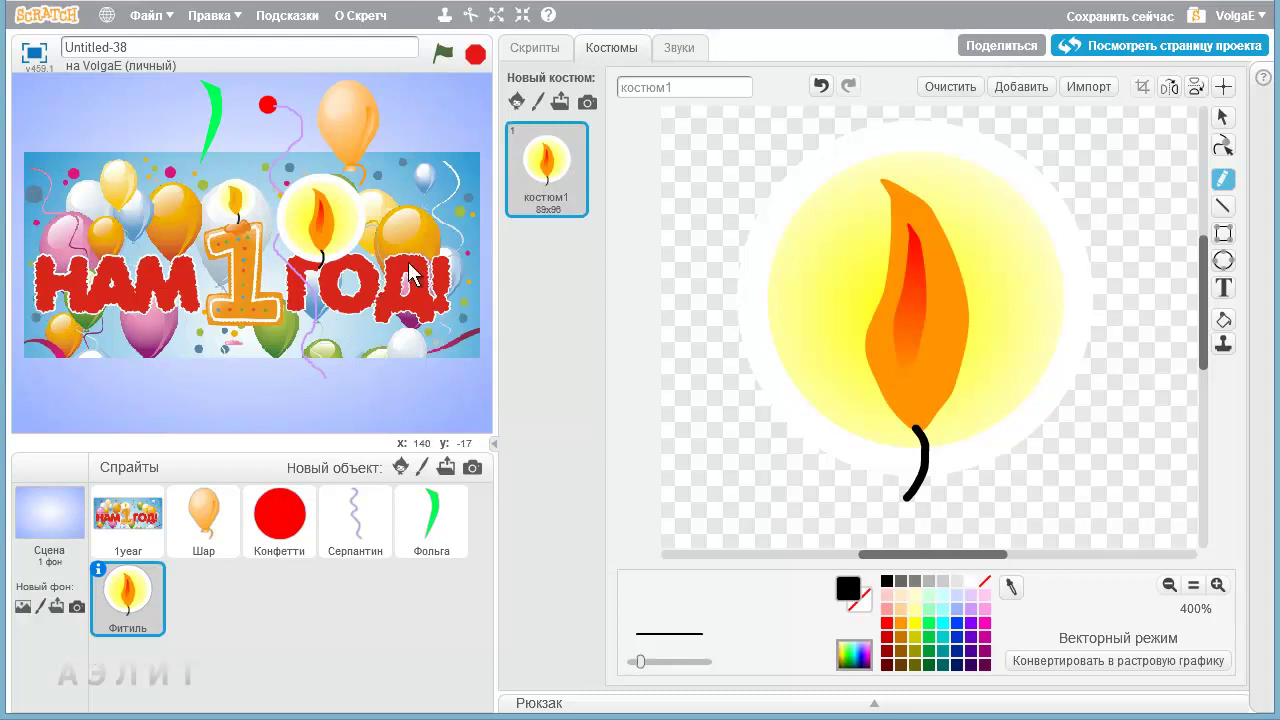
Step: Shrink the Фитиль sprite on the stage and move it to the upper-right corner, beside the balloon
left_click(522, 15)
left_click(322, 220)
left_click(322, 220)
left_click(322, 220)
left_click(322, 220)
left_click(322, 220)
left_click(322, 219)
left_click(323, 218)
left_click(322, 222)
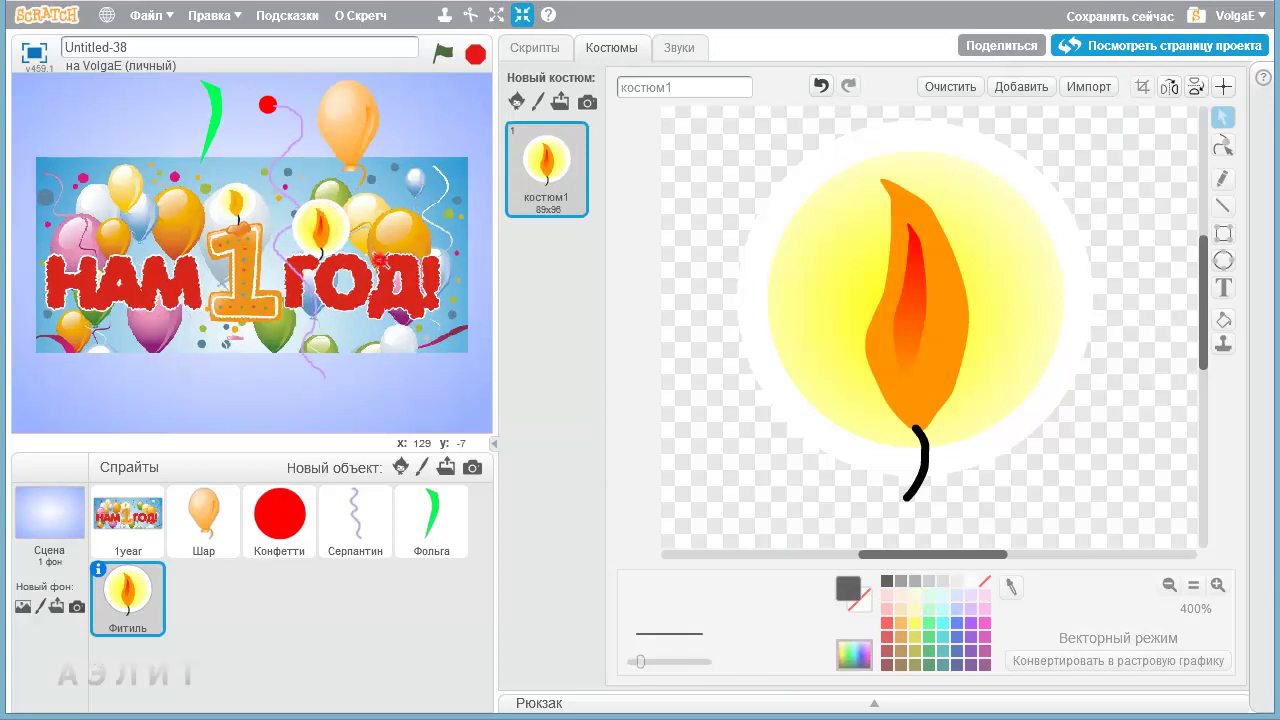
left_click(369, 371)
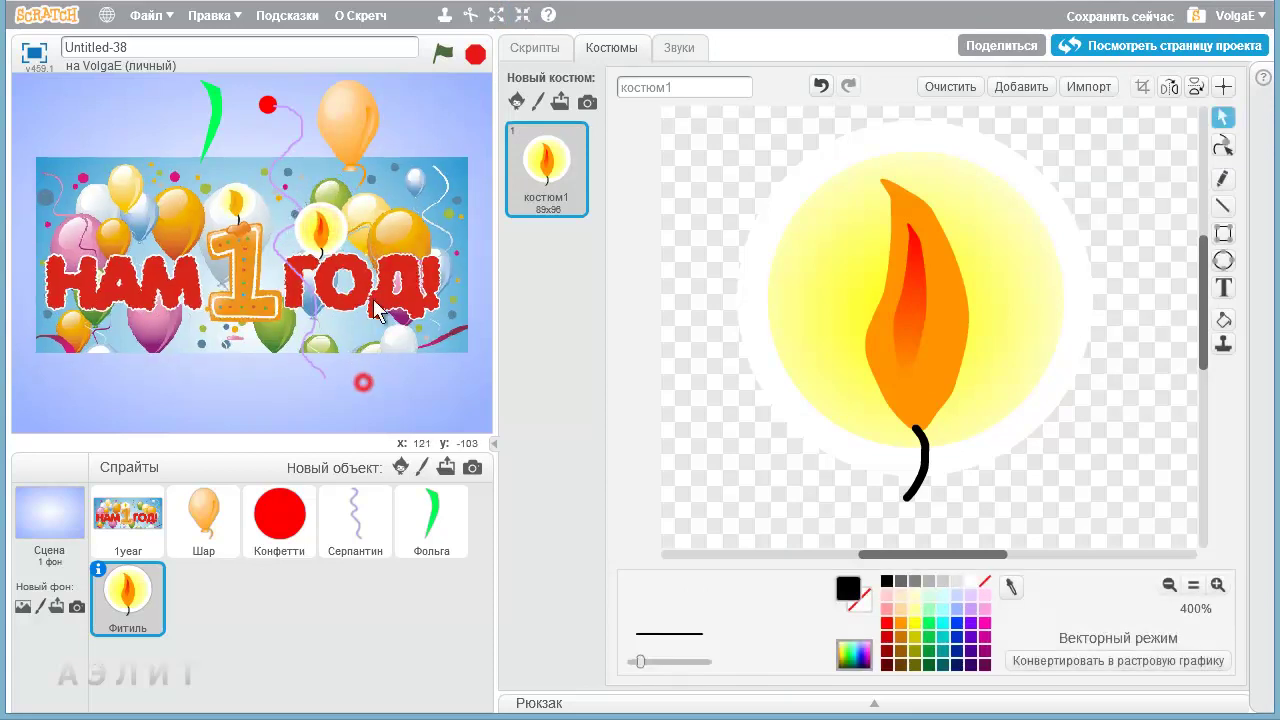
left_click_drag(328, 232, 452, 112)
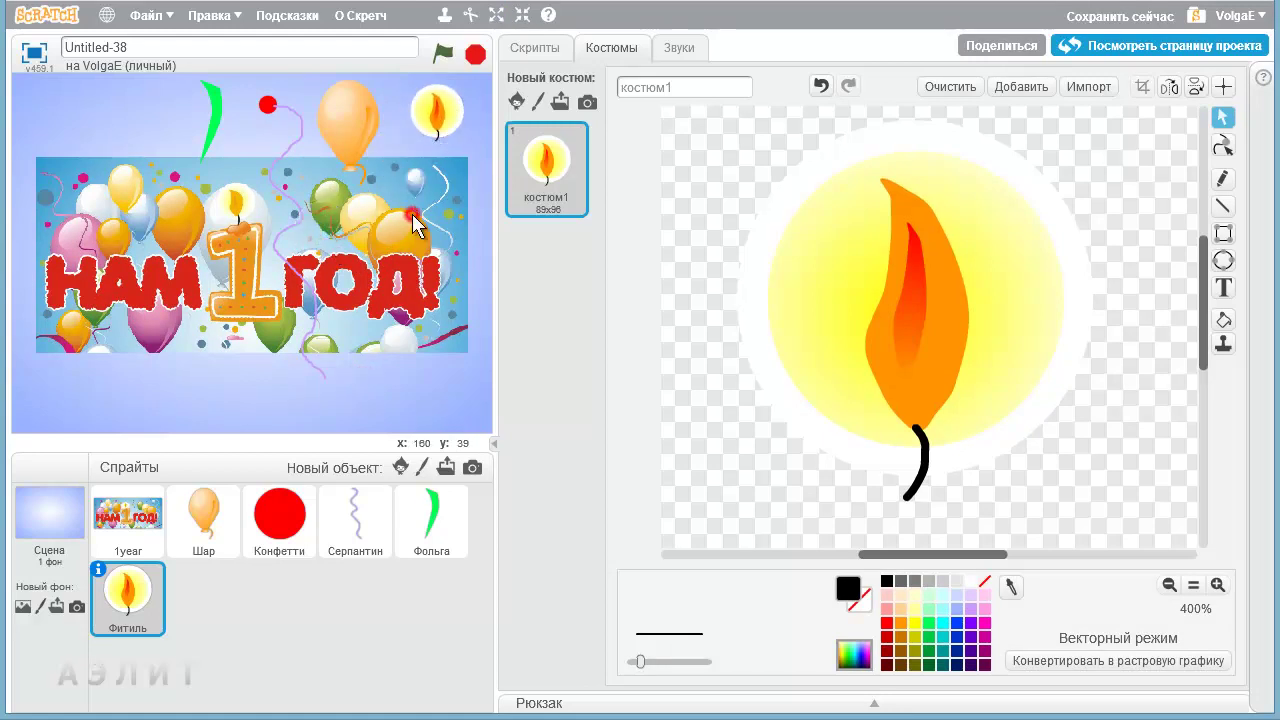
Step: Enlarge the 1year banner sprite on the stage until it spans the full stage width
left_click(496, 14)
left_click(340, 278)
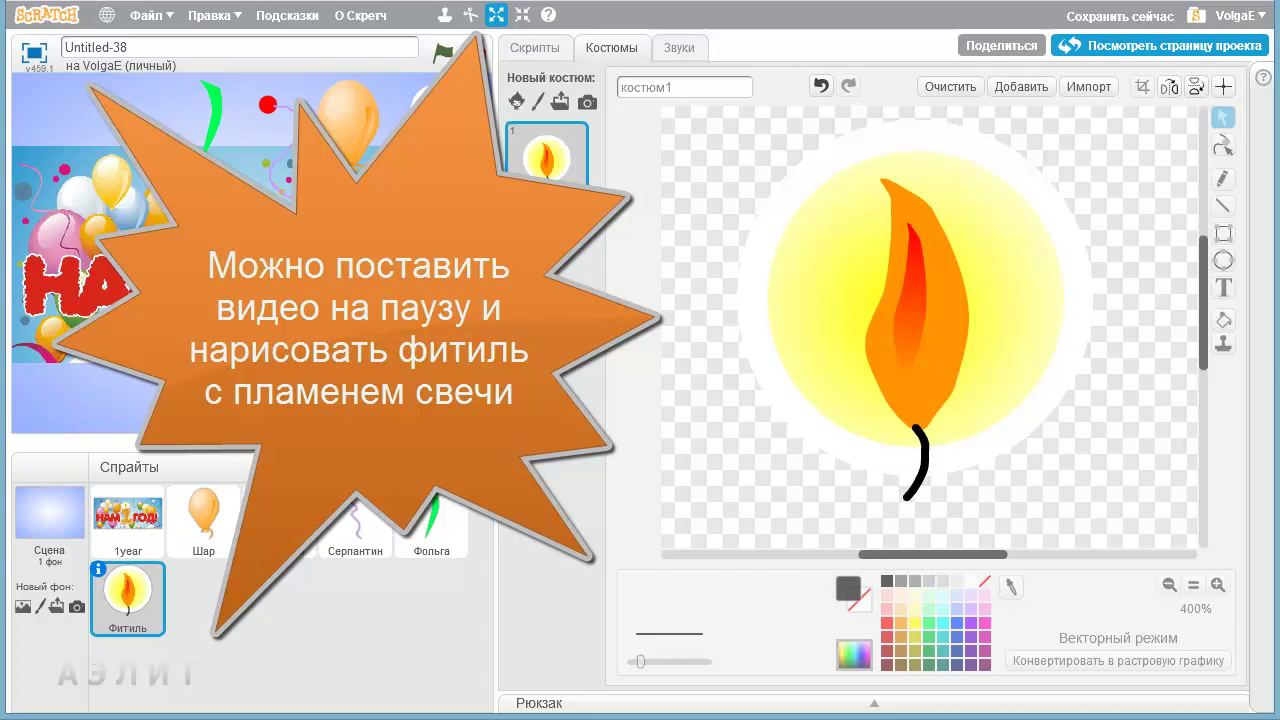
left_click(874, 19)
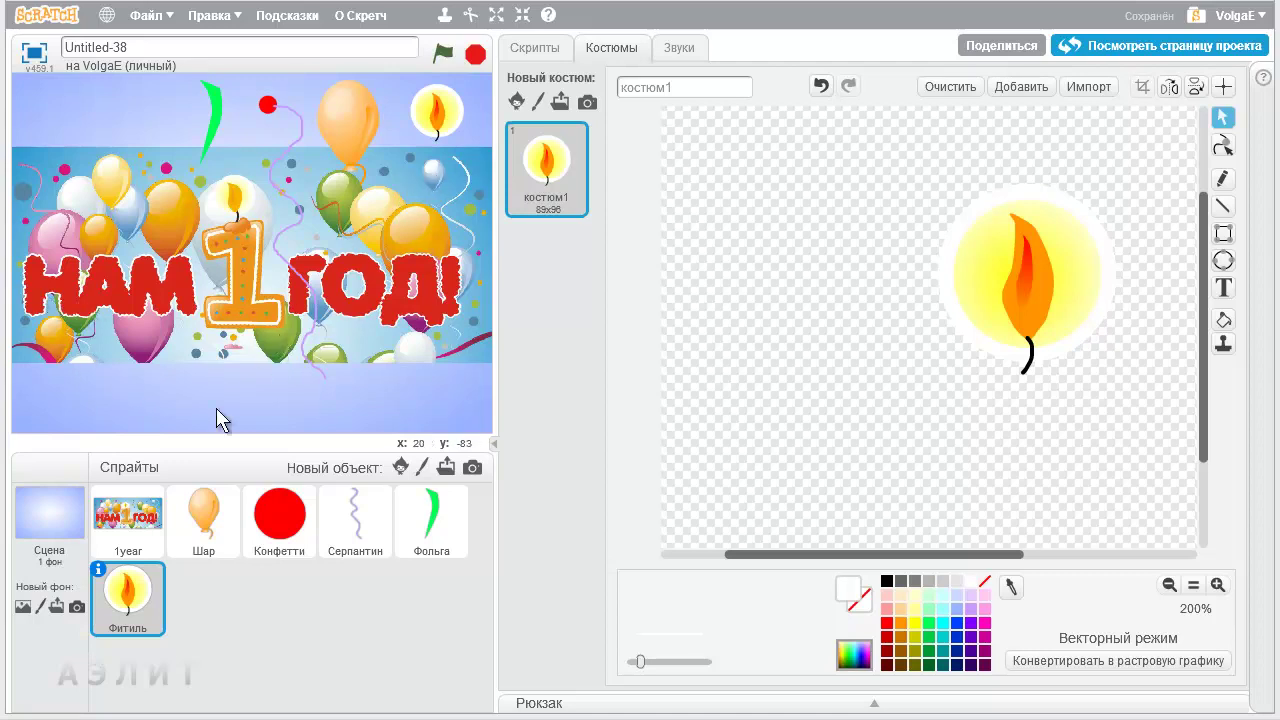
Step: Duplicate the 1year sprite and place the copy over the original banner on the stage
left_click(120, 545)
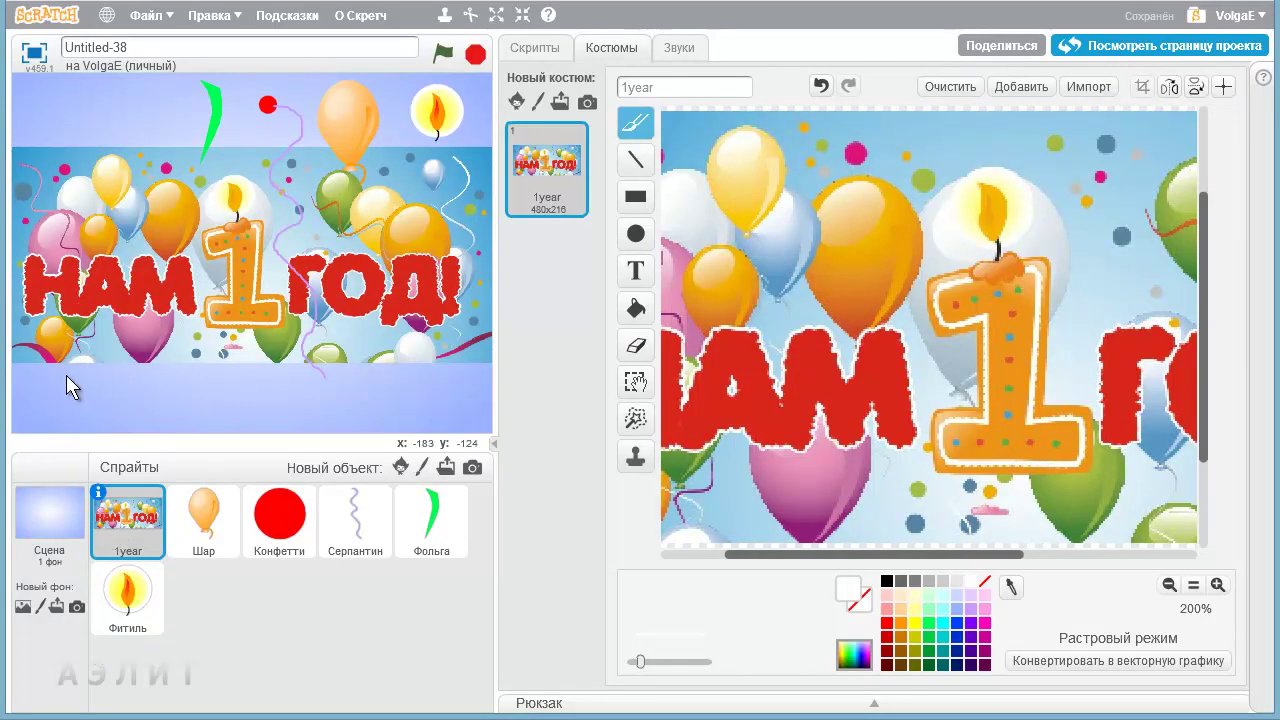
right_click(120, 525)
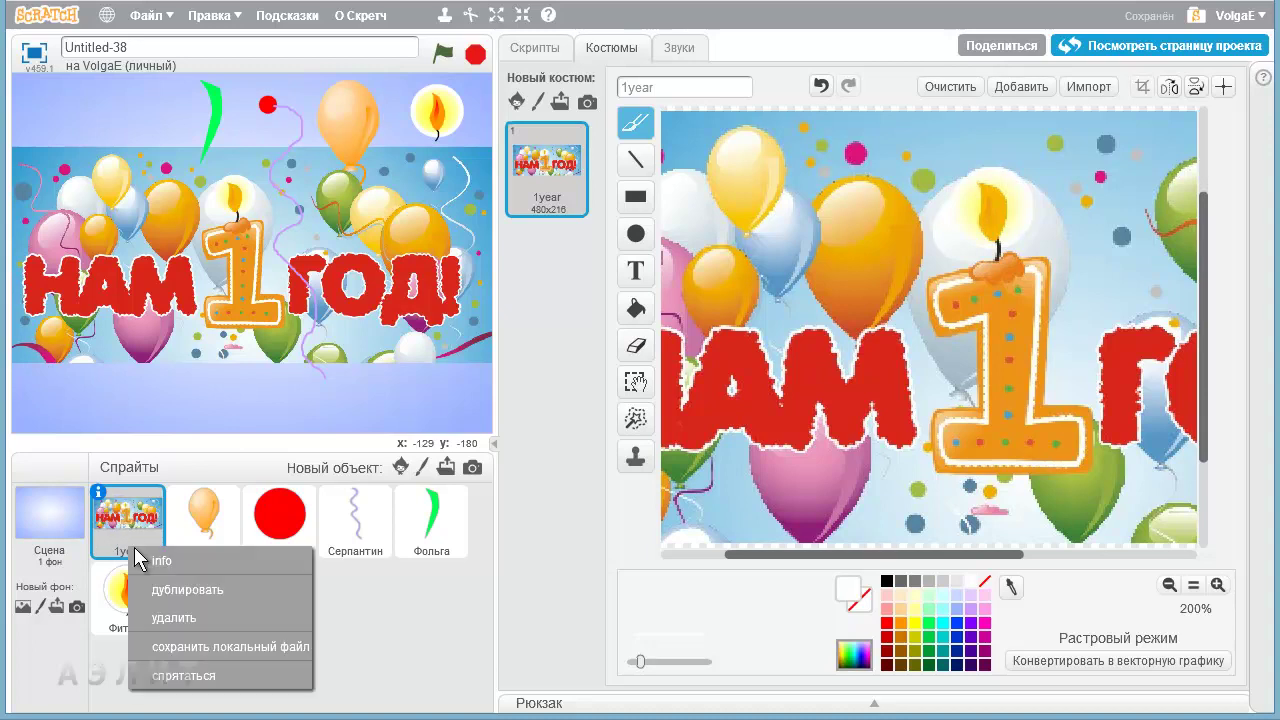
left_click(175, 590)
left_click(203, 586)
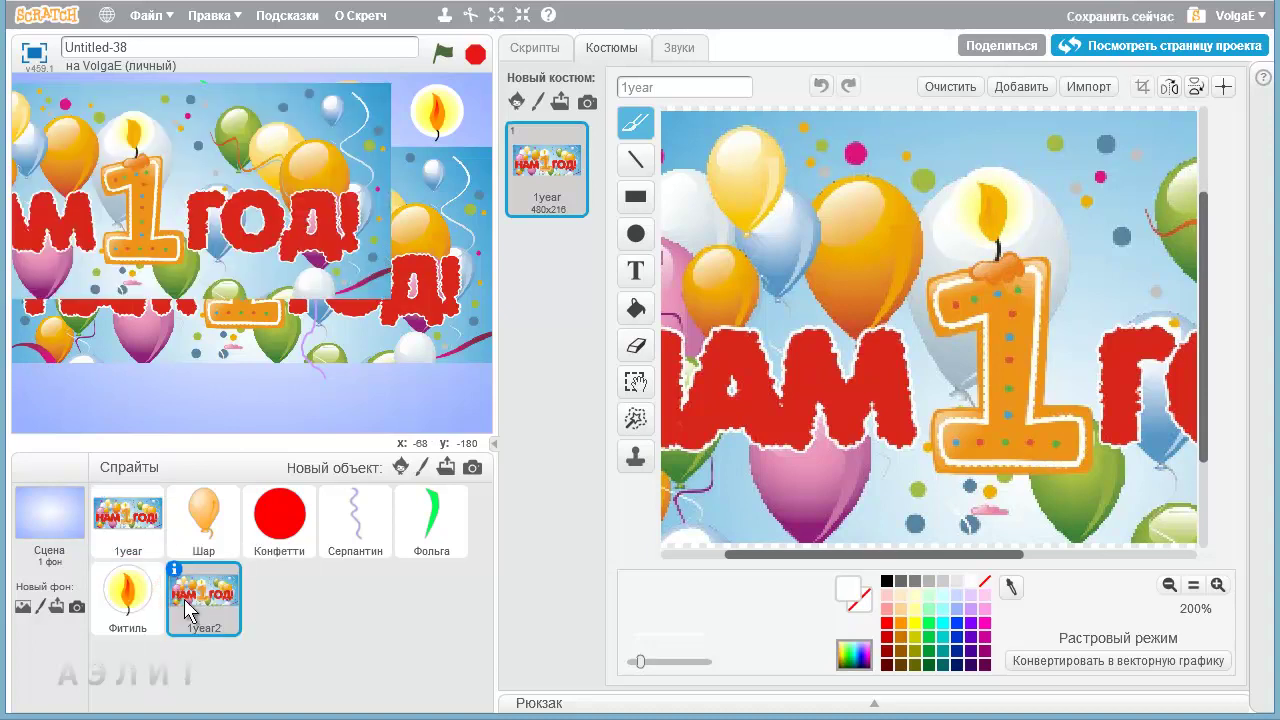
left_click_drag(267, 320, 301, 329)
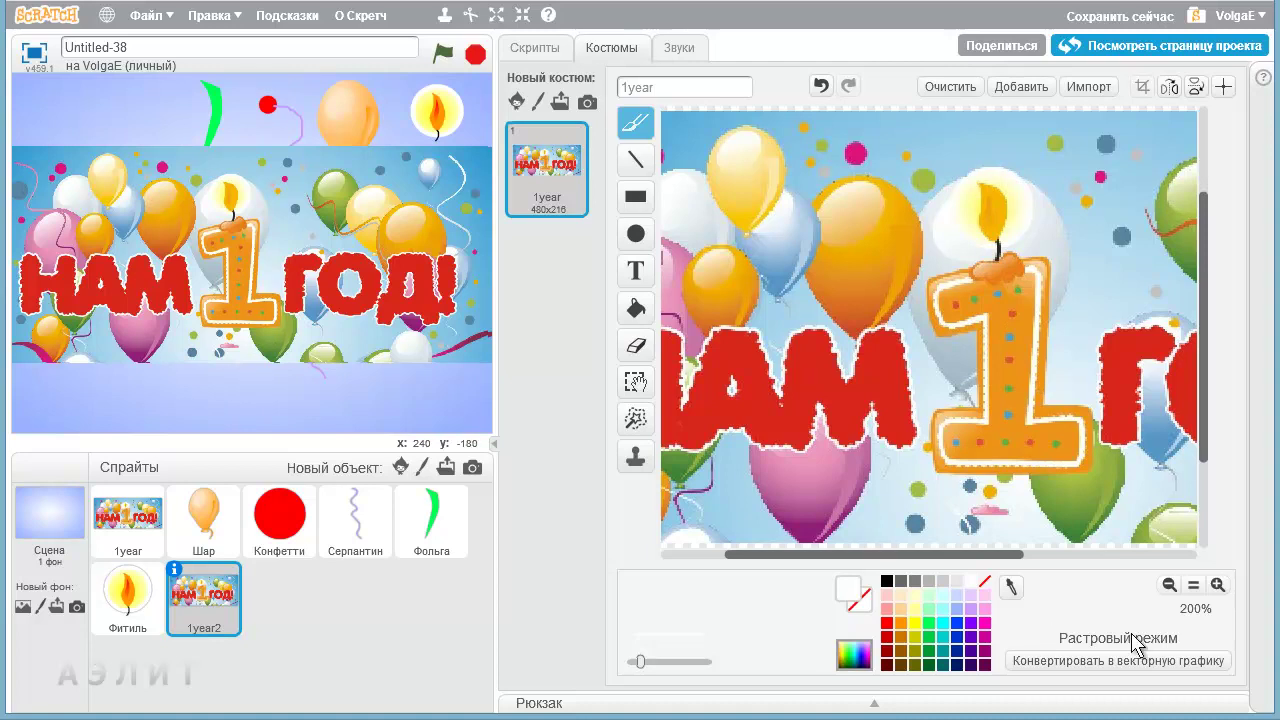
Step: With background removal at 200% zoom, mark the digit 1 in the banner copy along its top, right side and base
left_click(1168, 585)
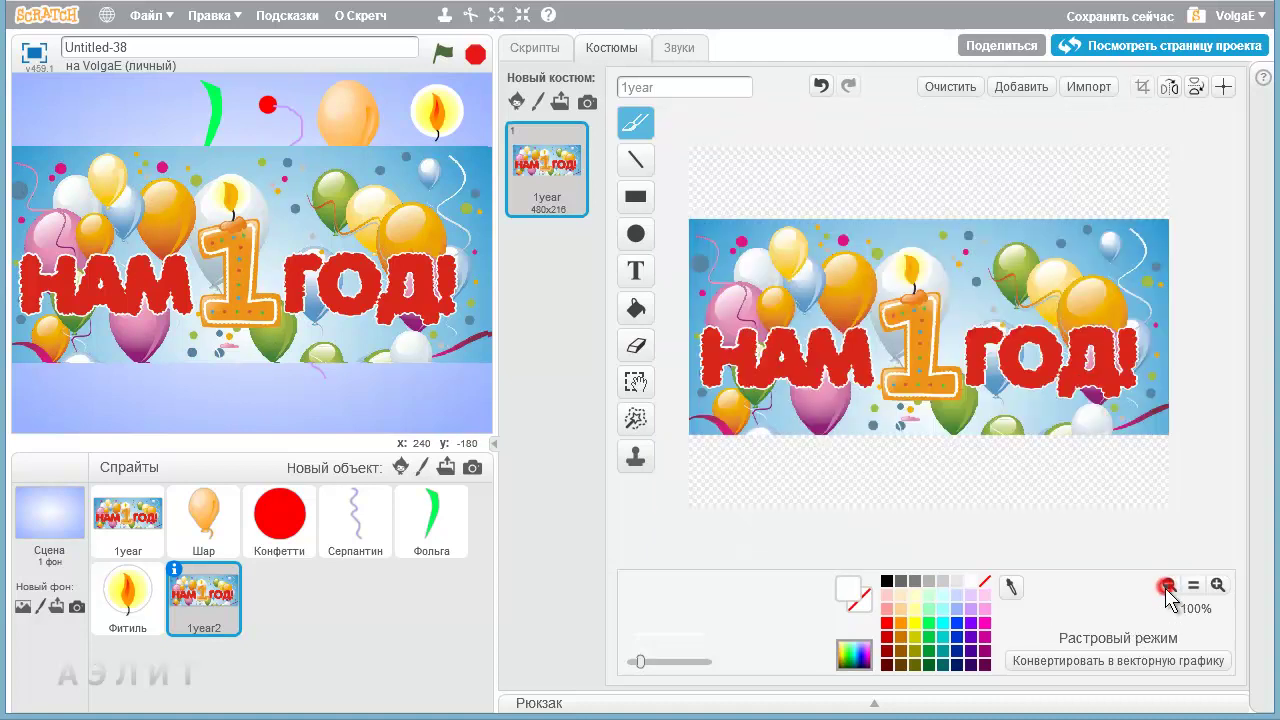
left_click(1217, 585)
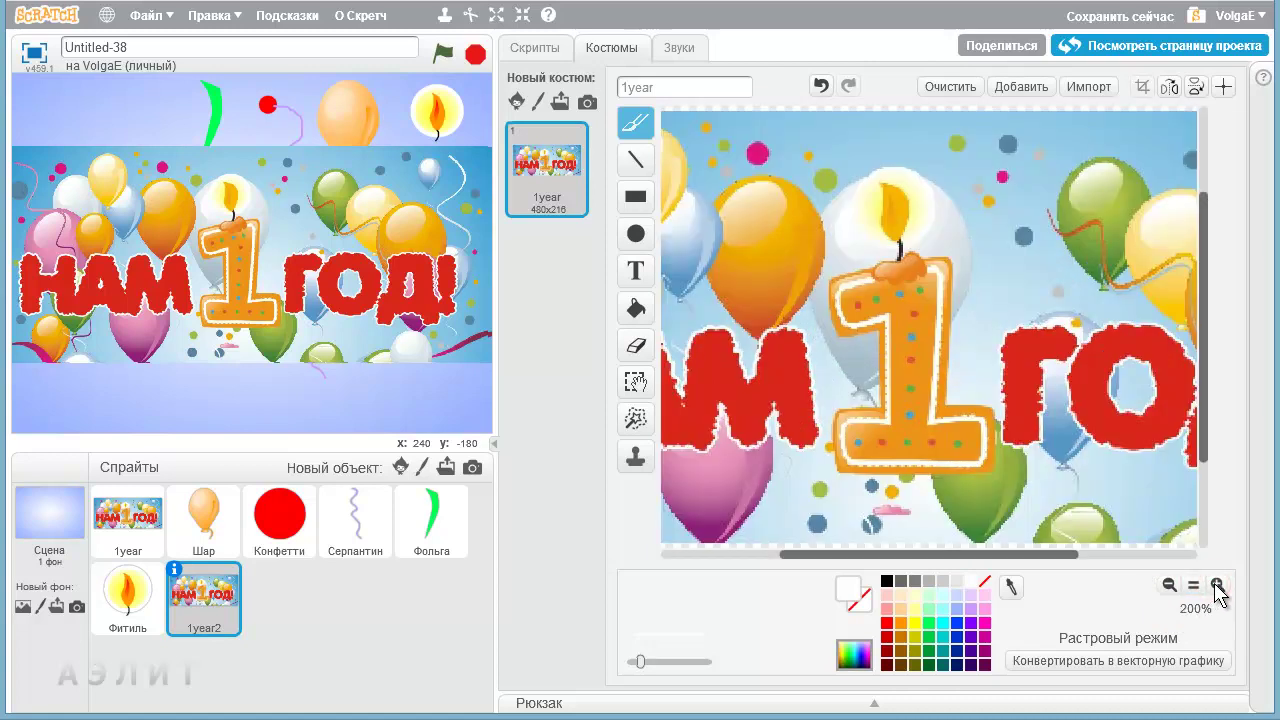
left_click(1217, 586)
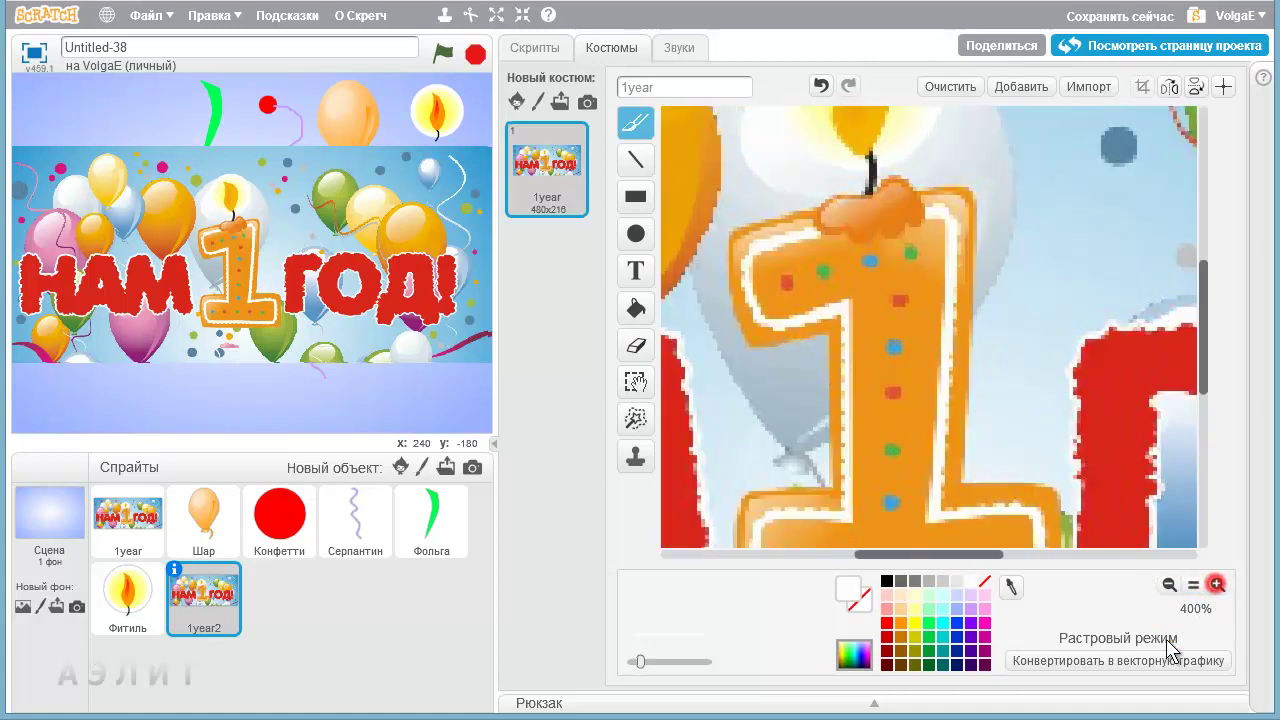
left_click(1168, 585)
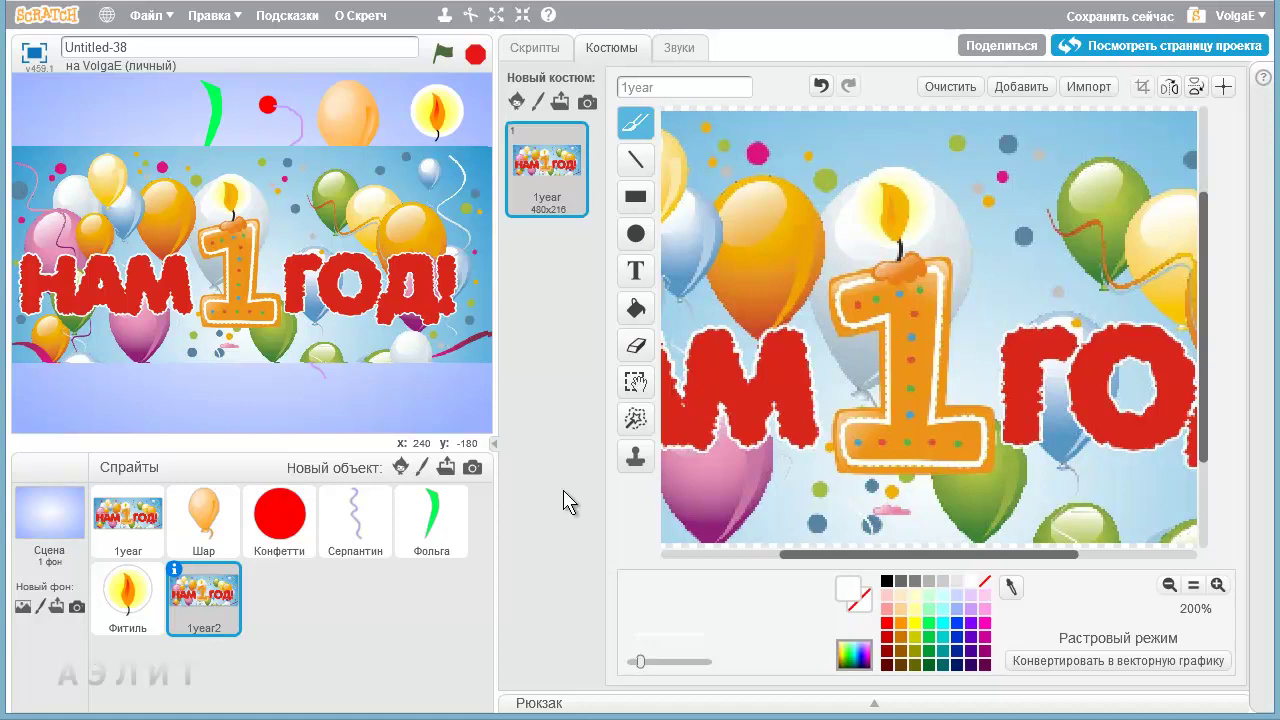
left_click(638, 422)
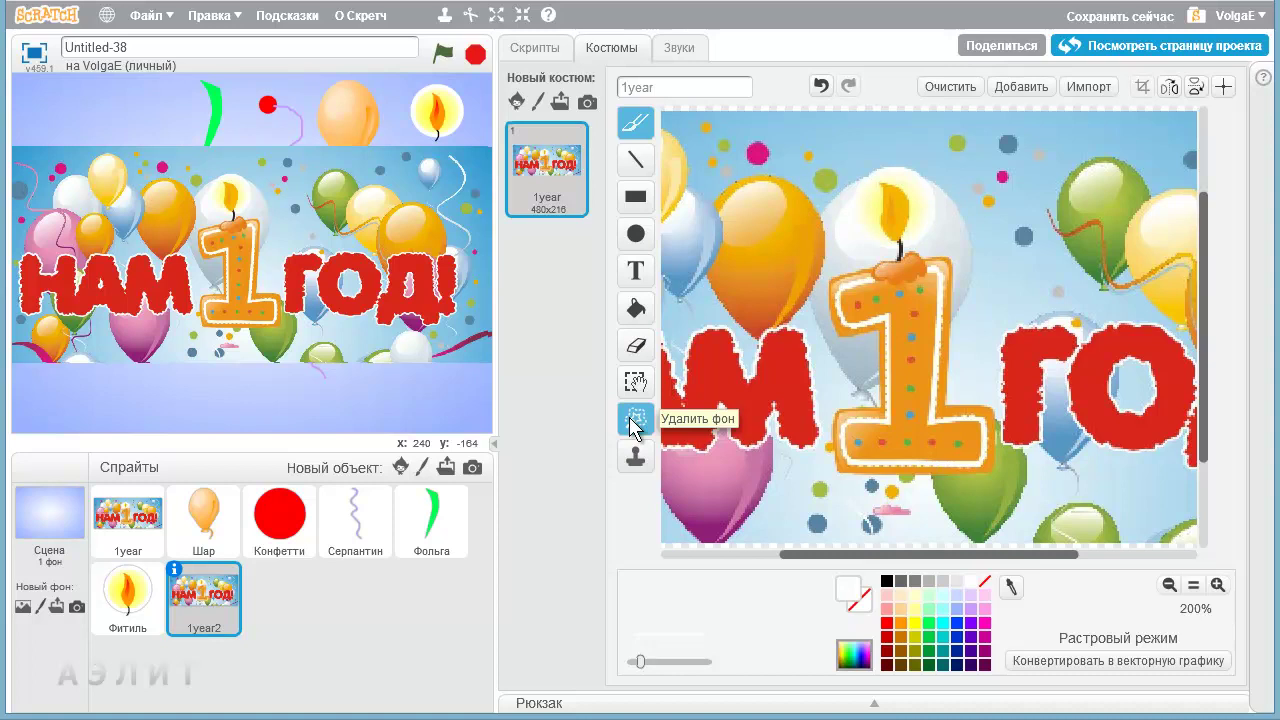
left_click(635, 420)
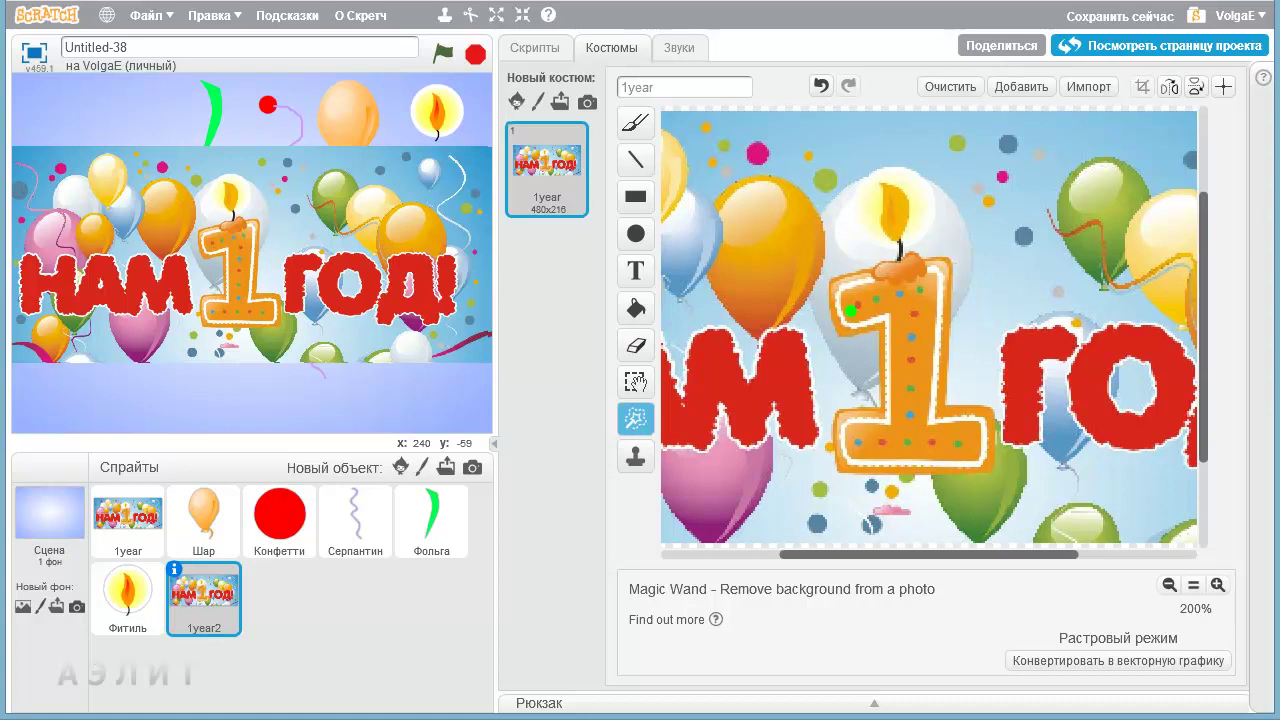
left_click_drag(831, 283, 870, 271)
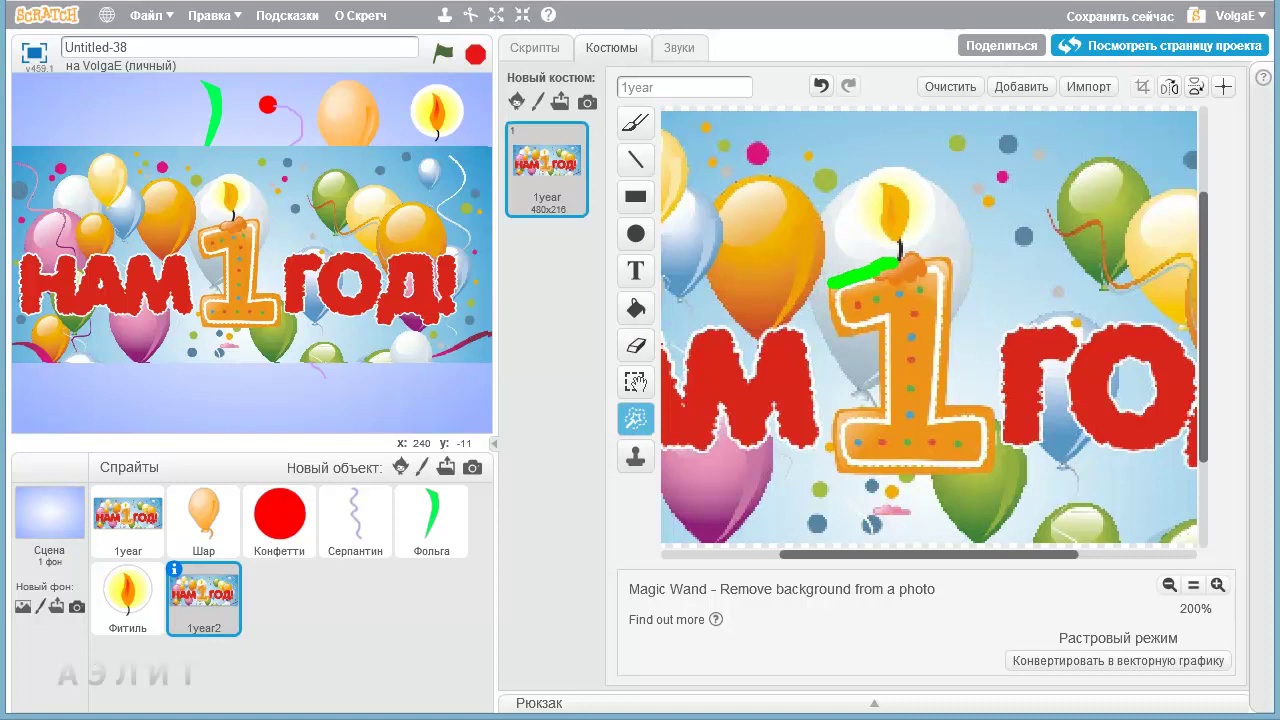
mouse_move(940, 262)
left_mouse_down()
mouse_move(952, 276)
mouse_move(933, 478)
left_mouse_up()
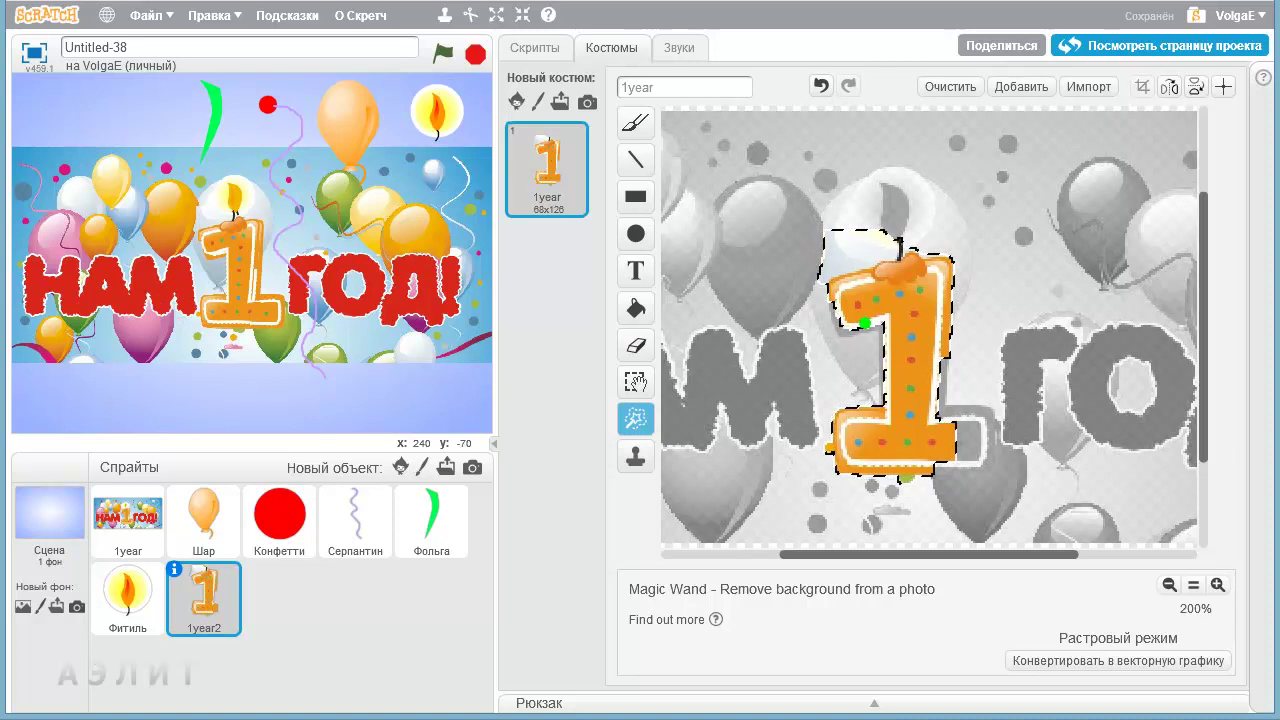
Step: Mark the left side, stem and full base of the digit 1 to keep them in the banner copy's background removal
mouse_move(834, 287)
left_mouse_down()
mouse_move(840, 322)
mouse_move(888, 324)
left_mouse_up()
left_click_drag(880, 402, 880, 425)
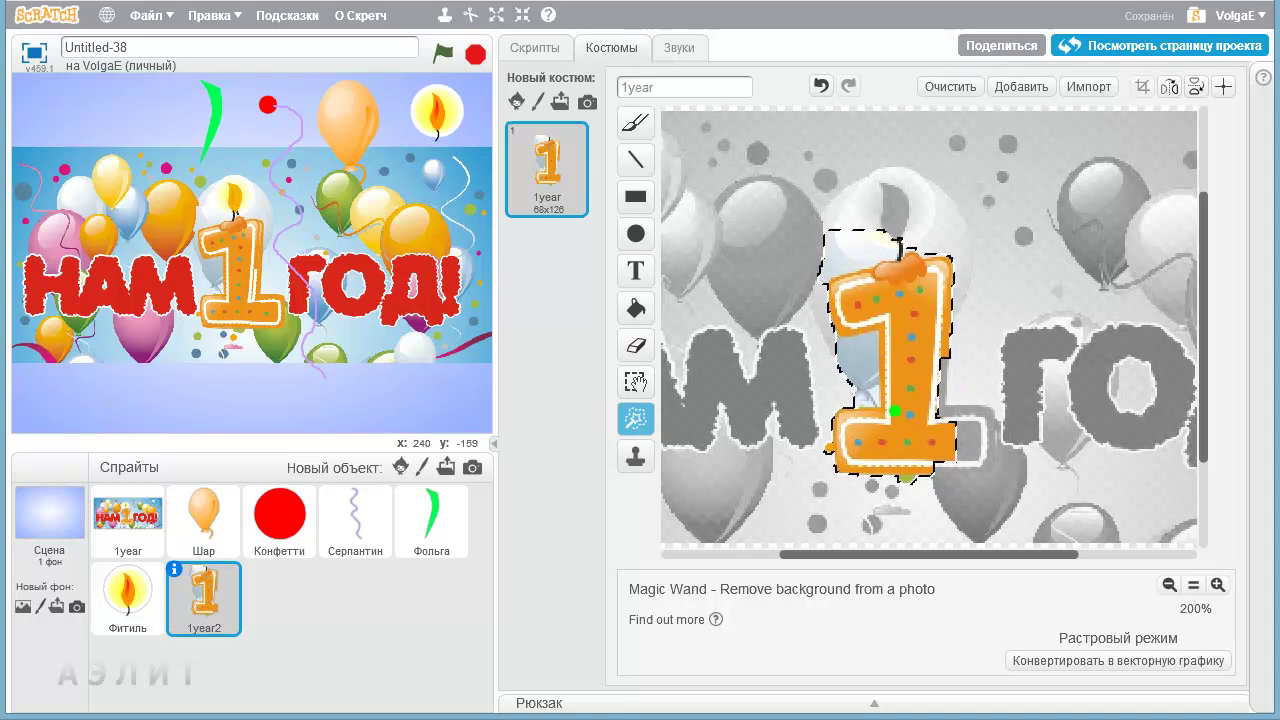
left_click(944, 354)
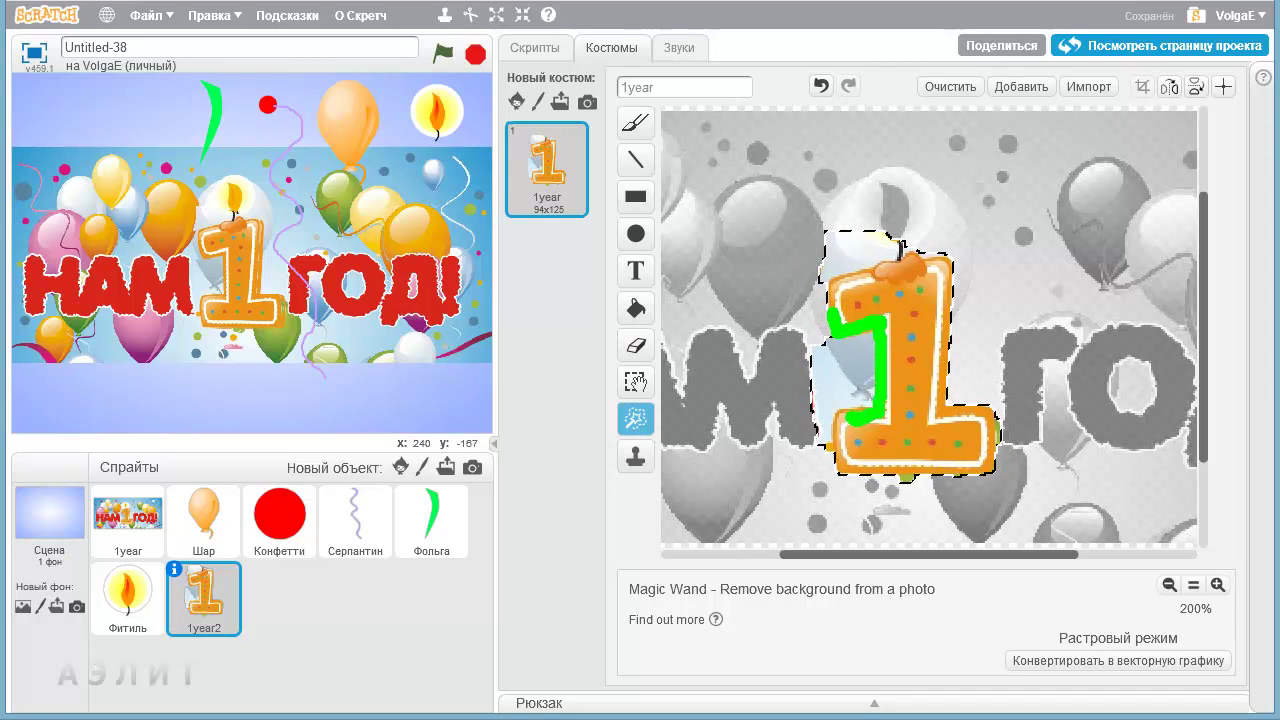
left_click_drag(832, 424, 838, 447)
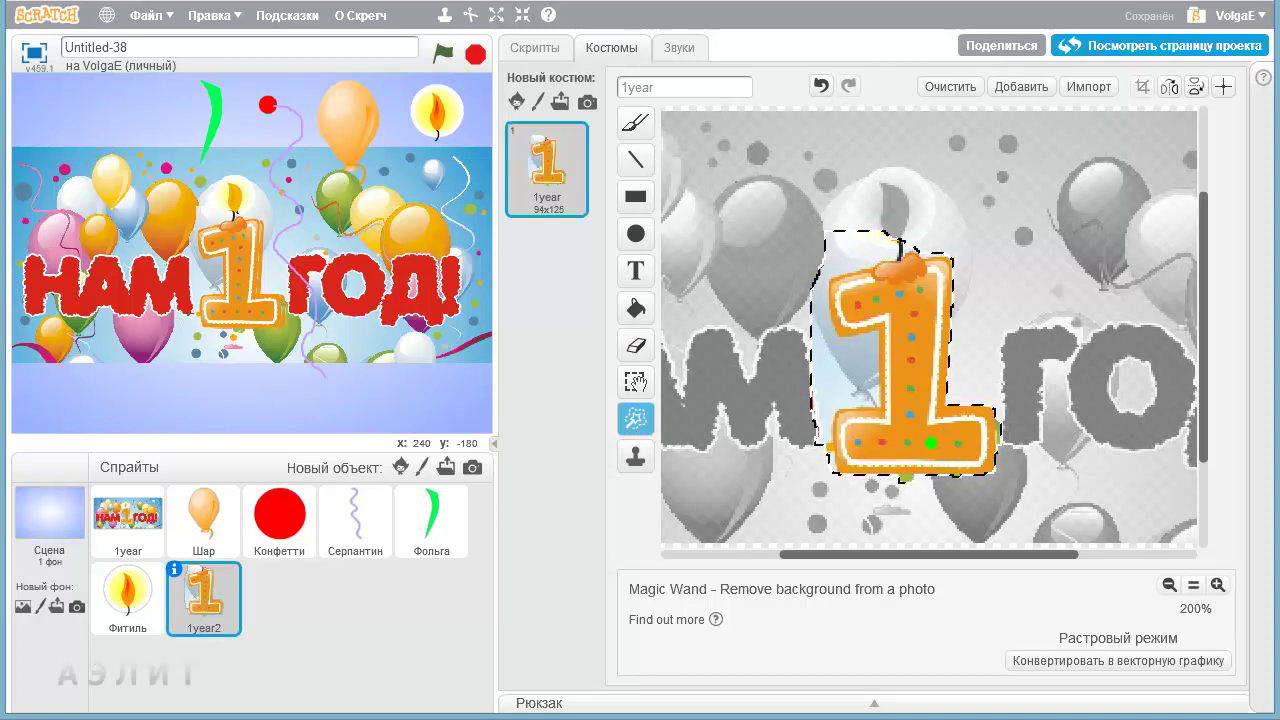
mouse_move(928, 444)
left_mouse_down()
mouse_move(990, 455)
mouse_move(930, 478)
mouse_move(870, 478)
left_mouse_up()
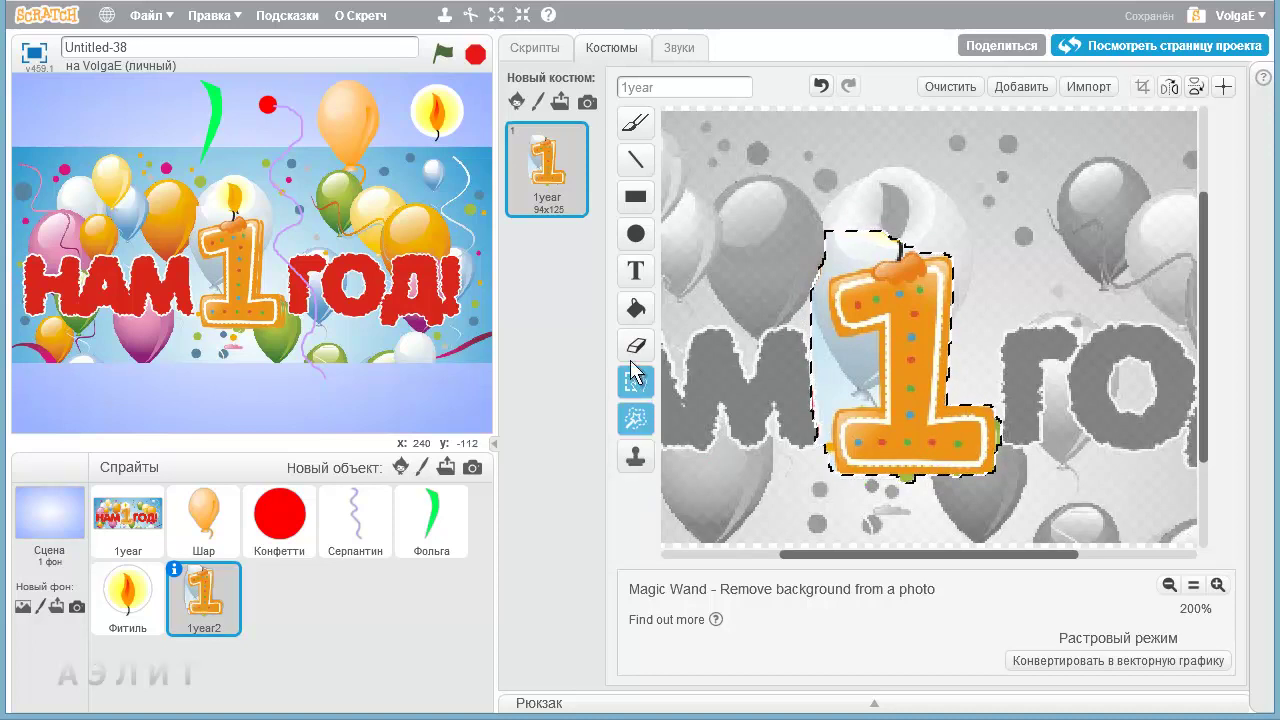
Step: With the Eraser at 400% zoom, erase the green leftovers along the lower edge of the digit's base
left_click(636, 346)
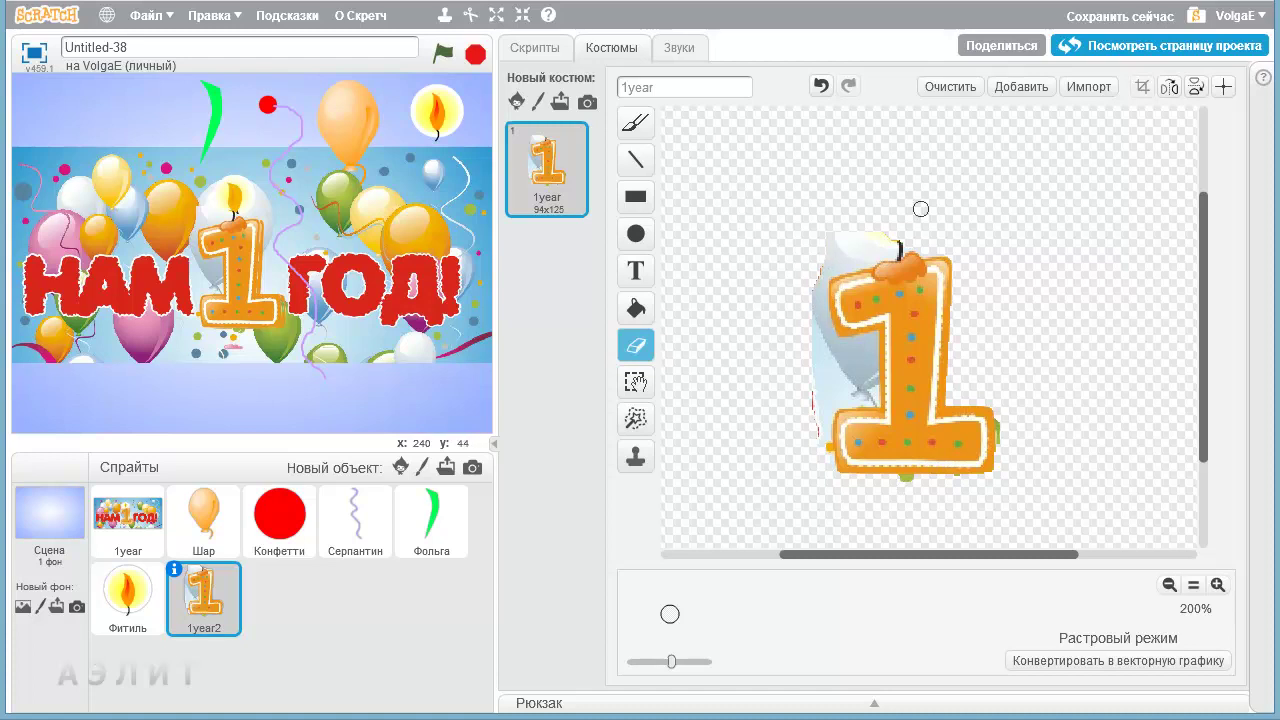
left_click(1172, 586)
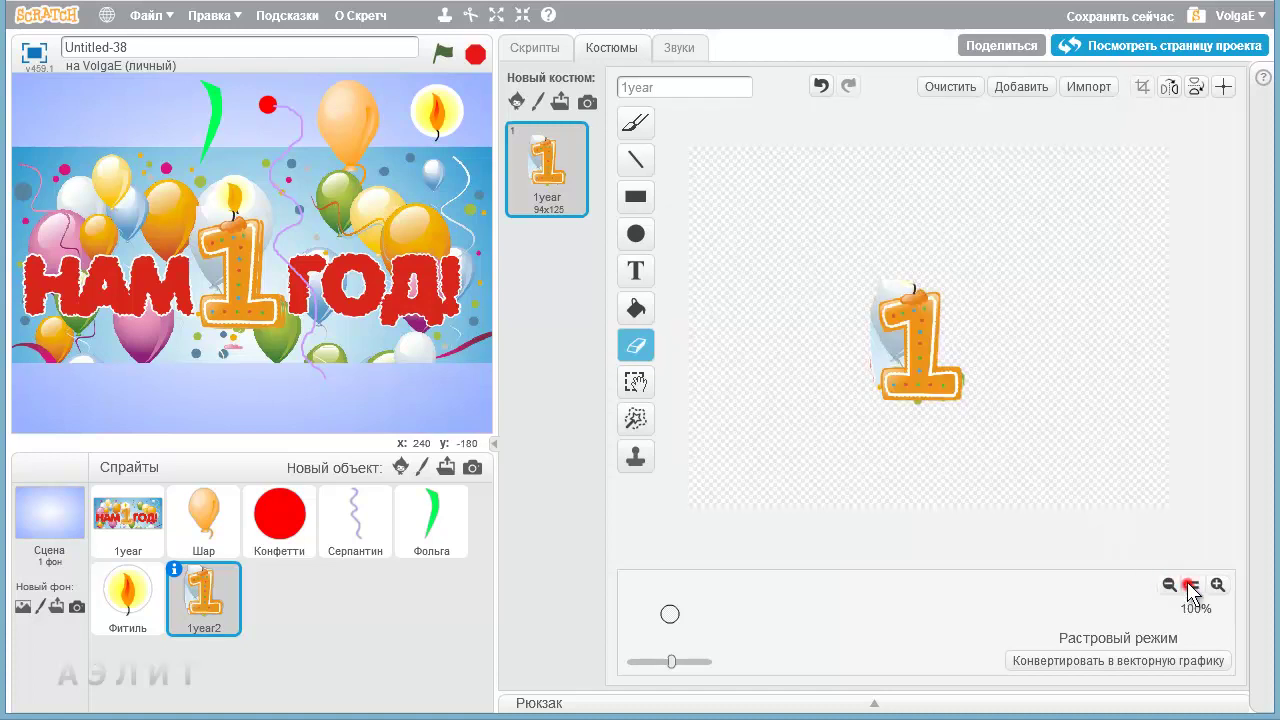
left_click(1216, 586)
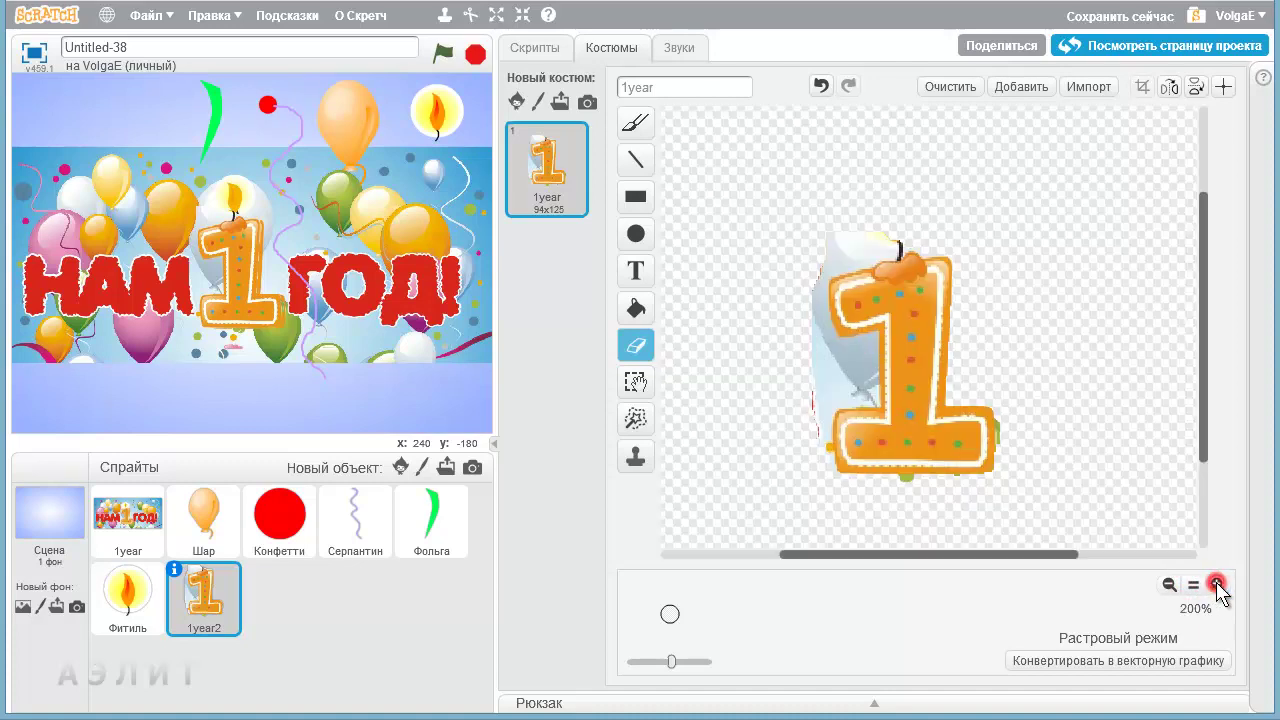
left_click(1216, 586)
left_click_drag(1207, 313, 1206, 382)
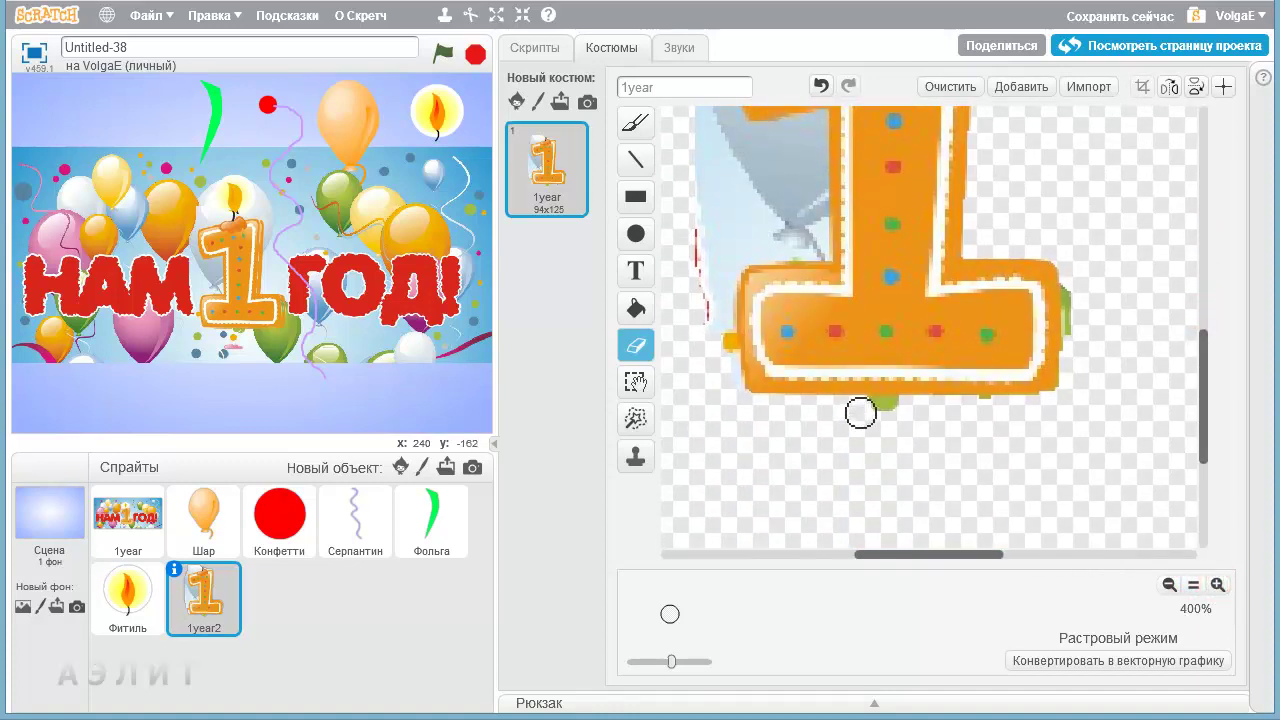
left_click_drag(857, 413, 996, 404)
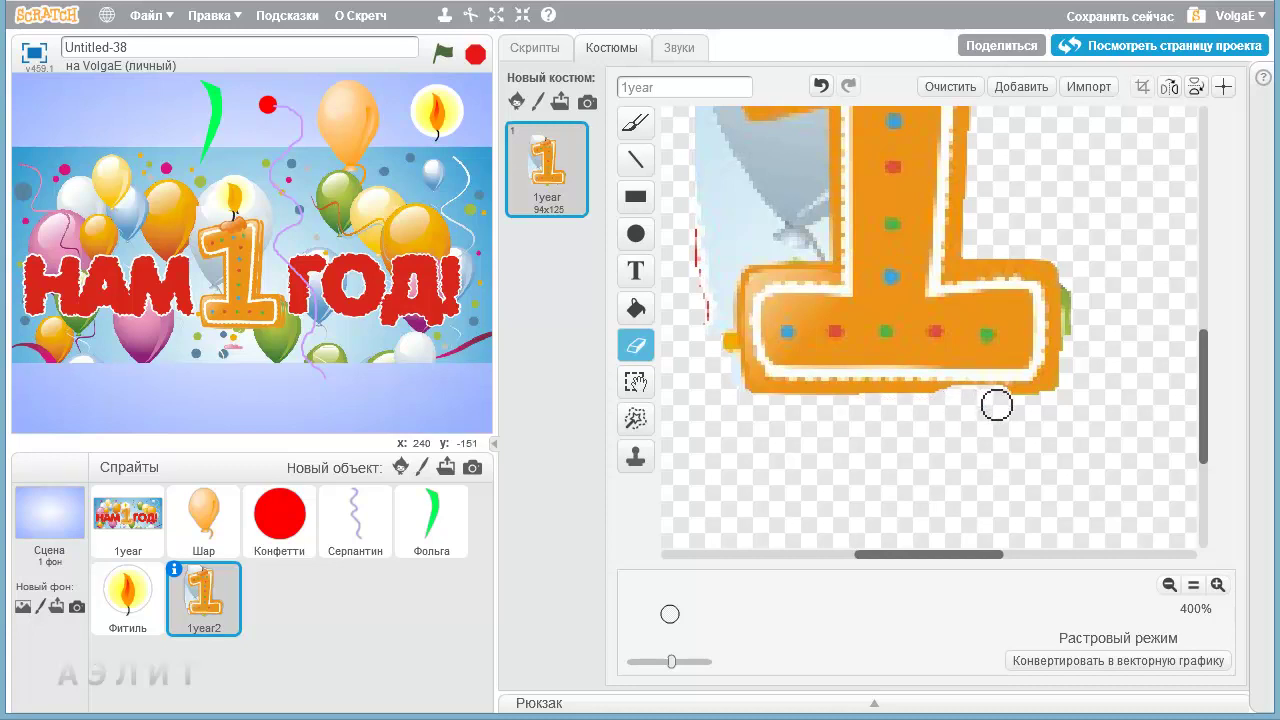
left_click(821, 85)
mouse_move(886, 418)
left_mouse_down()
mouse_move(869, 414)
mouse_move(888, 418)
left_mouse_up()
left_click(868, 416)
left_click(886, 412)
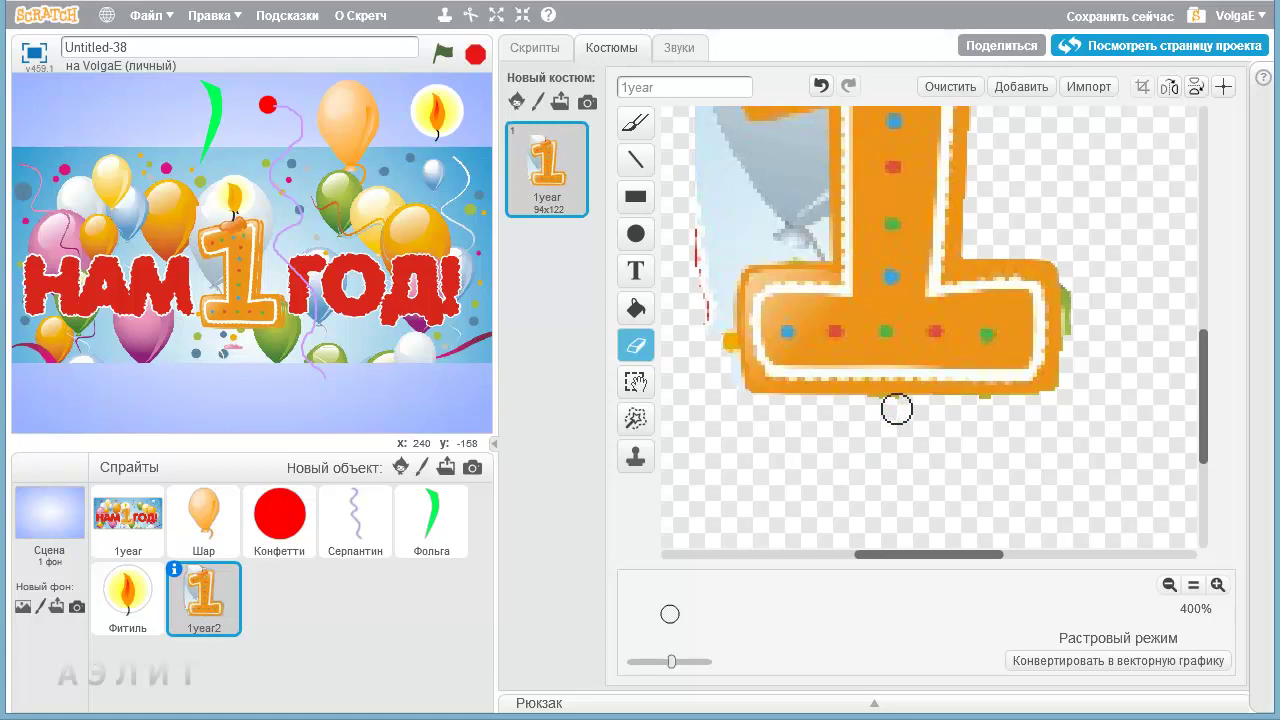
left_click(895, 411)
left_click(874, 408)
left_click(984, 409)
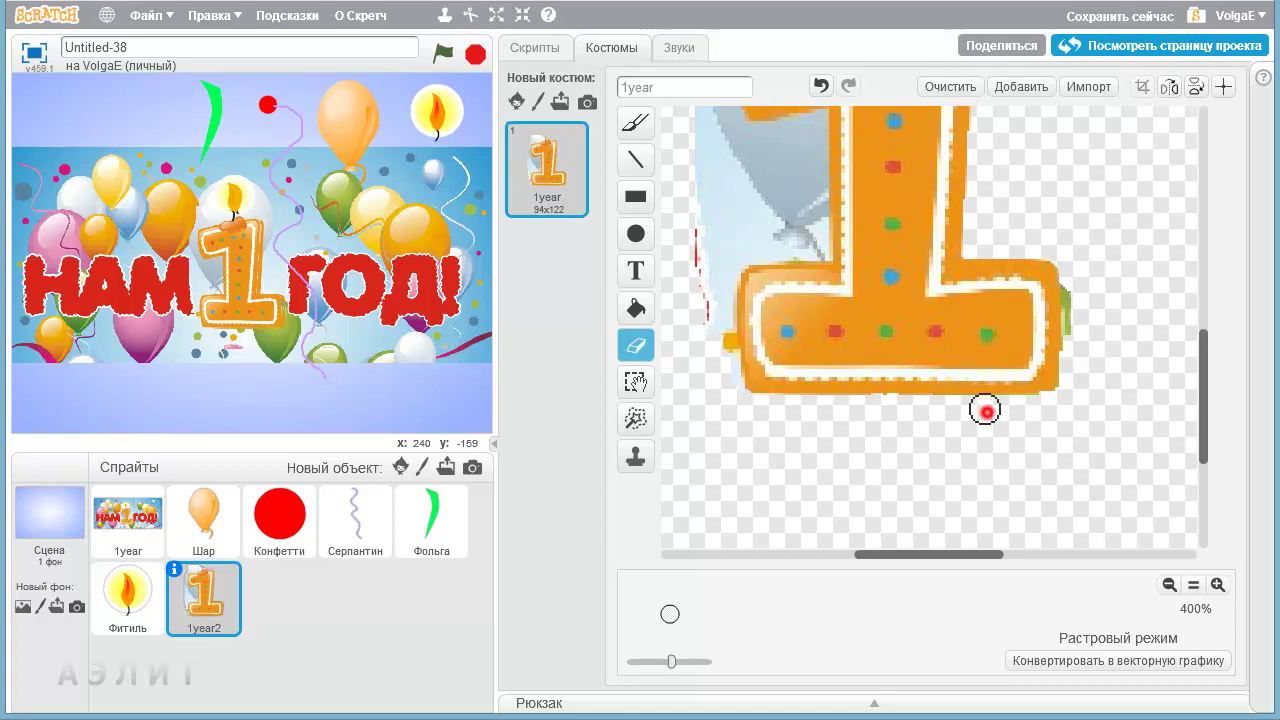
Step: Erase the green leftovers beside the right end of the digit's base
left_click(1078, 294)
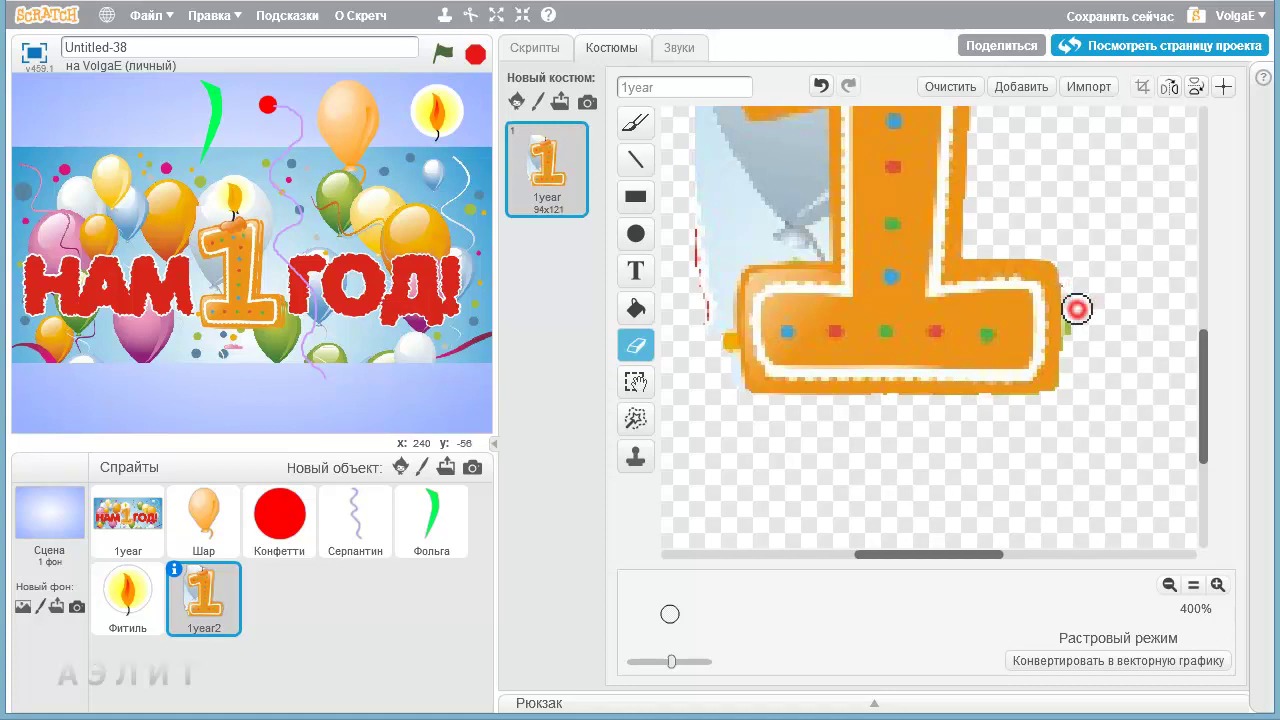
left_click(1076, 322)
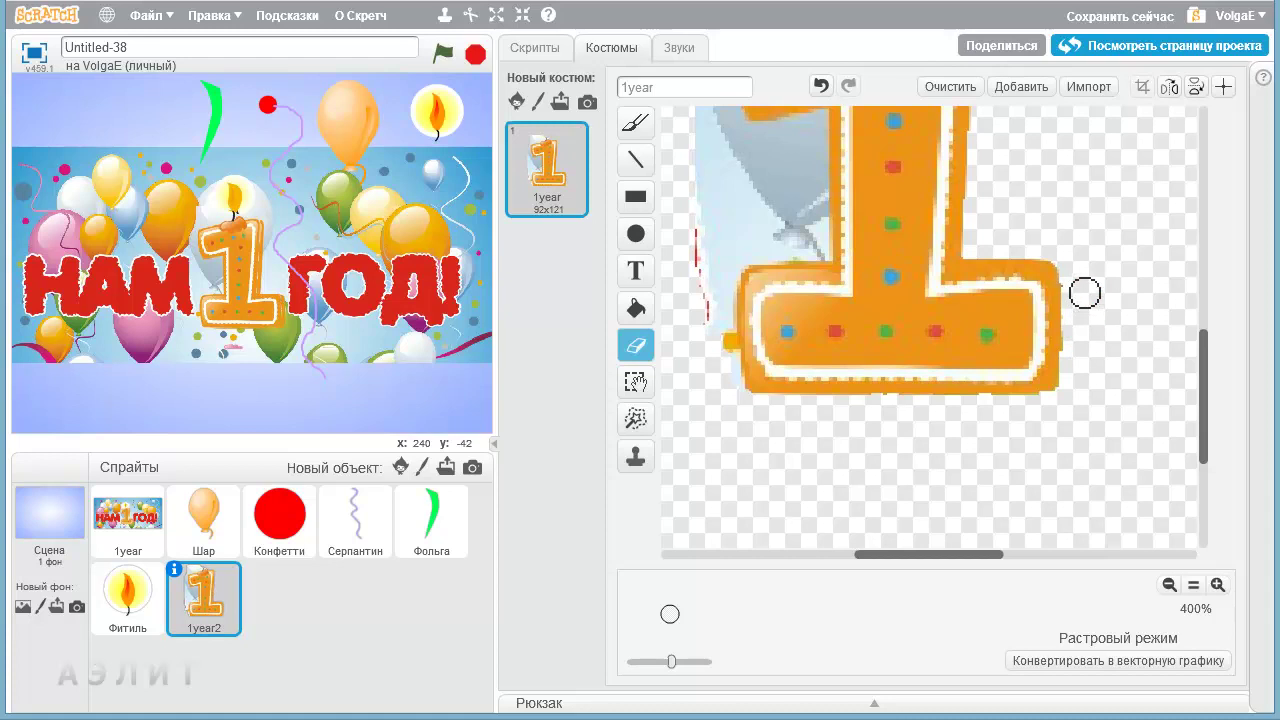
left_click(1078, 286)
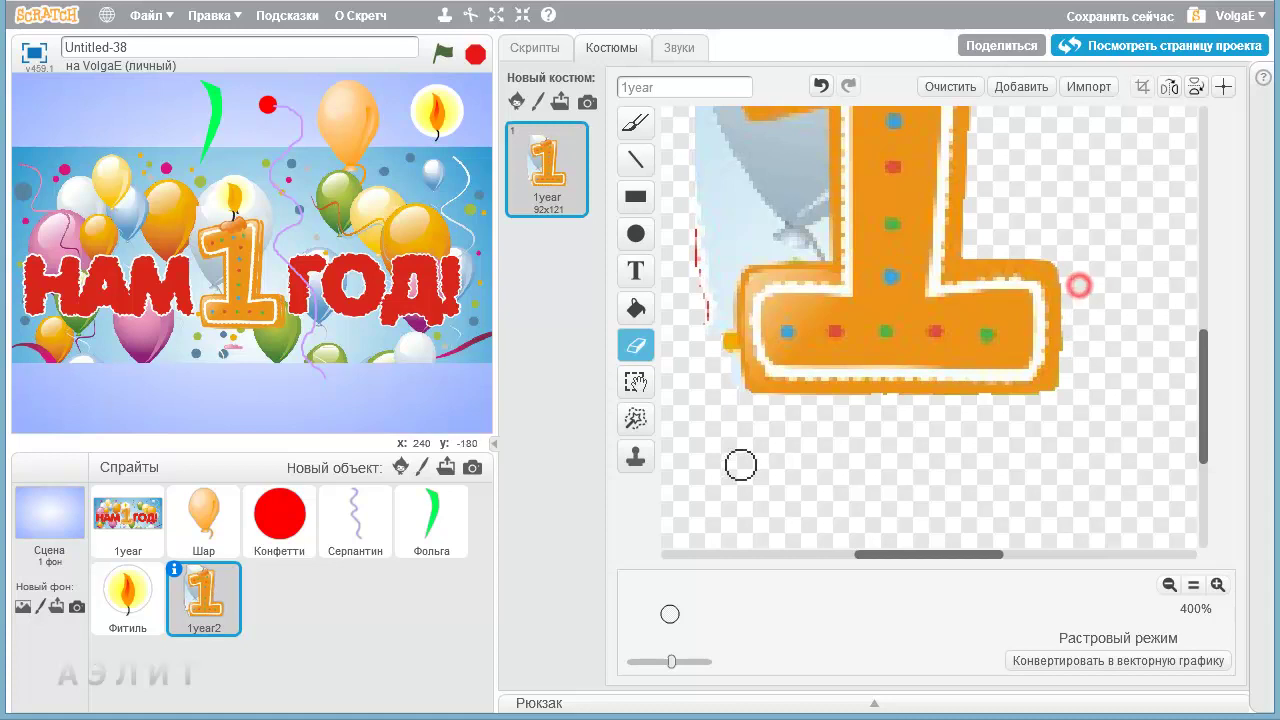
Step: Erase the orange, red and pale-blue background remnants beside the left end of the digit's base
left_click(720, 344)
left_click(720, 317)
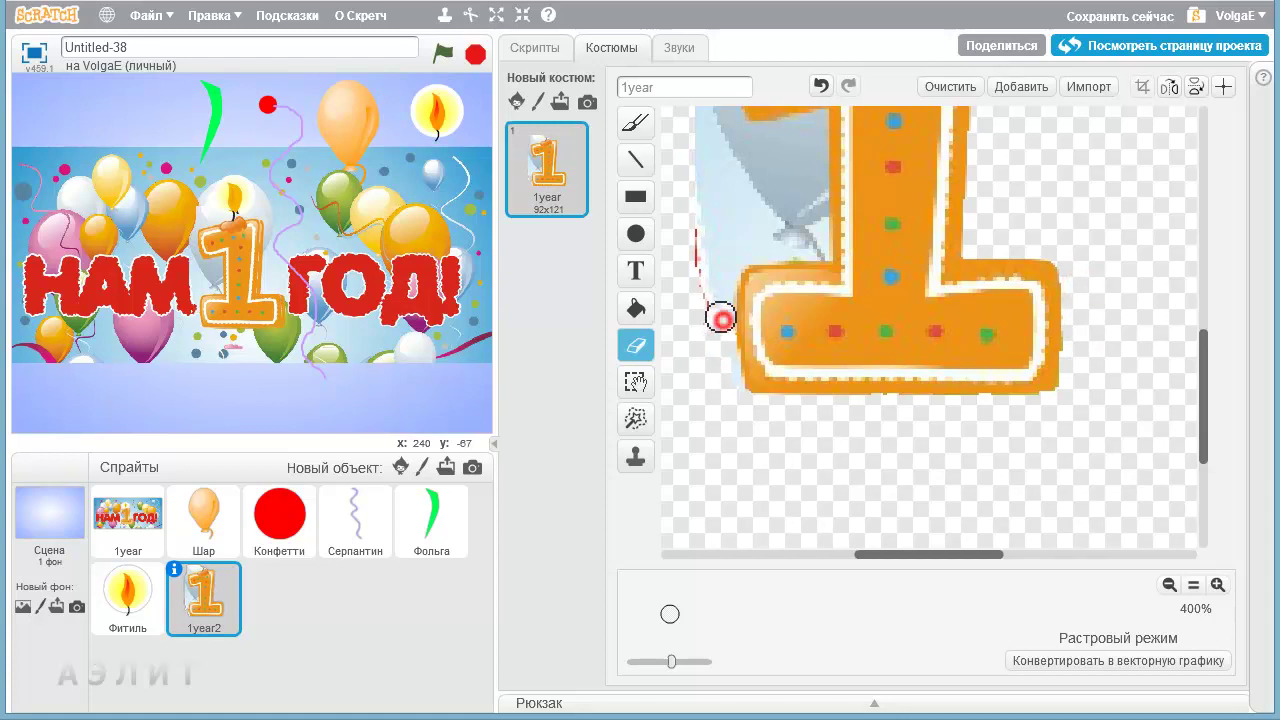
left_click(724, 279)
left_click(709, 291)
left_click(720, 333)
left_click(720, 307)
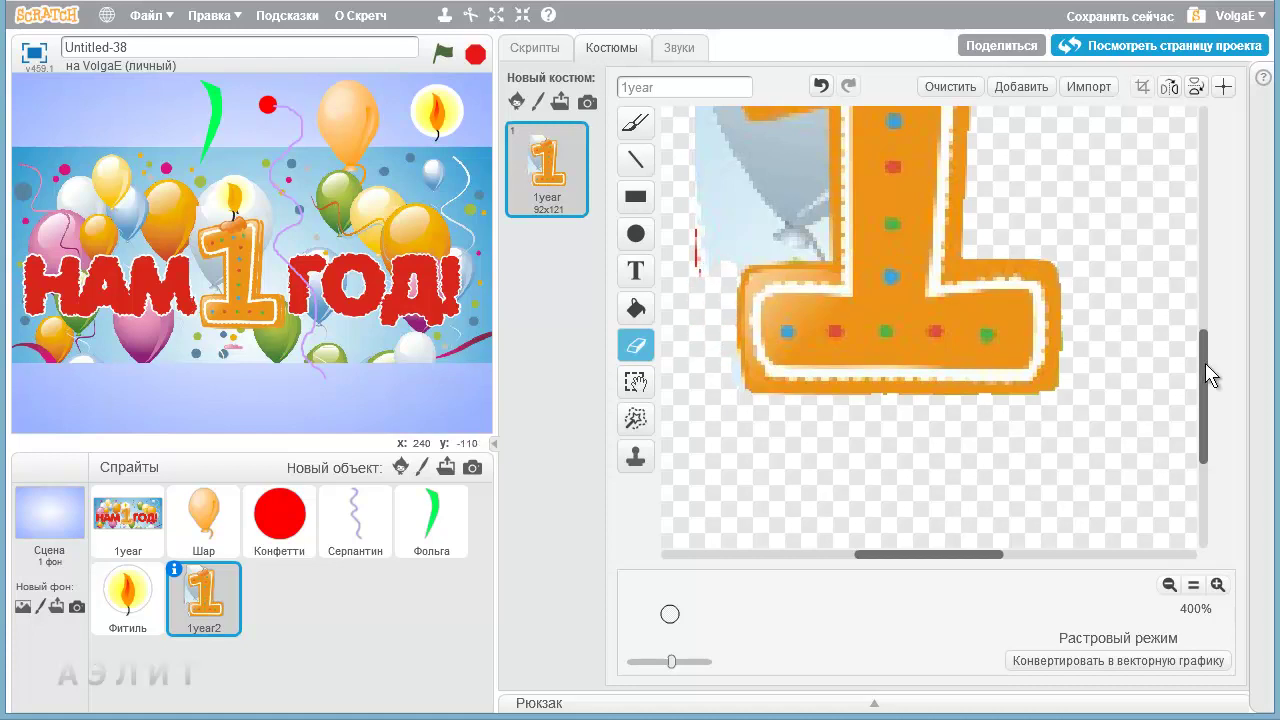
left_click_drag(1204, 367, 1206, 291)
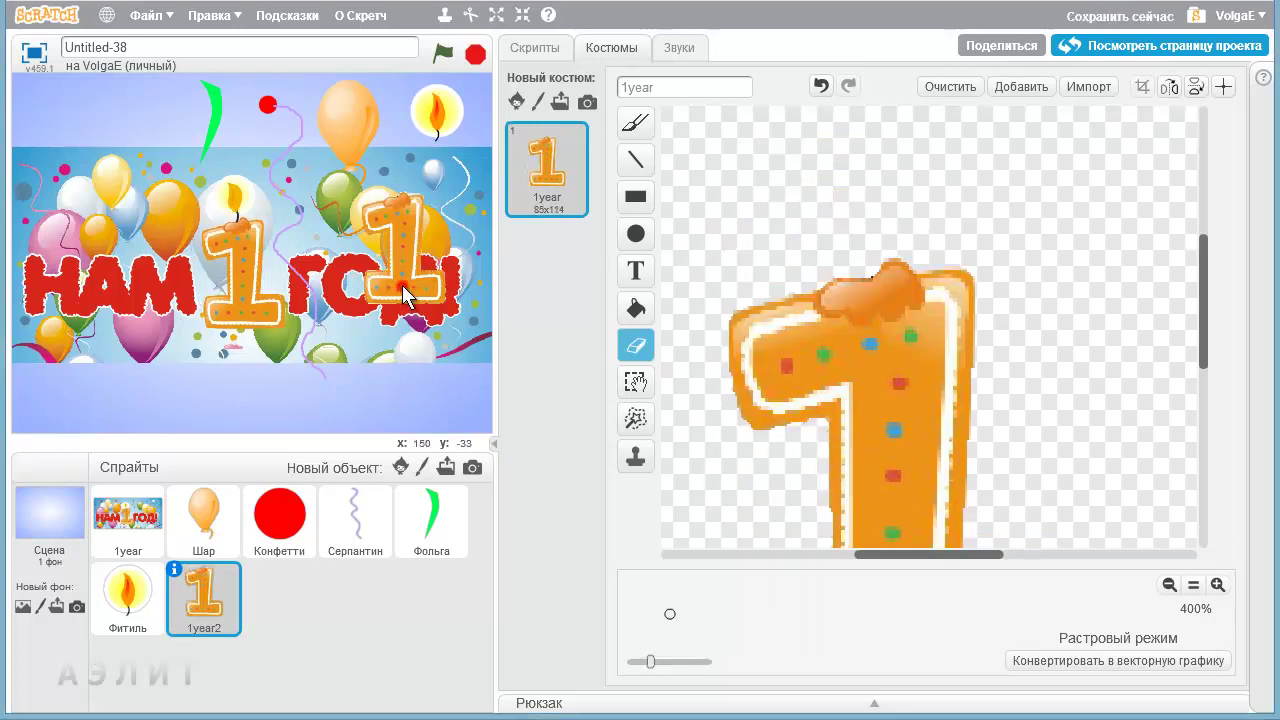
Step: Place the cut-out digit 1 directly under the separate candle flame on the stage and rename its sprite свеча
left_click_drag(400, 284, 441, 229)
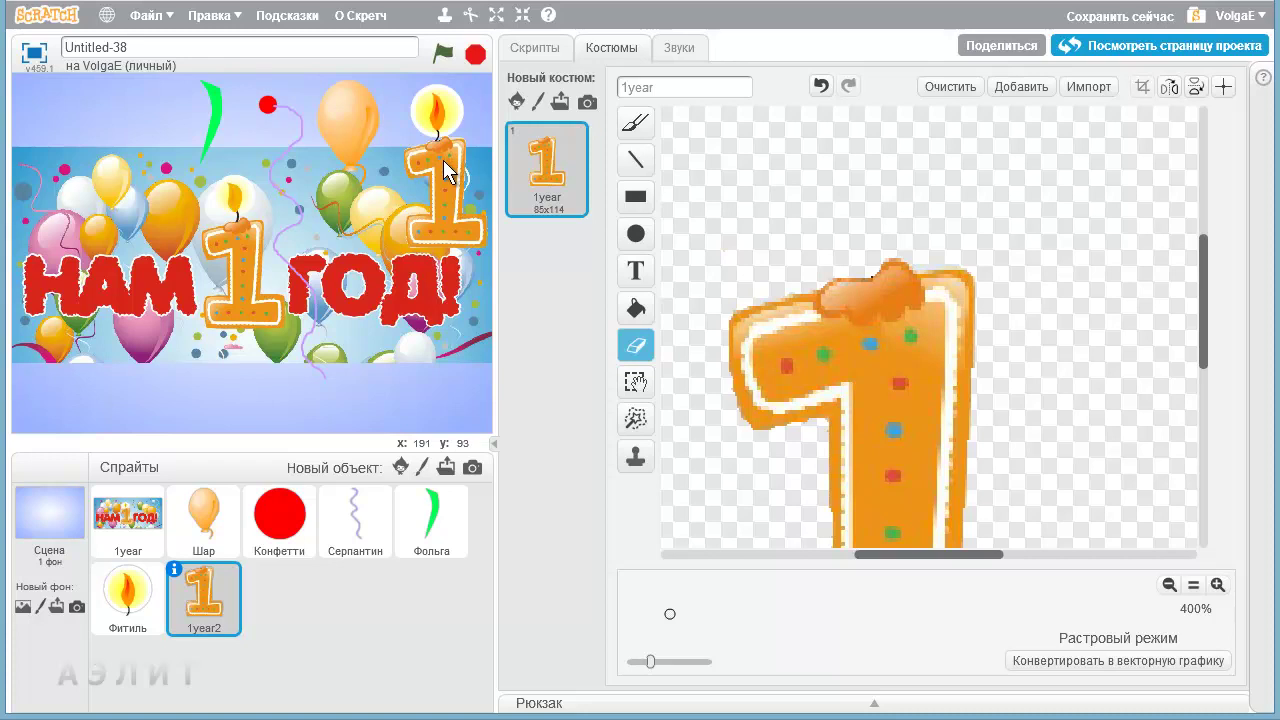
left_click_drag(444, 155, 444, 158)
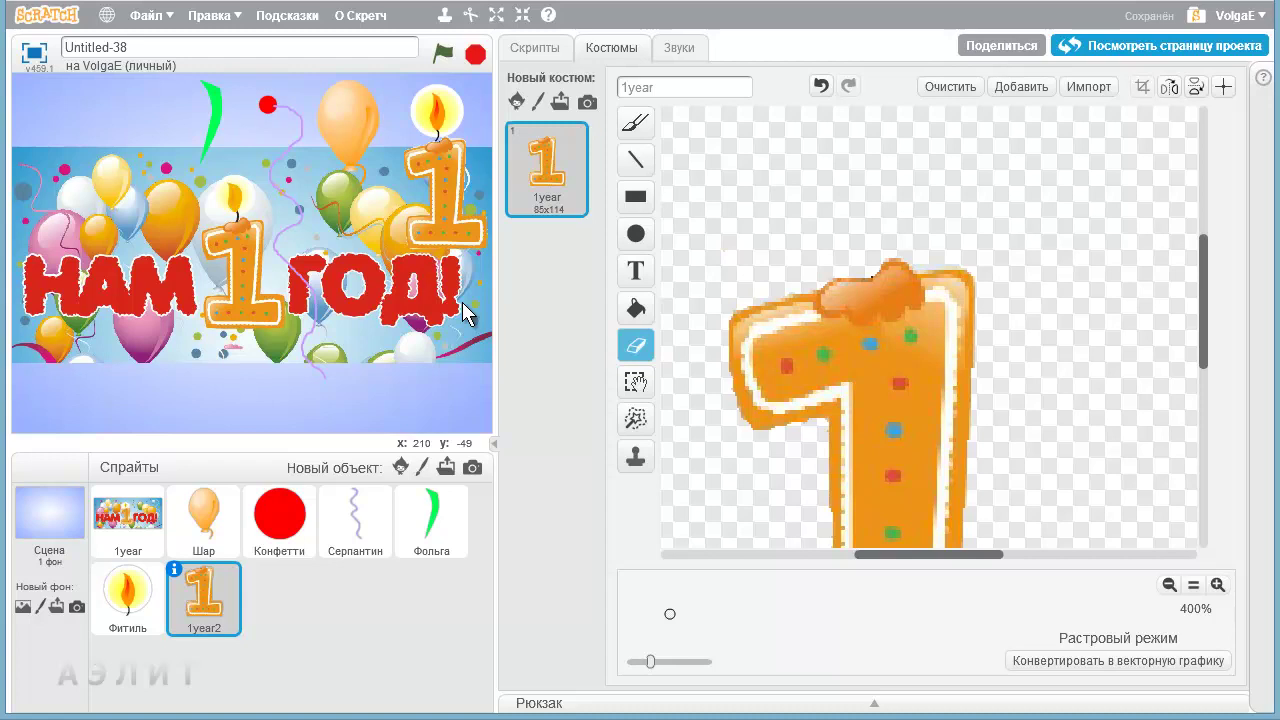
left_click(174, 572)
left_click_drag(288, 500, 218, 490)
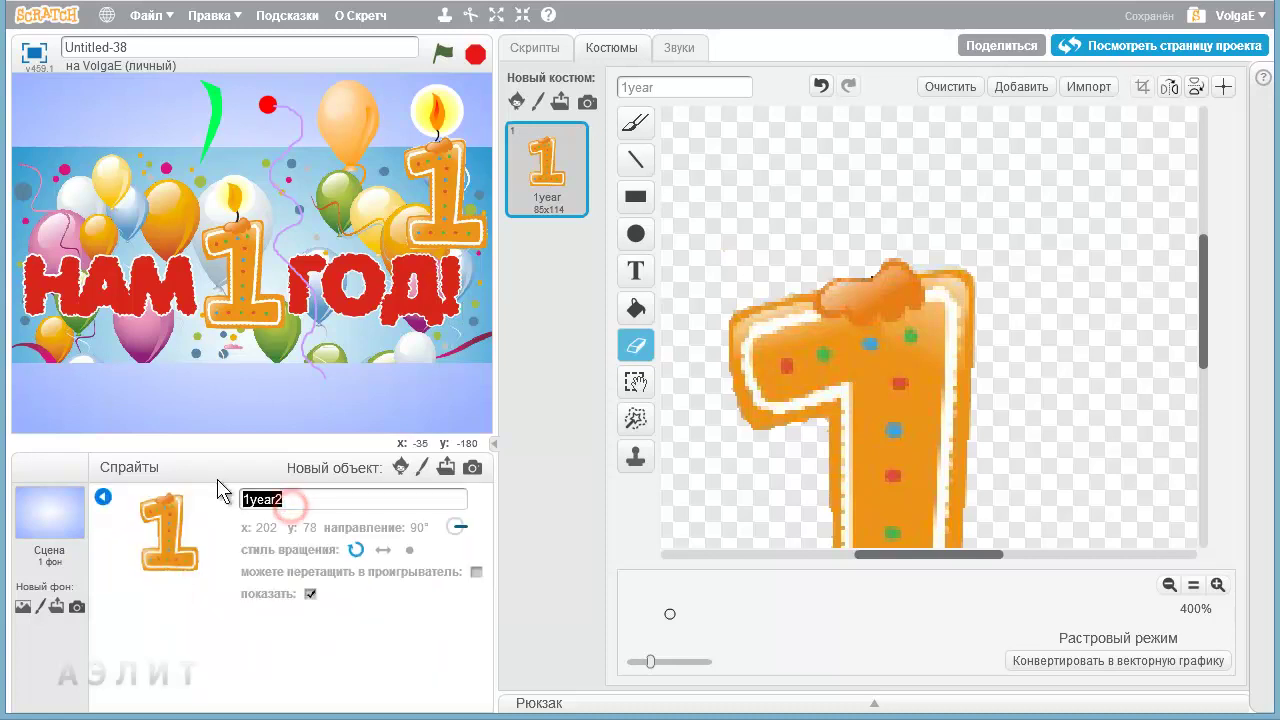
type("свеча")
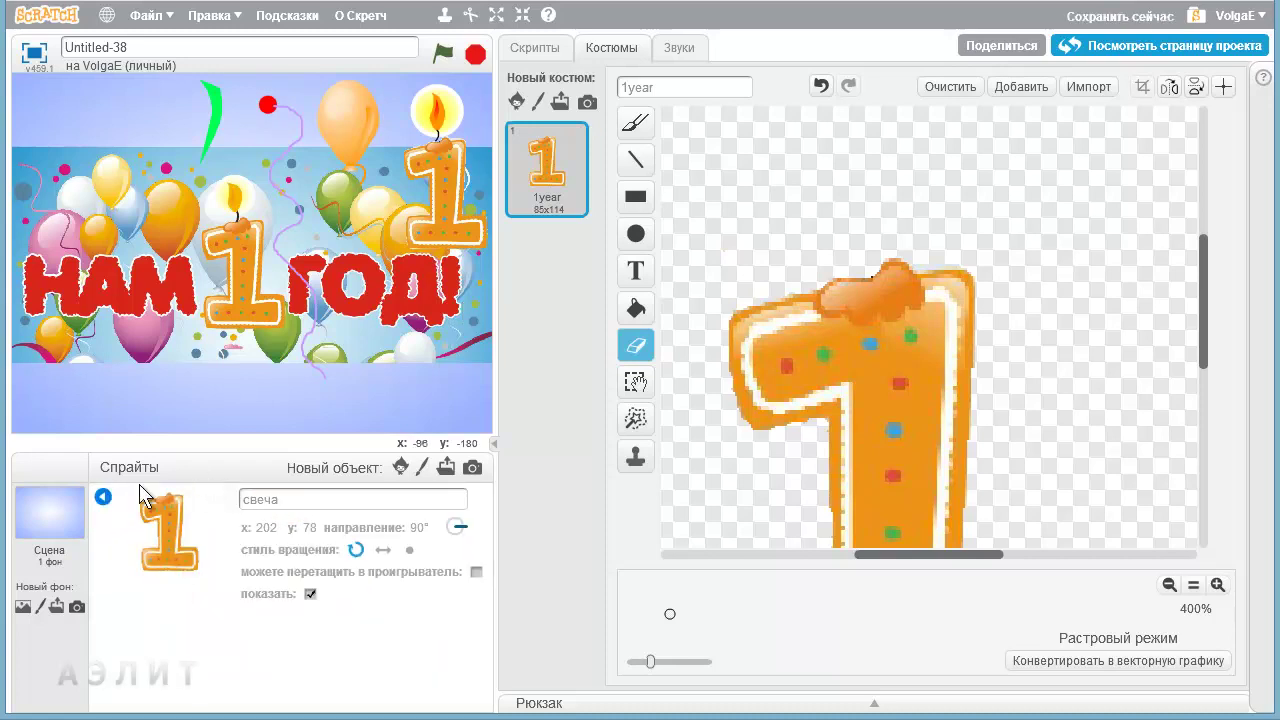
left_click(103, 497)
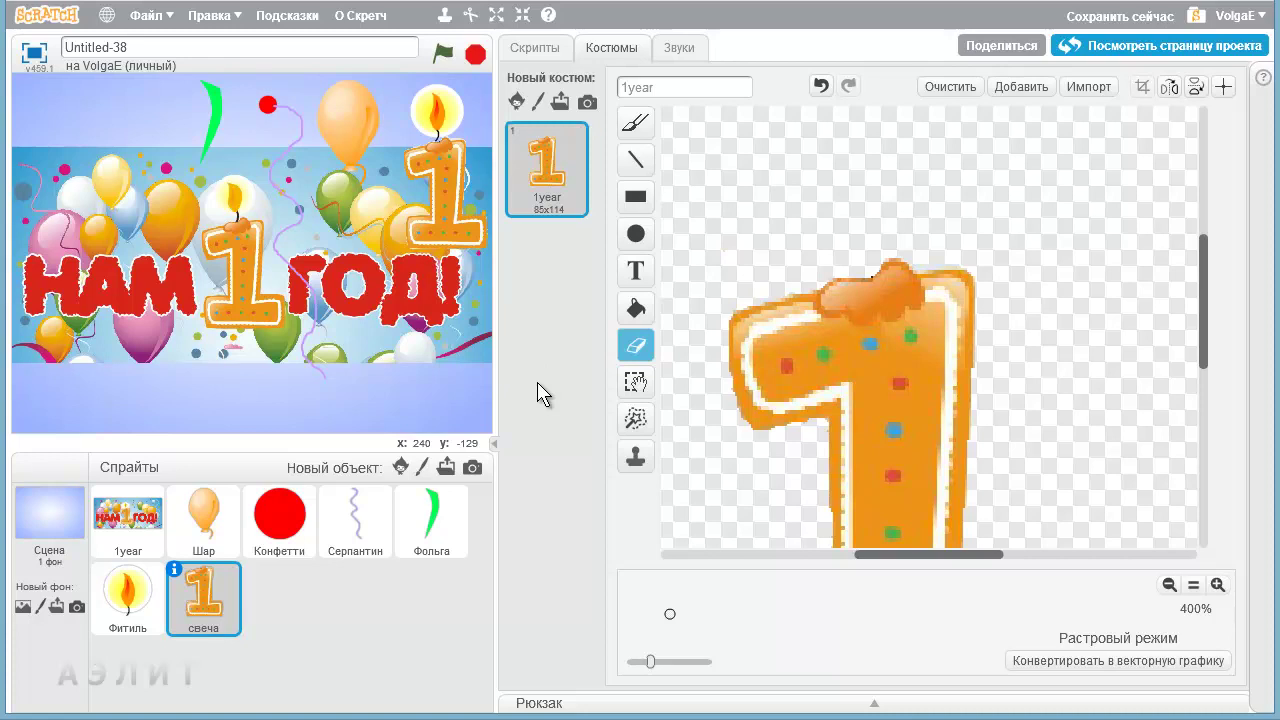
Step: Paint a new sprite containing the word НАМ in red Helvetica text, working at 100% zoom
left_click(421, 467)
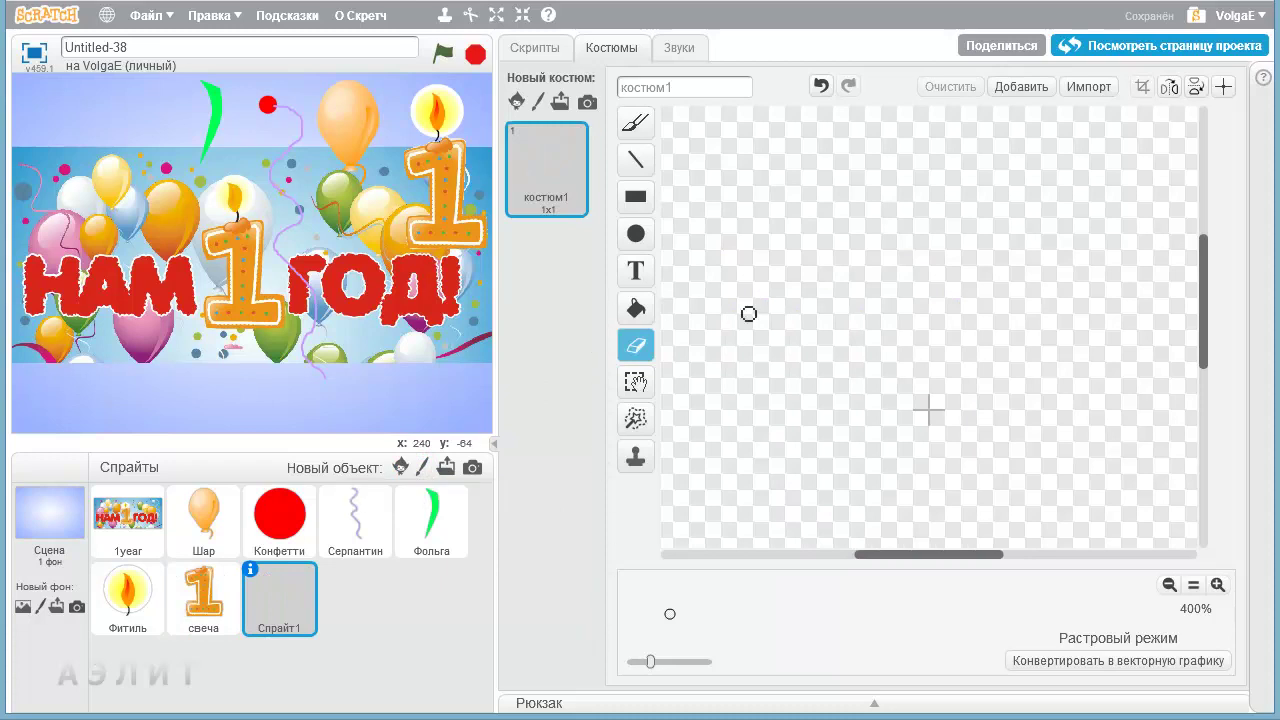
left_click(1193, 585)
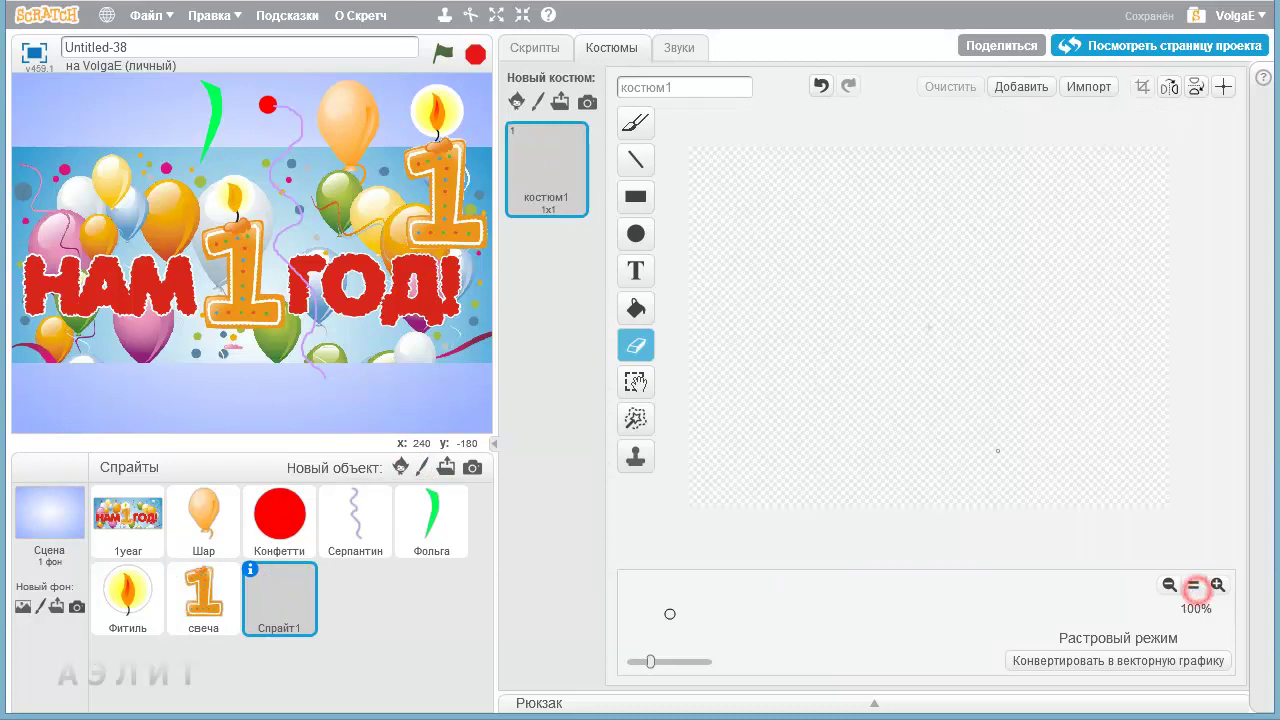
left_click(636, 277)
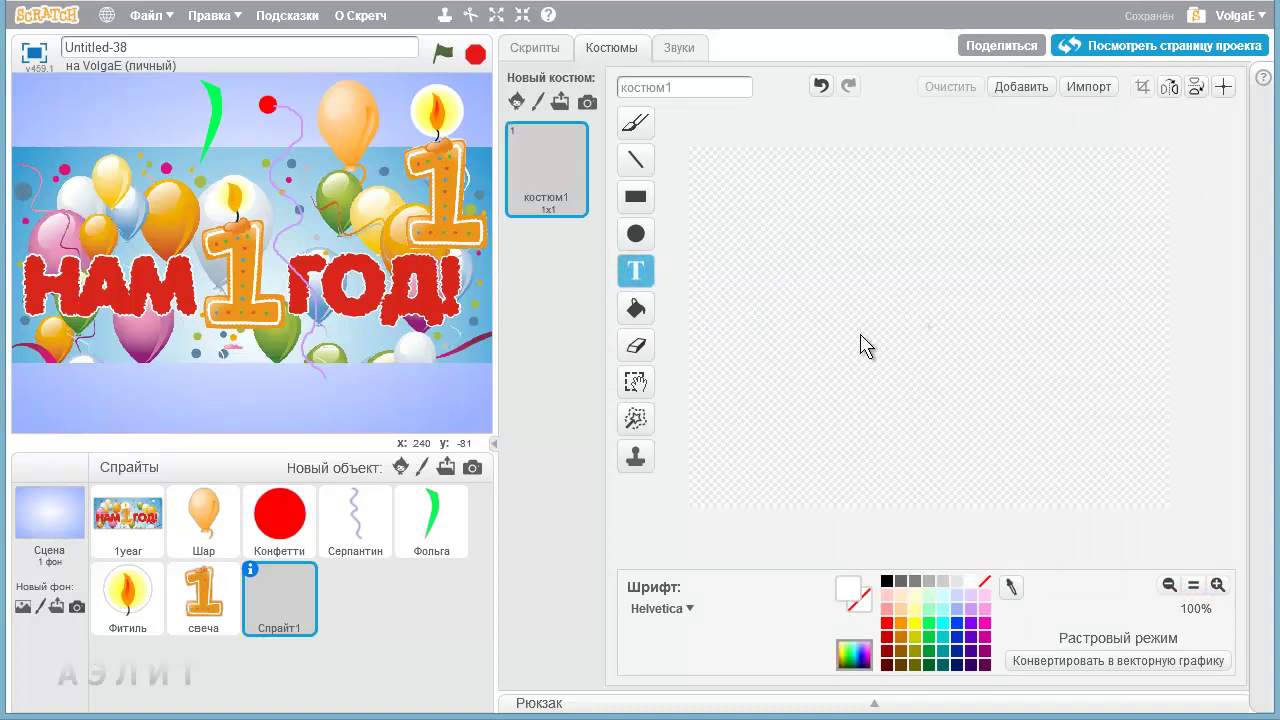
left_click(888, 623)
type("НАМ")
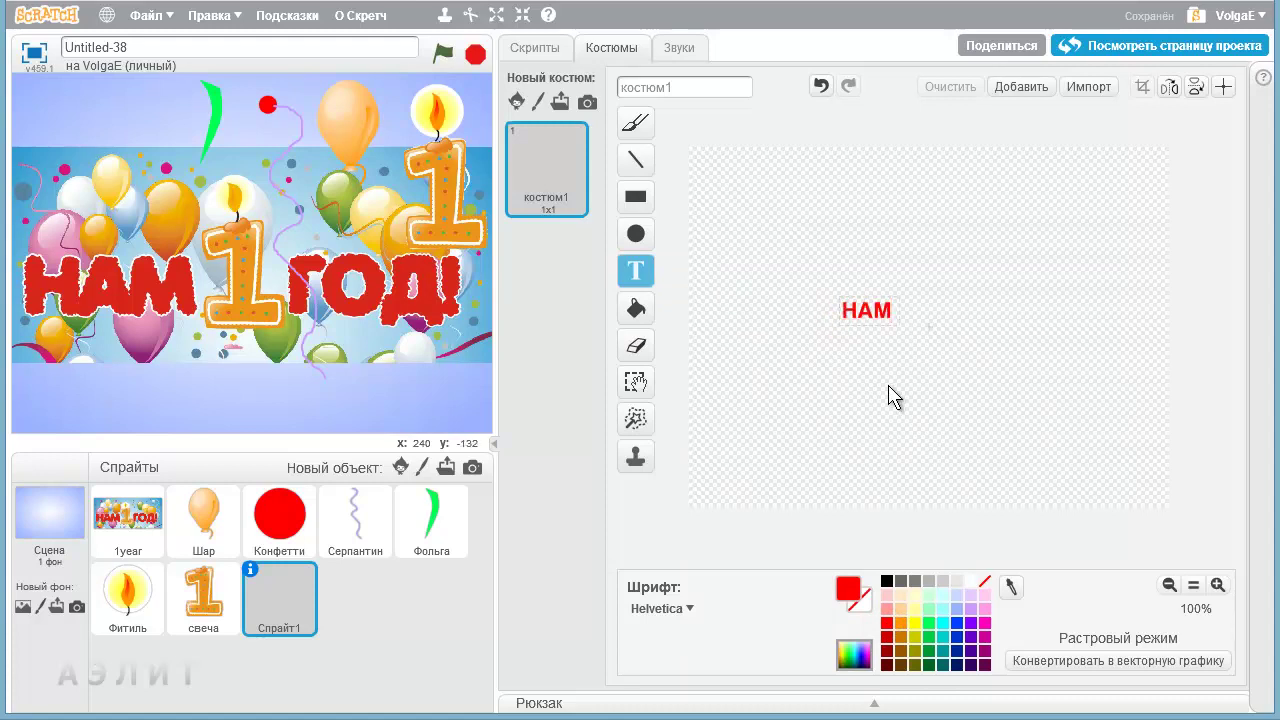
Step: Try to enlarge the word НАМ by stretching a selection frame around it, and release the selection
left_click(636, 381)
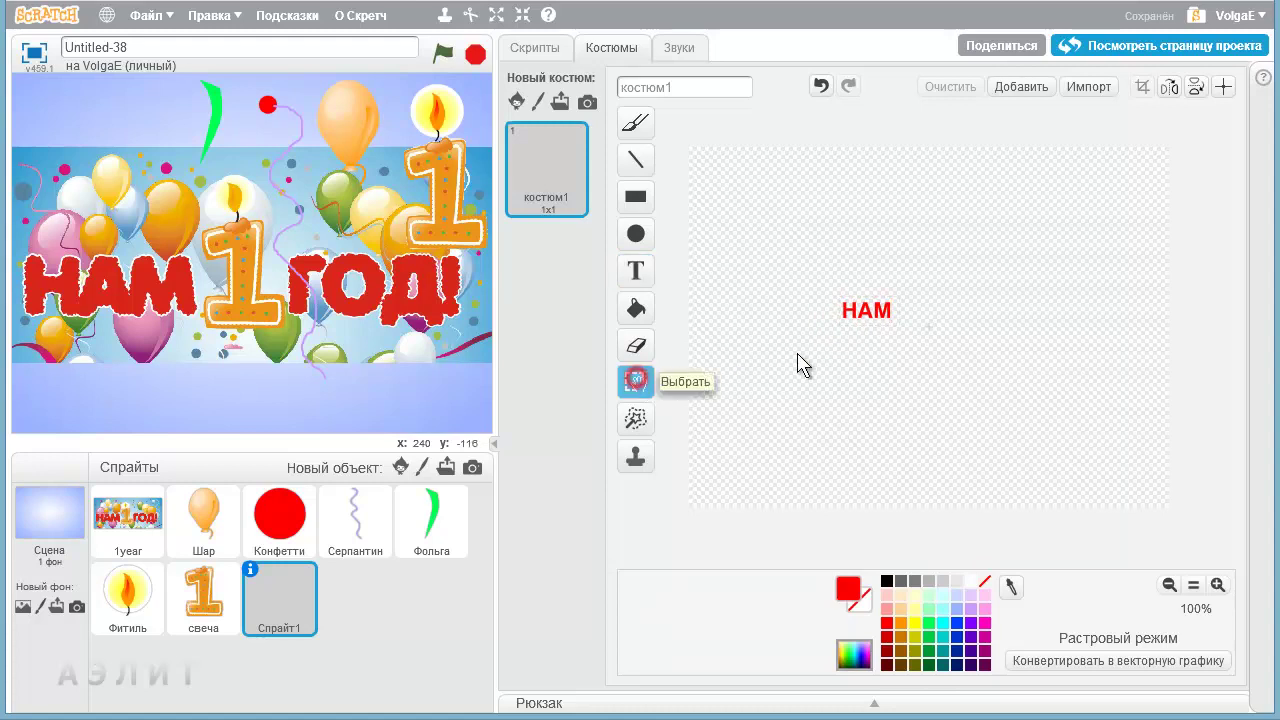
left_click_drag(817, 266, 943, 404)
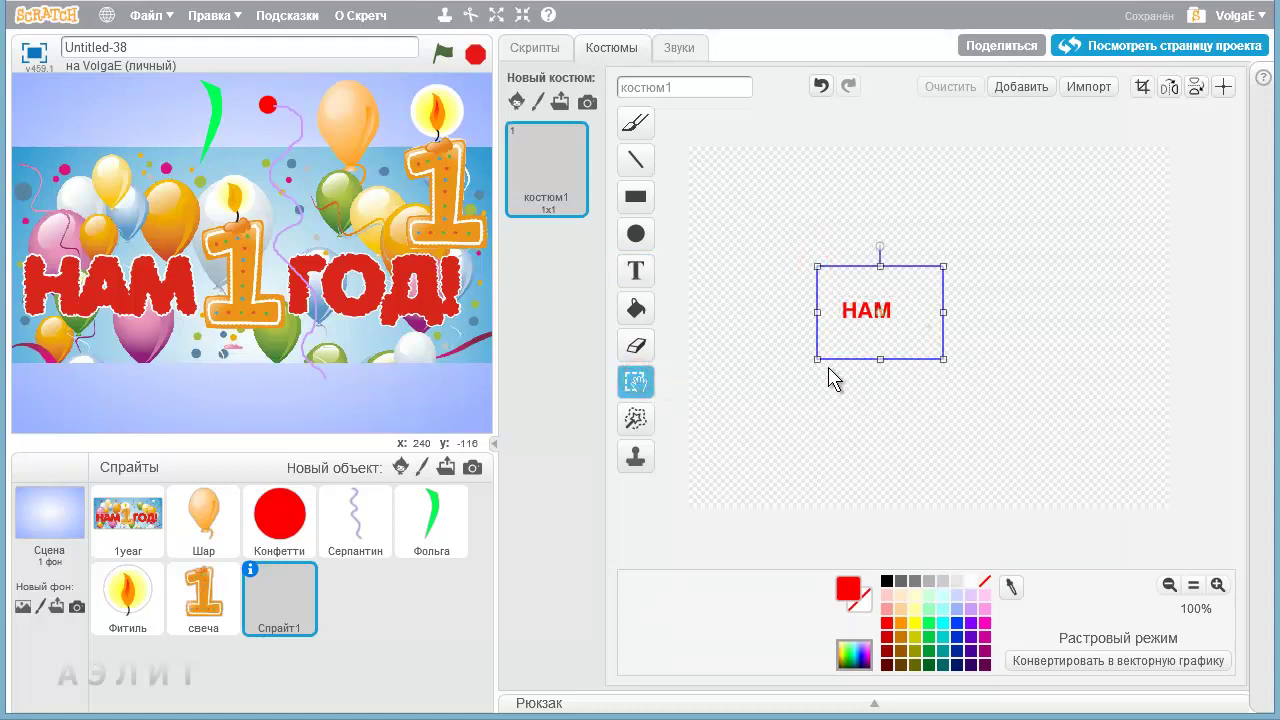
left_click_drag(817, 359, 771, 394)
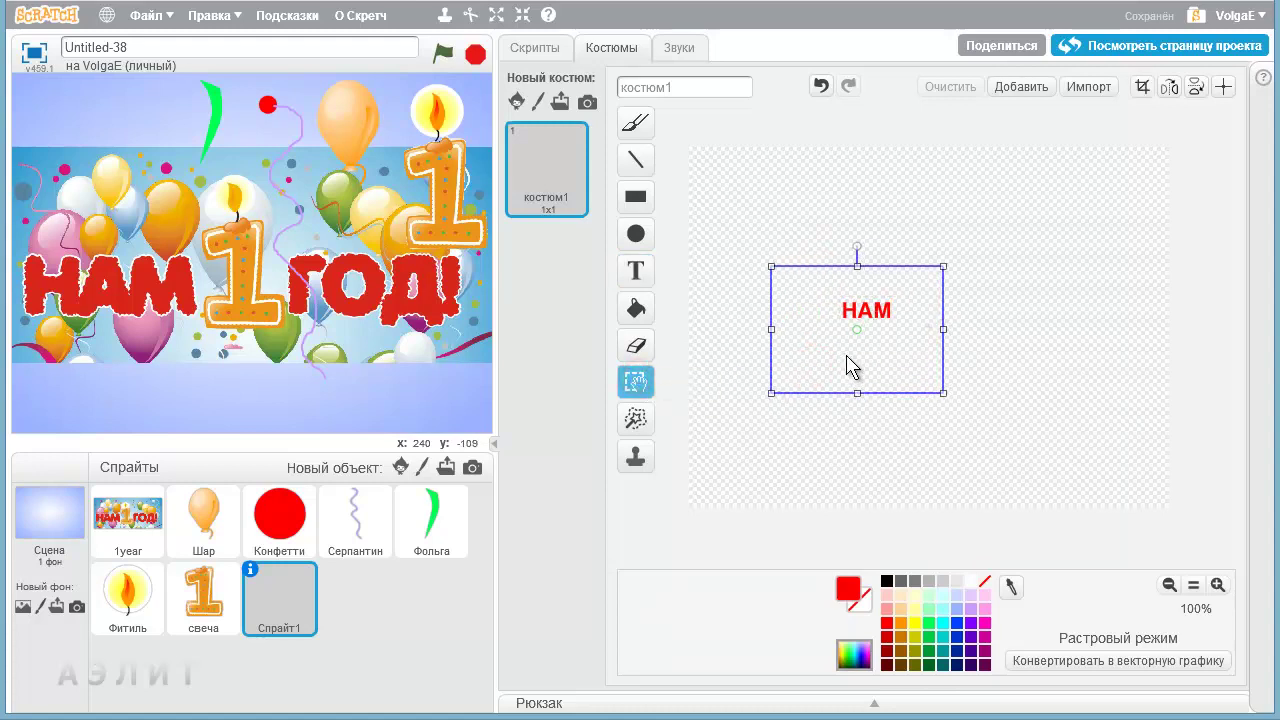
left_click_drag(943, 266, 969, 247)
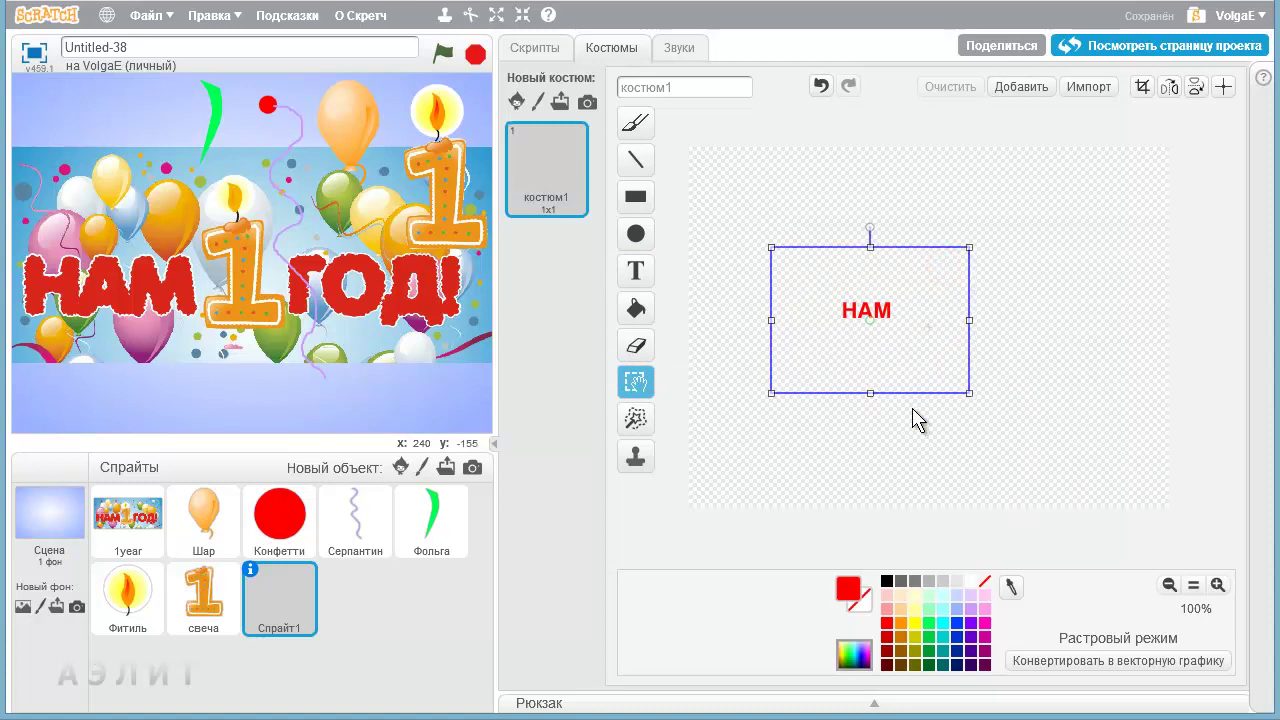
left_click(666, 521)
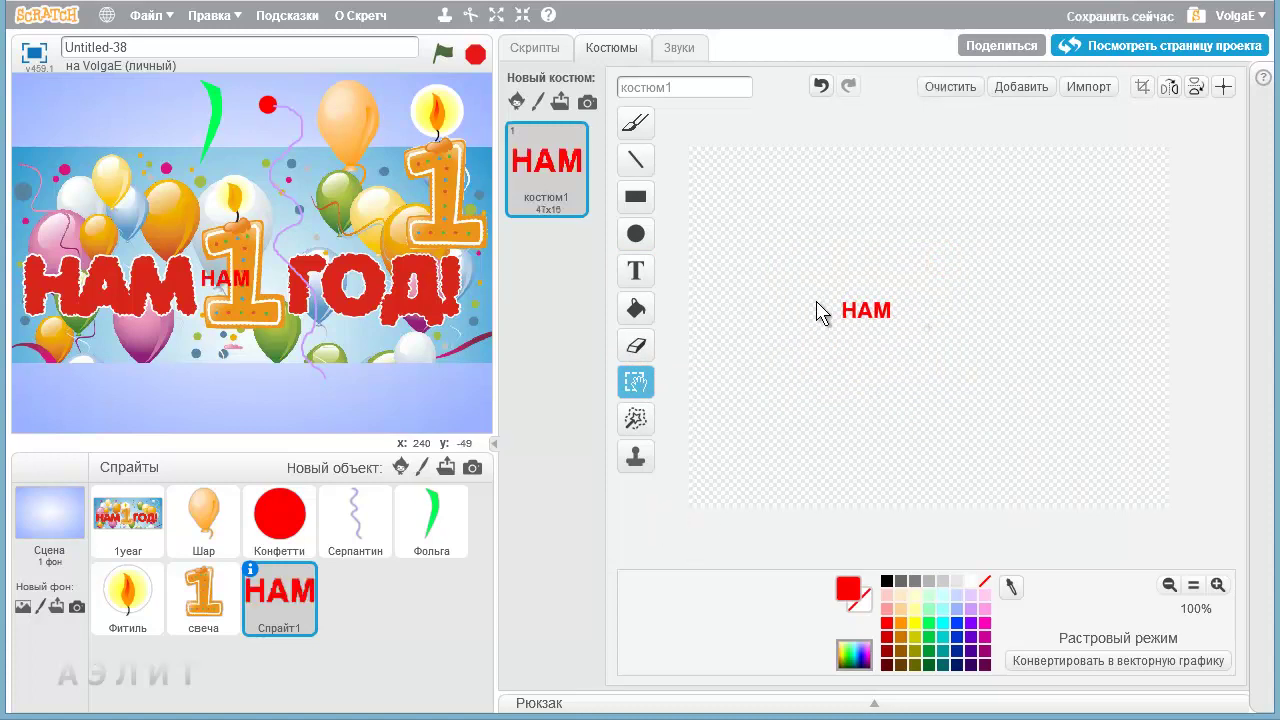
Step: Select the word НАМ again and enlarge it until it spans most of the costume canvas width
left_click_drag(837, 296, 1005, 198)
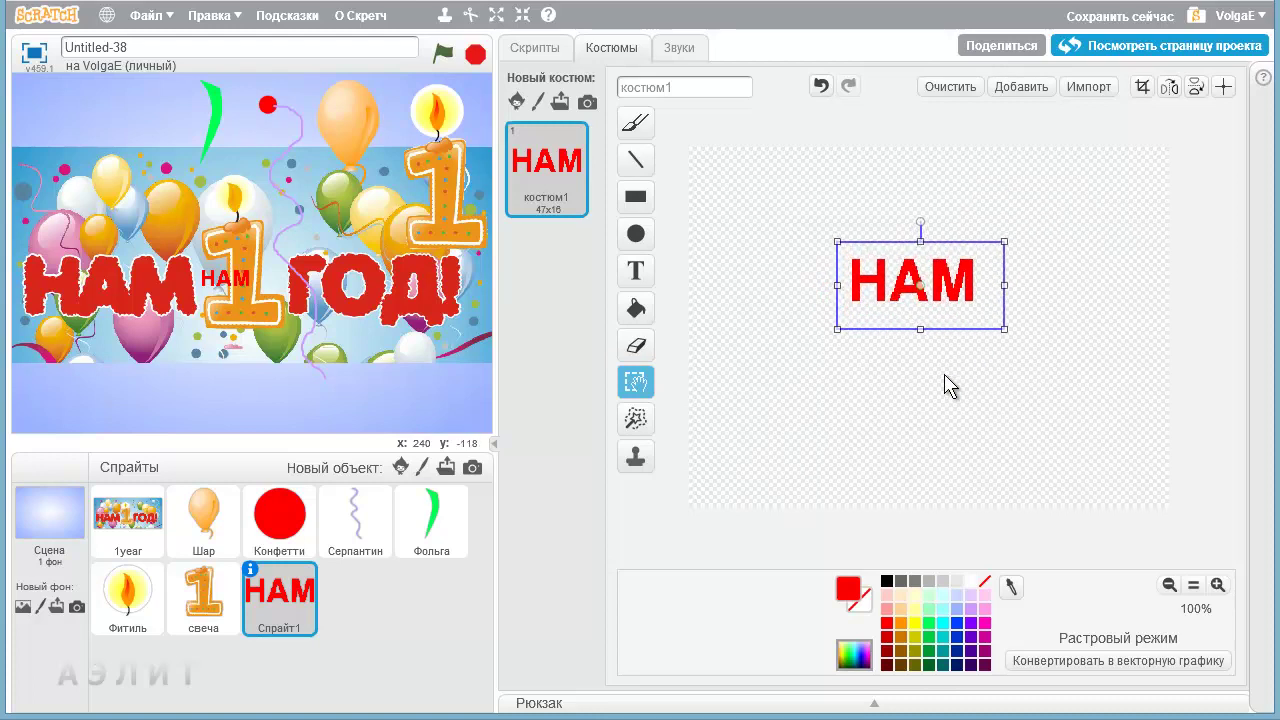
left_click_drag(897, 313, 724, 382)
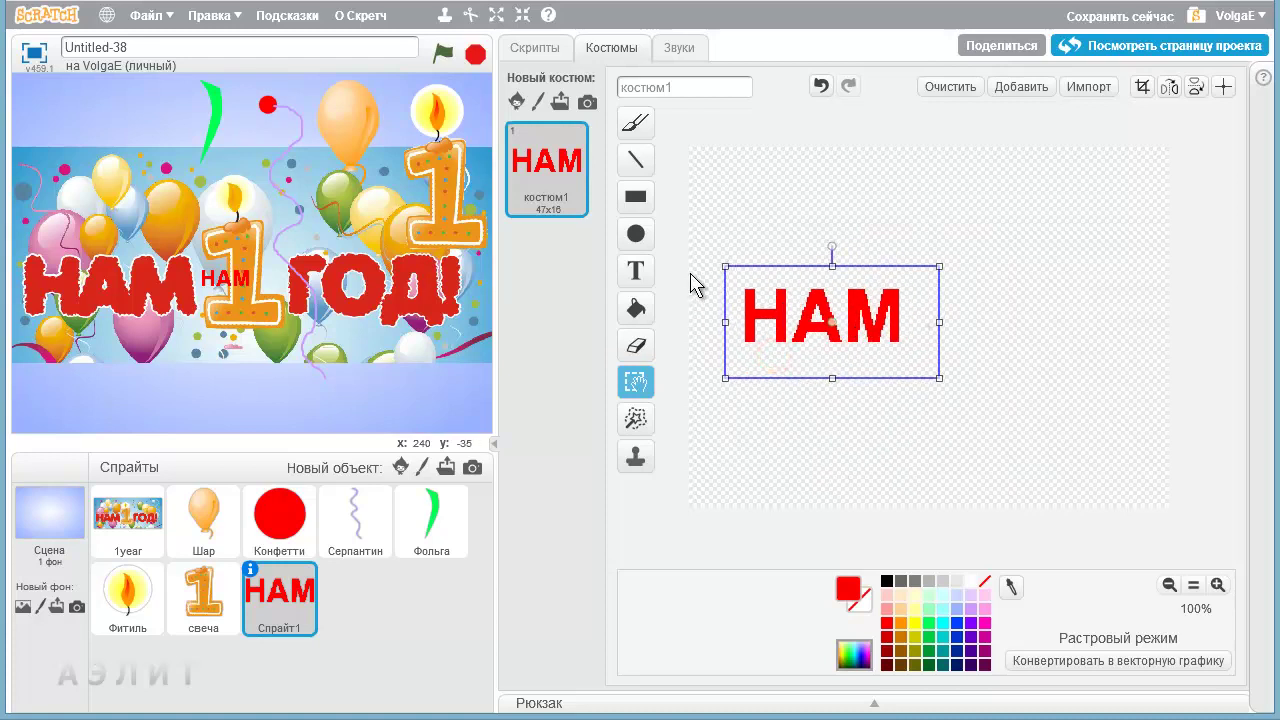
left_click_drag(724, 265, 563, 503)
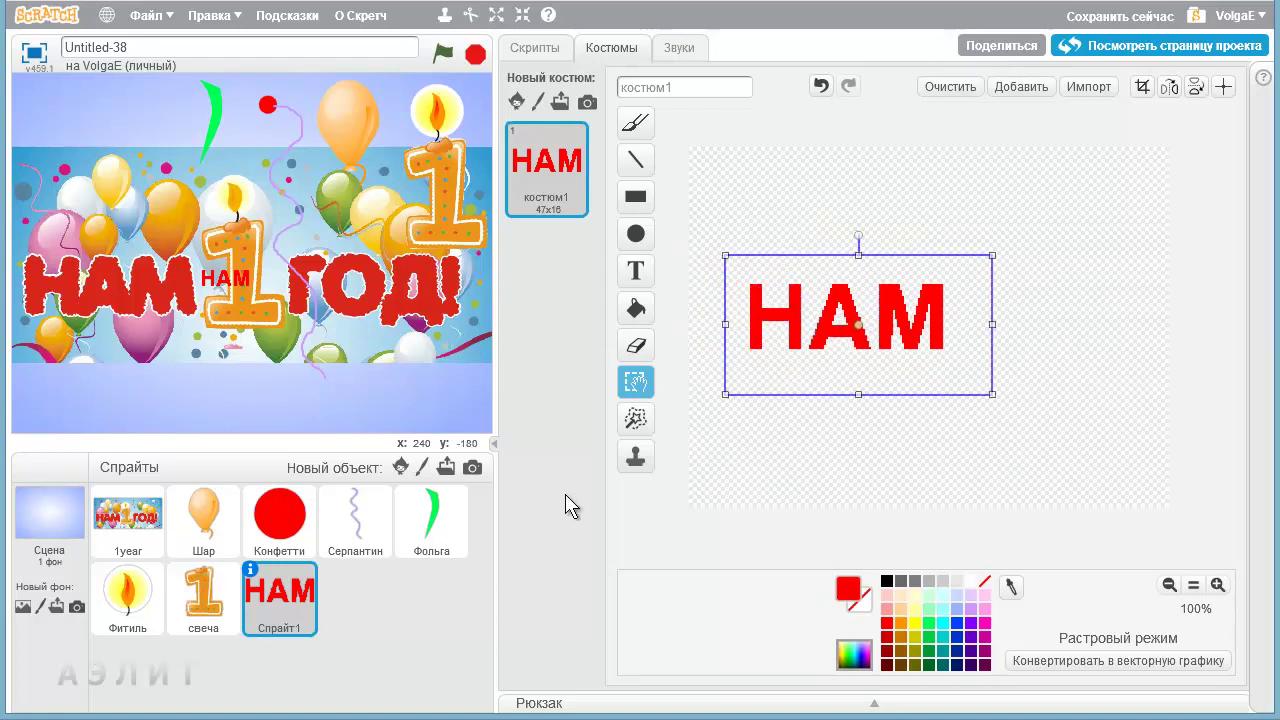
left_click_drag(993, 396, 1196, 515)
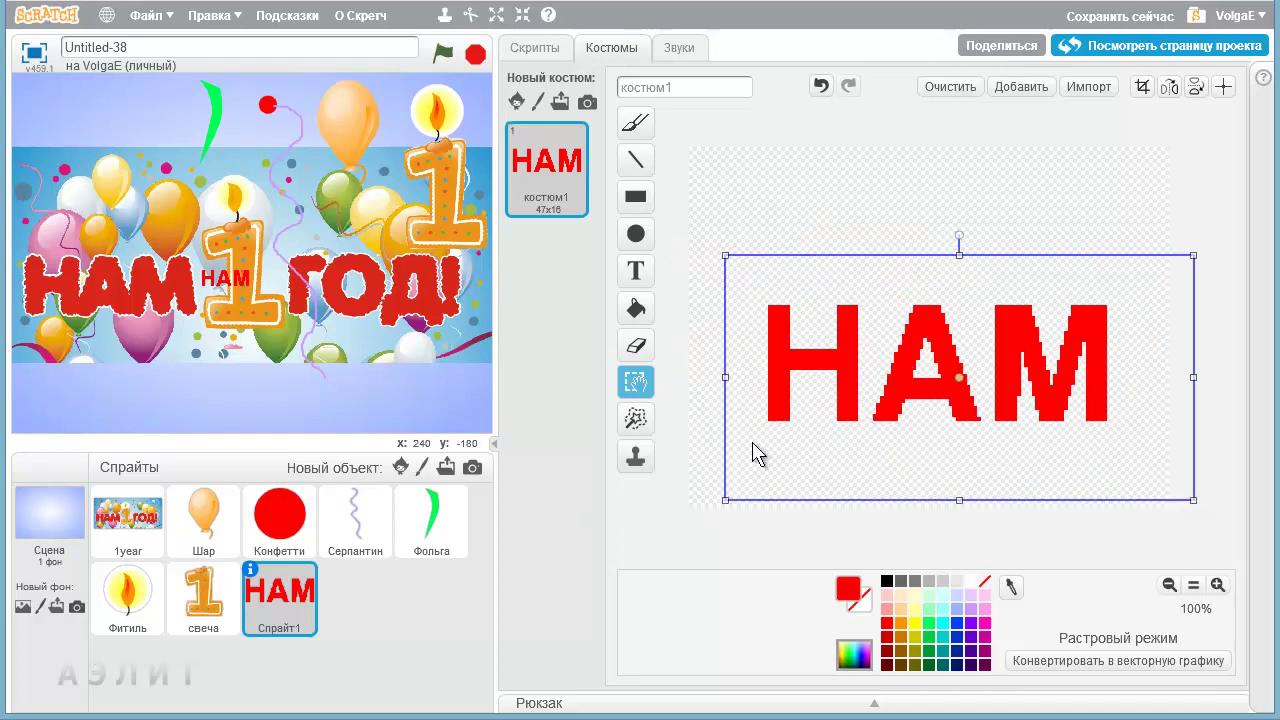
Step: Shrink the red word НАМ to roughly two thirds of its size and shift its sprite on the stage below the banner lettering
left_click(702, 456)
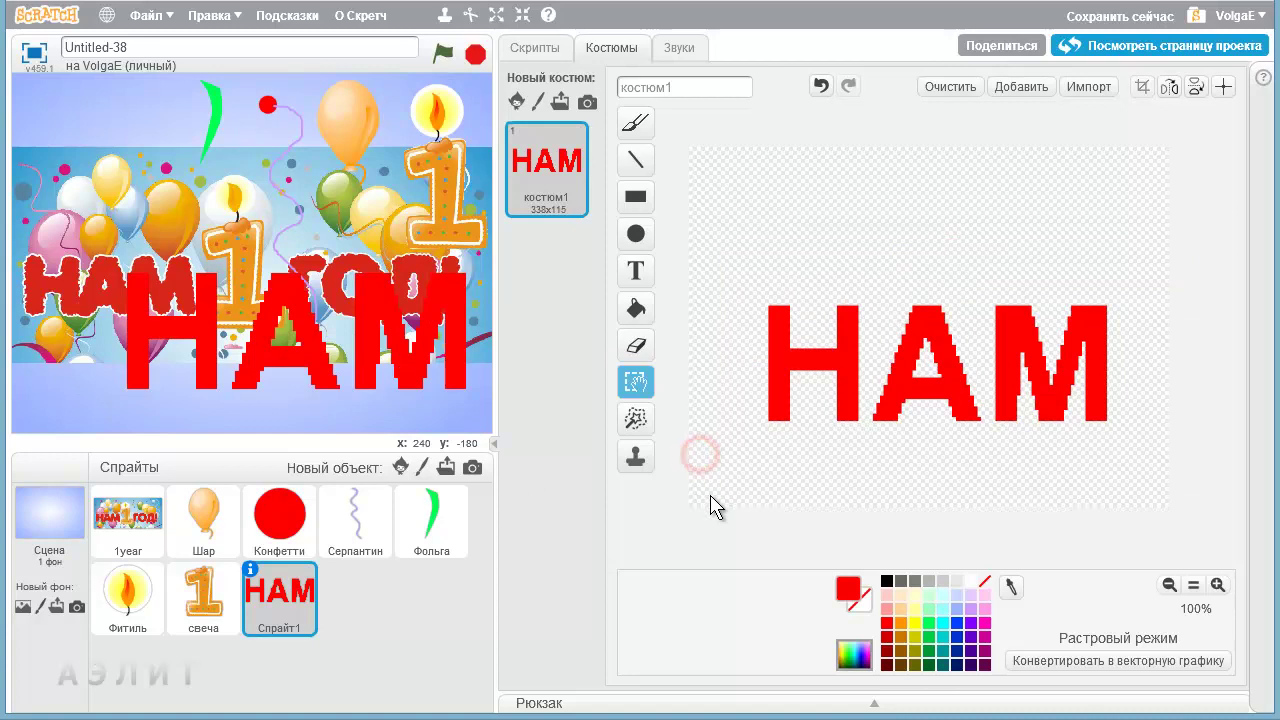
left_click_drag(755, 297, 995, 395)
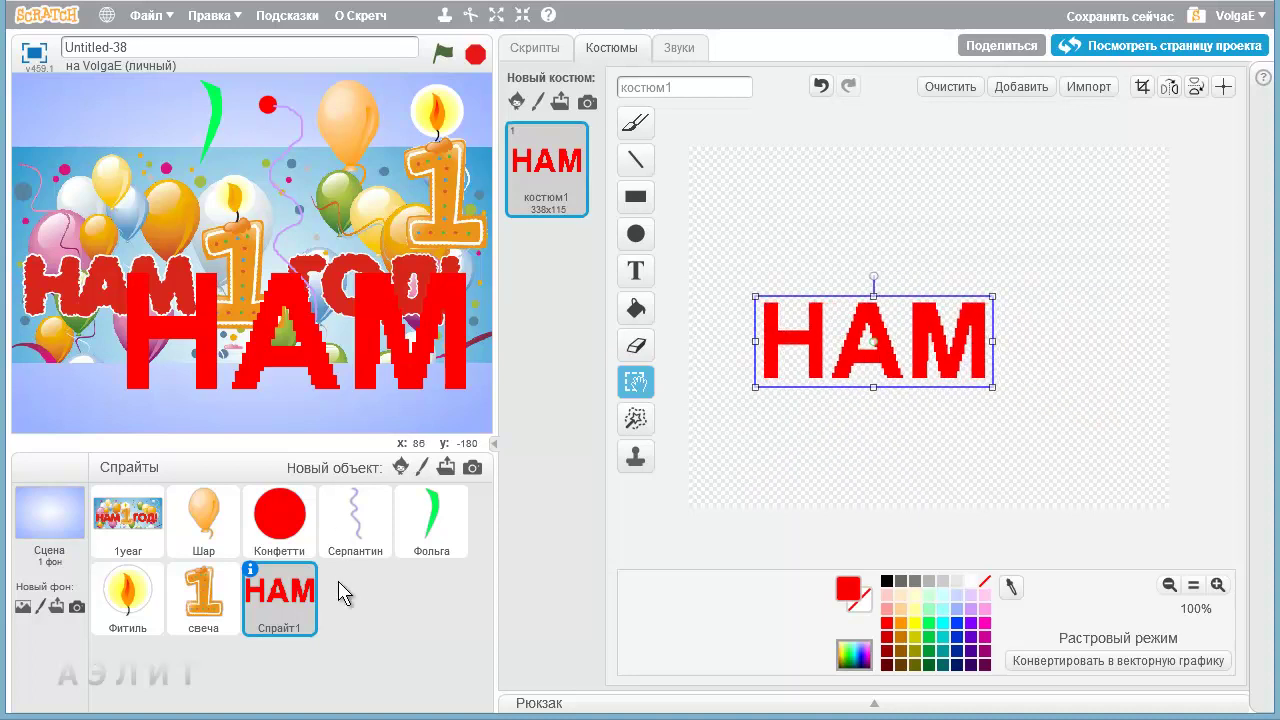
left_click(277, 590)
left_click_drag(284, 318, 228, 303)
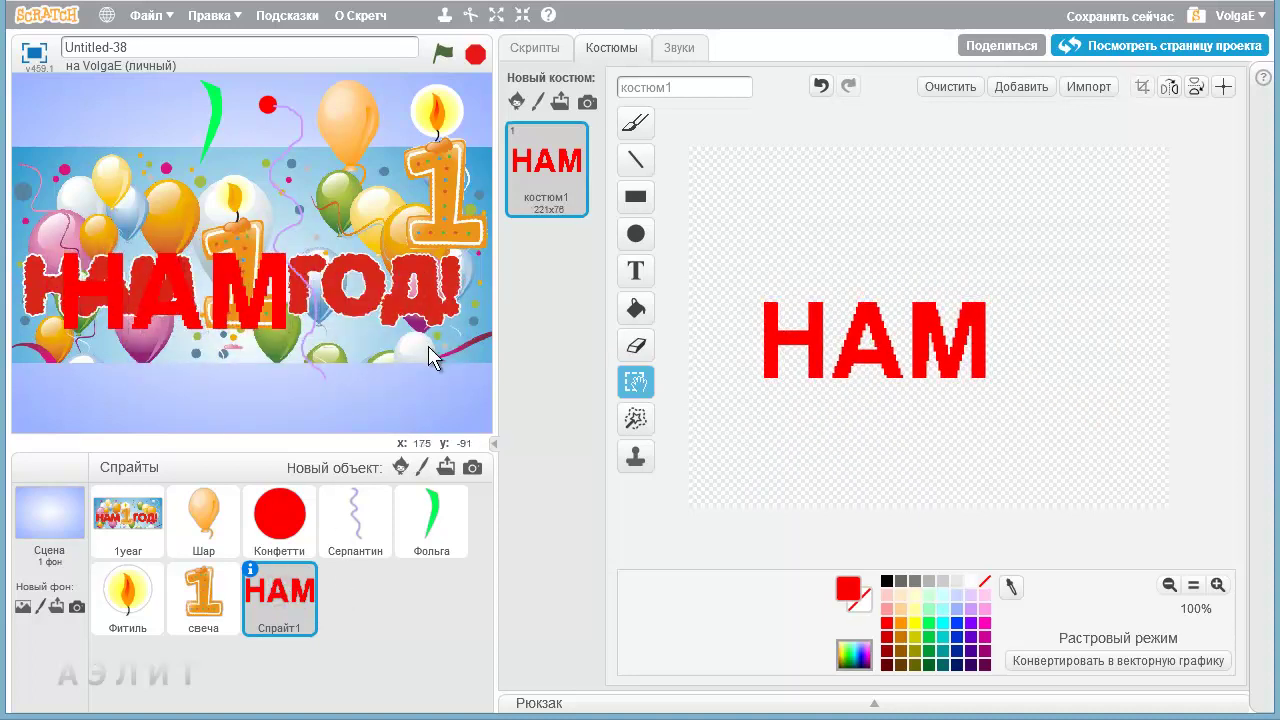
left_click(222, 290)
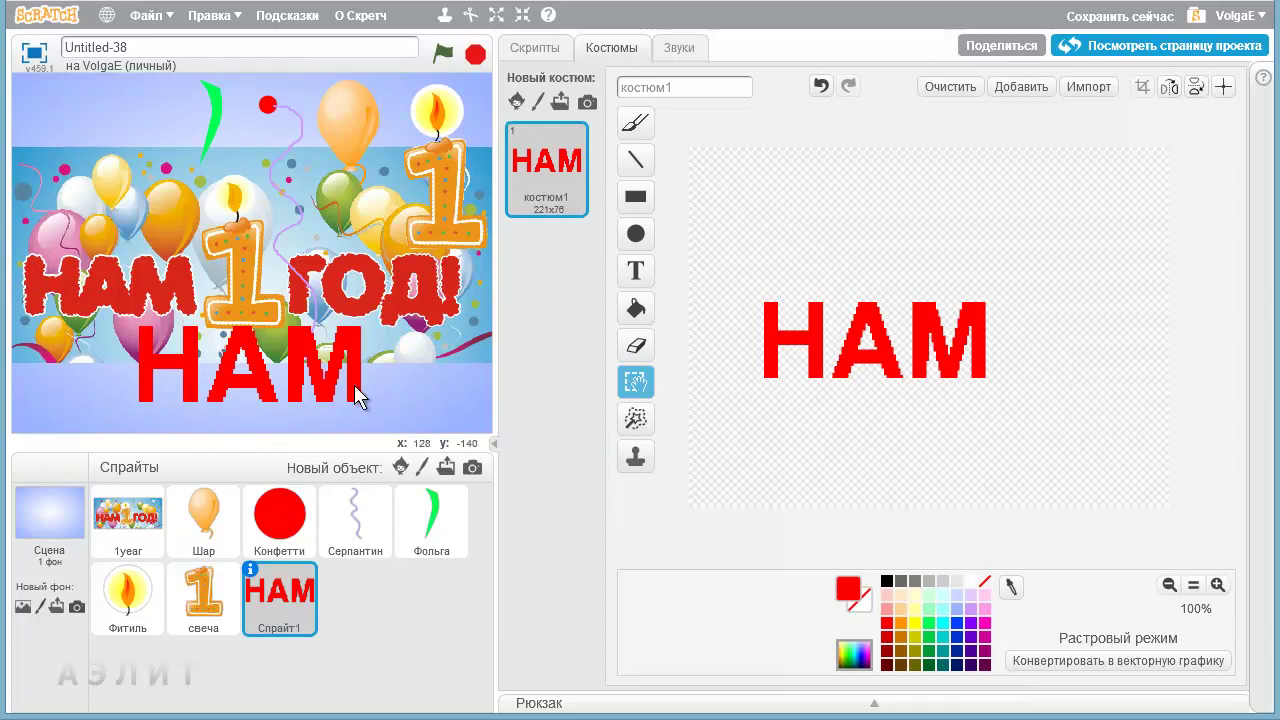
mouse_move(302, 365)
left_mouse_down()
mouse_move(247, 300)
mouse_move(255, 320)
left_mouse_up()
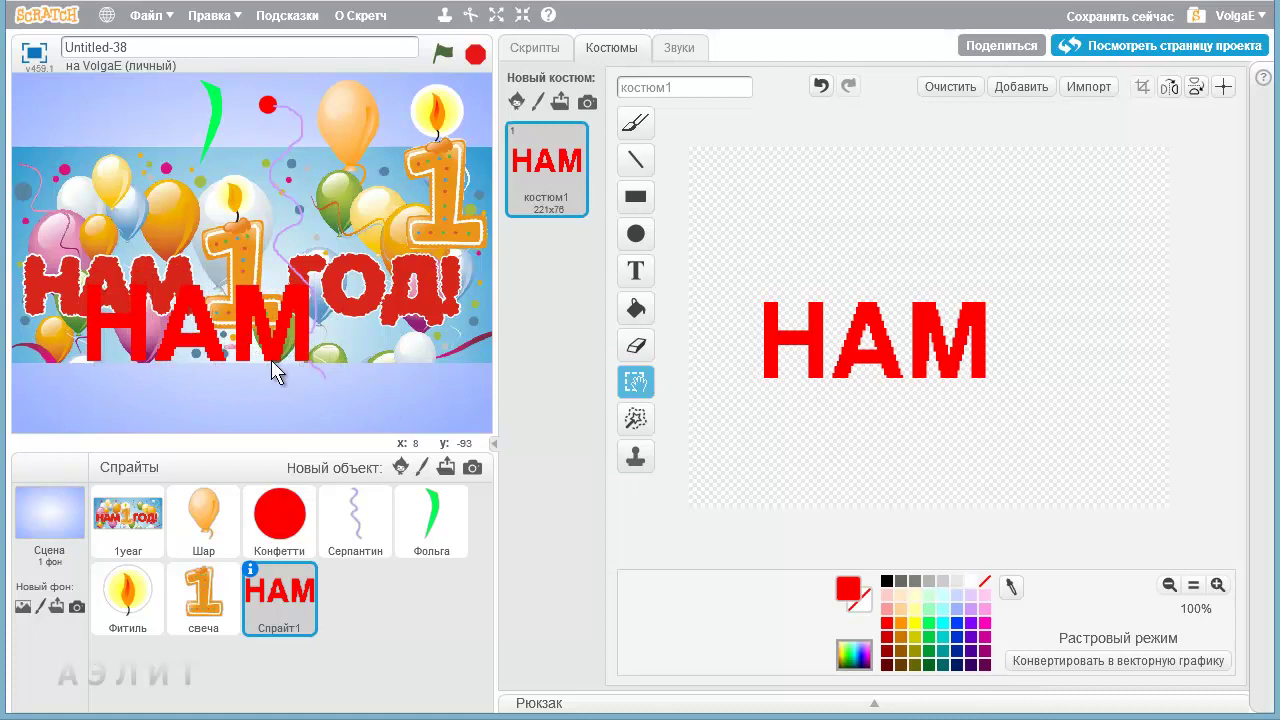
Step: Start a new text below the large word НАМ and try the Gloria font for it
left_click(635, 270)
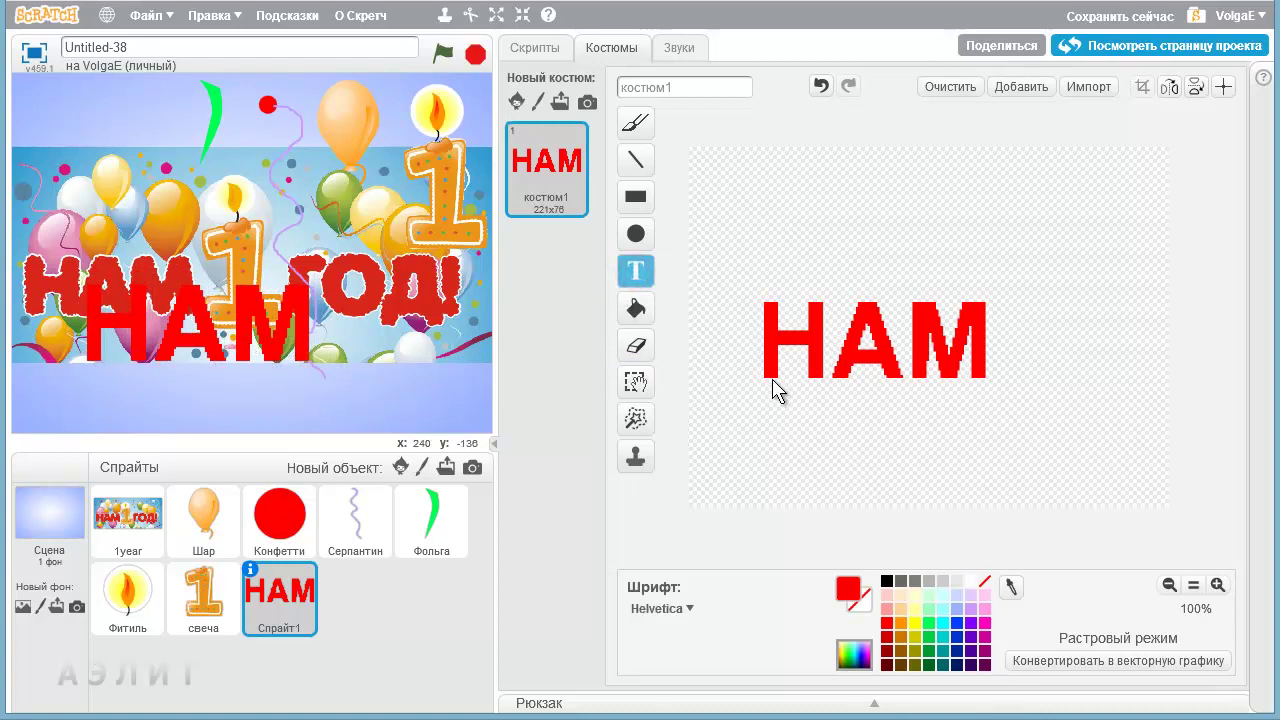
left_click(766, 352)
left_click(762, 435)
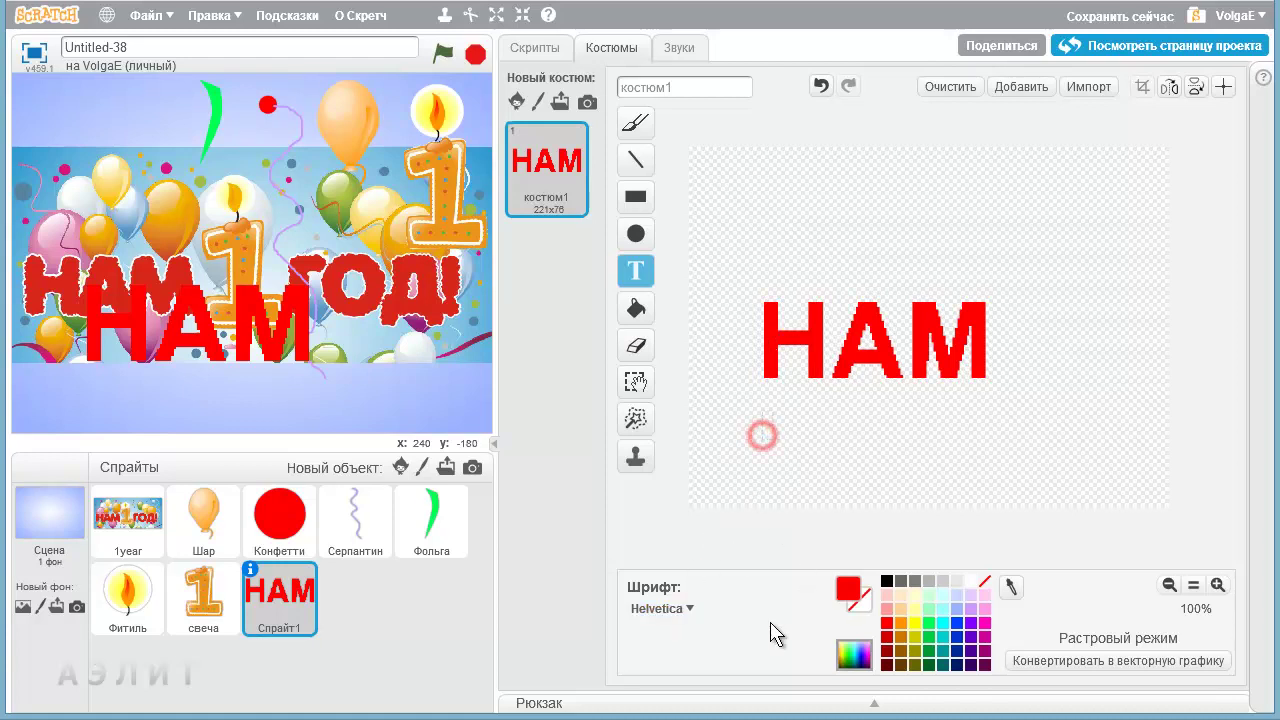
left_click(688, 608)
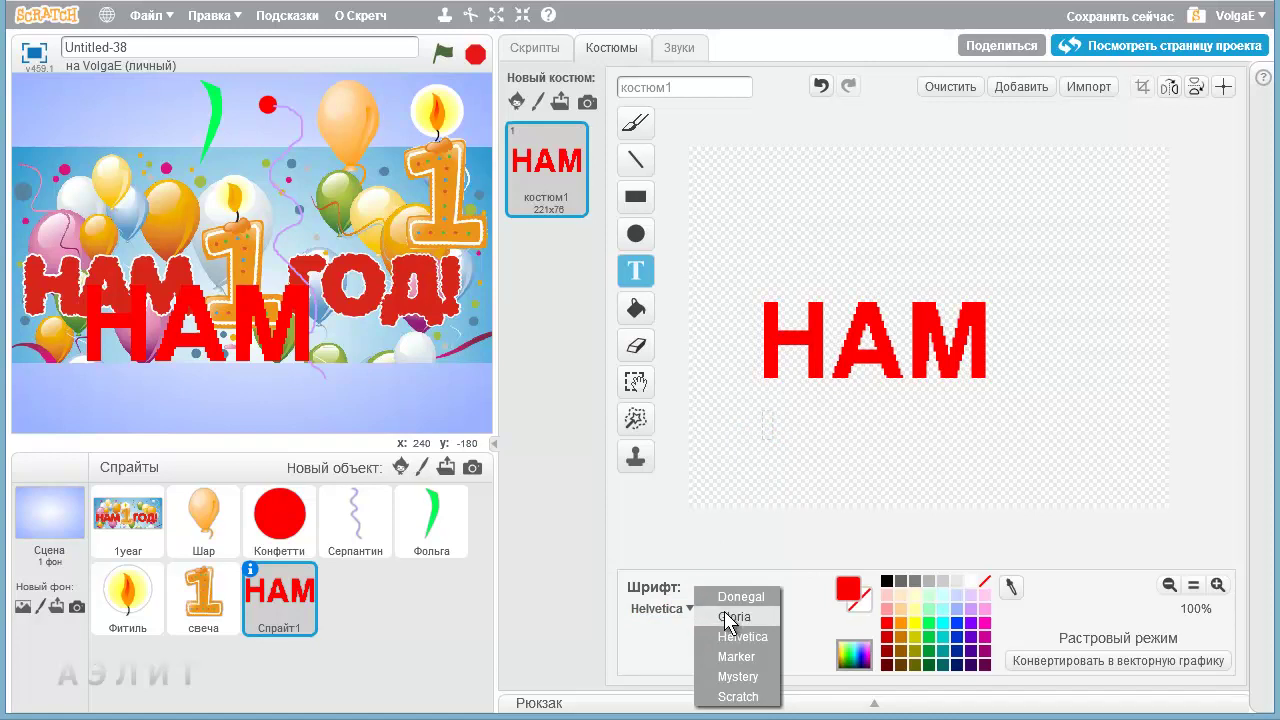
left_click(728, 618)
left_click(771, 432)
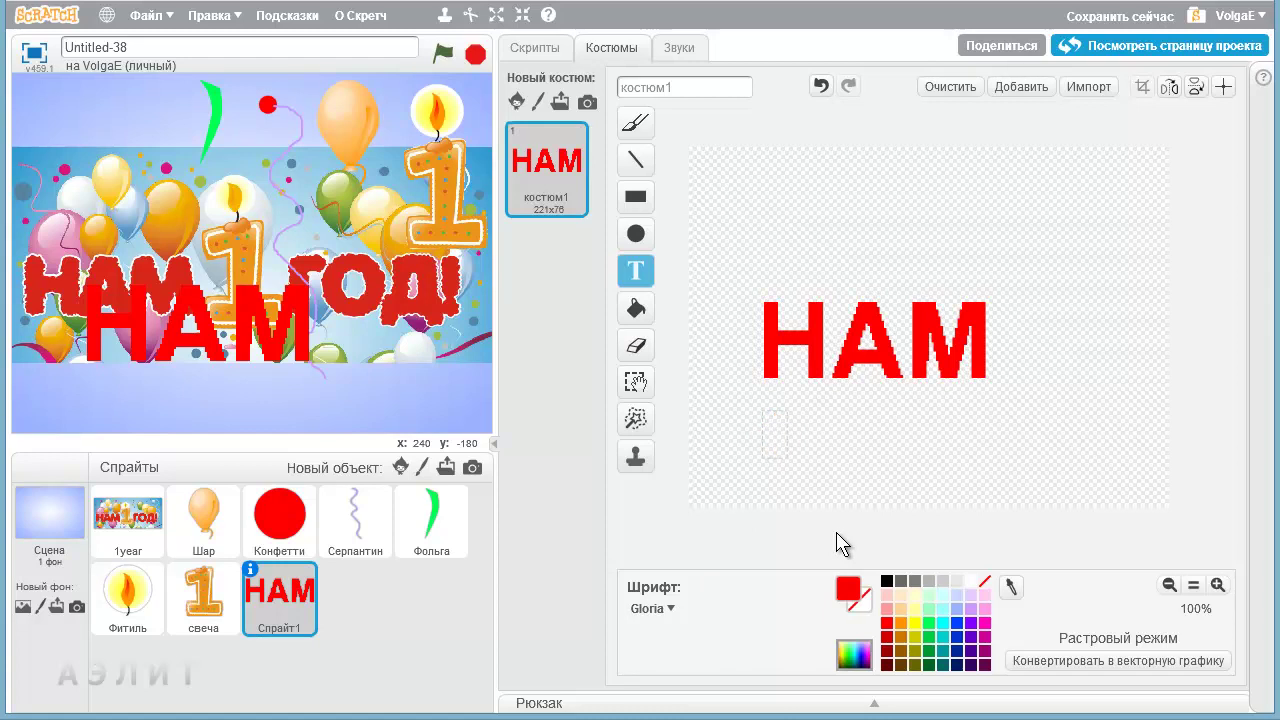
Step: Switch the font back to Helvetica and write a small red НАМ below the large word
left_click(665, 608)
left_click(697, 618)
left_click(770, 438)
left_click(674, 606)
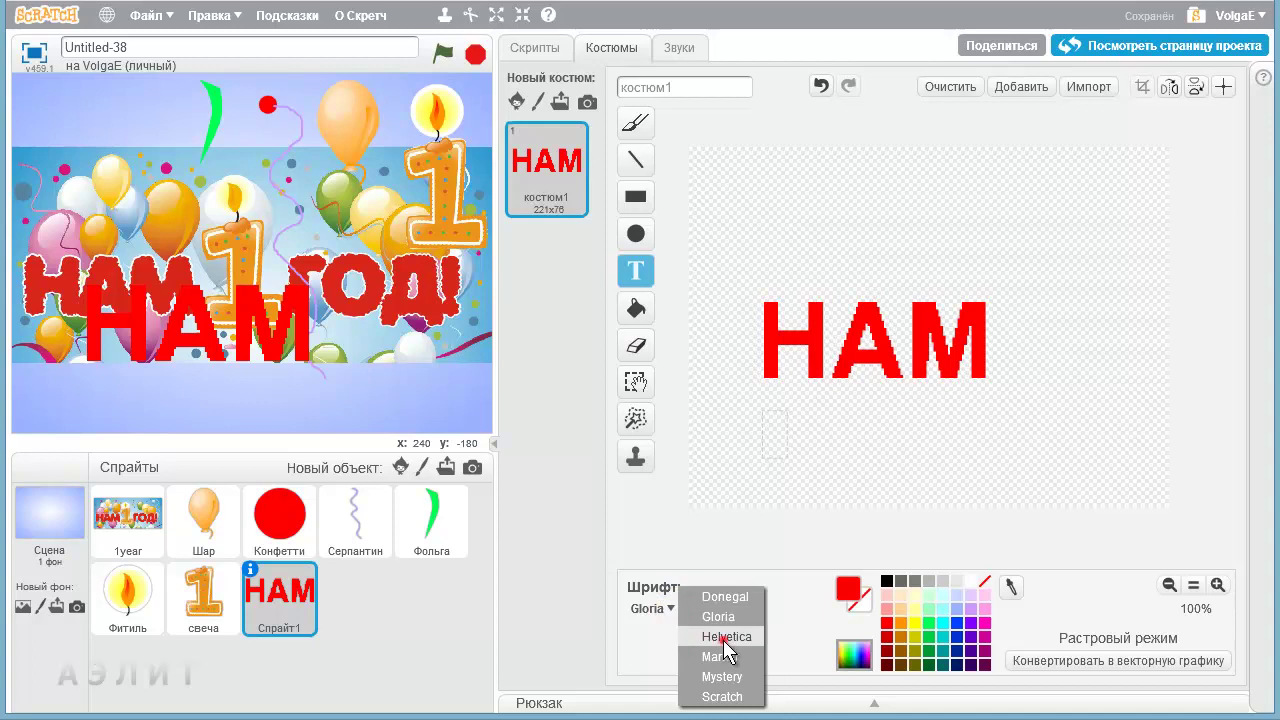
left_click(724, 638)
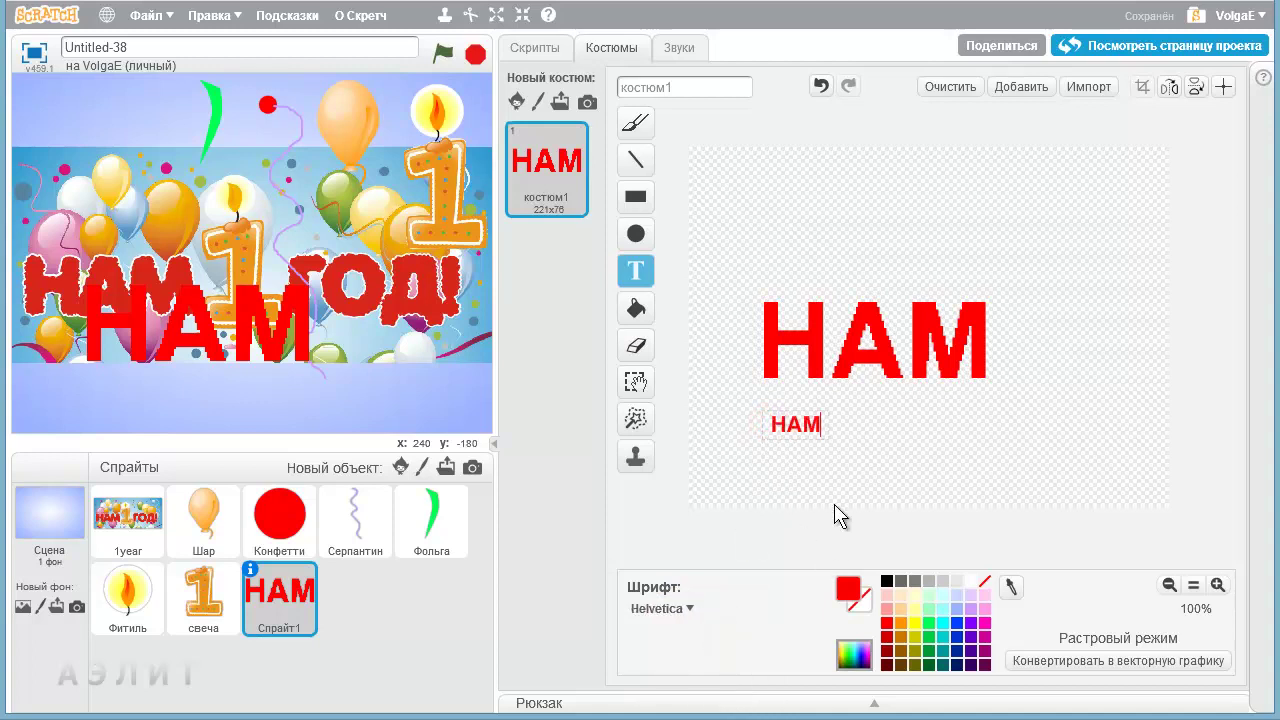
Step: Select the small НАМ text and recolour it magenta, working at 400% zoom
left_click_drag(778, 416, 877, 549)
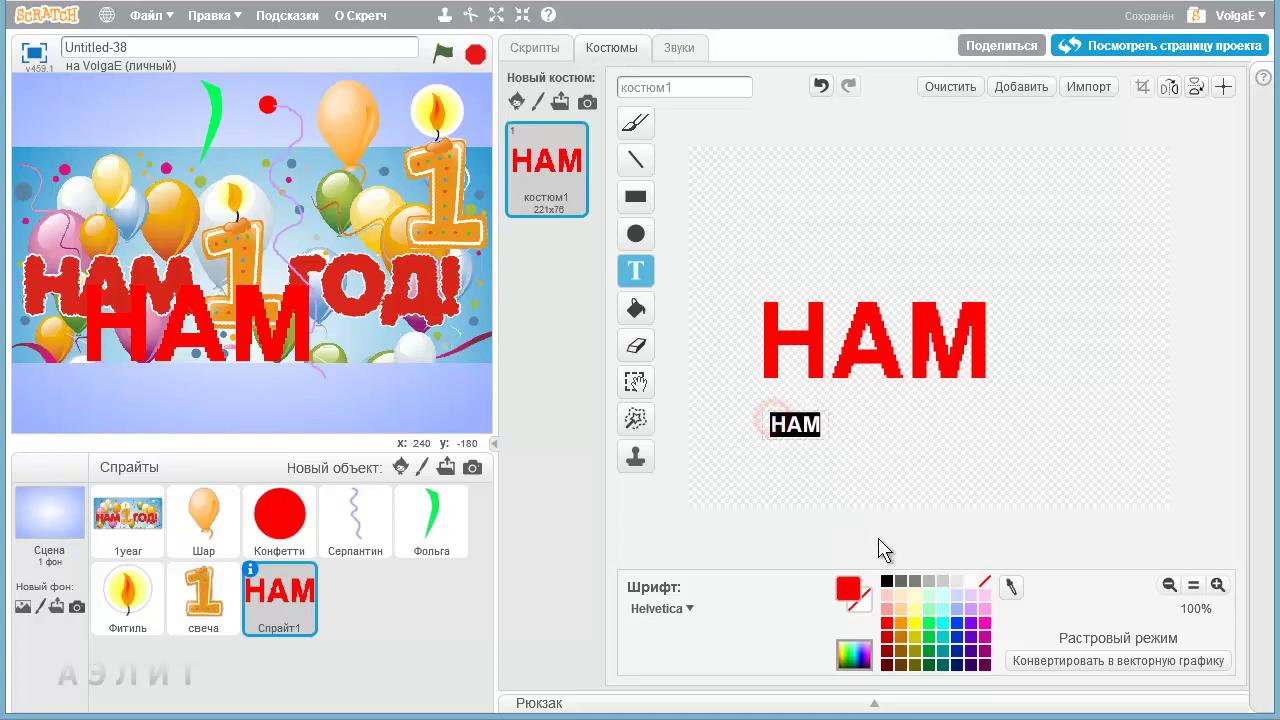
left_click(789, 416)
key("Delete")
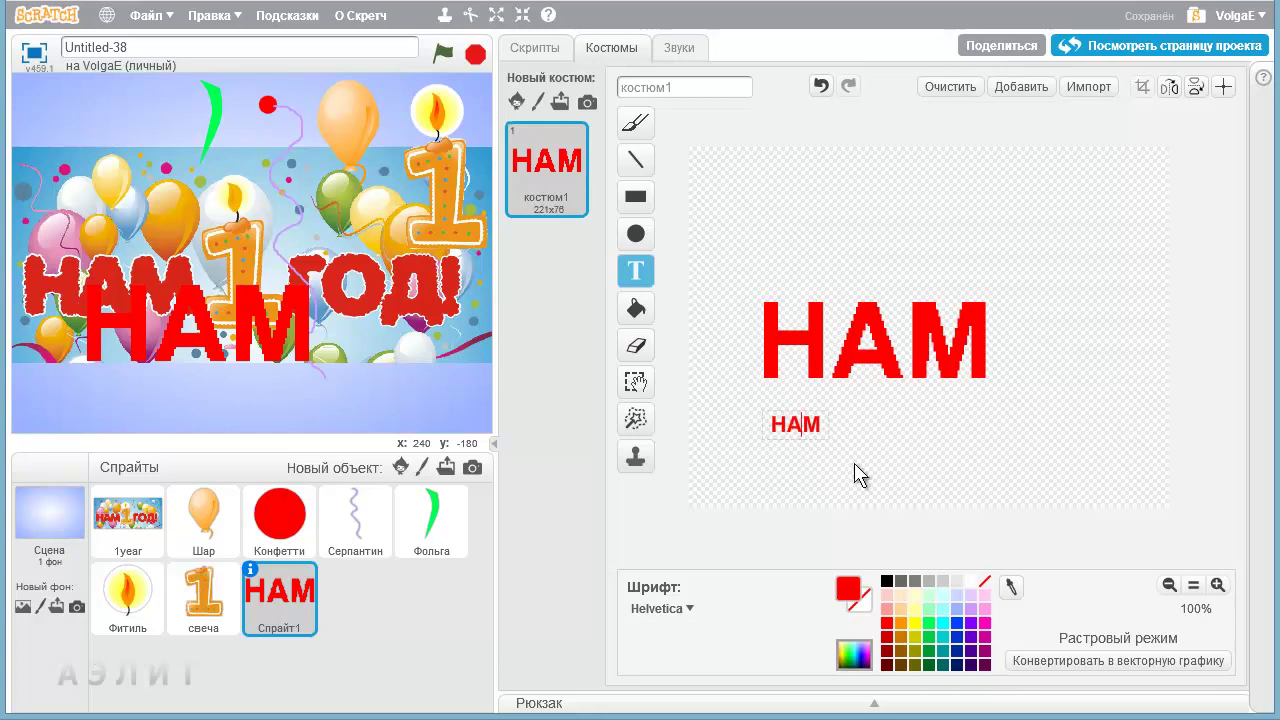
left_click(1217, 585)
left_click(1217, 585)
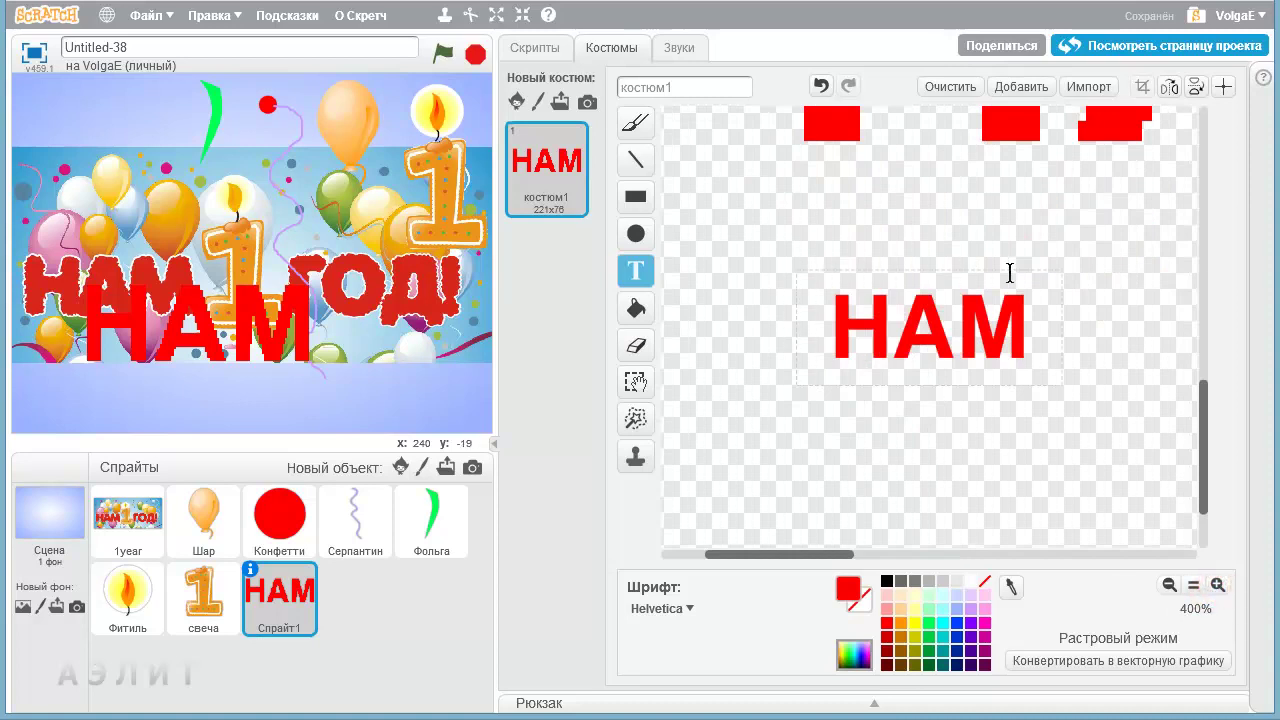
left_click(955, 330)
left_click(895, 330)
left_click(849, 333)
left_click_drag(849, 333, 1012, 347)
left_click(985, 623)
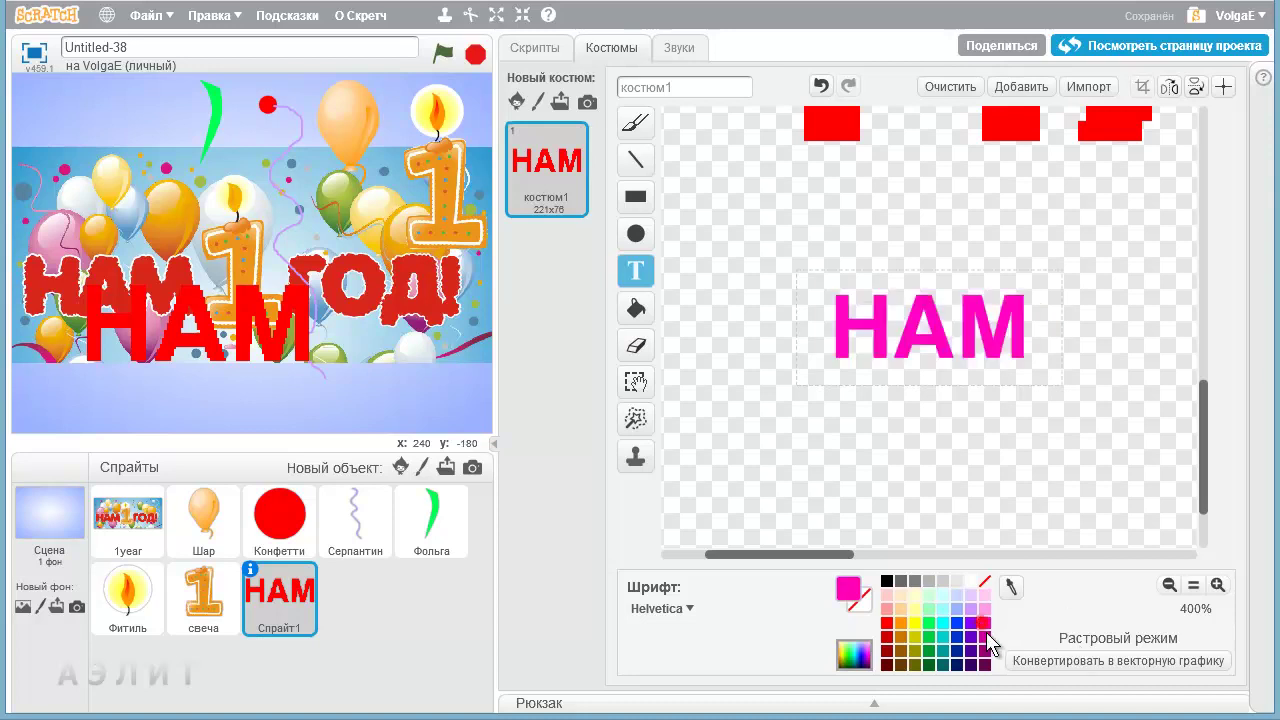
Step: Fill the letters Н and А of the large word НАМ with solid magenta
left_click_drag(1202, 487, 1205, 427)
left_click(645, 316)
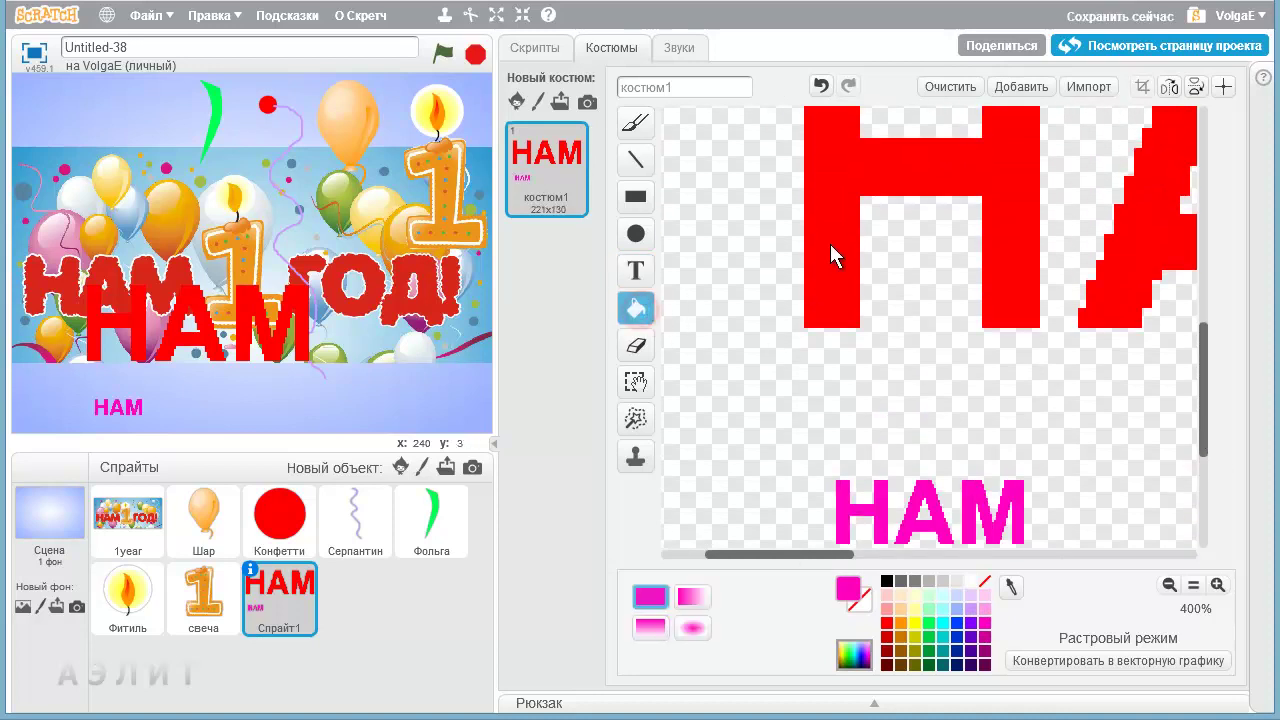
left_click(820, 210)
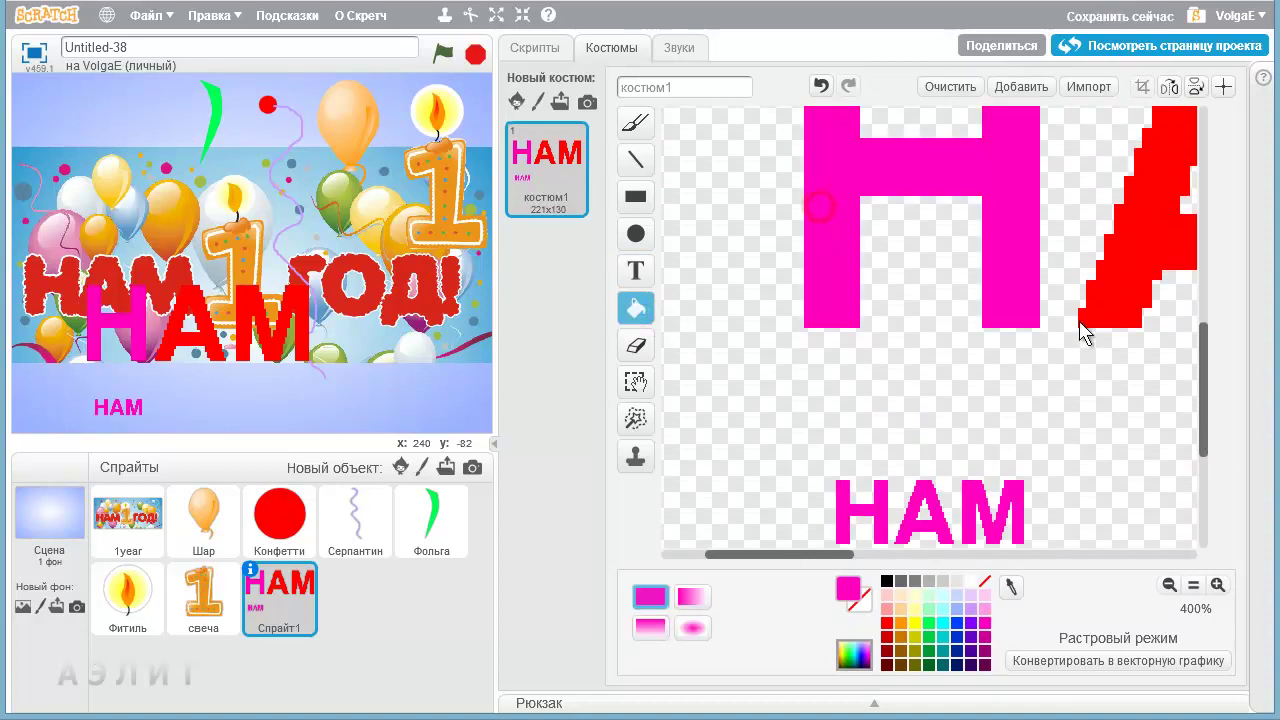
left_click(1118, 294)
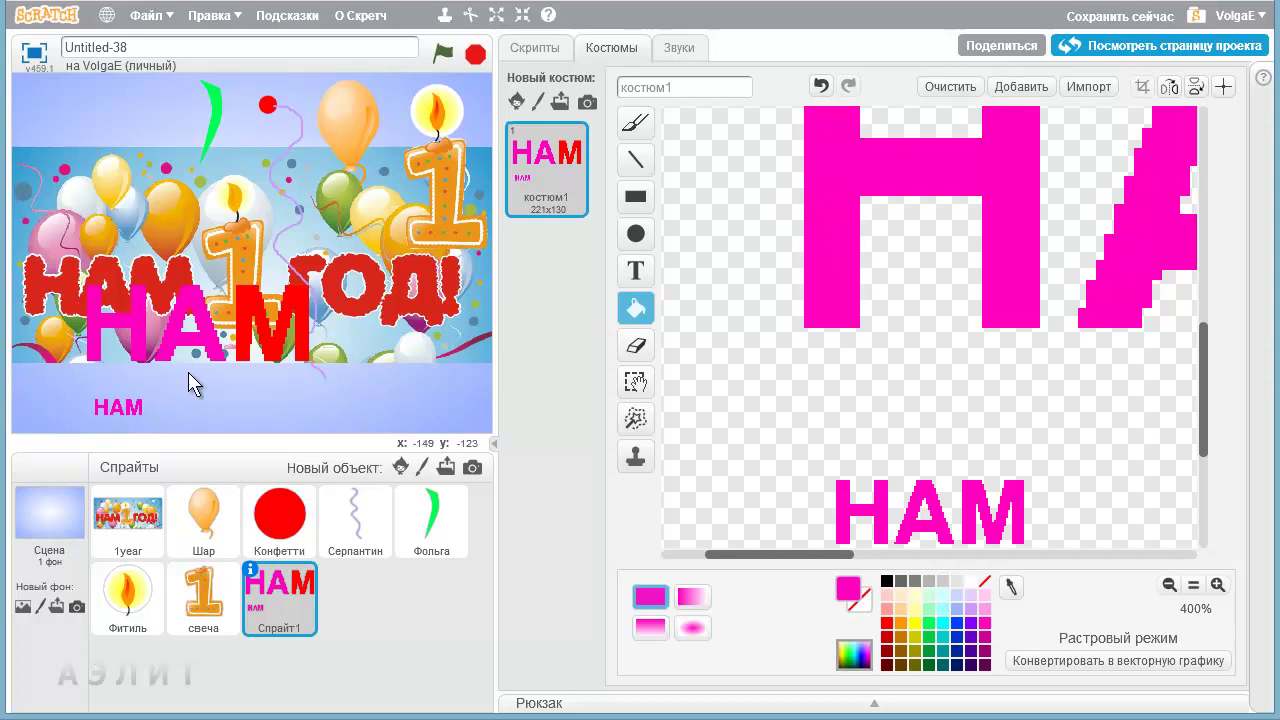
Step: Delete the bitmap НАМ sprite and paint a new empty sprite in vector mode
right_click(279, 580)
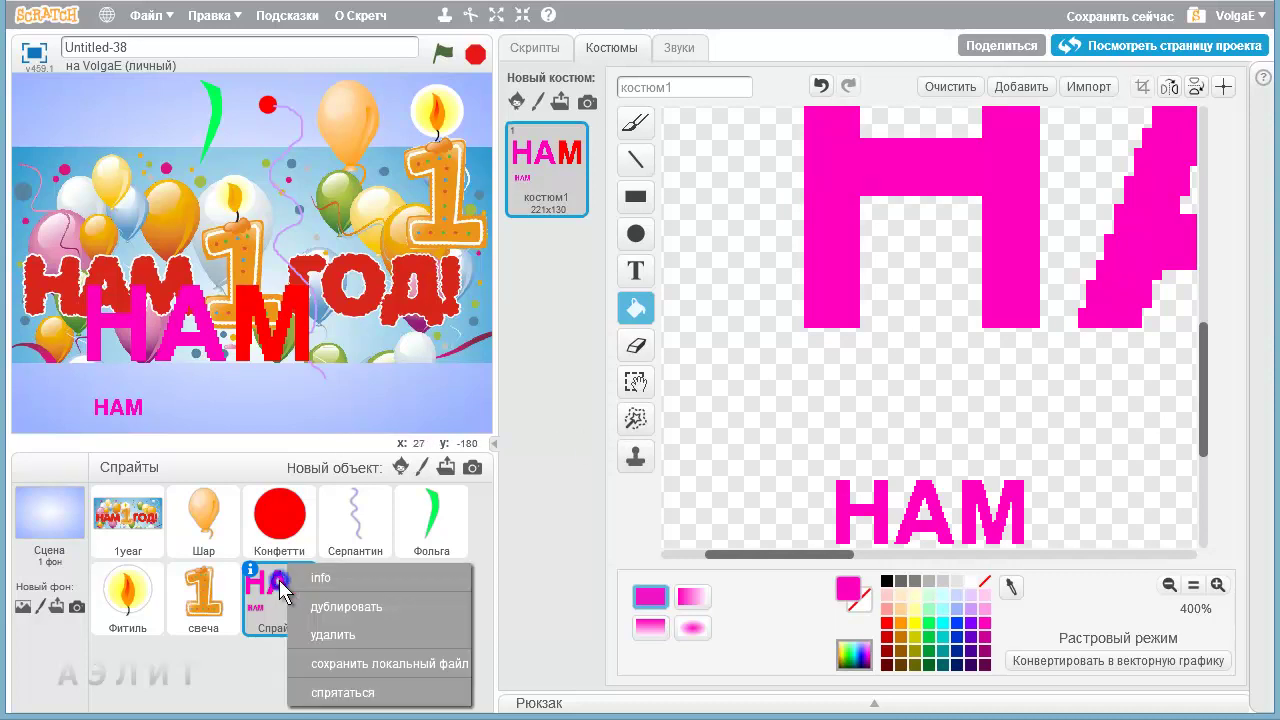
left_click(292, 633)
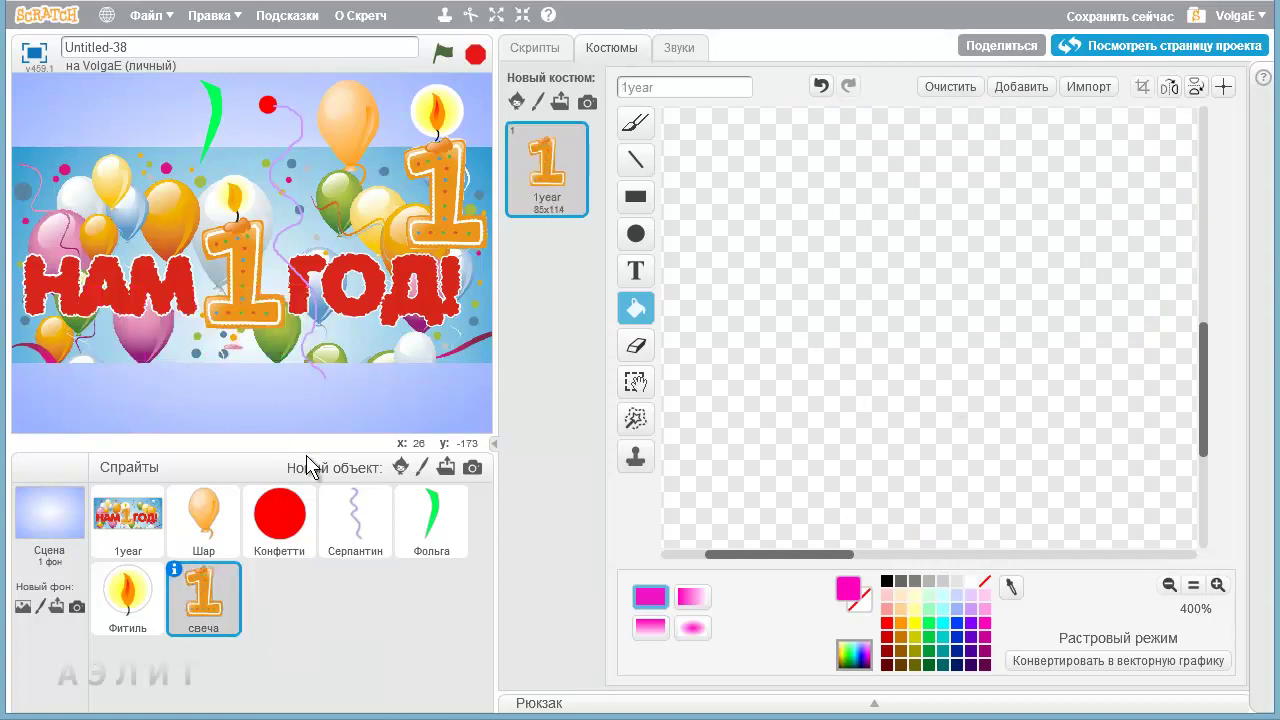
left_click(422, 466)
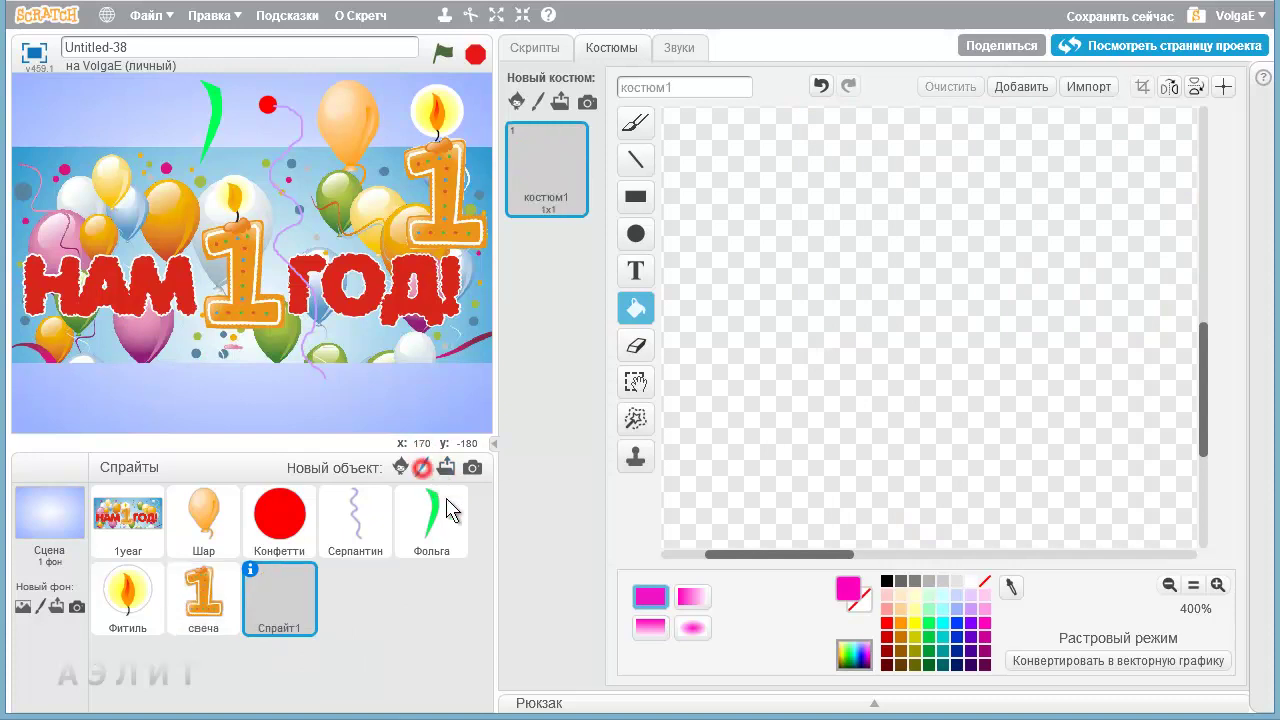
left_click(1197, 659)
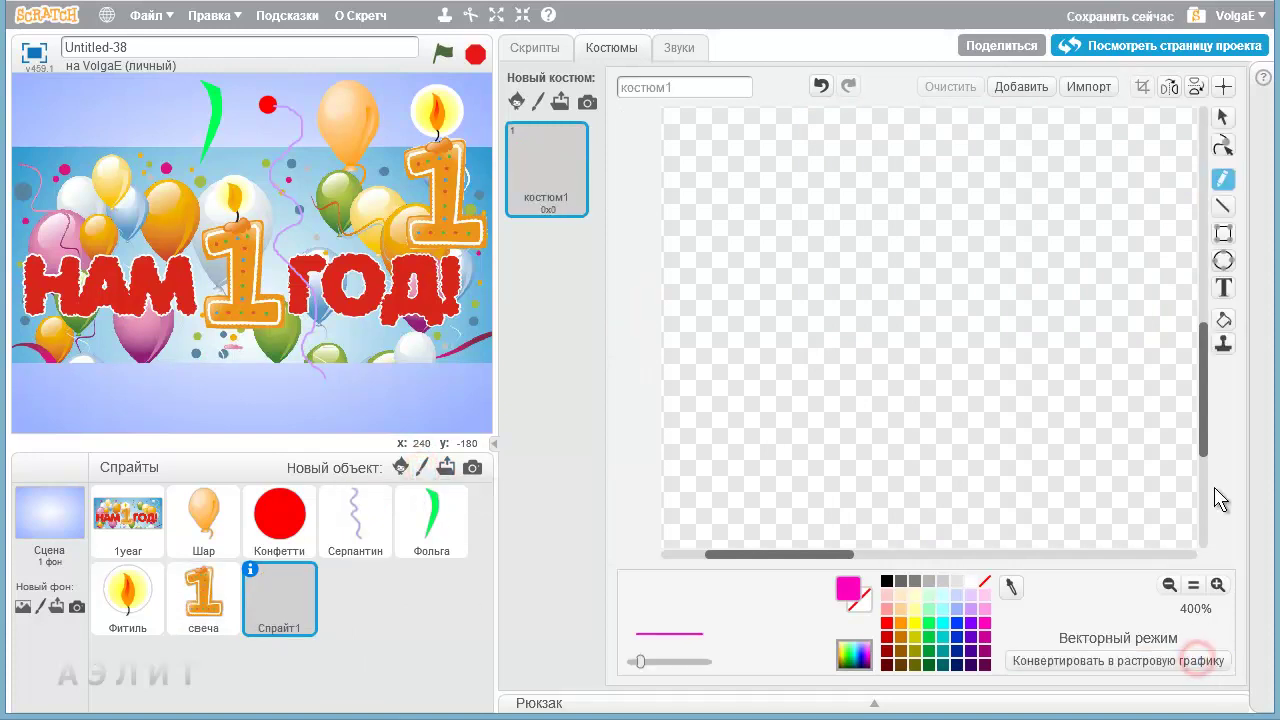
Step: Write the word НАМ in Helvetica on the vector costume and colour the text red
left_click(1223, 288)
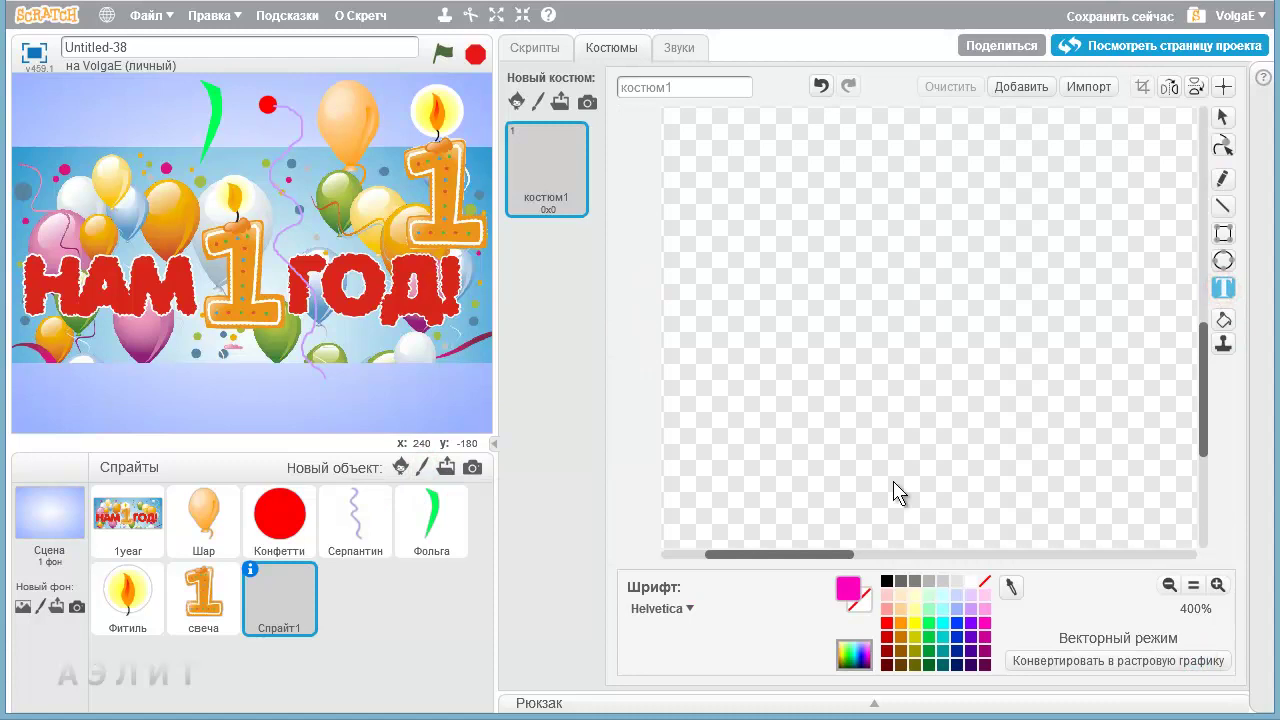
left_click(866, 318)
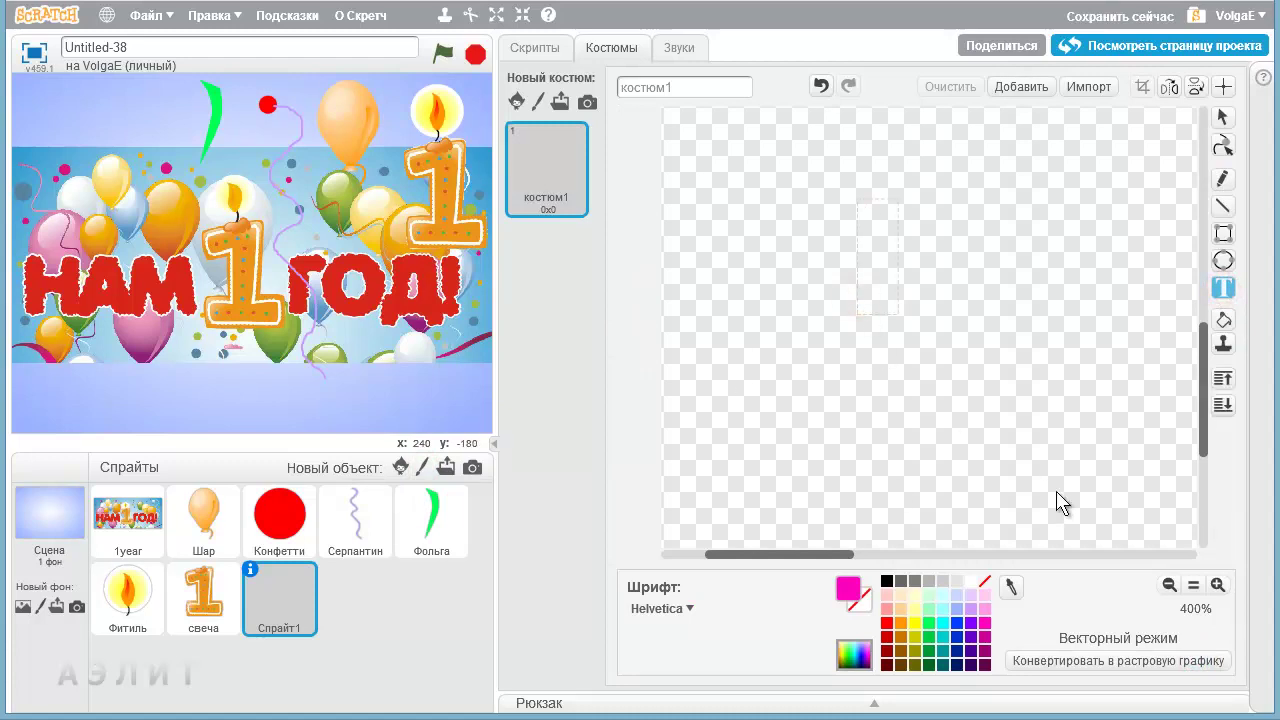
type("НАМ")
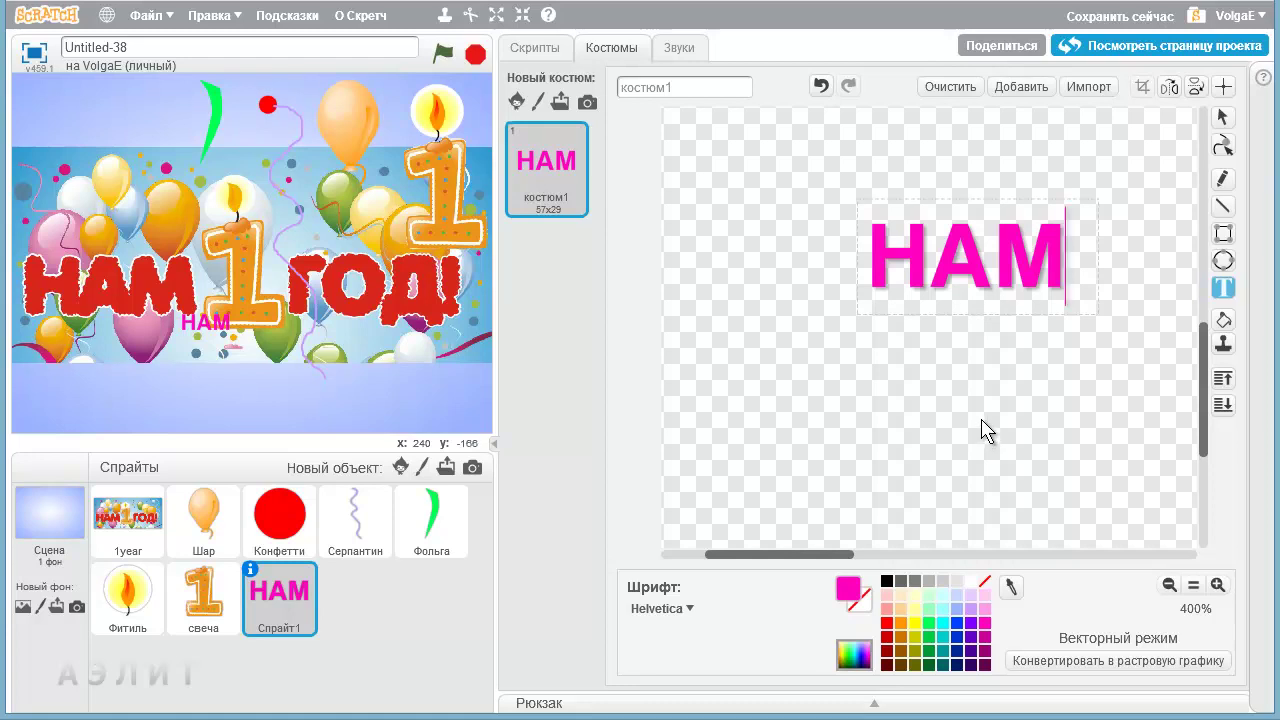
left_click(870, 254)
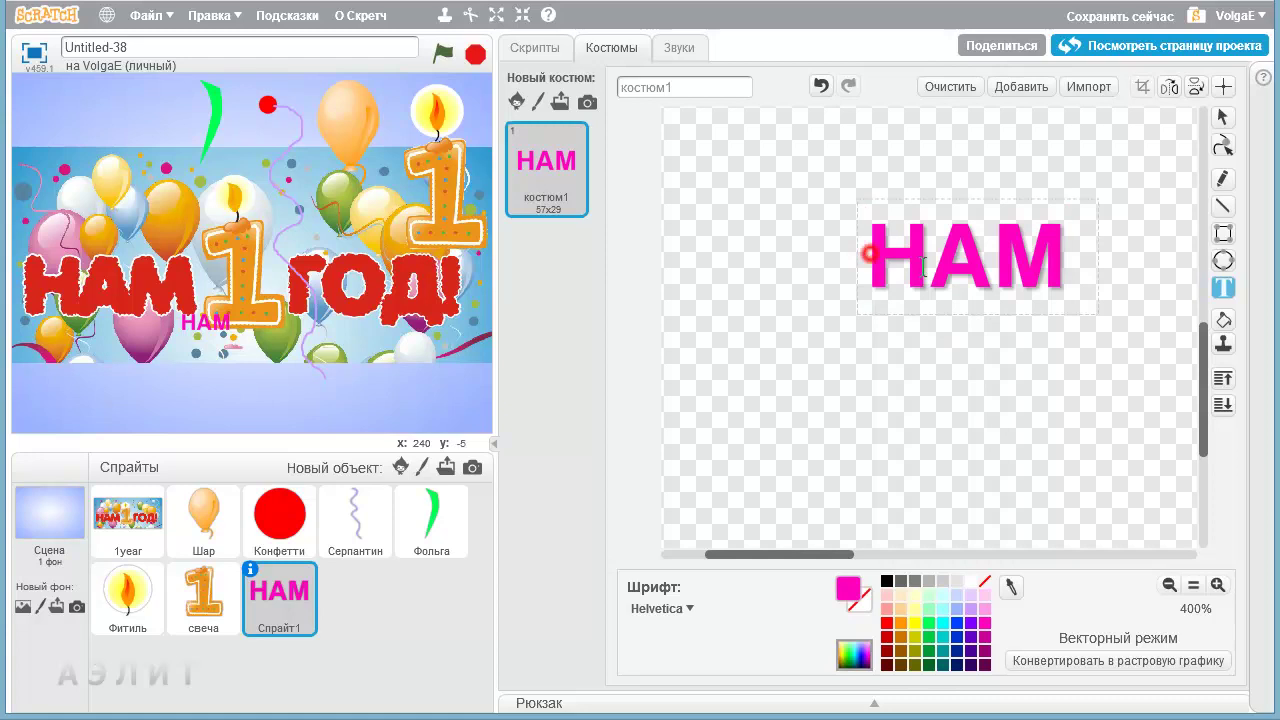
left_click_drag(893, 263, 1106, 291)
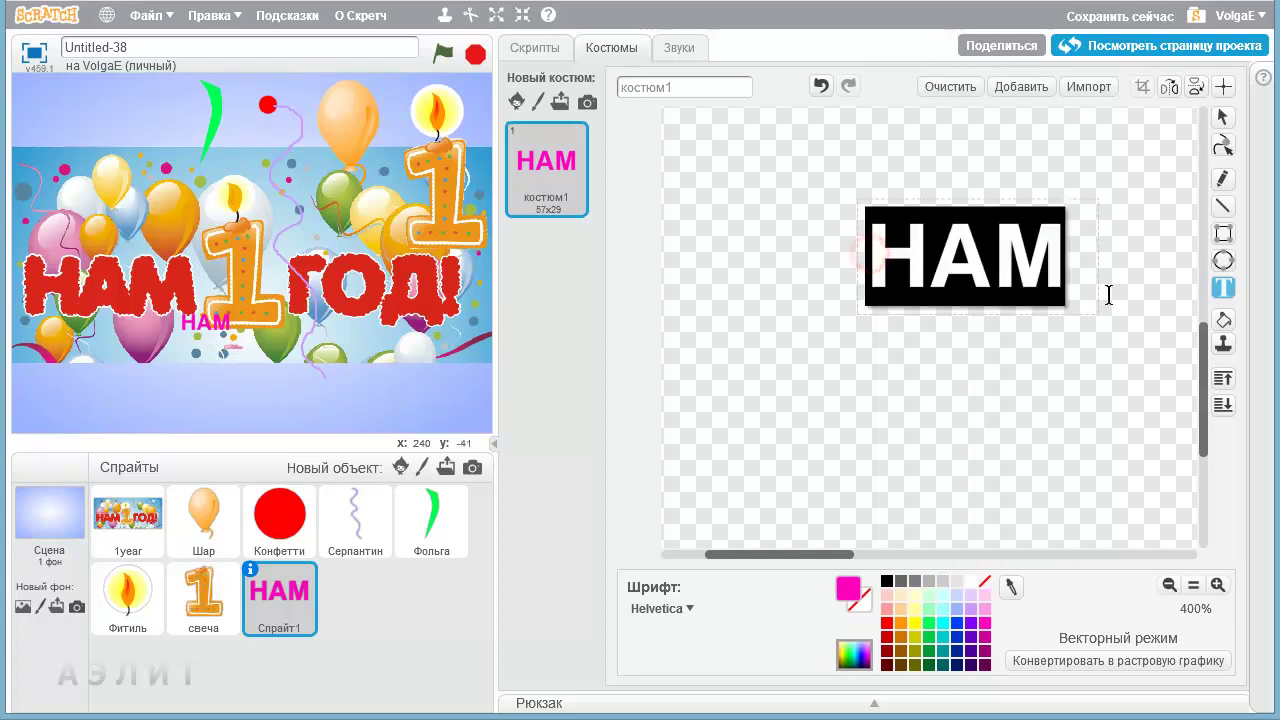
left_click(887, 624)
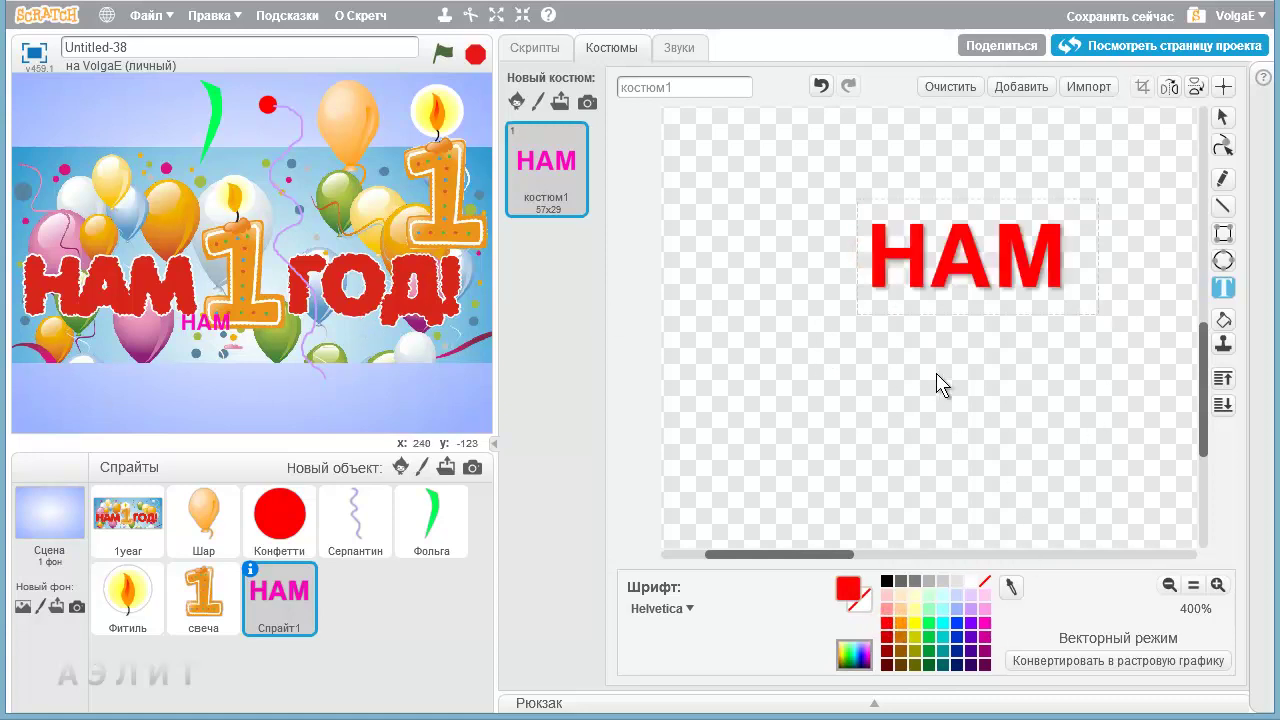
Step: Enlarge the vector word НАМ until the costume measures about 193×99 and move it to the middle of the canvas at 100% zoom
left_click(1222, 118)
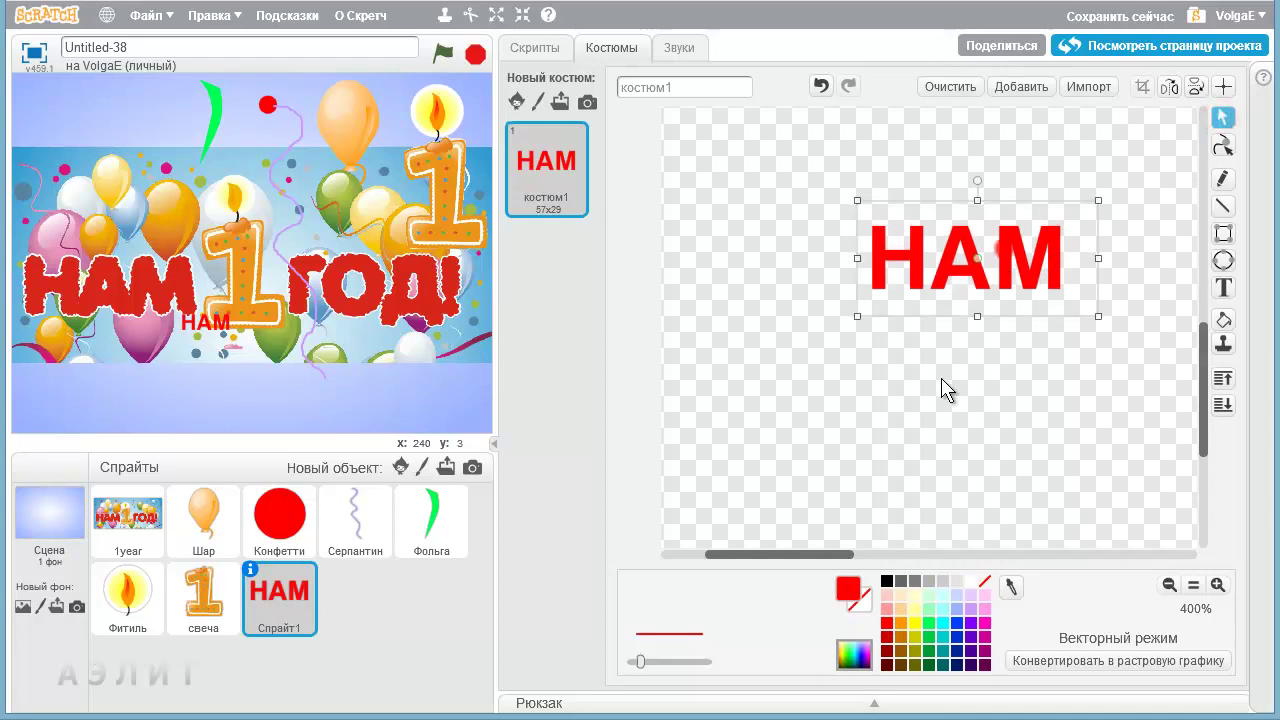
left_click_drag(856, 317, 729, 380)
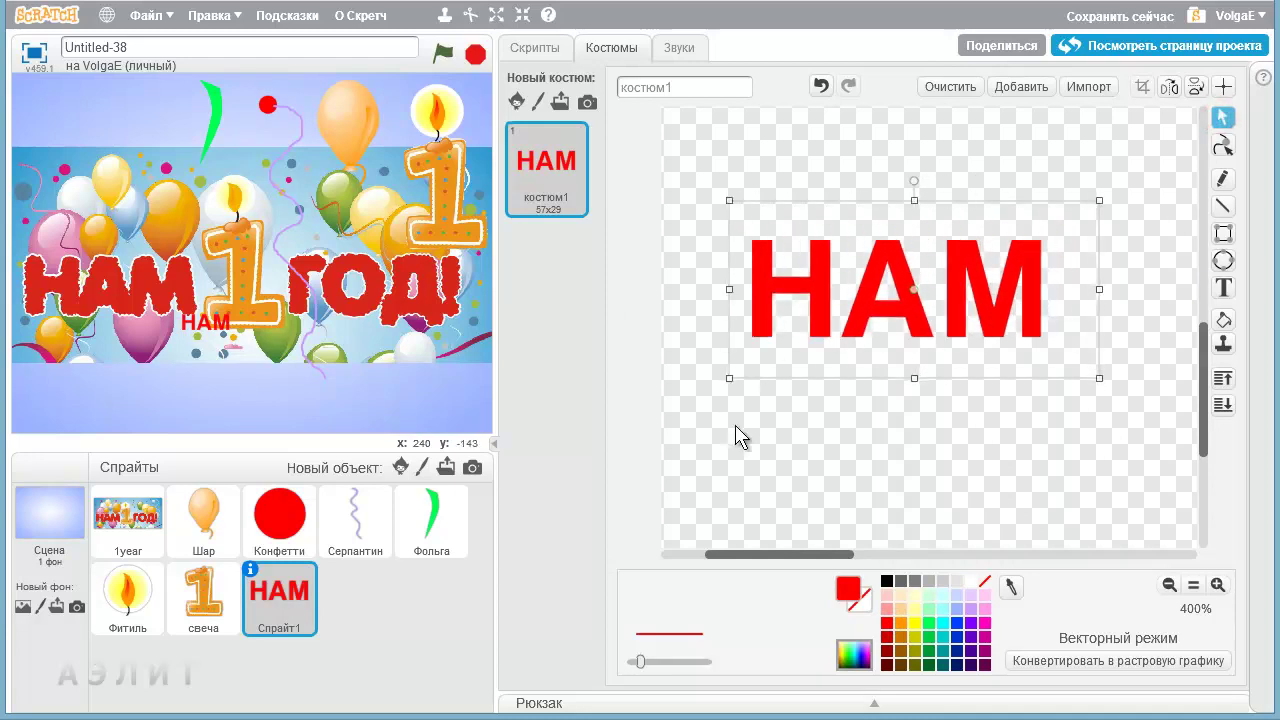
left_click(340, 410)
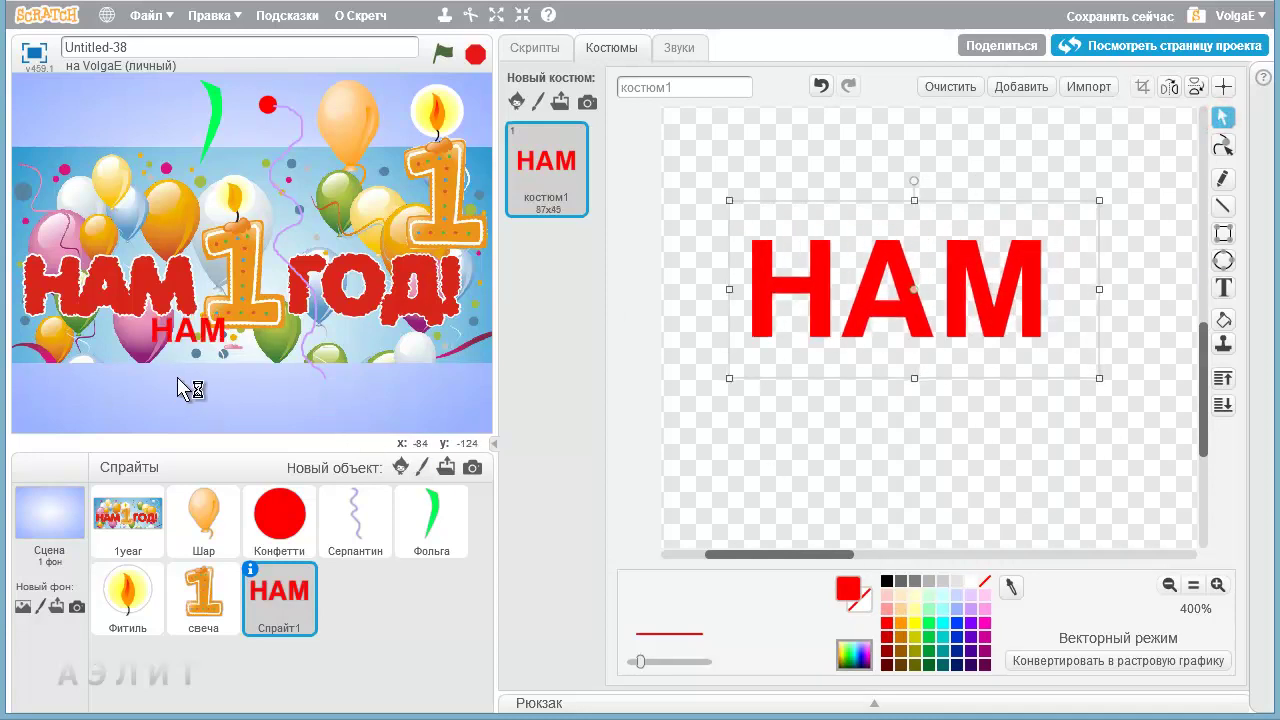
left_click(1191, 590)
left_click_drag(837, 345, 951, 290)
left_click_drag(868, 357, 949, 335)
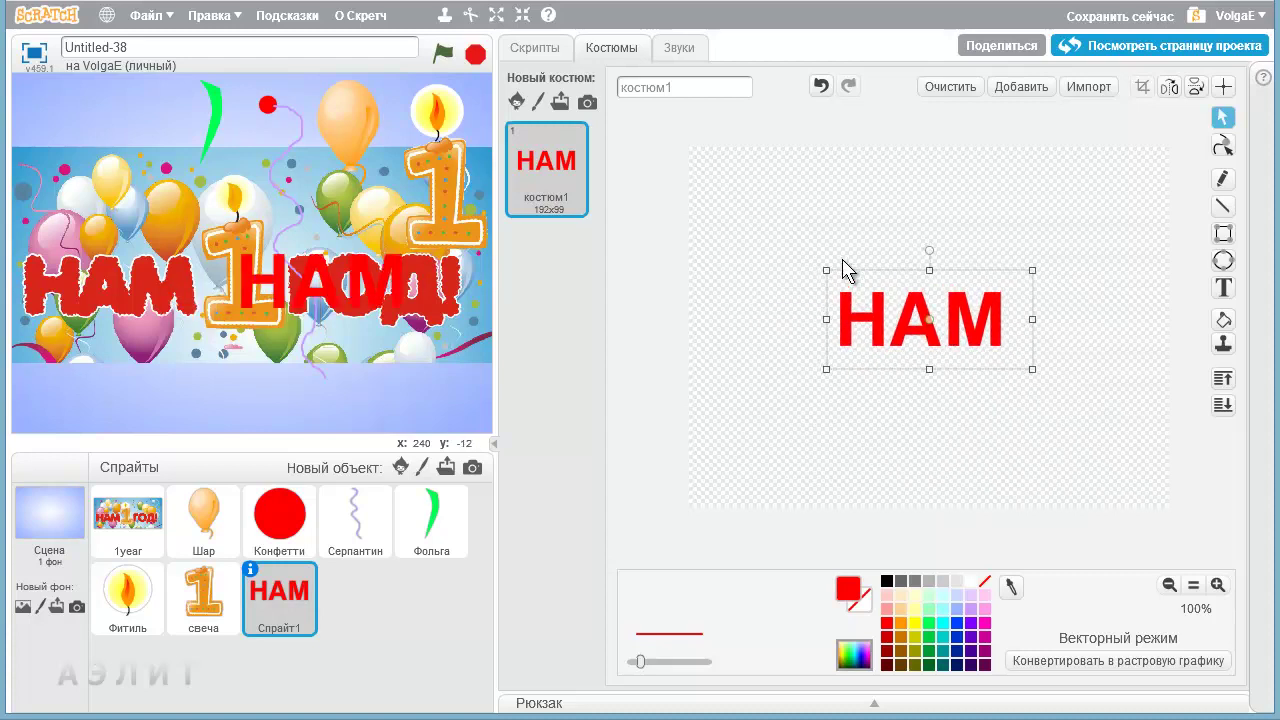
mouse_move(825, 269)
left_mouse_down()
mouse_move(791, 254)
mouse_move(812, 268)
left_mouse_up()
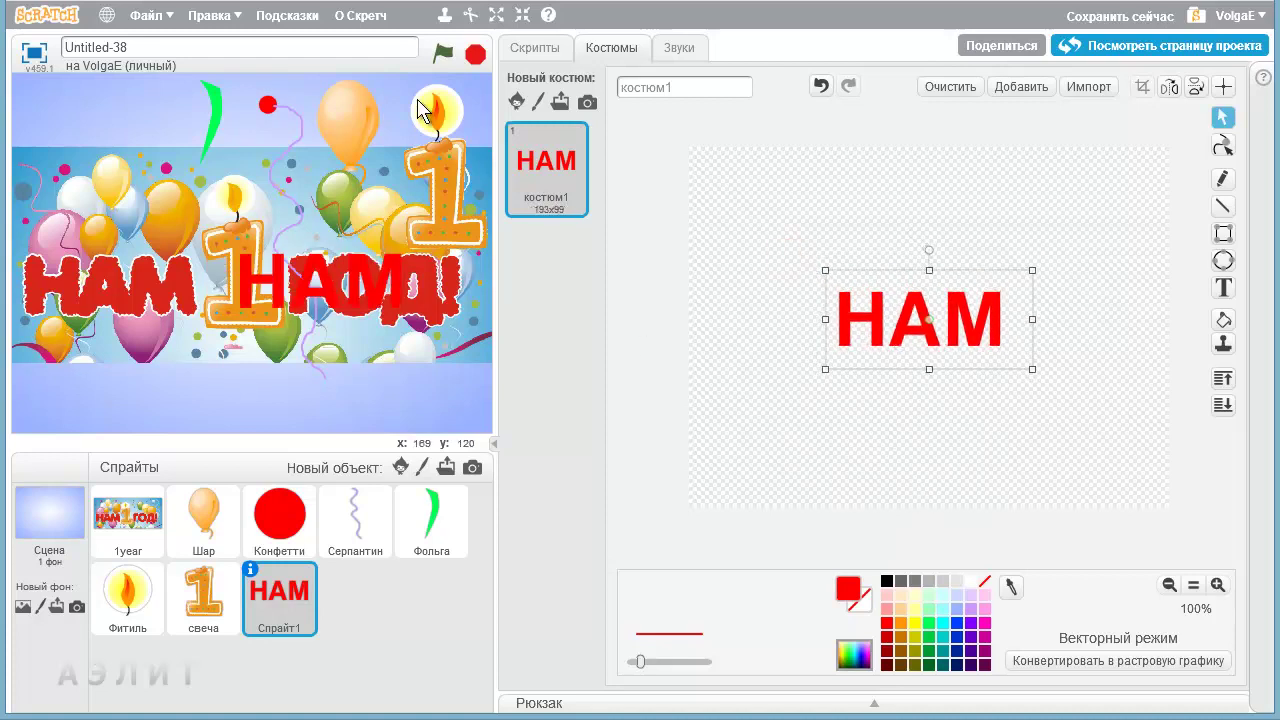
Step: Set the costume centre on the letter А of НАМ, slightly above and left of the word's middle
left_click(1223, 86)
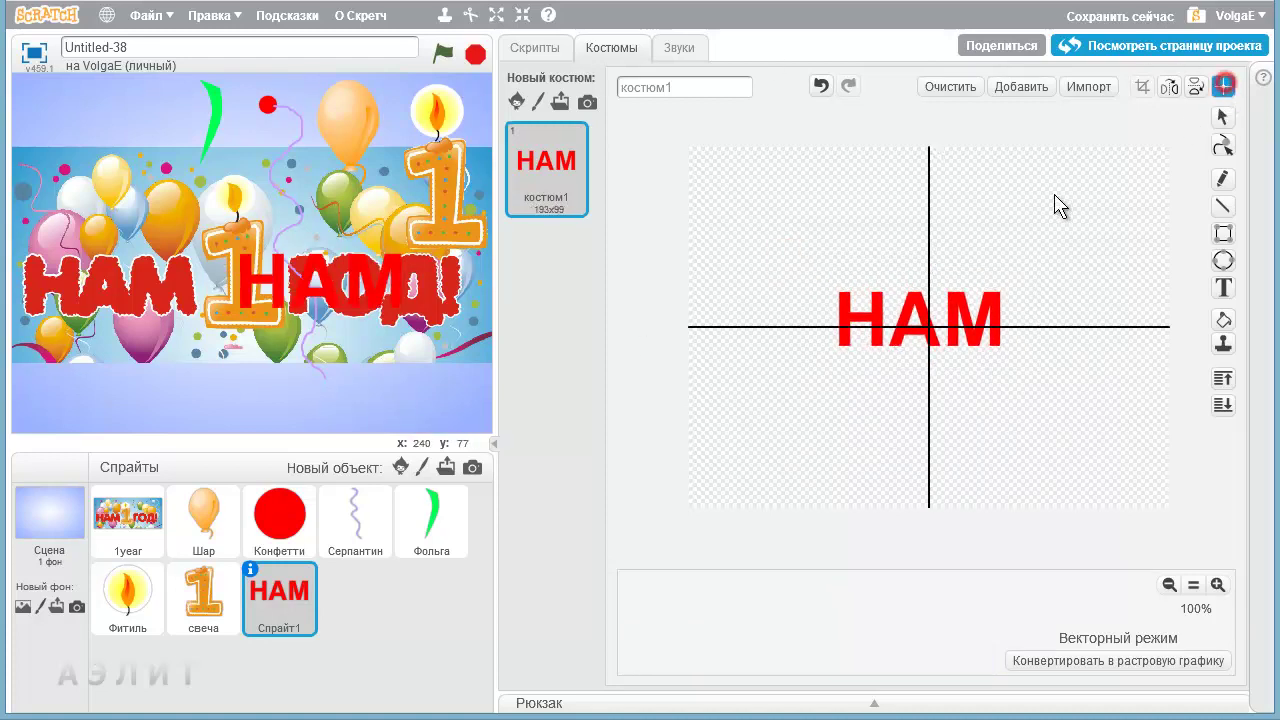
left_click(918, 311)
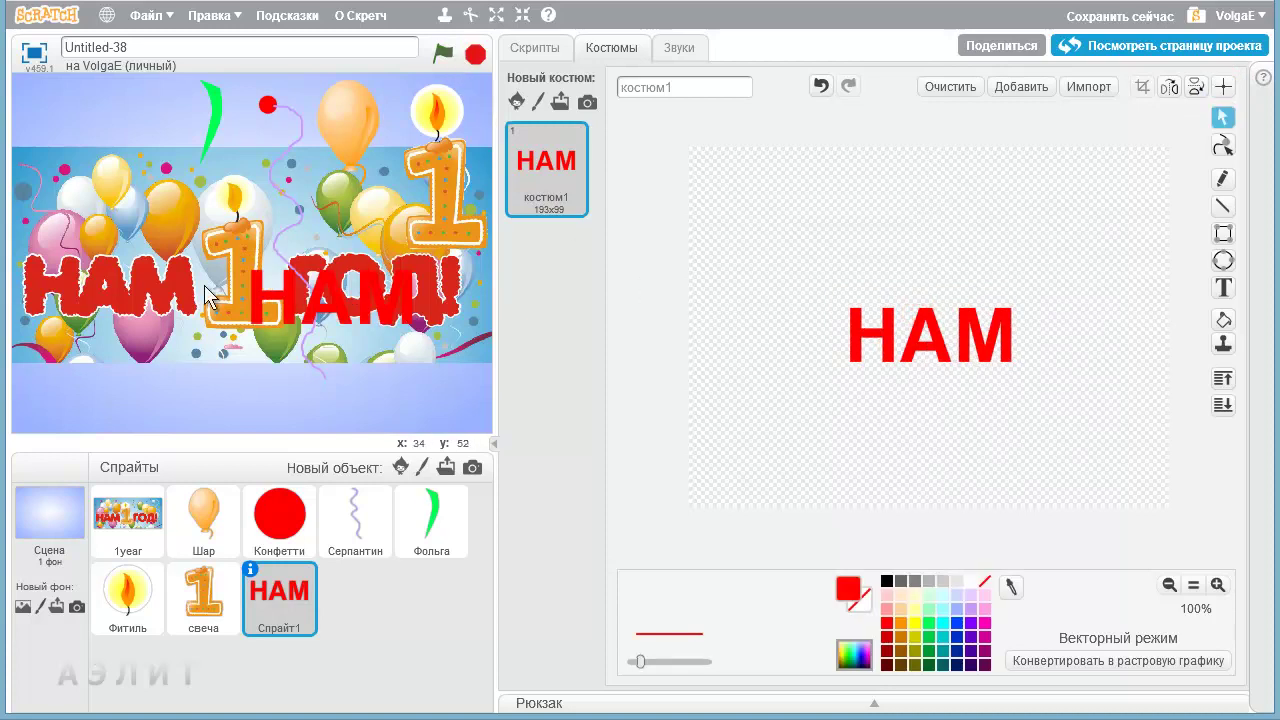
Step: Place the НАМ sprite and the digit 1 candle sprite over their counterparts in the greeting picture on the stage
left_click_drag(290, 305, 60, 290)
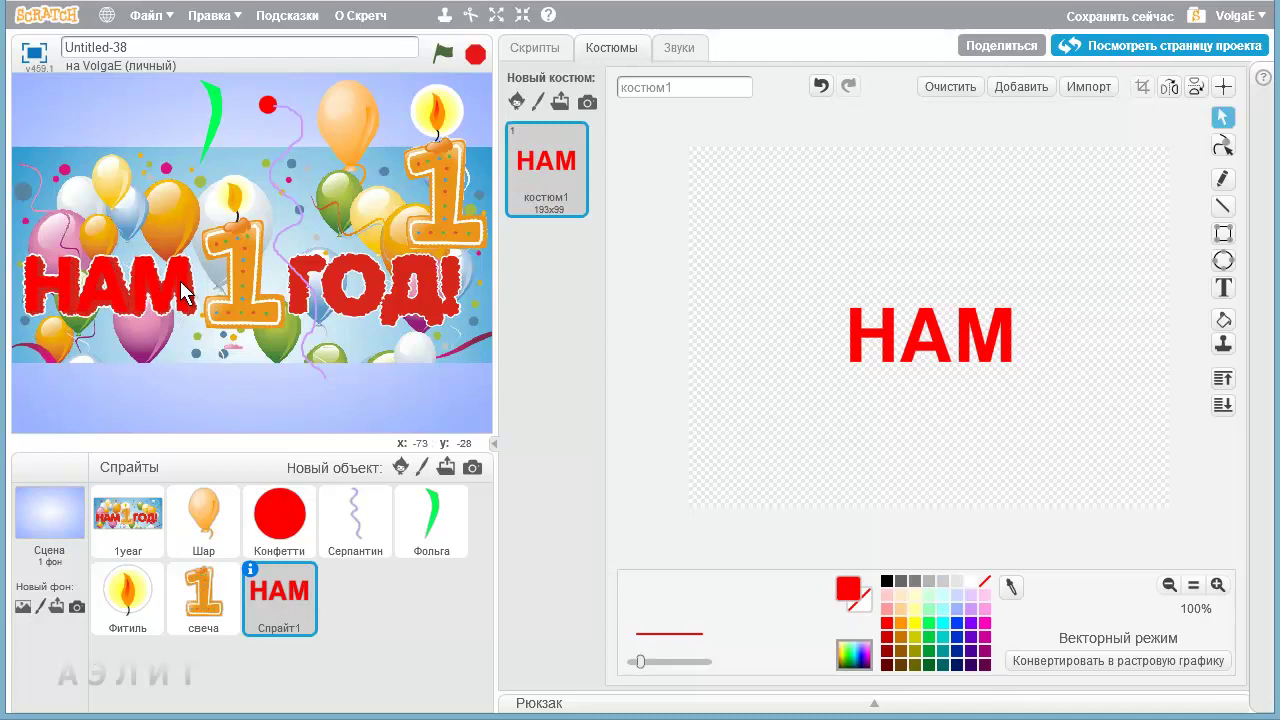
mouse_move(443, 174)
left_mouse_down()
mouse_move(425, 195)
mouse_move(228, 264)
mouse_move(440, 177)
mouse_move(242, 256)
left_mouse_up()
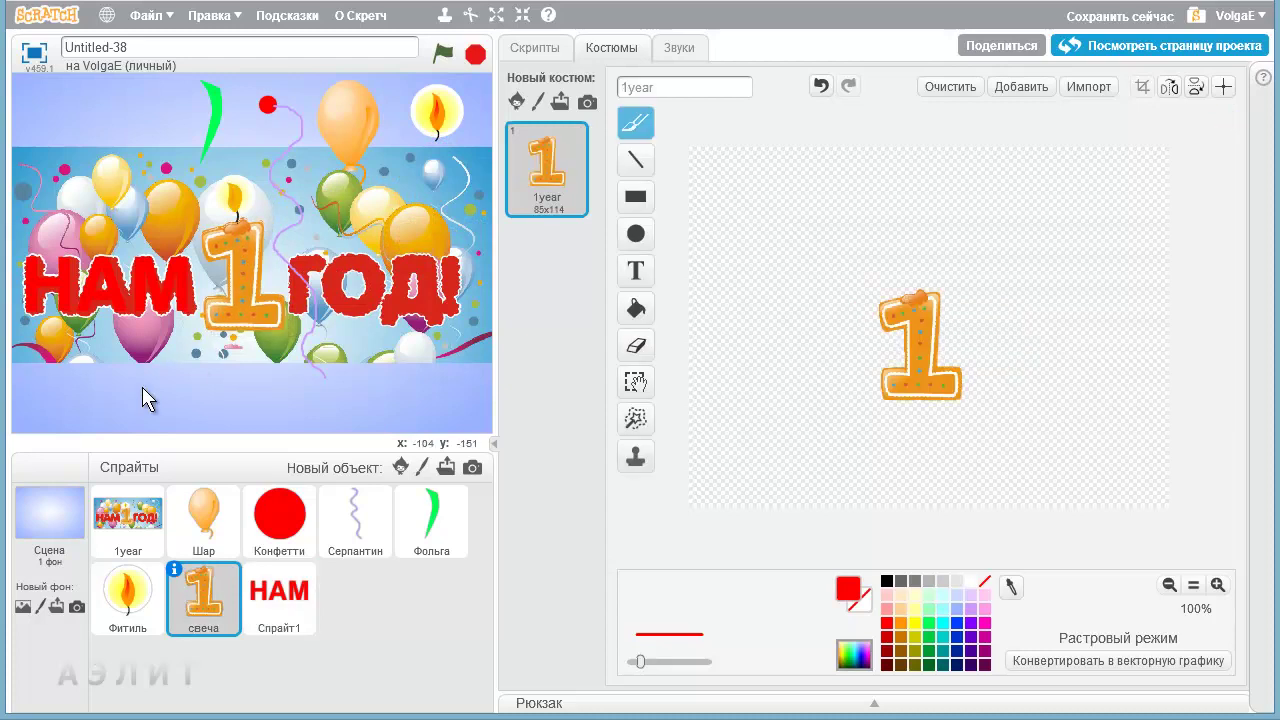
Step: Duplicate the НАМ sprite and open the copy's costume for editing
left_click(260, 598)
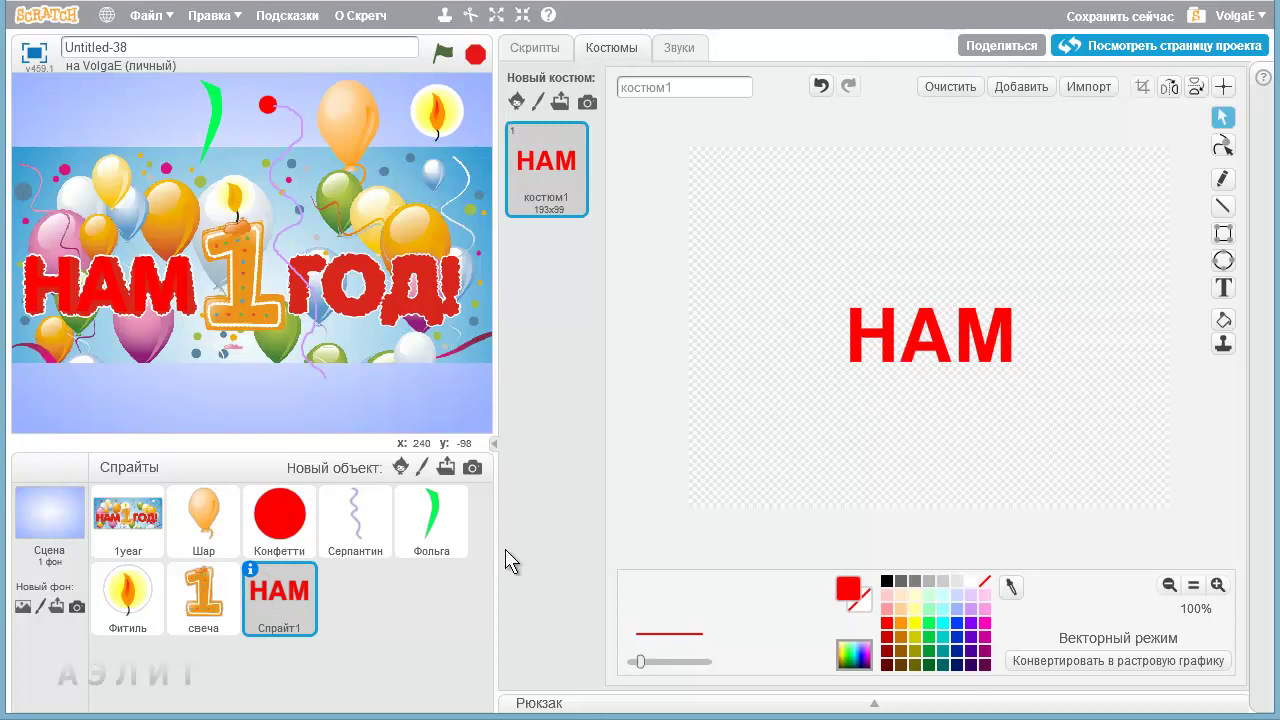
right_click(299, 587)
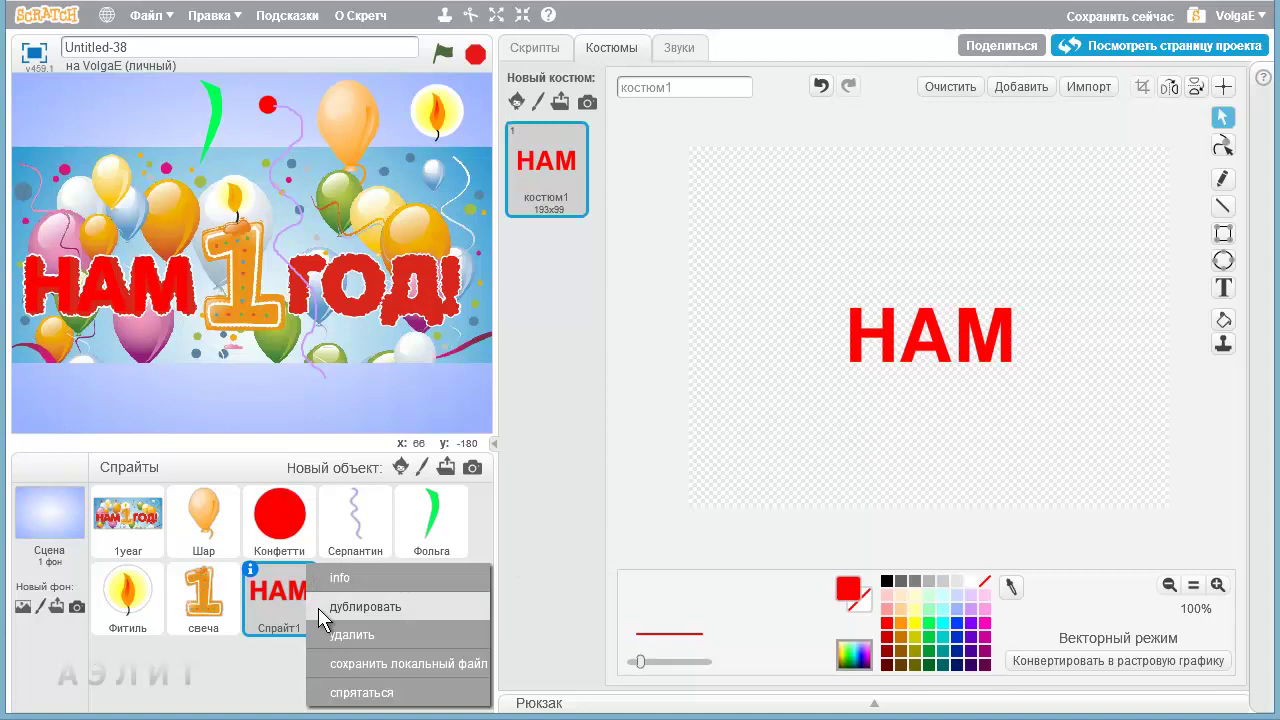
left_click(318, 607)
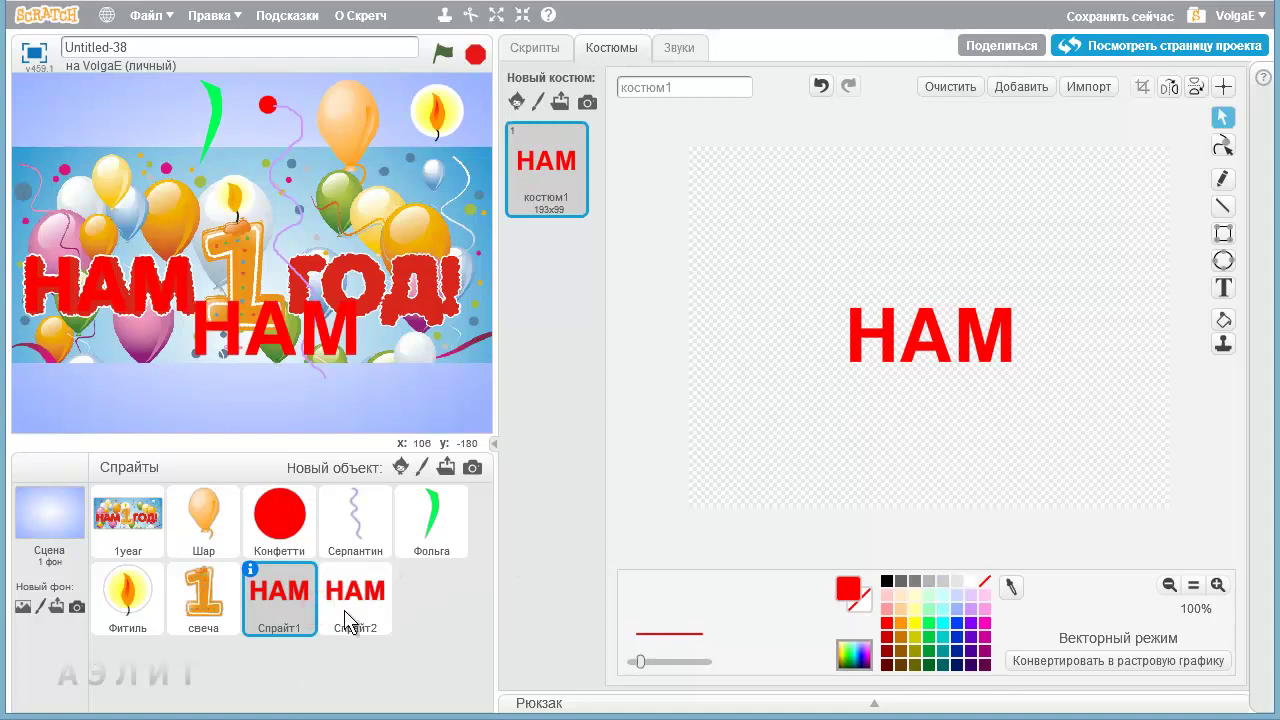
left_click(360, 602)
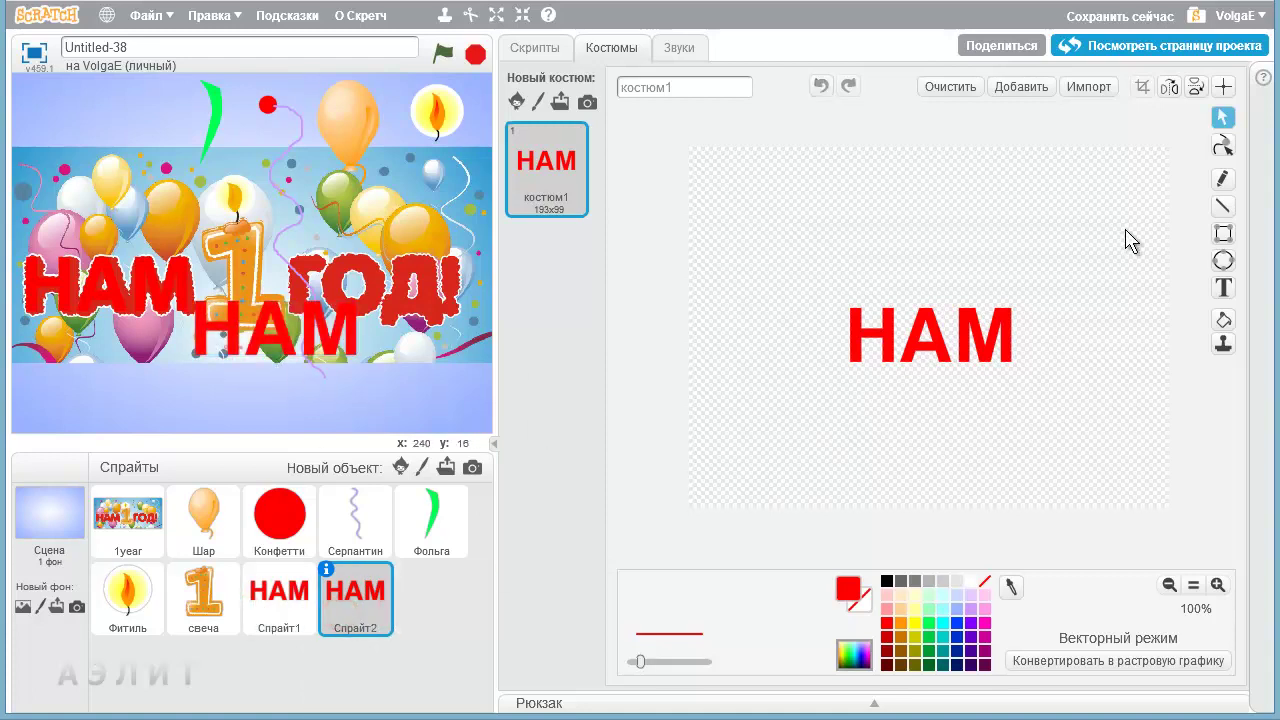
Step: Replace the text НАМ in the duplicated sprite's costume with the letter Г
left_click(1223, 288)
left_click_drag(857, 328, 1019, 325)
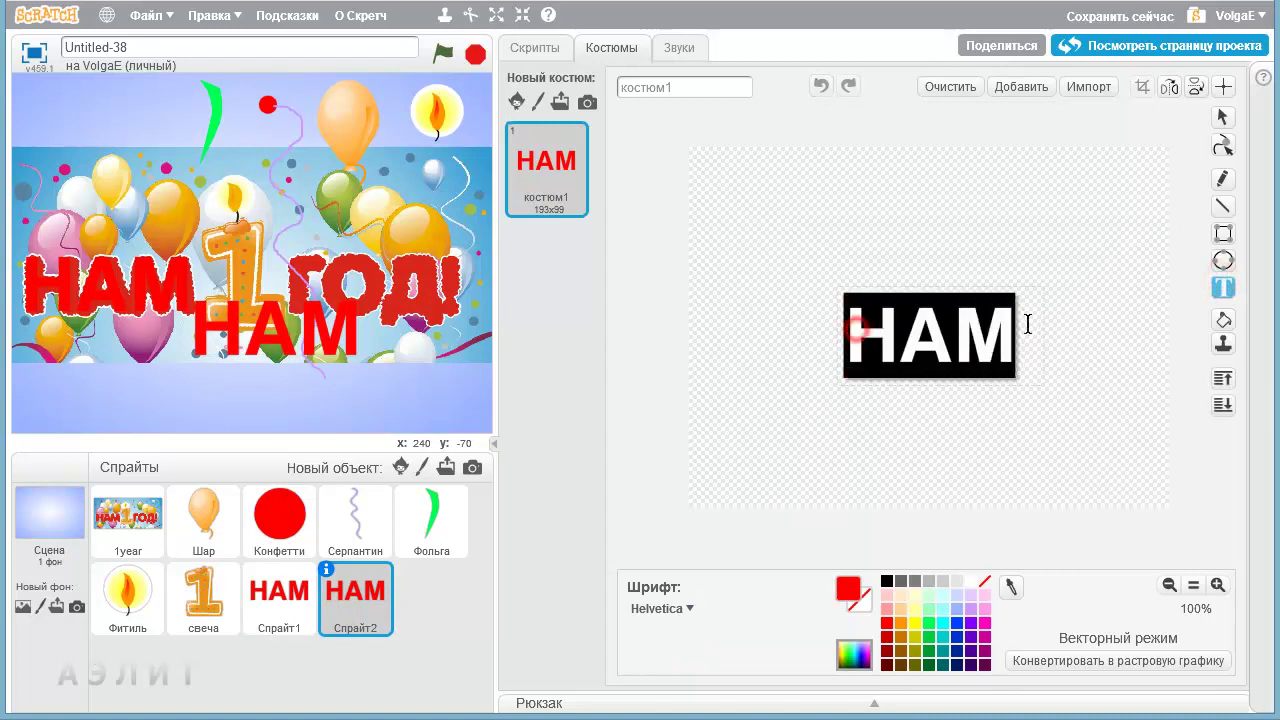
type("Г")
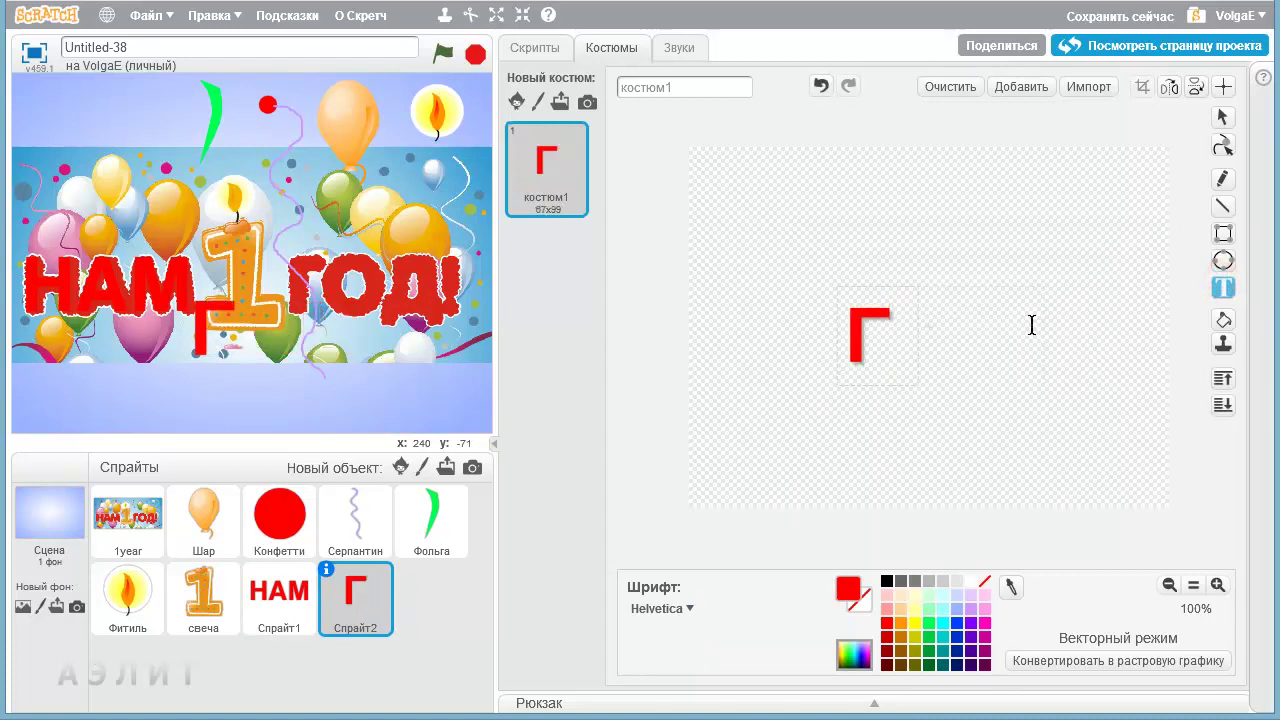
type("Д")
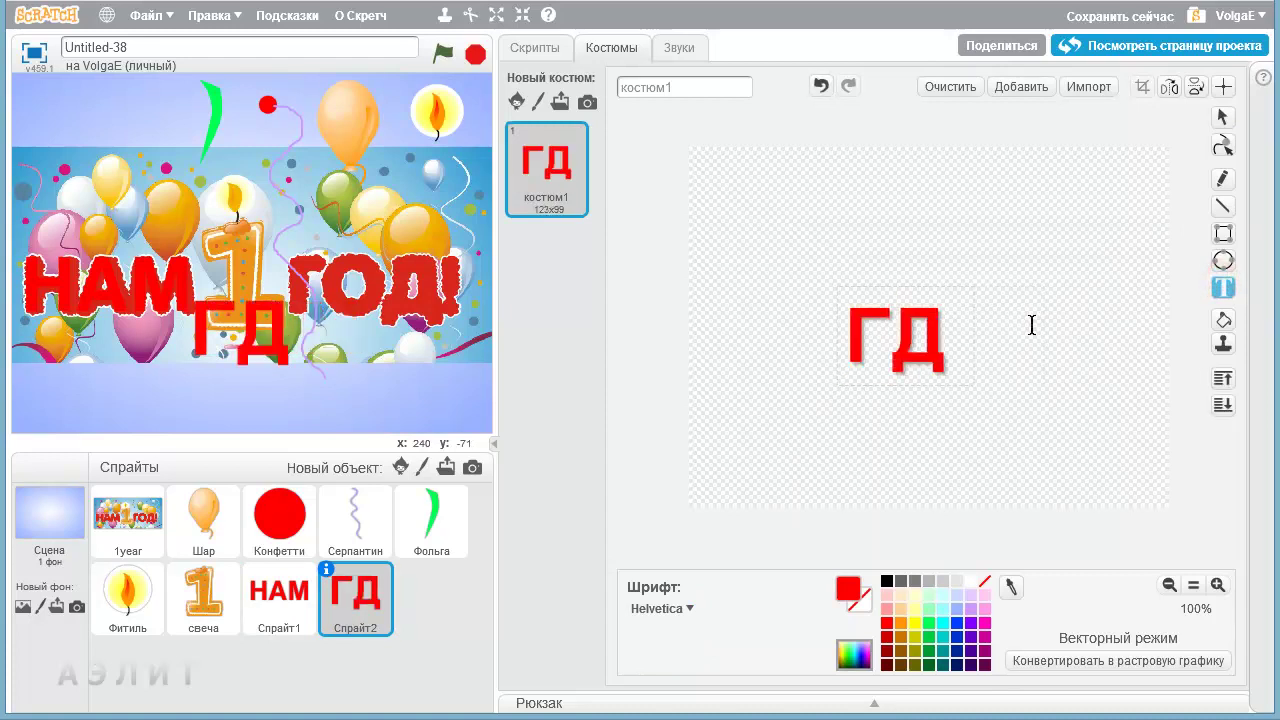
key("BackSpace")
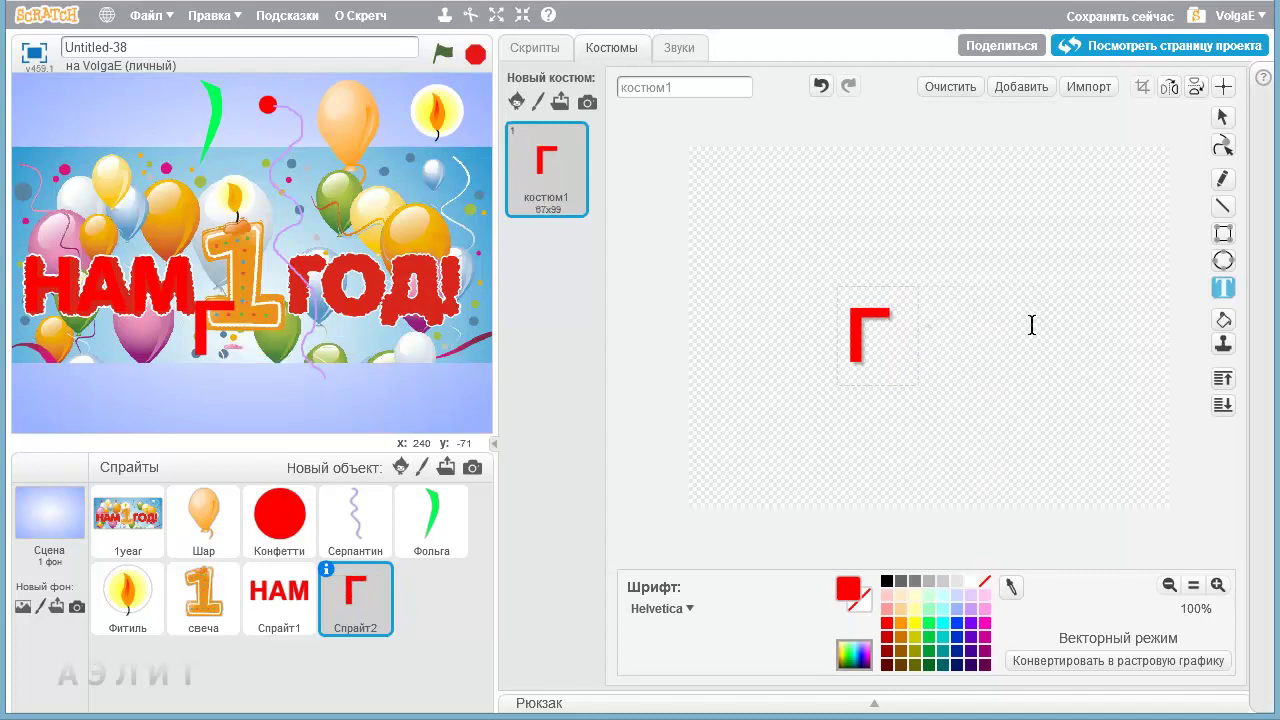
type("Д")
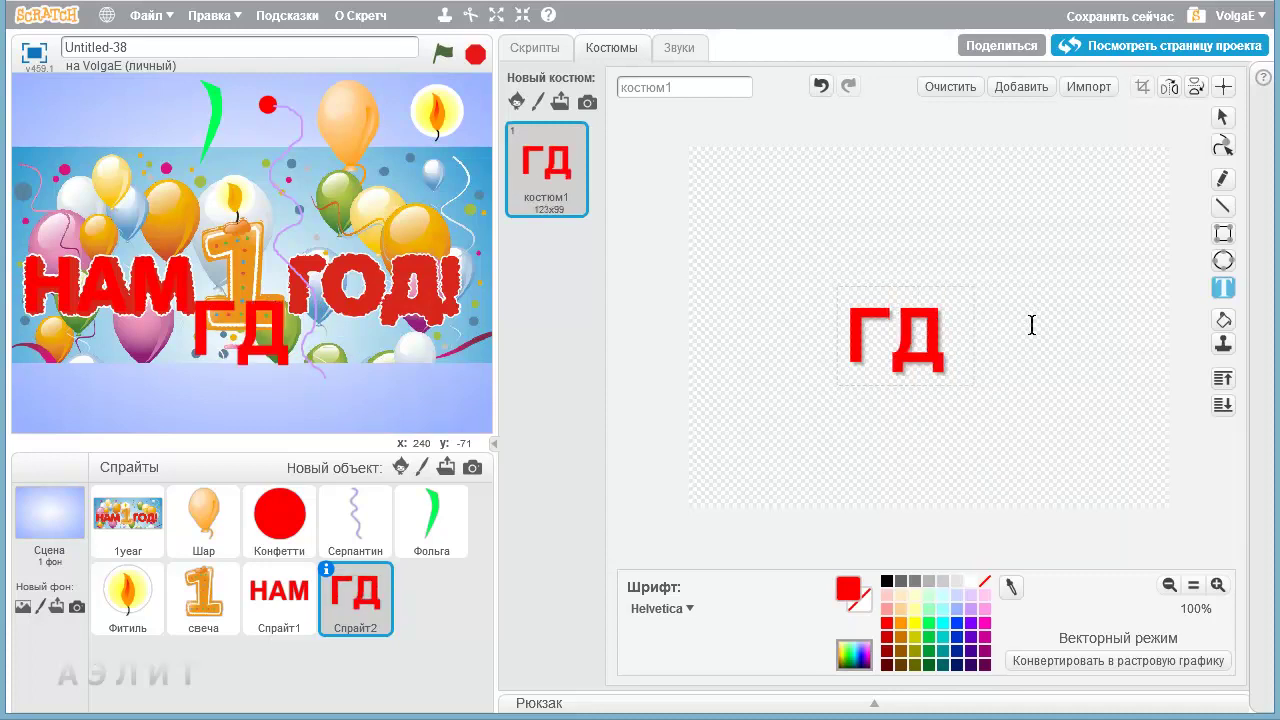
key("BackSpace")
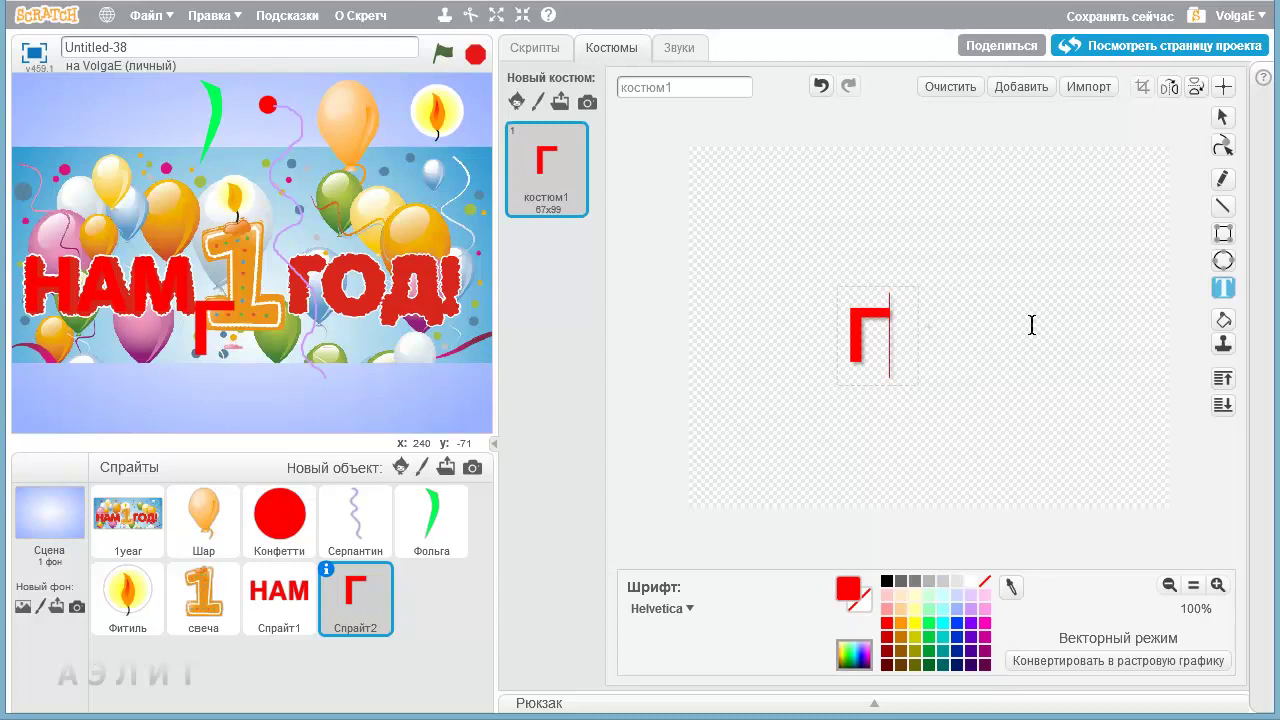
type("Д")
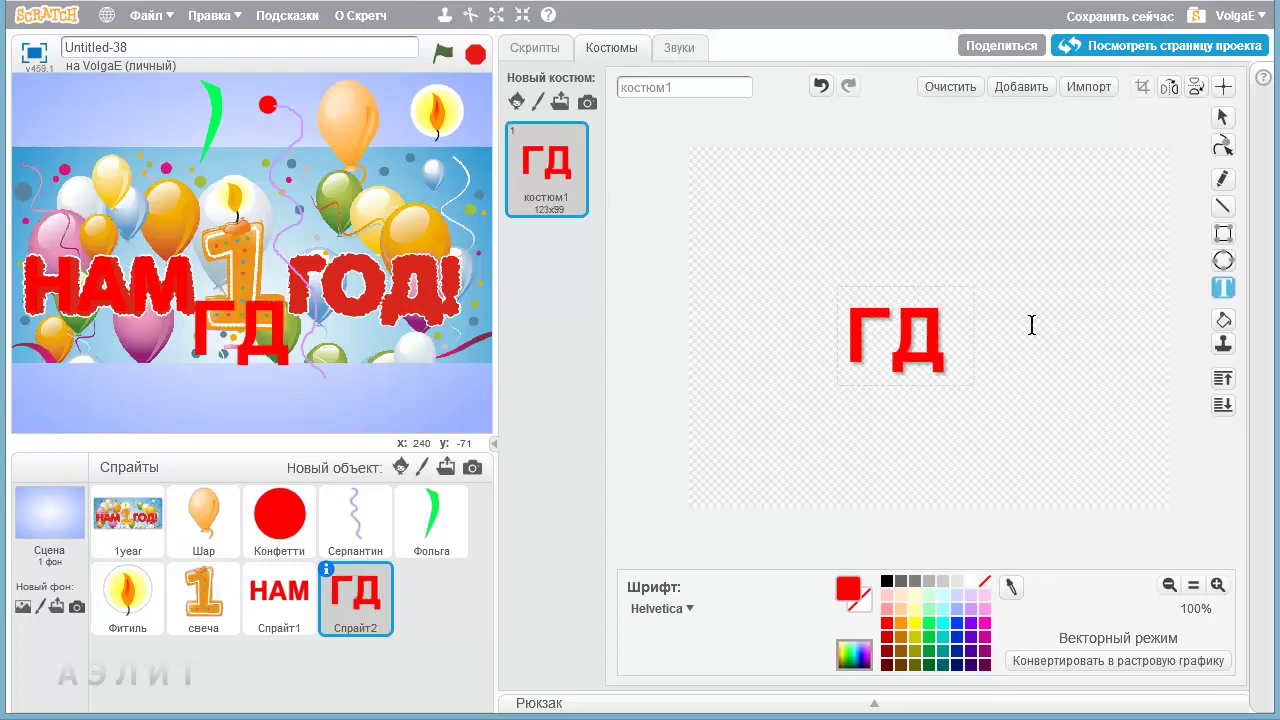
key("BackSpace")
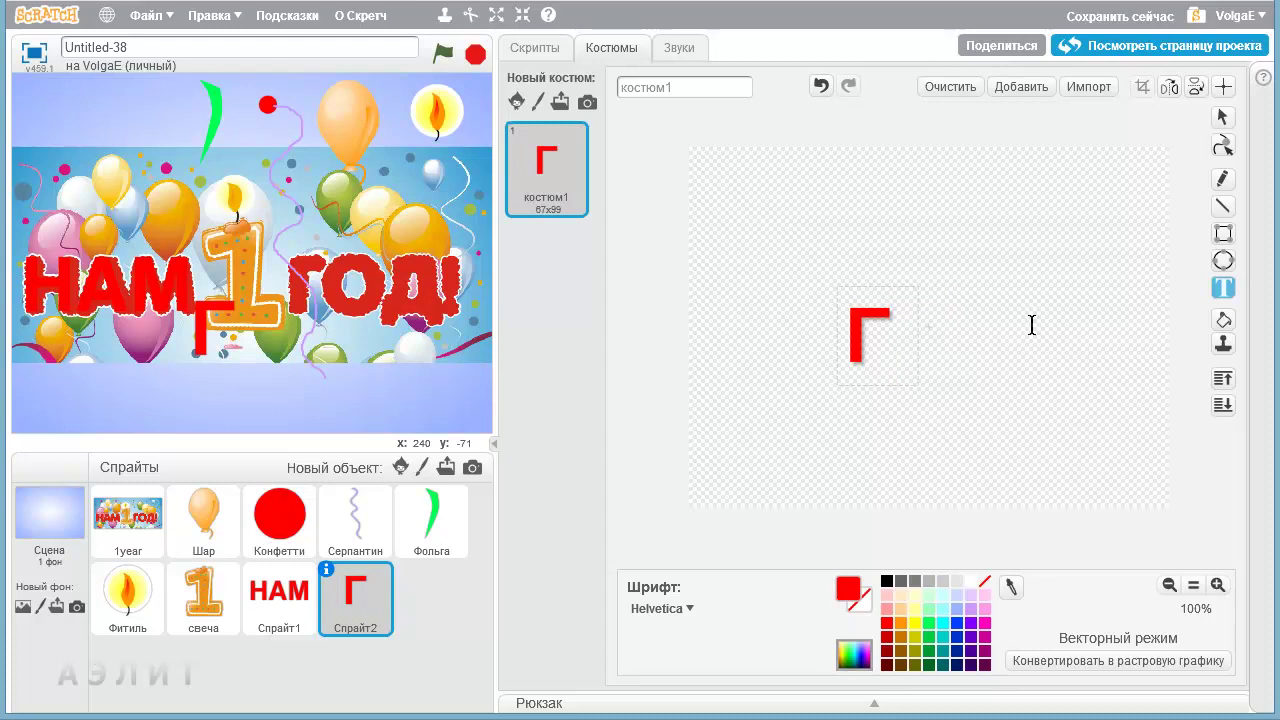
type("J")
key("BackSpace")
type("J")
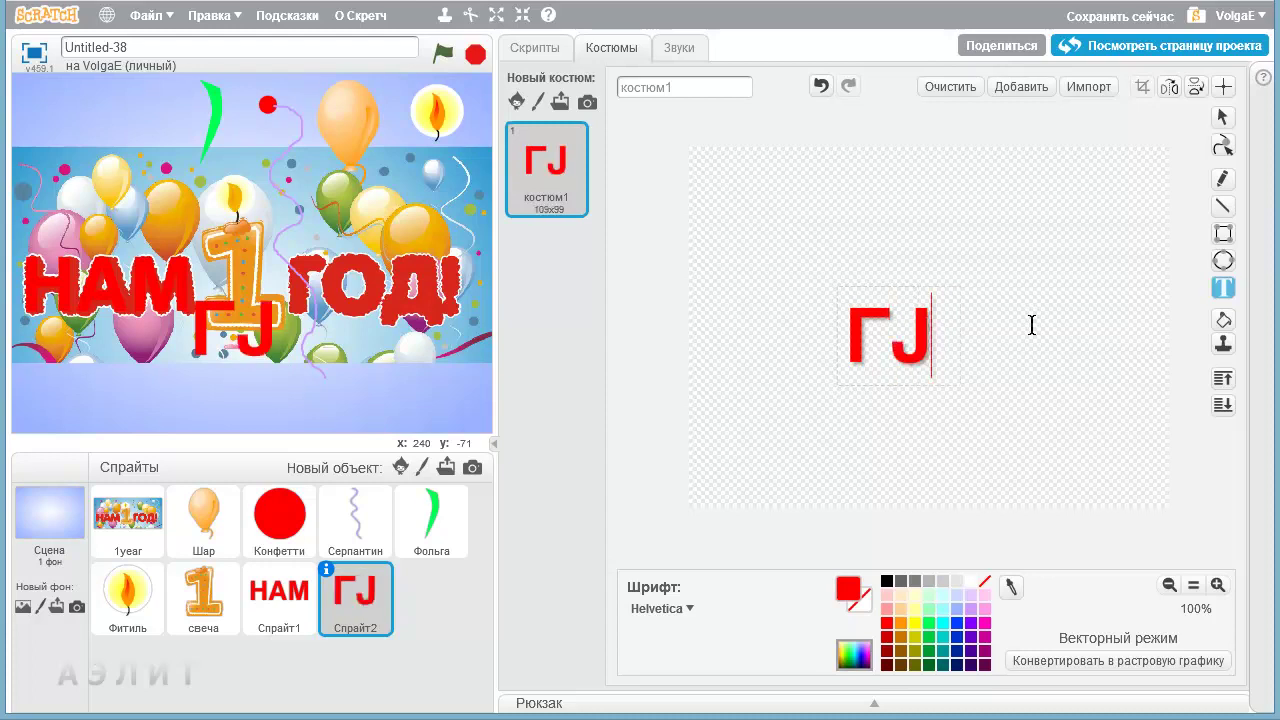
key("BackSpace")
Step: Complete the duplicate's text as ГОД! and place the sprite over the matching word of the greeting picture on the stage
type("О")
left_click(1021, 337)
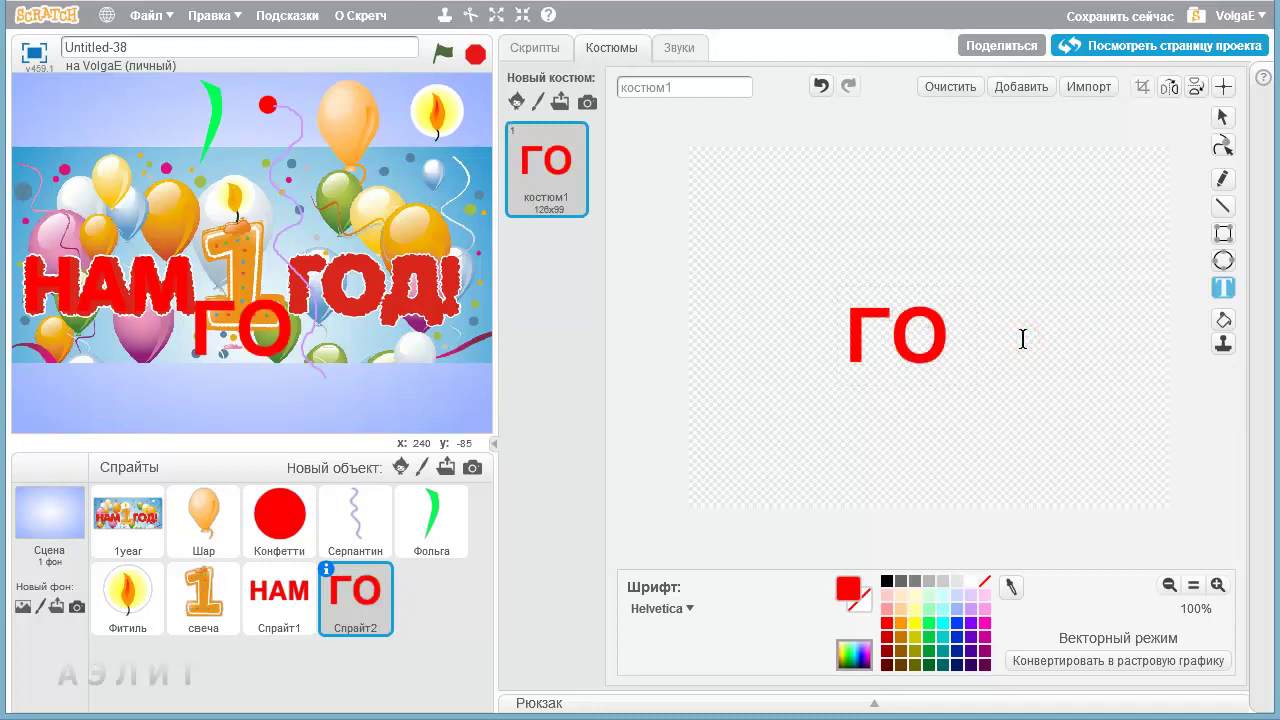
left_click(946, 337)
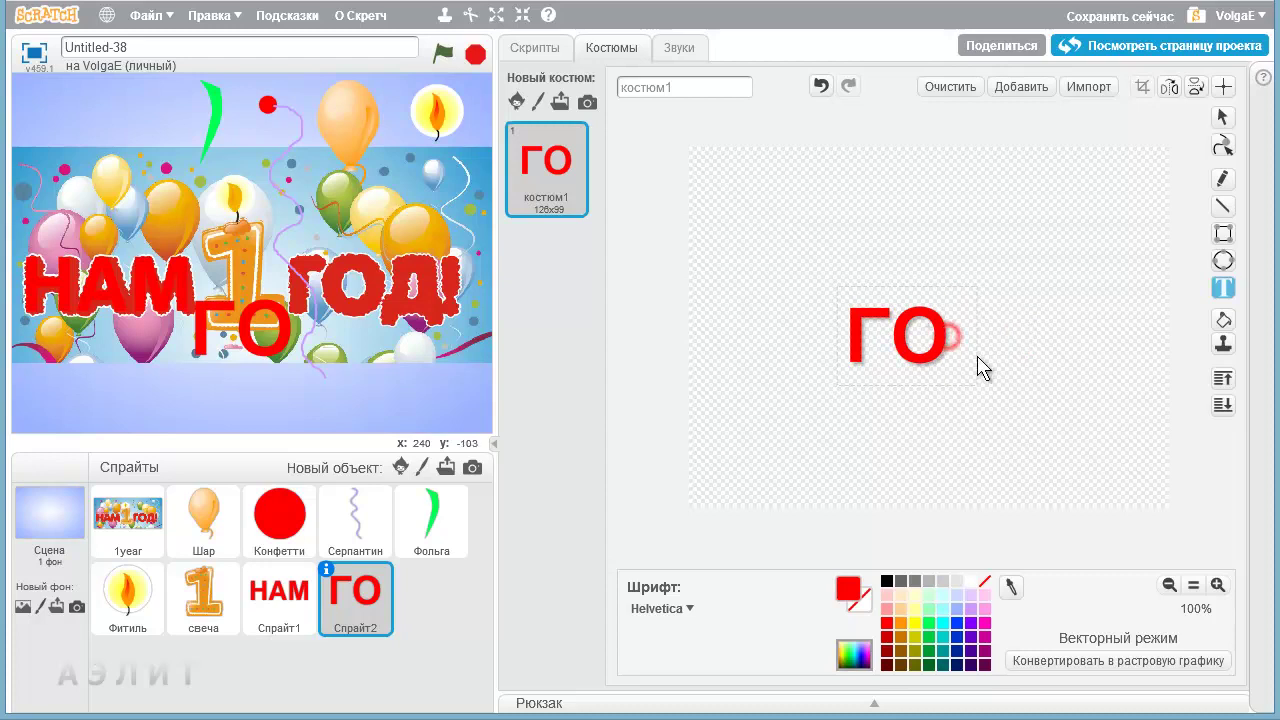
type("Д")
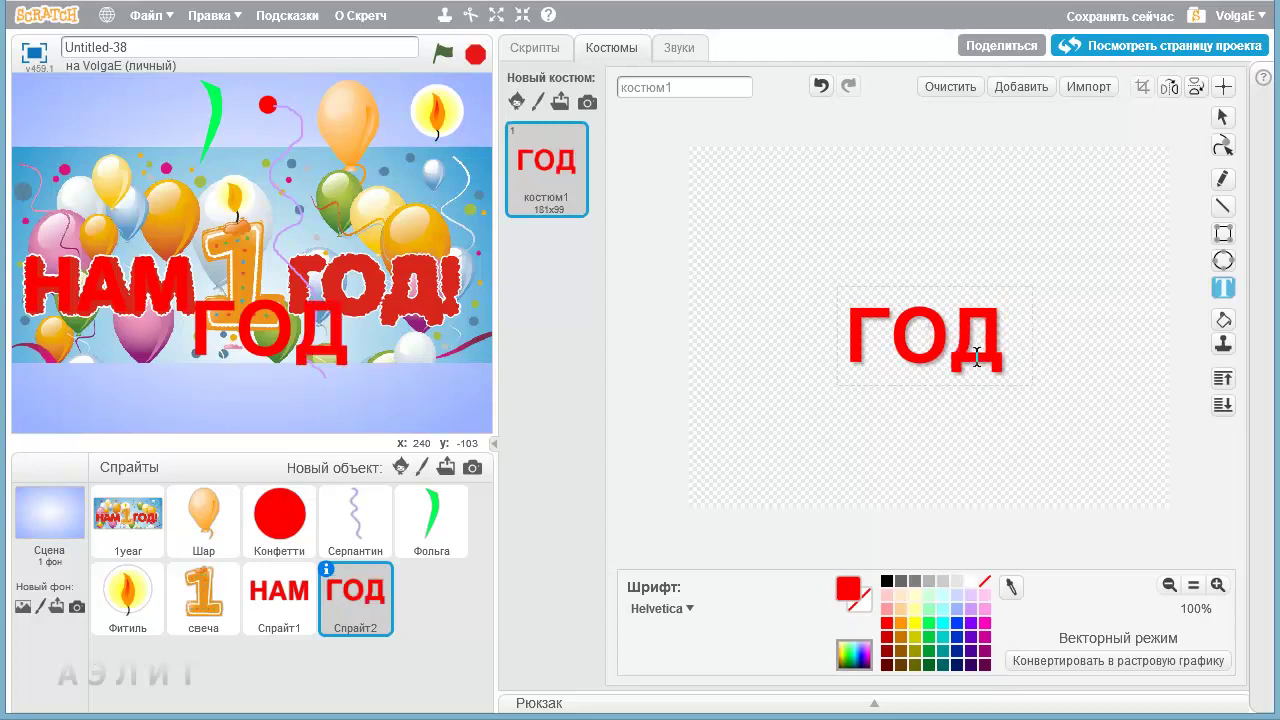
type("!")
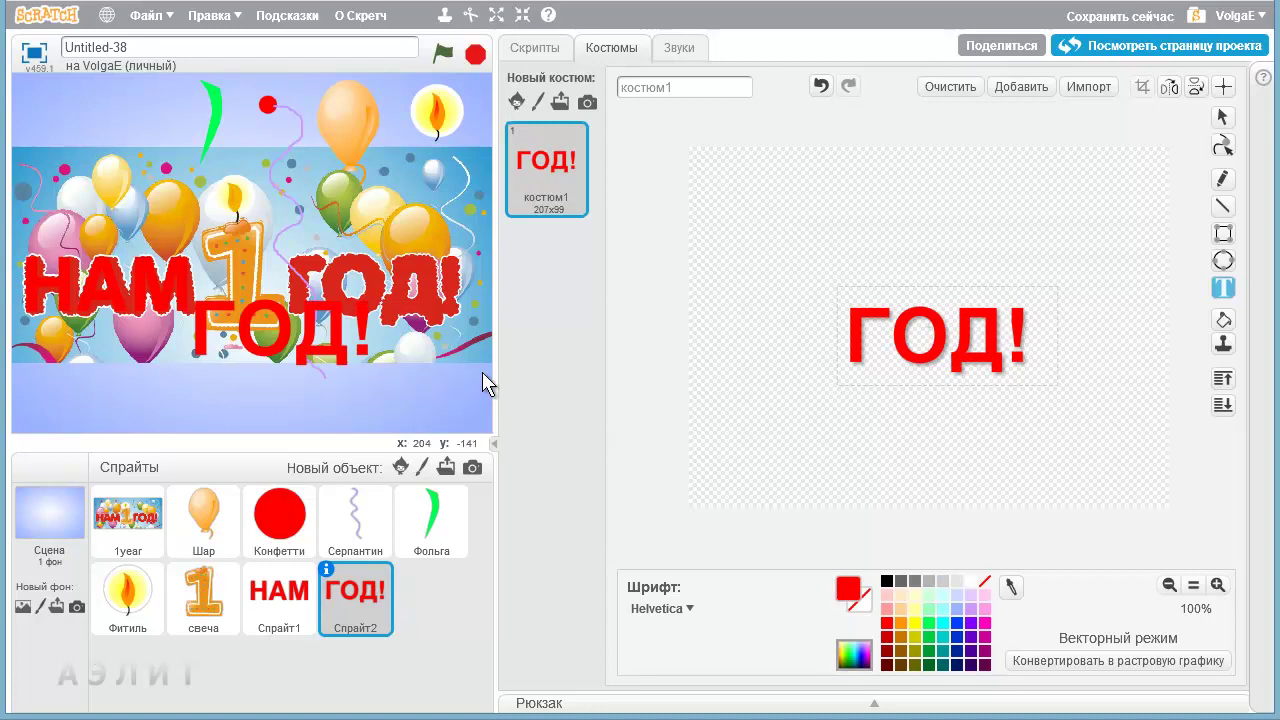
left_click_drag(329, 346, 424, 301)
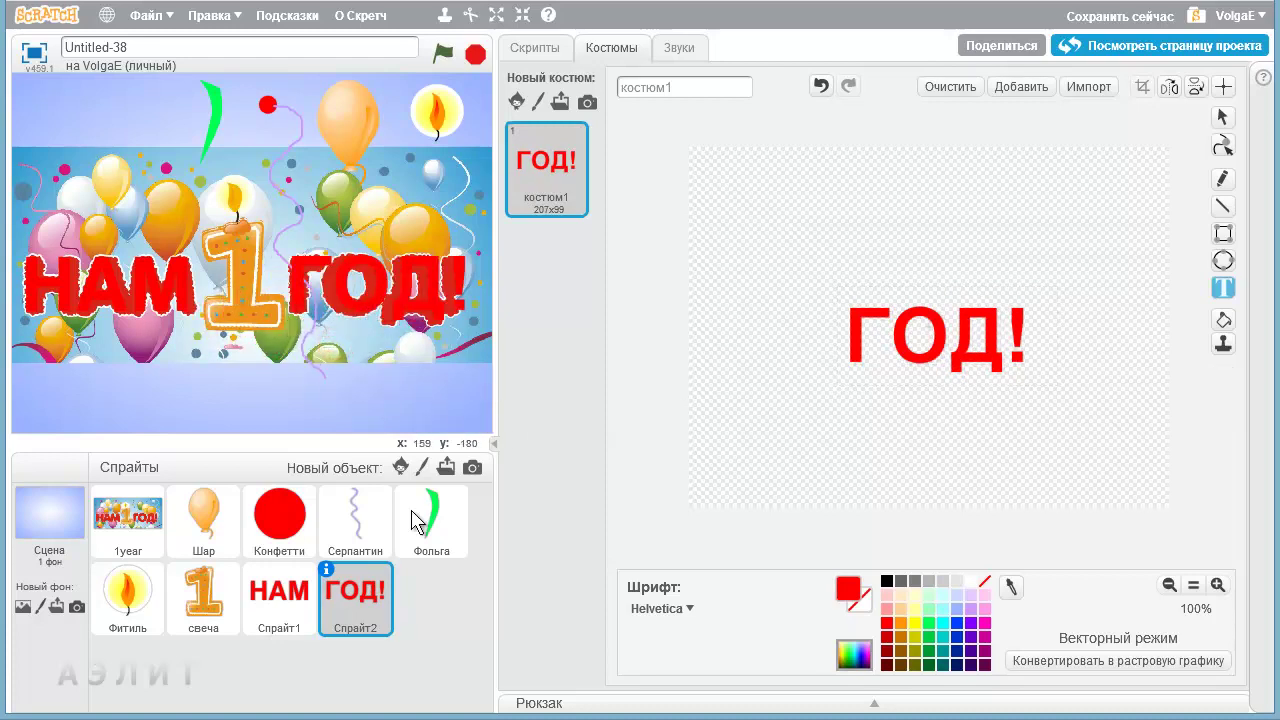
Step: Hide the 1year picture sprite on the stage through its sprite properties and return to the sprite list
left_click(122, 515)
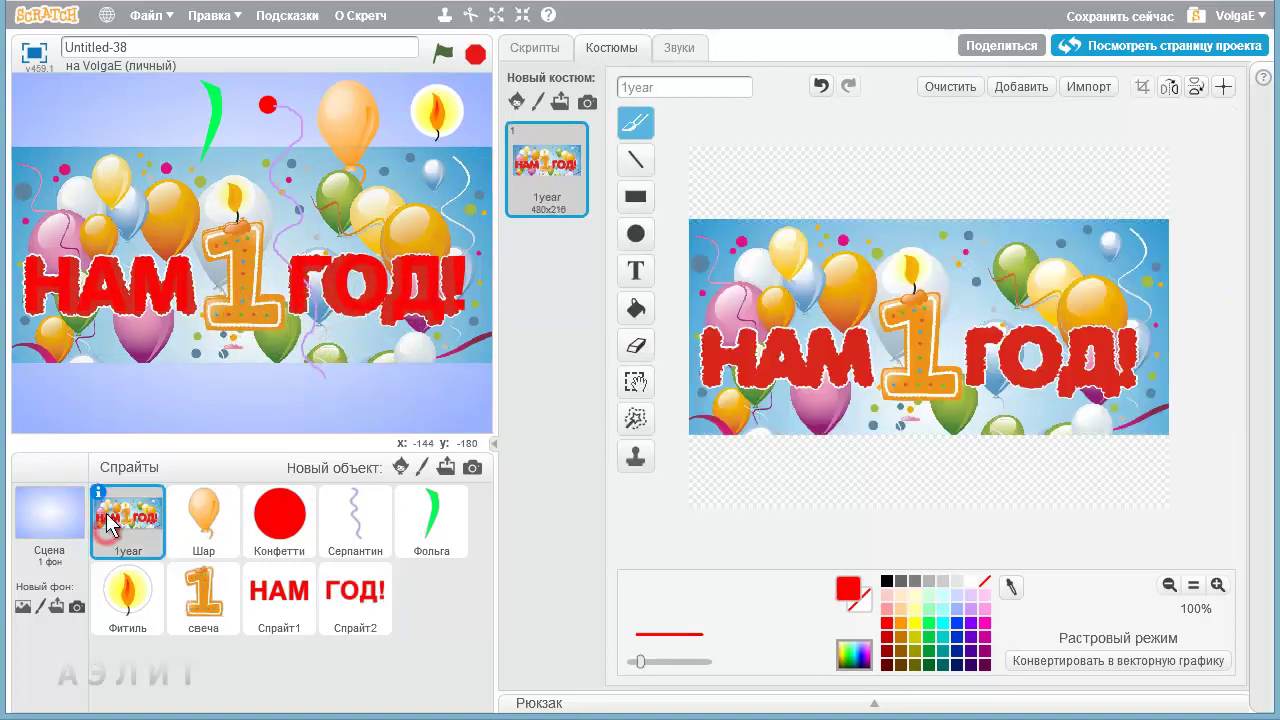
left_click(101, 495)
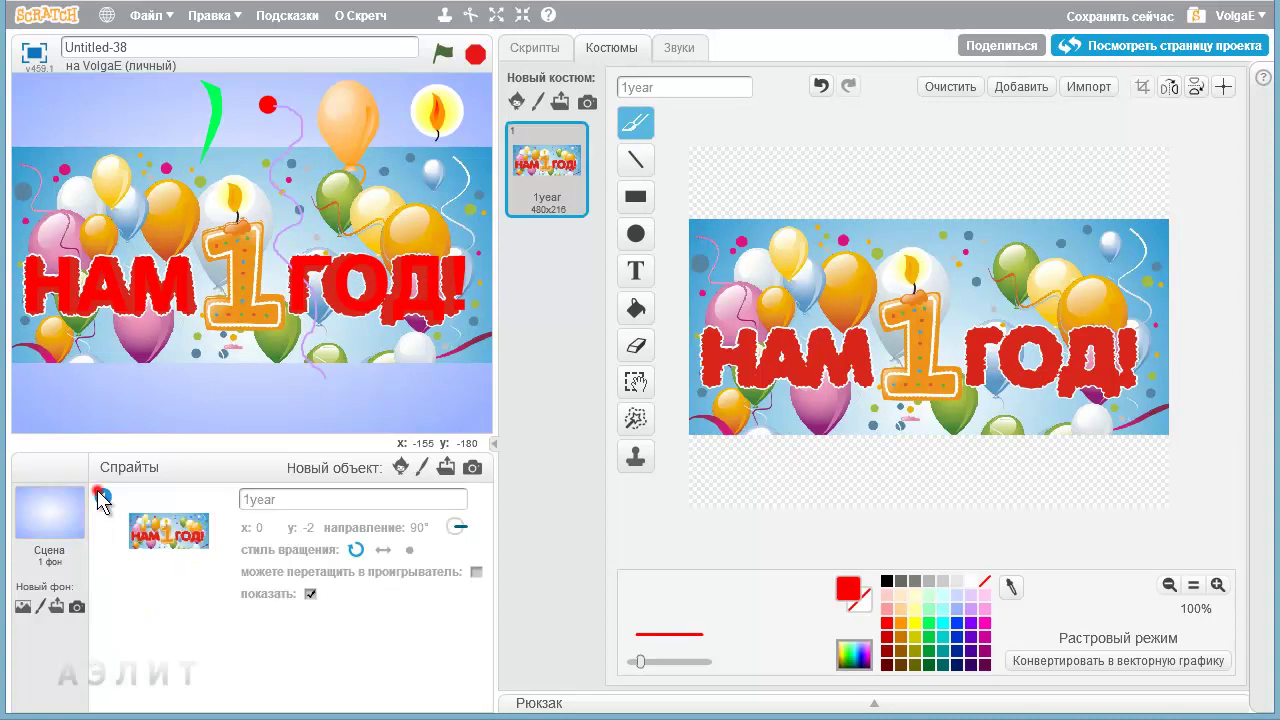
left_click(311, 594)
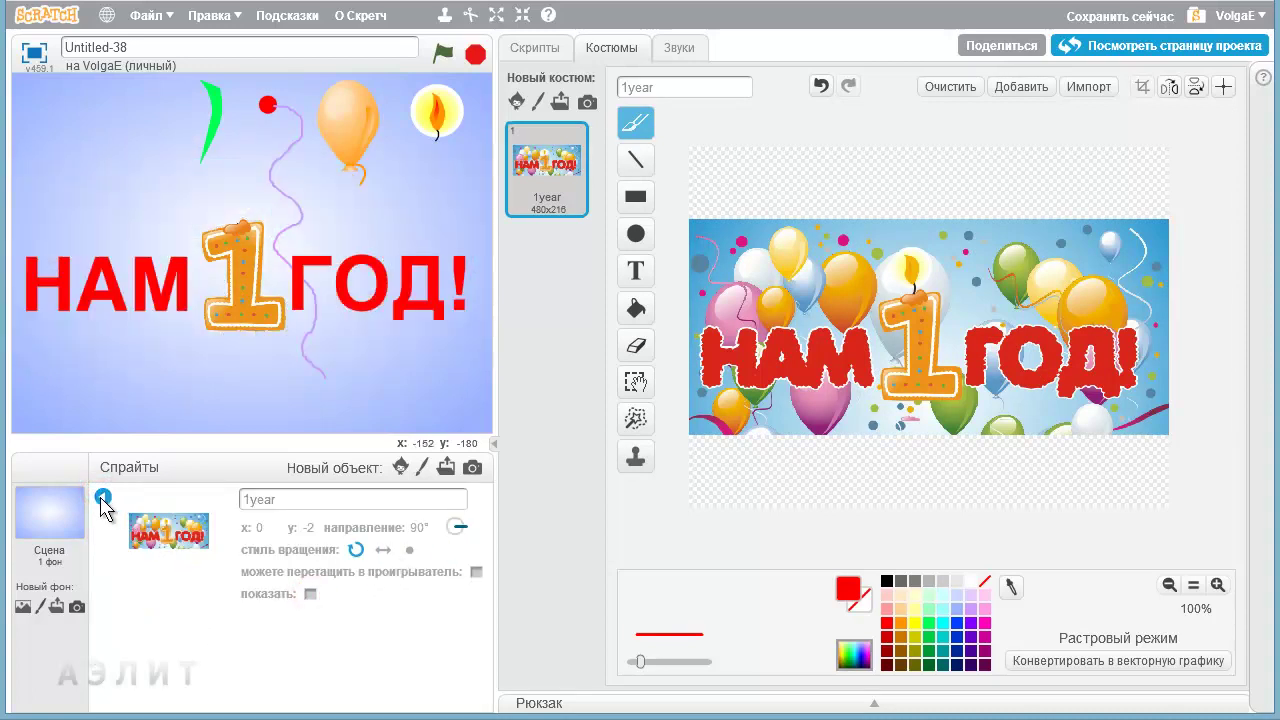
left_click(103, 497)
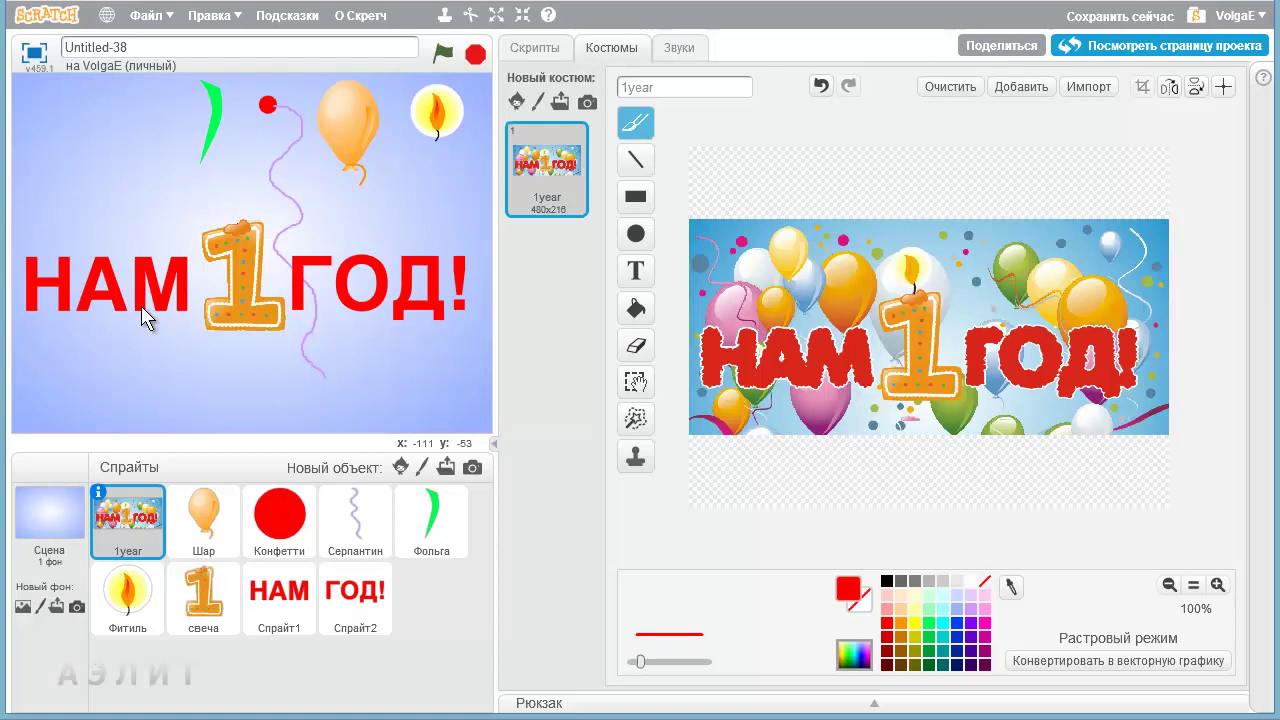